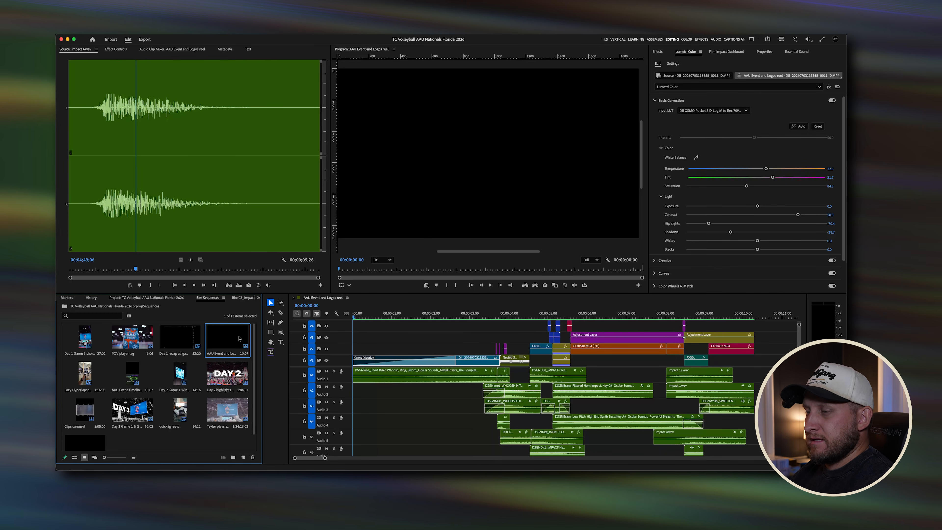
# Step: Open the sequence settings of the AAU Event and Logos reel and review them
pyautogui.rightClick(229, 338)
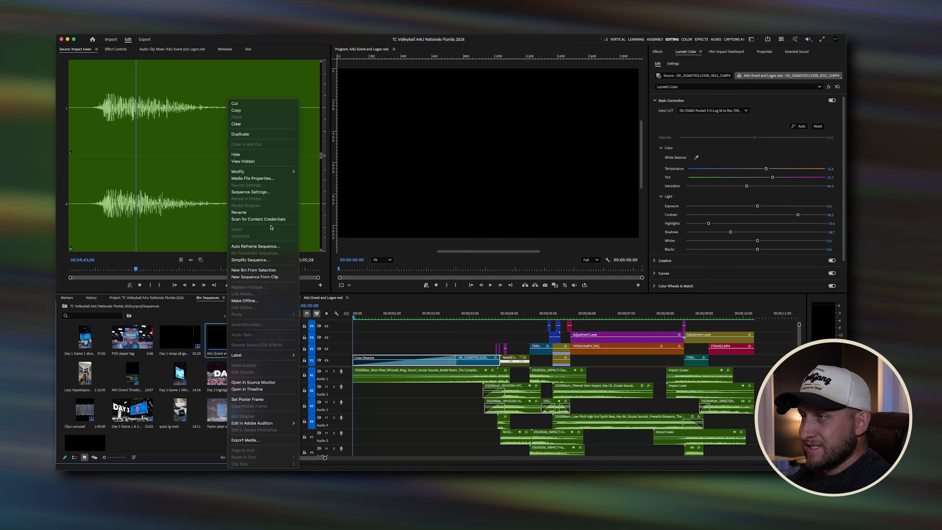
pyautogui.click(260, 192)
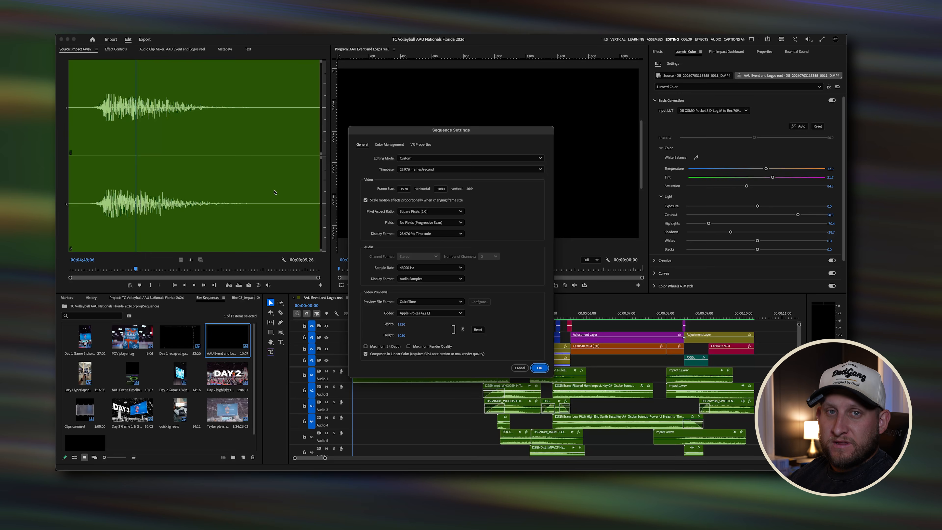
pyautogui.click(539, 369)
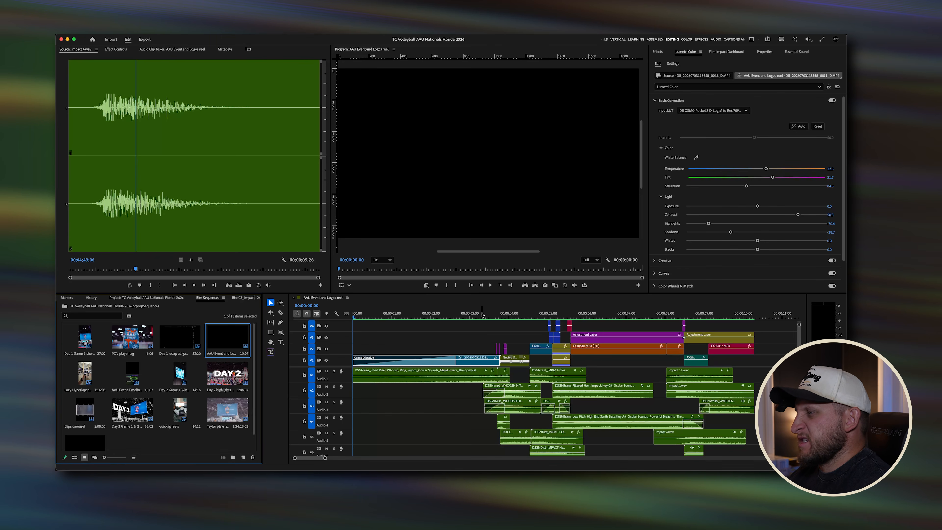
# Step: Scrub and play through the reel's opening to review the edit
pyautogui.click(527, 316)
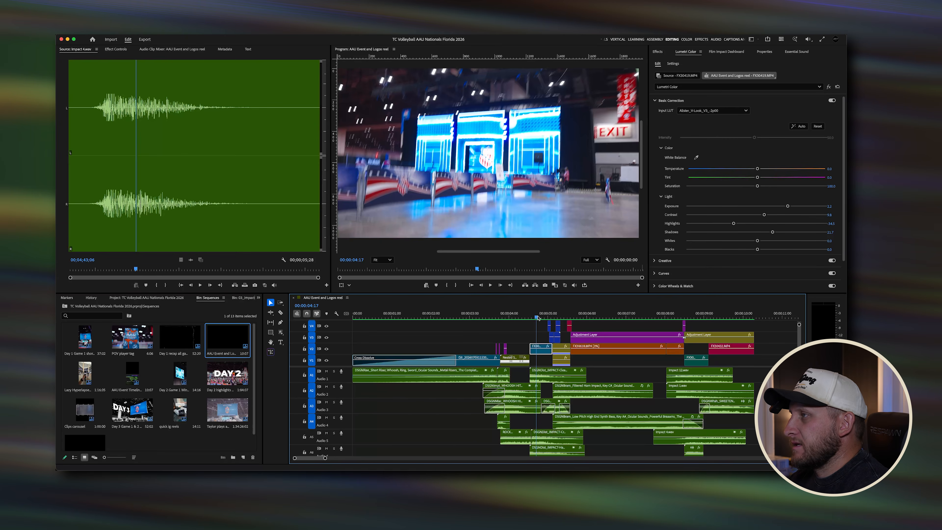
pyautogui.hscroll(3, 481, 316)
pyautogui.moveTo(480, 317); pyautogui.dragTo(582, 318)
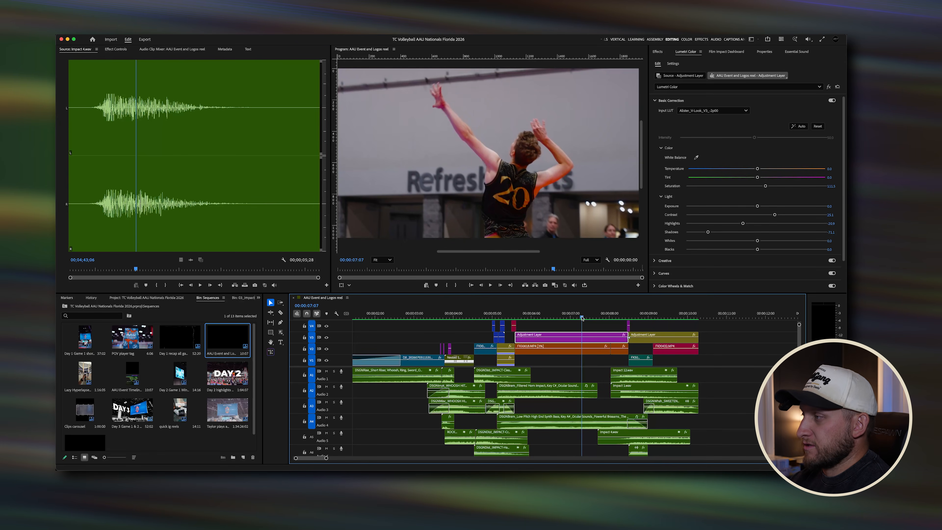
pyautogui.moveTo(581, 317); pyautogui.dragTo(543, 317)
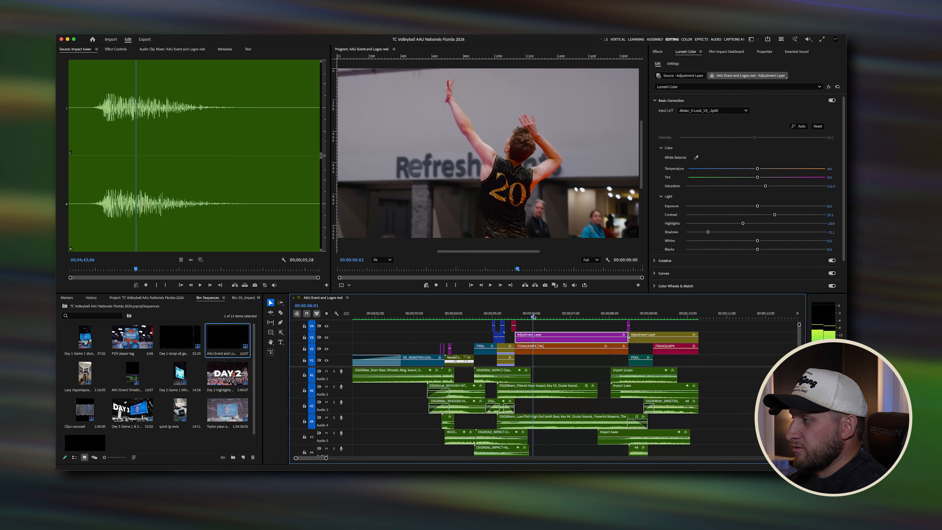
pyautogui.press('Home')
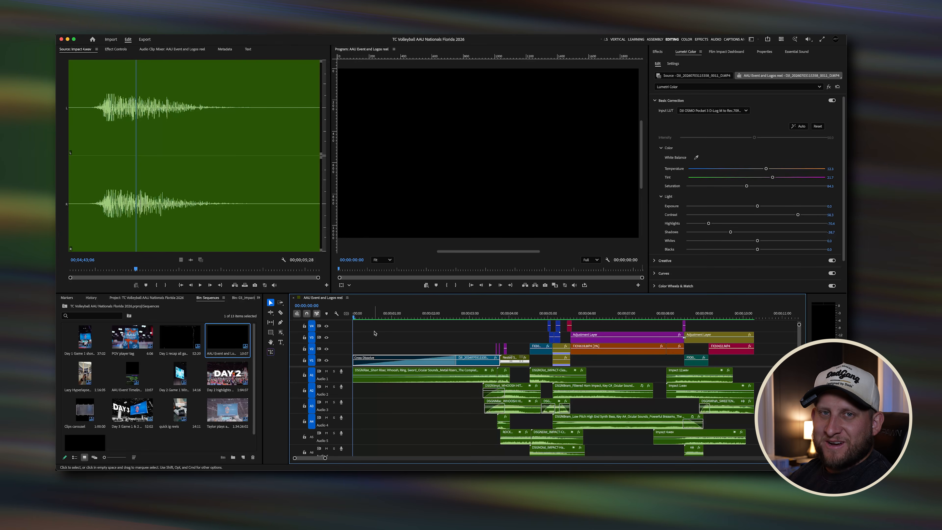
pyautogui.press('space')
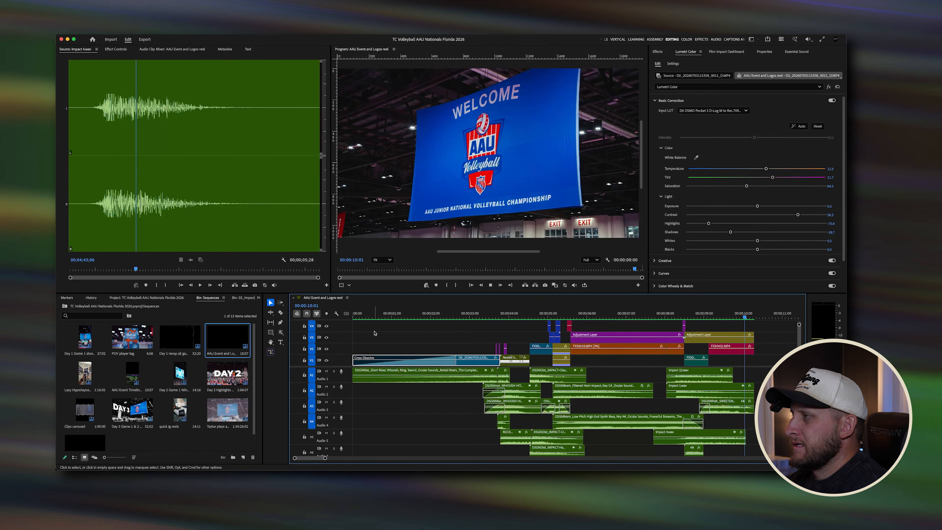
pyautogui.click(452, 318)
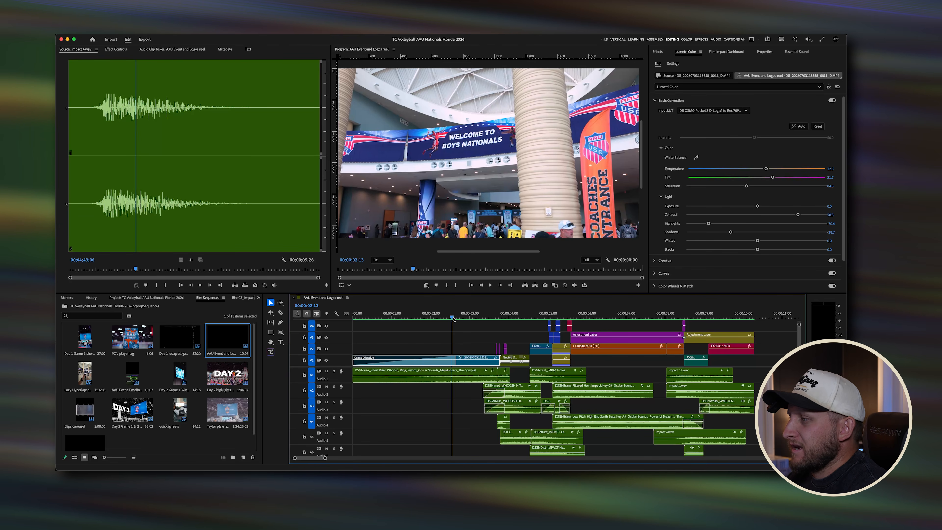
# Step: Mute all the audio tracks in the sequence
pyautogui.click(412, 317)
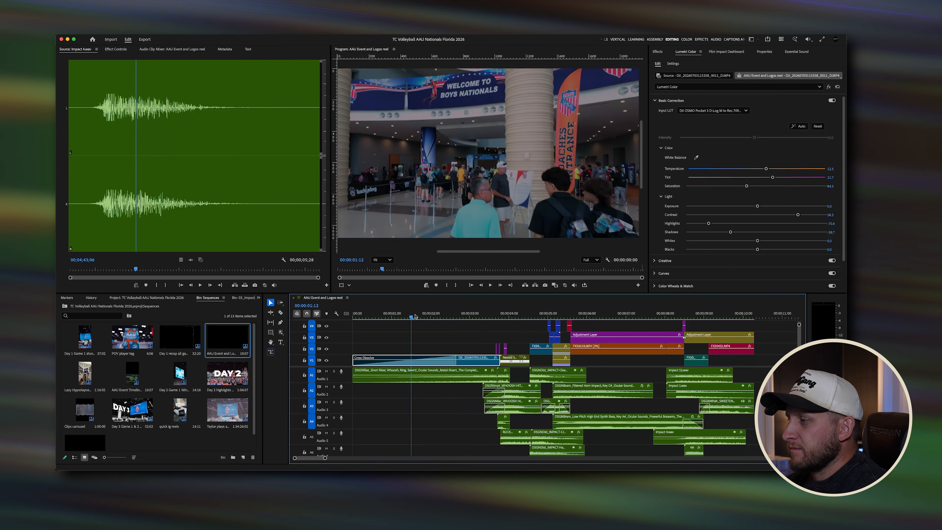
pyautogui.moveTo(415, 316)
pyautogui.mouseDown()
pyautogui.moveTo(467, 316)
pyautogui.moveTo(409, 316)
pyautogui.mouseUp()
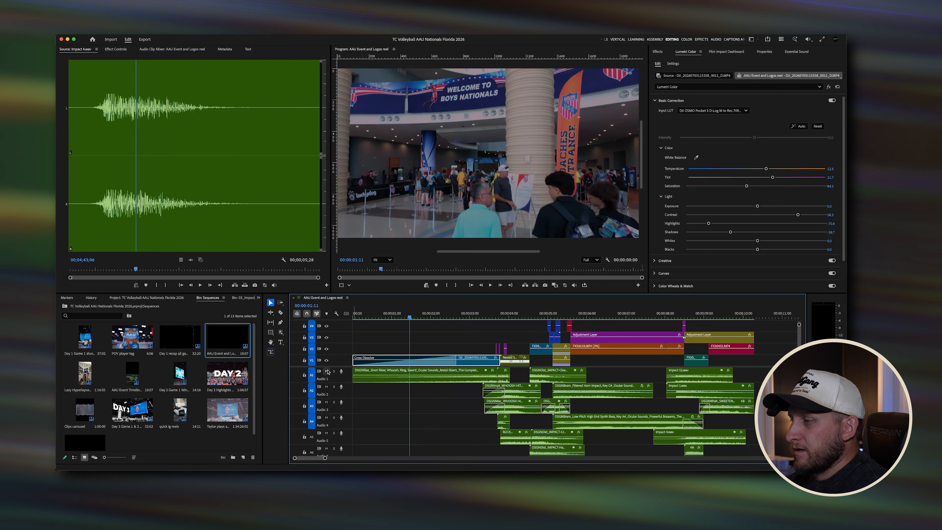
pyautogui.moveTo(326, 372); pyautogui.dragTo(326, 448)
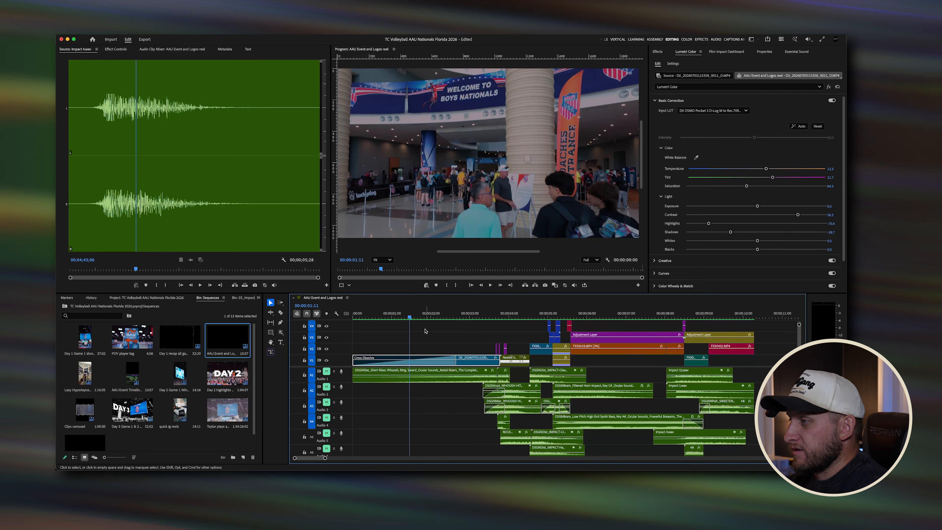
# Step: Scrub around the three-second mark and toggle the Lumetri Color effect off and on to compare
pyautogui.moveTo(417, 316); pyautogui.dragTo(471, 316)
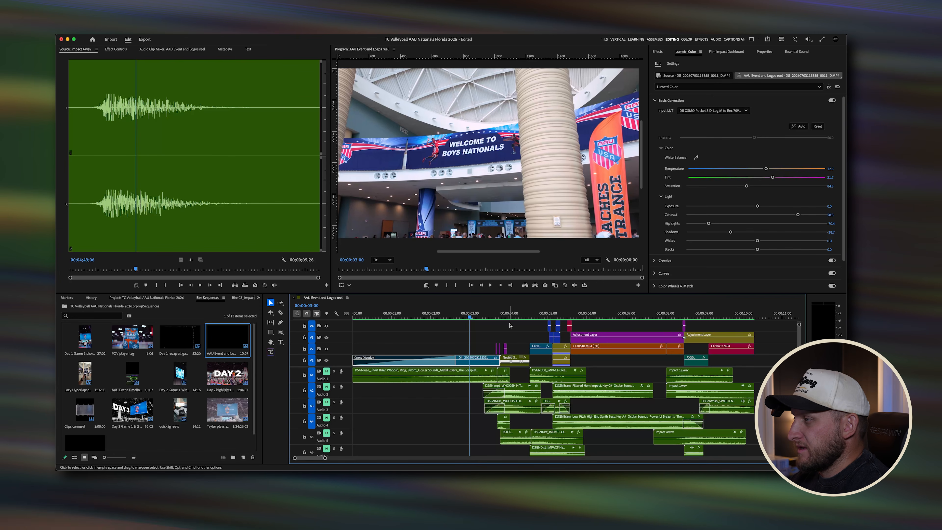
pyautogui.moveTo(470, 316)
pyautogui.mouseDown()
pyautogui.moveTo(410, 318)
pyautogui.moveTo(742, 316)
pyautogui.moveTo(458, 315)
pyautogui.mouseUp()
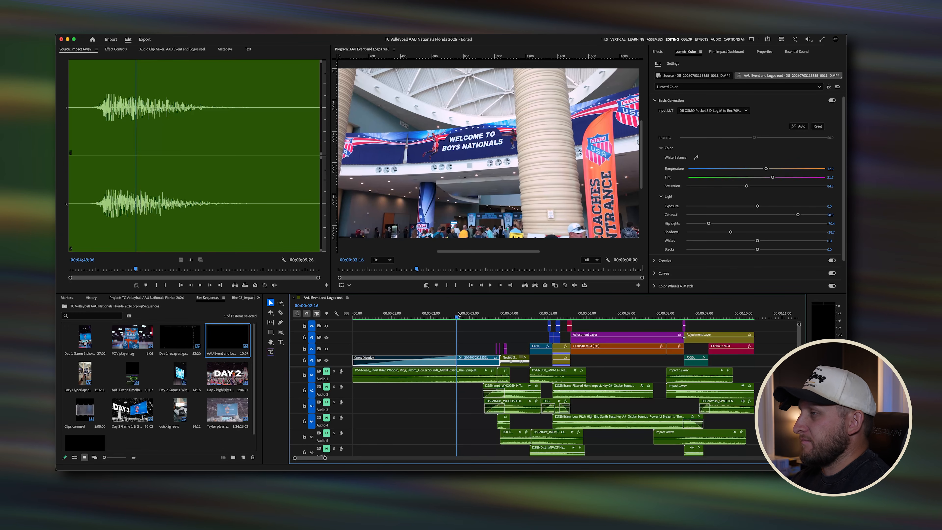
pyautogui.moveTo(458, 314); pyautogui.dragTo(480, 314)
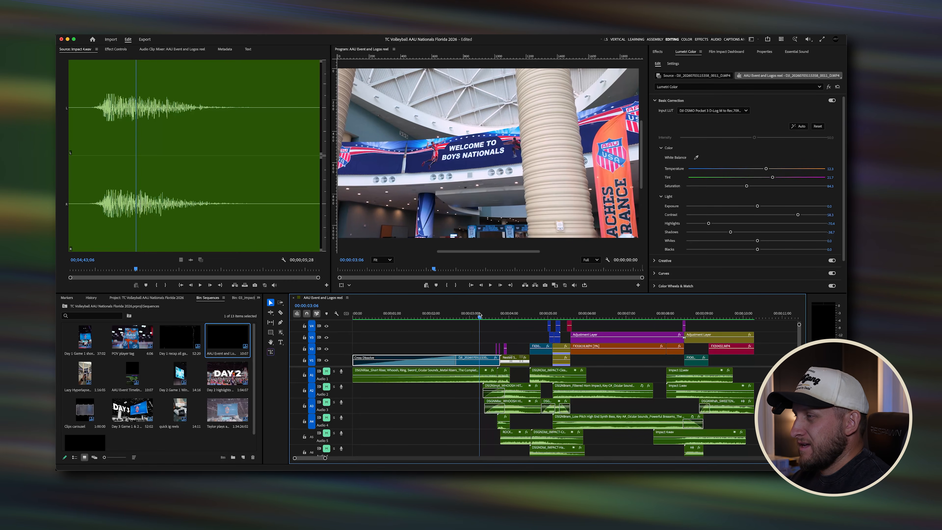
pyautogui.moveTo(480, 315)
pyautogui.mouseDown()
pyautogui.moveTo(458, 315)
pyautogui.moveTo(480, 322)
pyautogui.mouseUp()
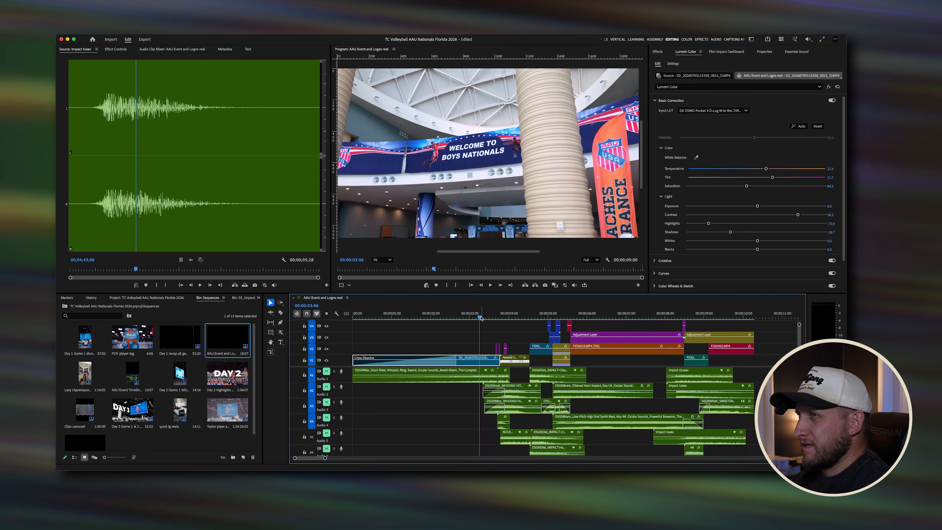
pyautogui.moveTo(481, 318); pyautogui.dragTo(466, 318)
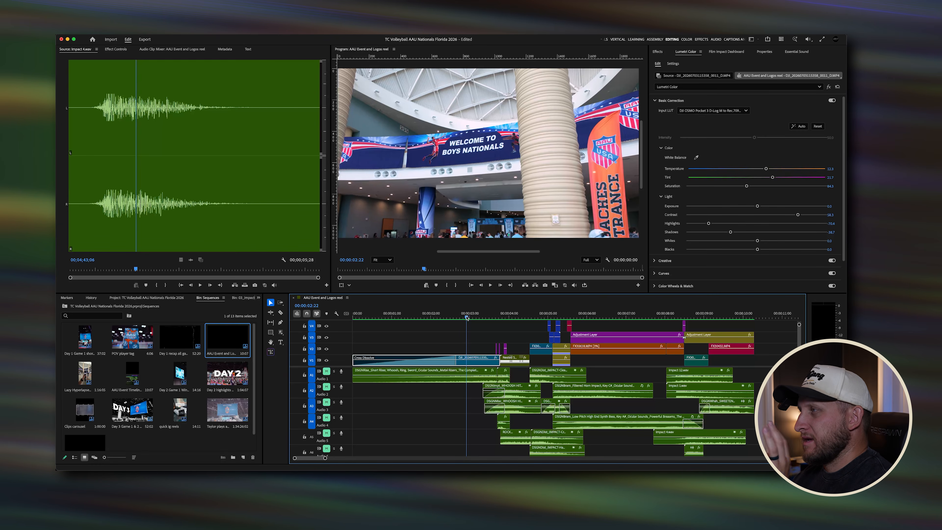
pyautogui.moveTo(466, 318); pyautogui.dragTo(470, 317)
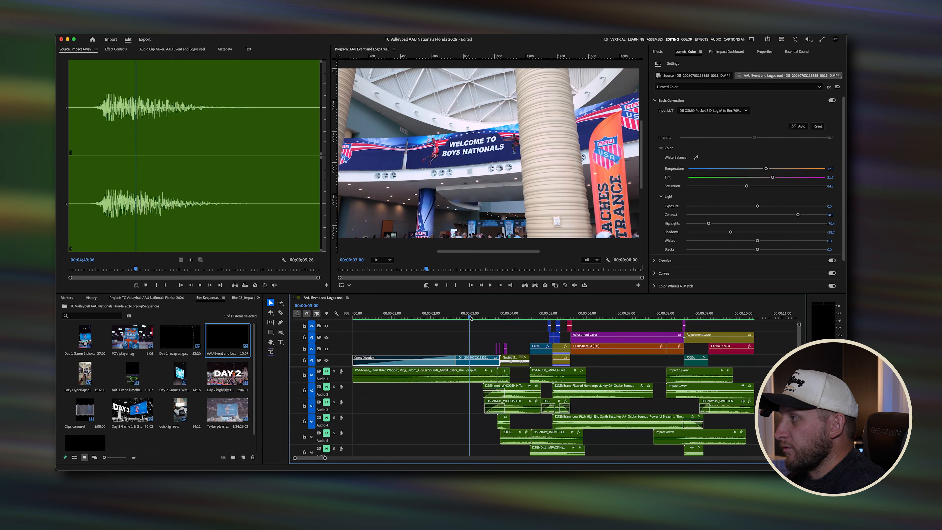
pyautogui.click(829, 88)
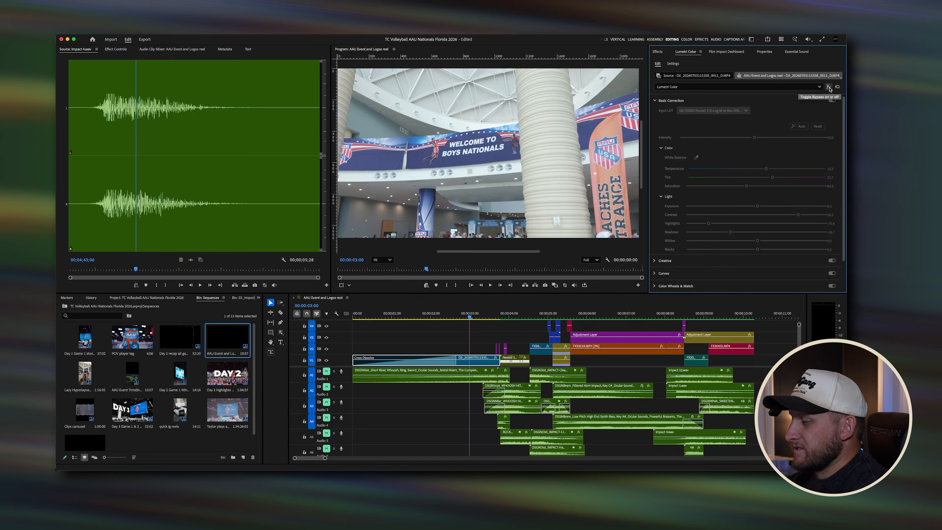
pyautogui.click(829, 88)
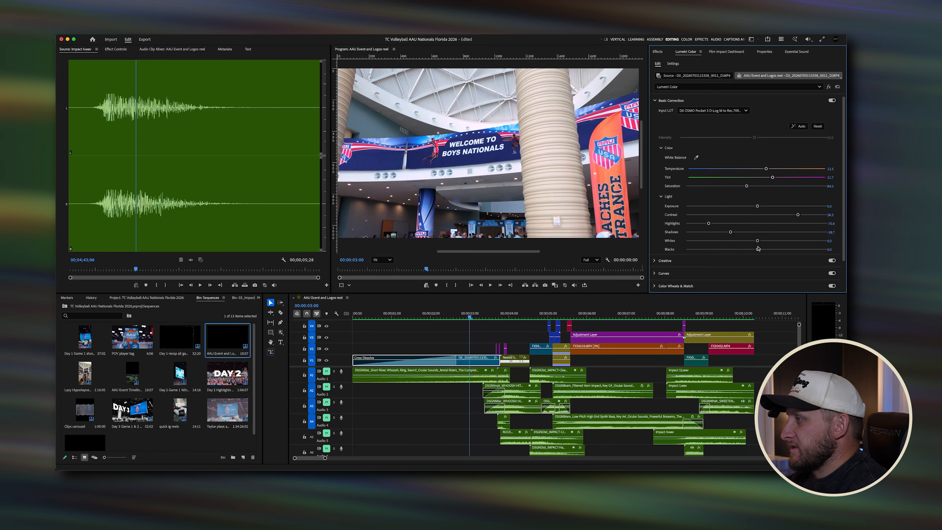
# Step: Open the Effects panel and unmute the Audio 1 track
pyautogui.click(657, 51)
pyautogui.moveTo(365, 315); pyautogui.dragTo(474, 315)
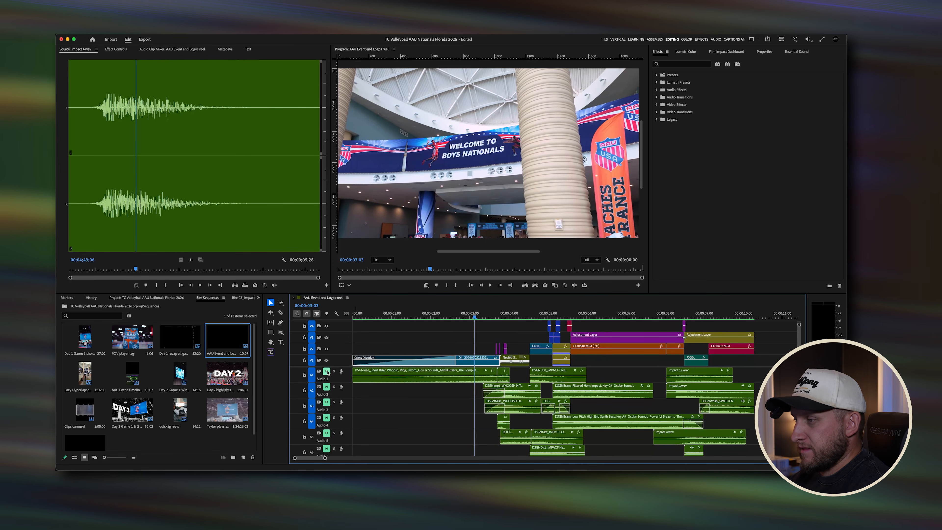
pyautogui.click(327, 372)
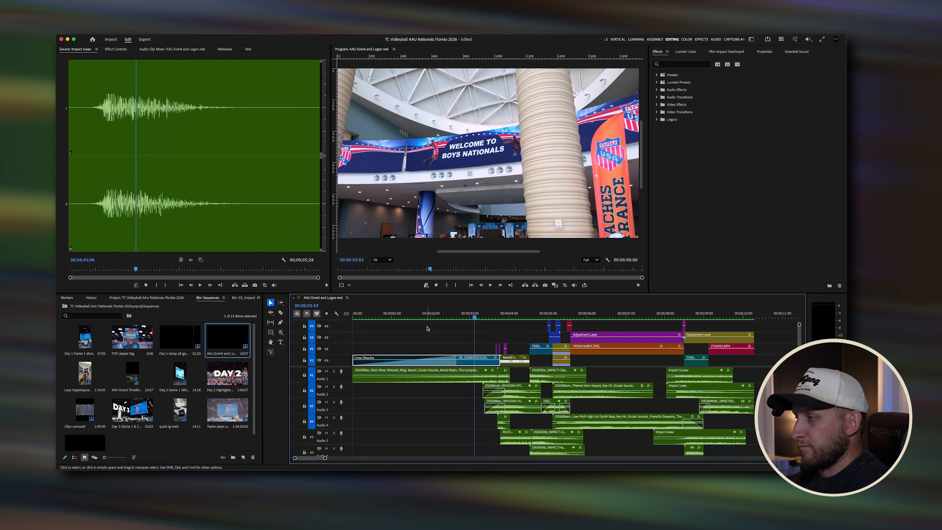
# Step: Play back the opening section with only the first audio track audible
pyautogui.moveTo(426, 318); pyautogui.dragTo(348, 321)
pyautogui.press('space')
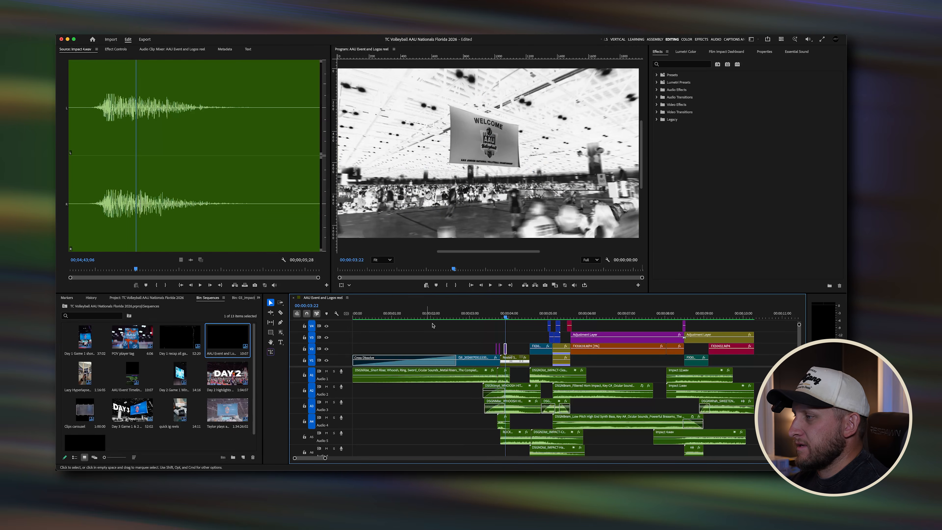
pyautogui.moveTo(500, 315)
pyautogui.mouseDown()
pyautogui.moveTo(384, 313)
pyautogui.moveTo(505, 315)
pyautogui.moveTo(489, 311)
pyautogui.mouseUp()
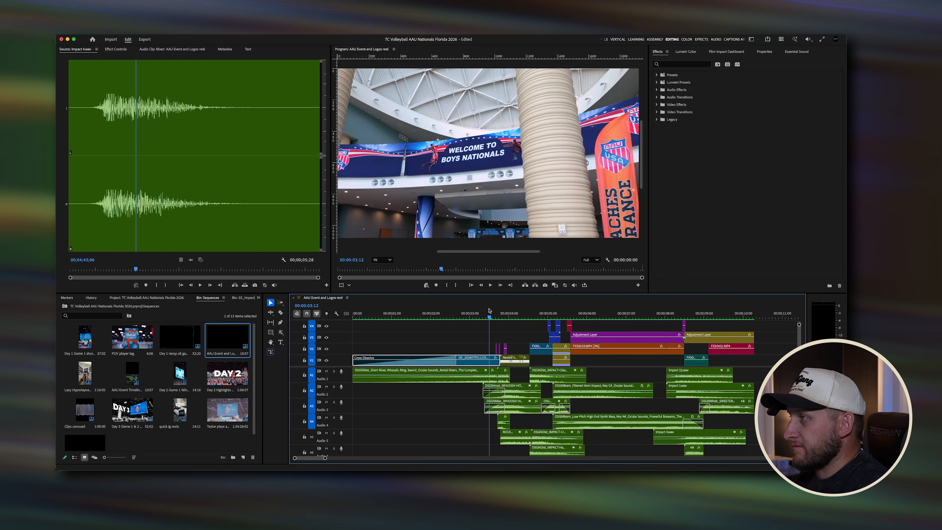
pyautogui.press('space')
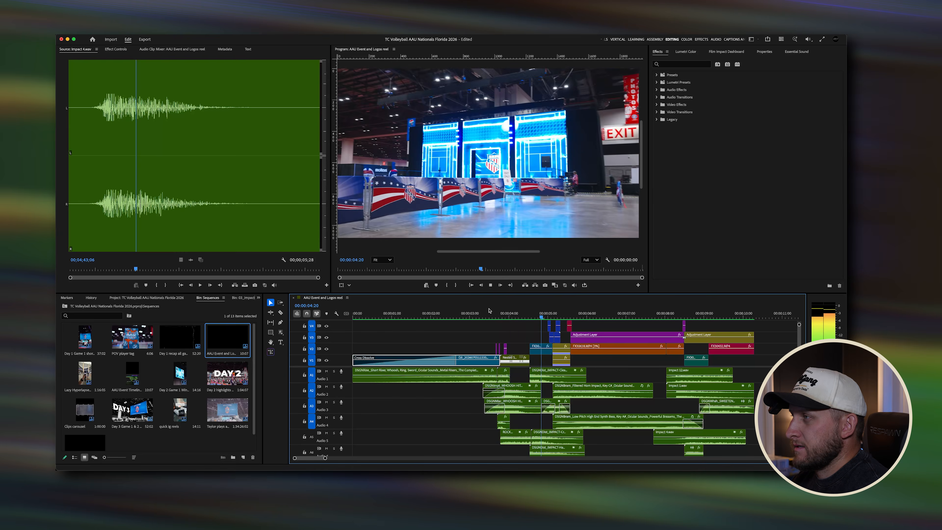
pyautogui.press('space')
pyautogui.click(500, 311)
pyautogui.press('space')
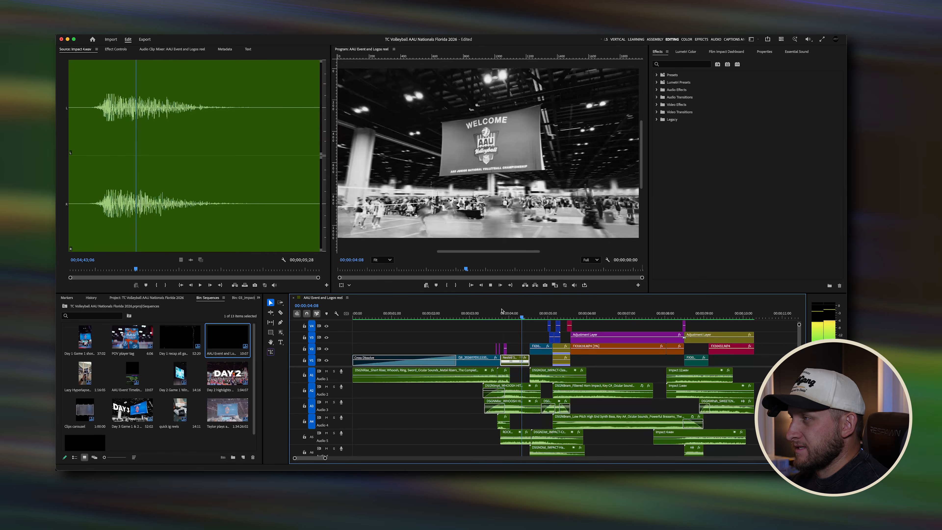
pyautogui.press('space')
# Step: Review the transitions around the four-to-five-second mark by scrubbing and playing
pyautogui.click(496, 310)
pyautogui.moveTo(497, 311); pyautogui.dragTo(529, 315)
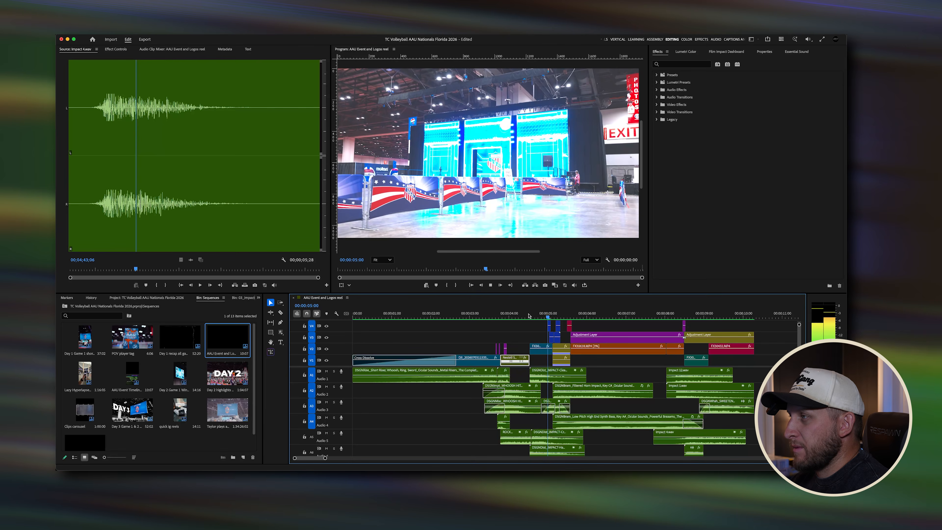
pyautogui.press('space')
pyautogui.click(524, 315)
pyautogui.press('space')
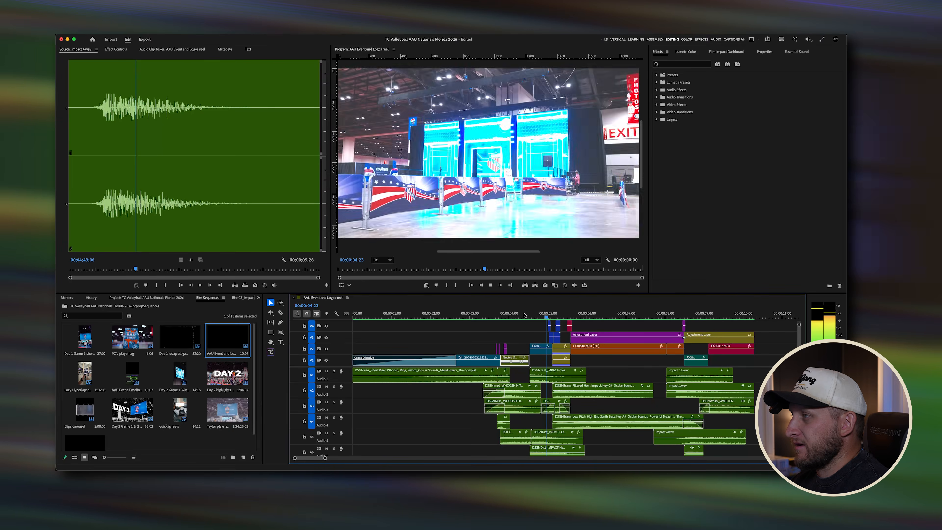
pyautogui.press('space')
pyautogui.moveTo(557, 318); pyautogui.dragTo(555, 319)
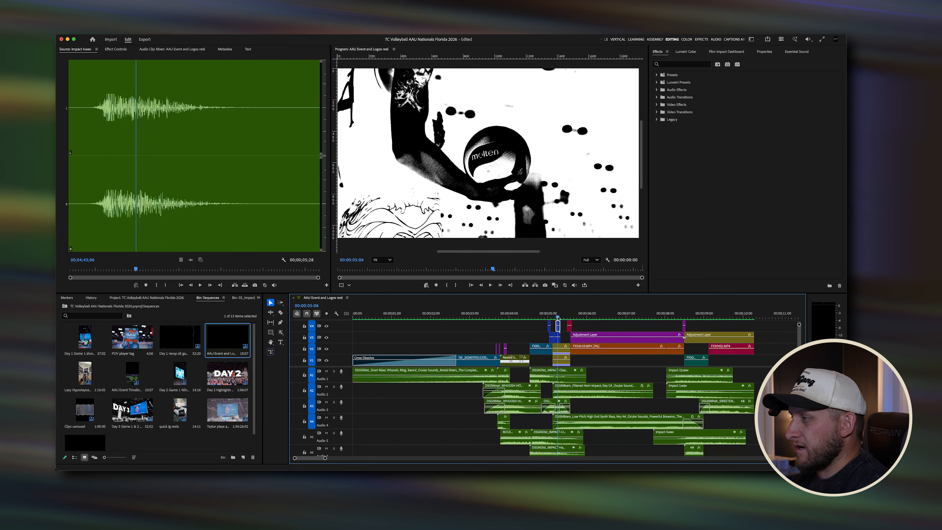
pyautogui.press('space')
pyautogui.press('space')
# Step: Scrub back to the start and replay the opening transitions
pyautogui.moveTo(574, 318); pyautogui.dragTo(569, 319)
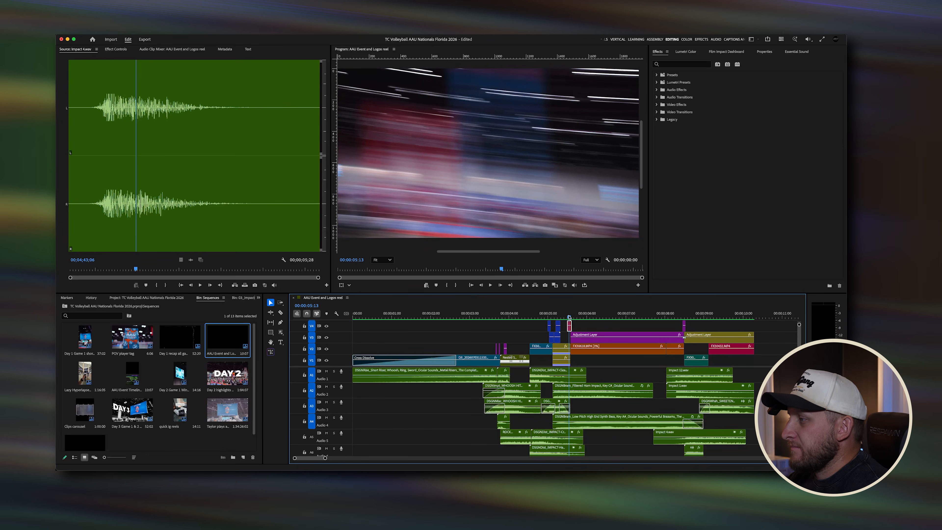
pyautogui.moveTo(569, 318); pyautogui.dragTo(448, 320)
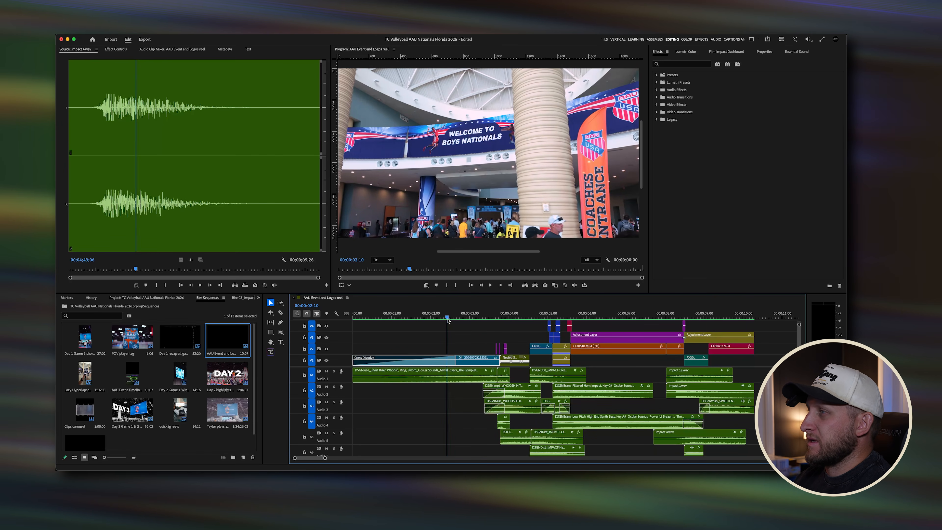
pyautogui.moveTo(448, 320); pyautogui.dragTo(313, 319)
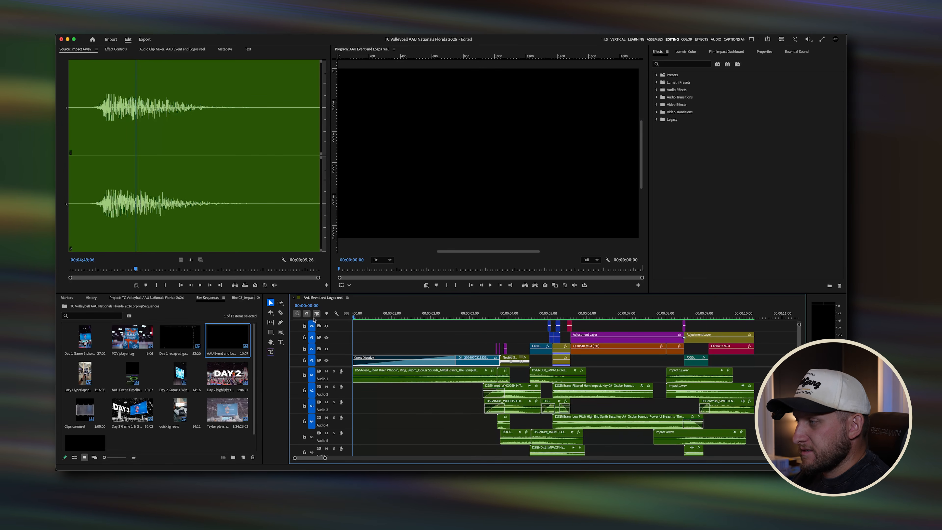
pyautogui.press('space')
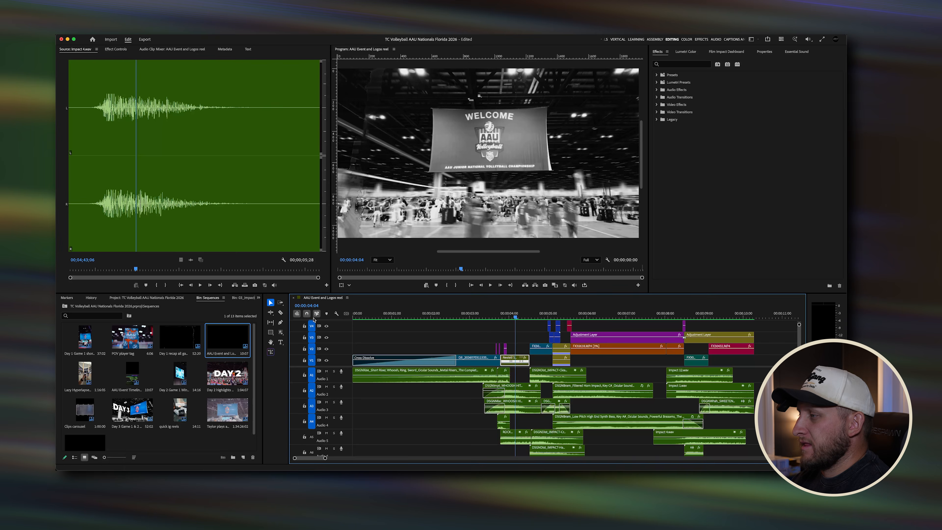
pyautogui.click(492, 316)
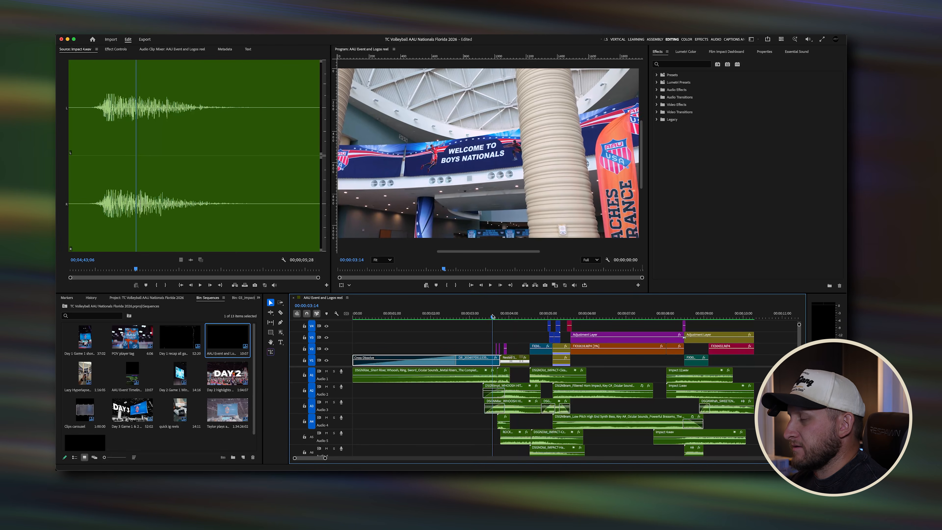
pyautogui.click(508, 316)
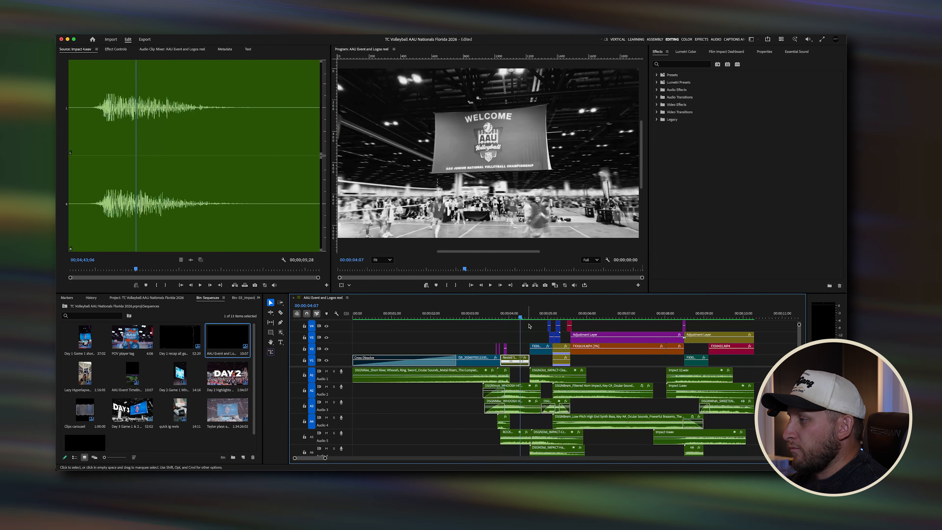
# Step: Scrub through the opening transitions around the nested sequence clip, zooming into that part of the timeline
pyautogui.click(505, 315)
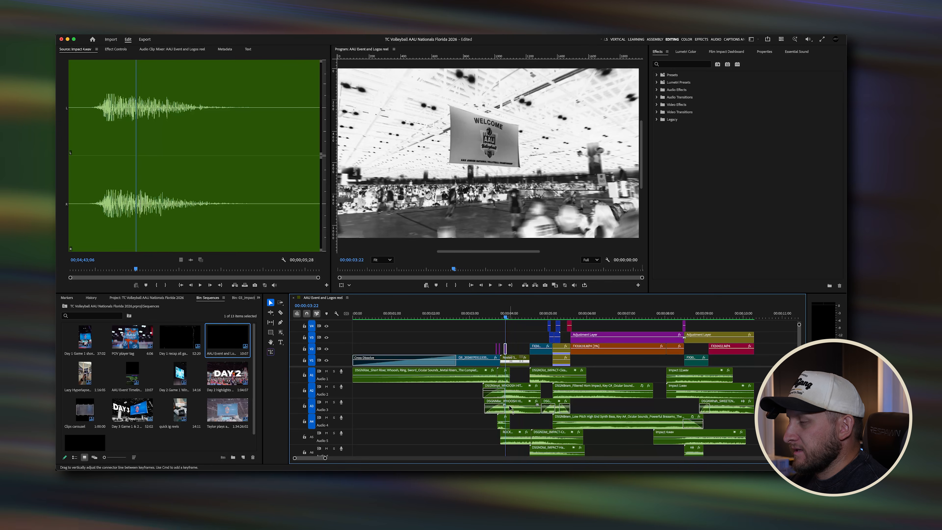
pyautogui.moveTo(506, 316); pyautogui.dragTo(415, 315)
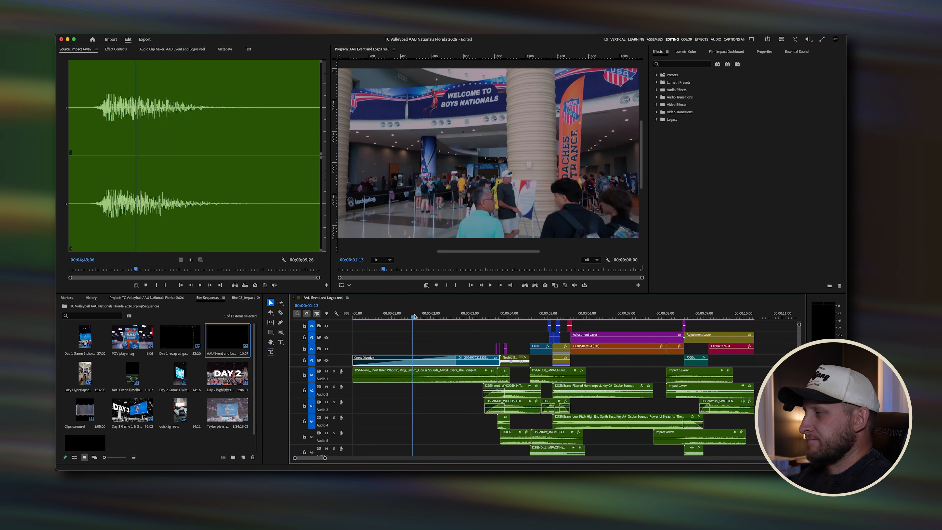
pyautogui.moveTo(414, 316); pyautogui.dragTo(478, 316)
pyautogui.hscroll(4, 486, 330)
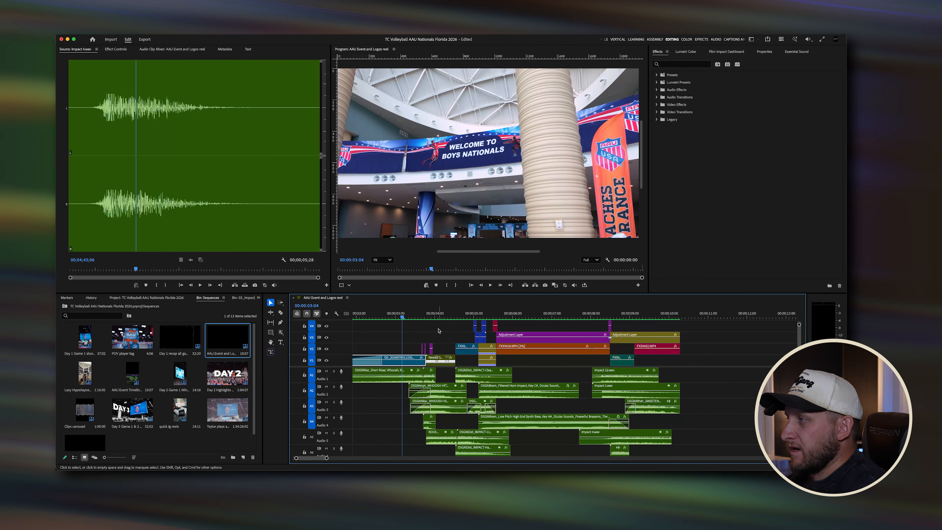
pyautogui.moveTo(426, 316); pyautogui.dragTo(443, 316)
pyautogui.scroll(5, 432, 359)
pyautogui.click(431, 359)
pyautogui.hscroll(-2, 431, 358)
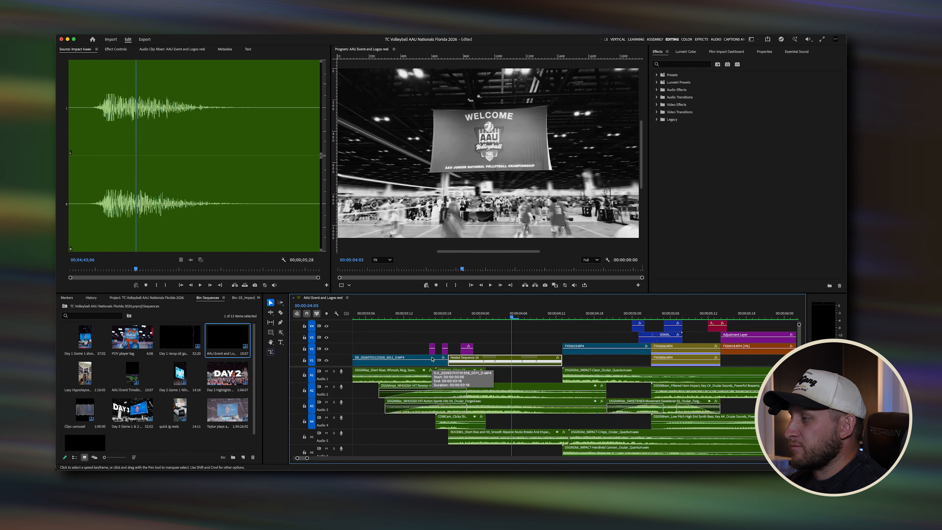
pyautogui.moveTo(799, 325); pyautogui.dragTo(799, 329)
pyautogui.moveTo(514, 316); pyautogui.dragTo(463, 316)
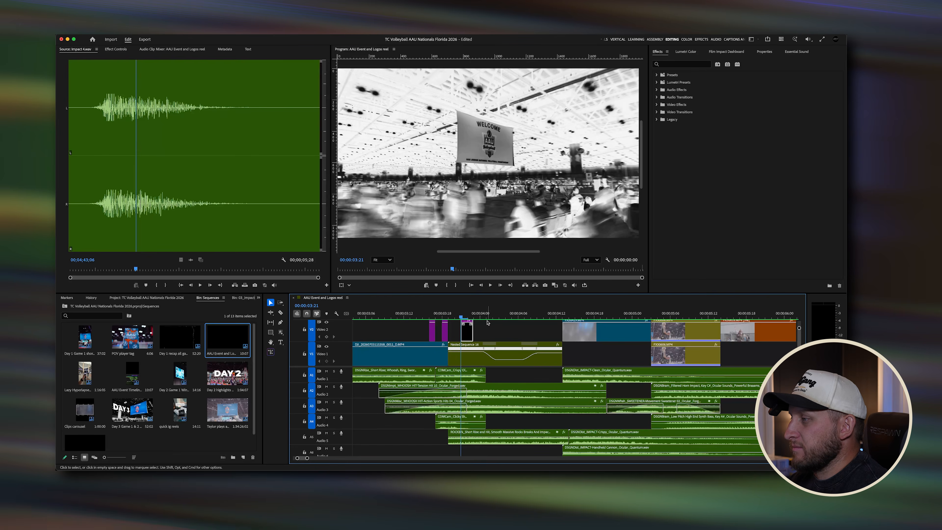
# Step: Open the nested sequence clip to view its contents, then return to the main reel sequence
pyautogui.doubleClick(540, 363)
pyautogui.click(386, 317)
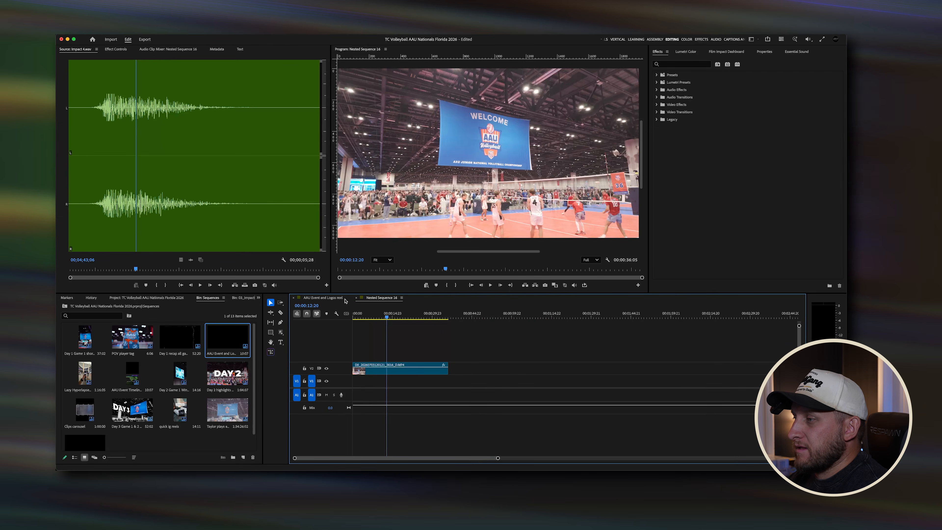
pyautogui.click(323, 297)
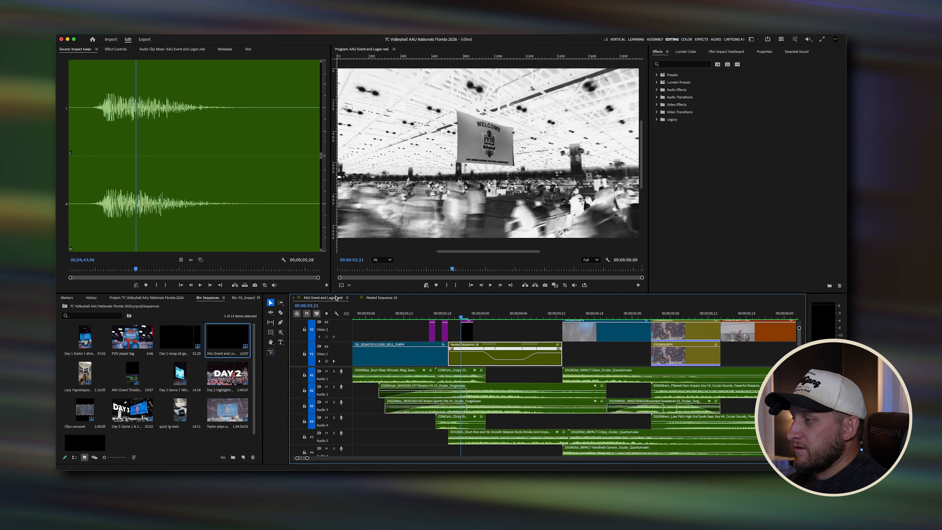
# Step: Open the nested sequence again and play and scrub through its clip from the start
pyautogui.doubleClick(480, 359)
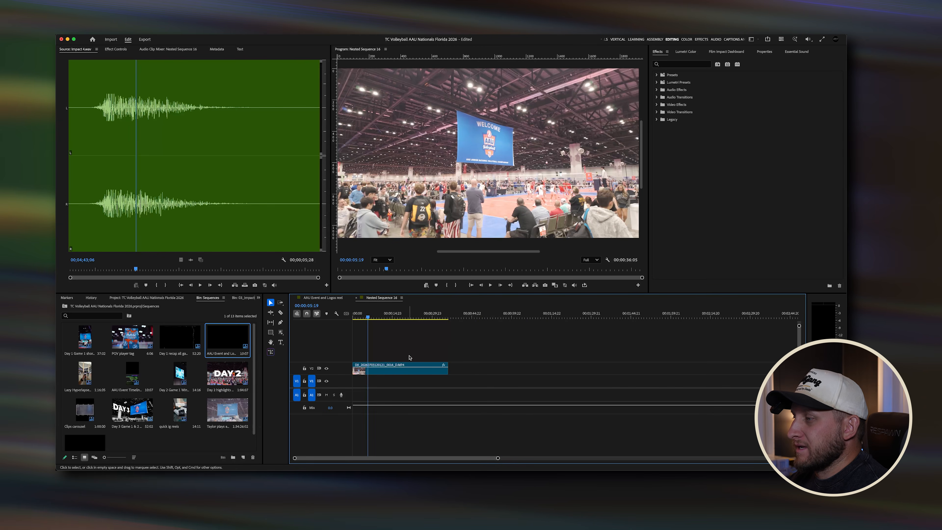
pyautogui.moveTo(386, 315); pyautogui.dragTo(331, 315)
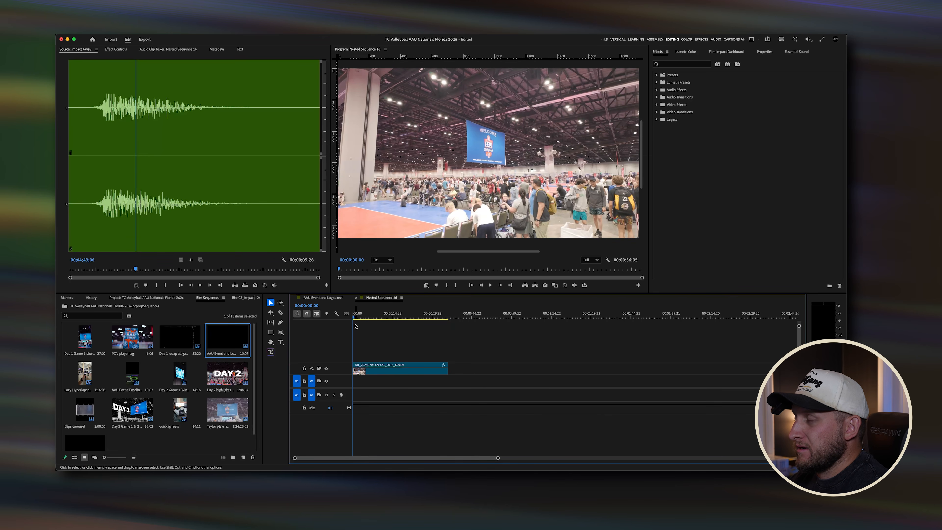
pyautogui.press('space')
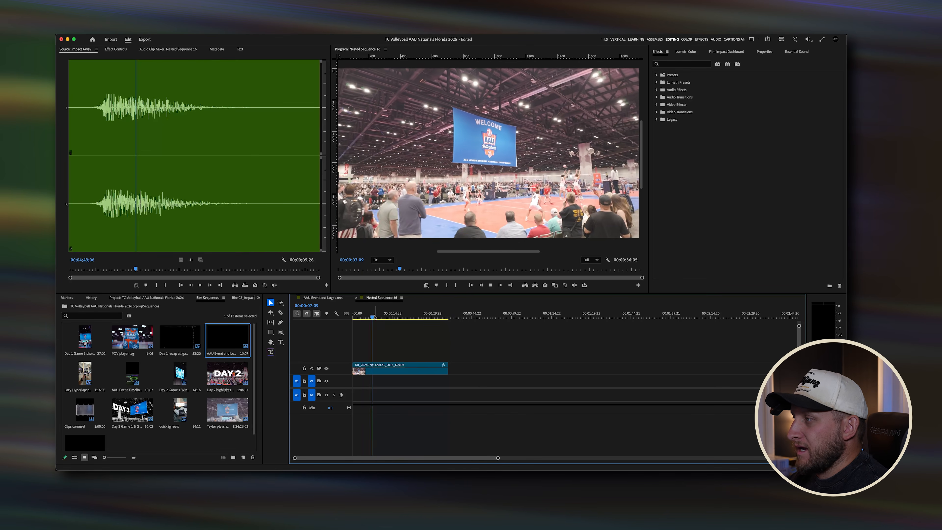
pyautogui.moveTo(373, 315)
pyautogui.mouseDown()
pyautogui.moveTo(424, 312)
pyautogui.moveTo(353, 315)
pyautogui.moveTo(363, 315)
pyautogui.mouseUp()
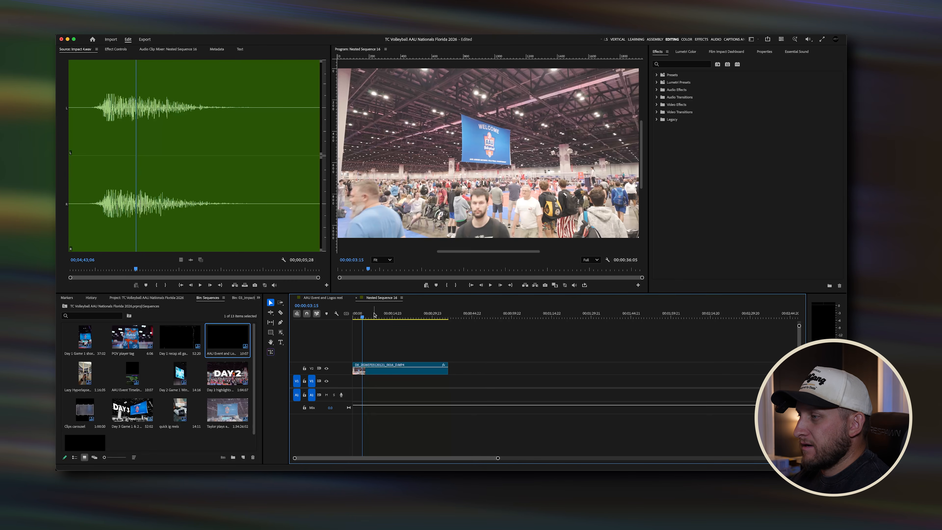
pyautogui.moveTo(363, 317); pyautogui.dragTo(383, 316)
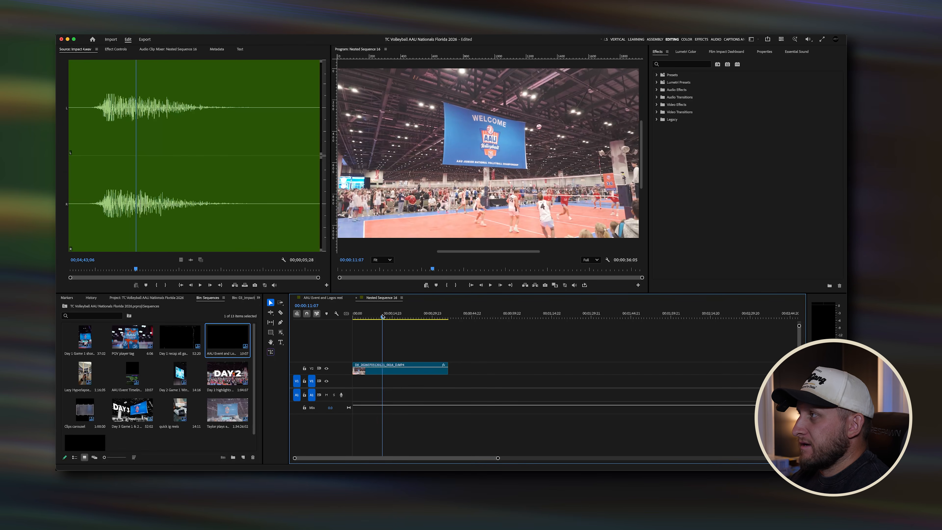
# Step: Inspect the nested clip's effect settings in Effect Controls, then switch back to the main reel sequence
pyautogui.click(125, 51)
pyautogui.click(395, 371)
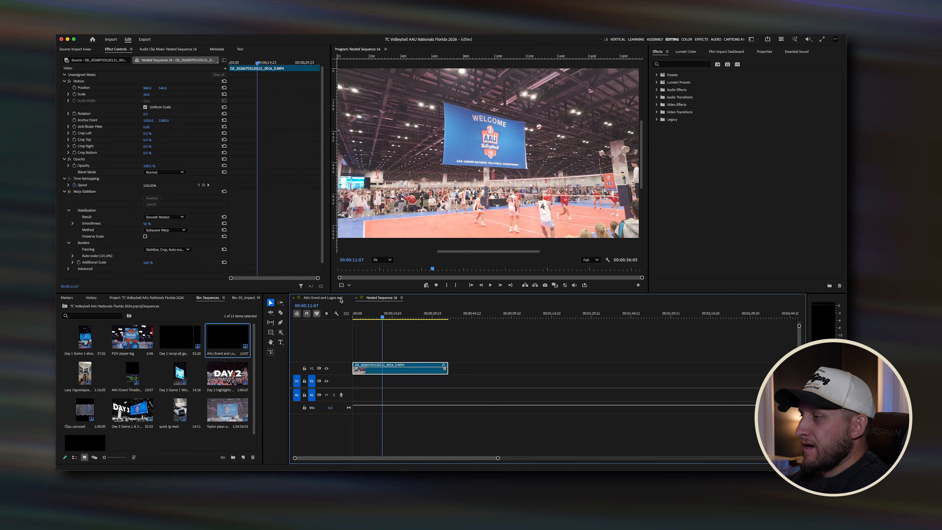
pyautogui.click(323, 298)
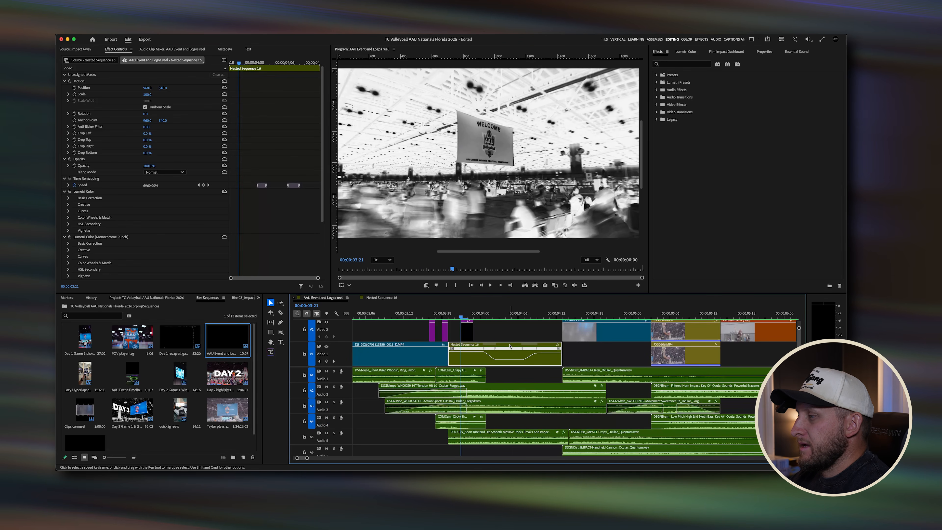
# Step: Show the nested sequence clip's Time Remapping speed on the timeline, undoing a stray keyframe click
pyautogui.click(558, 346)
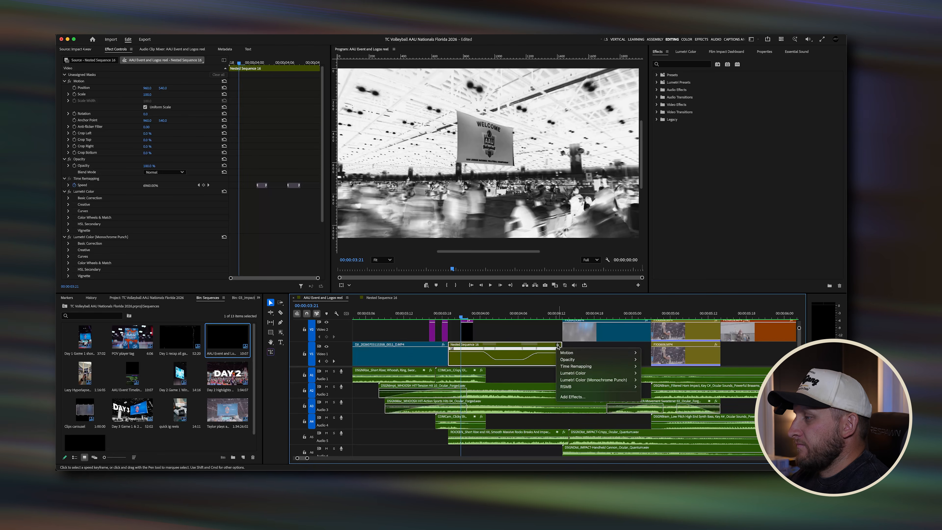
pyautogui.moveTo(627, 367)
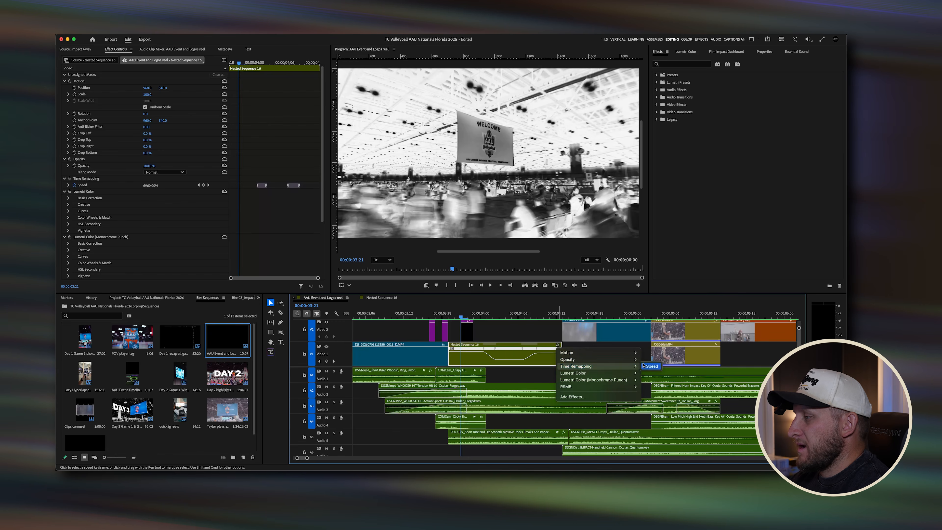
pyautogui.click(649, 367)
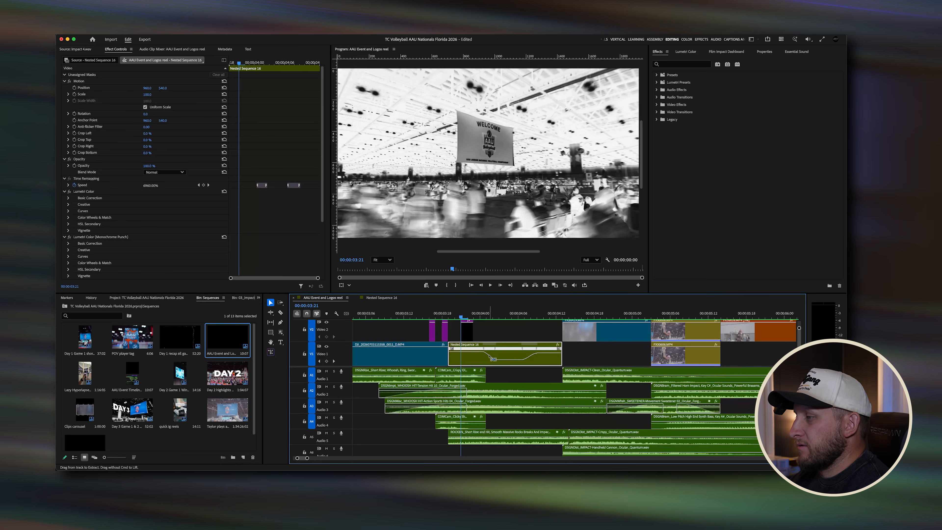
pyautogui.keyDown('super'); pyautogui.click(473, 353); pyautogui.keyUp('super')
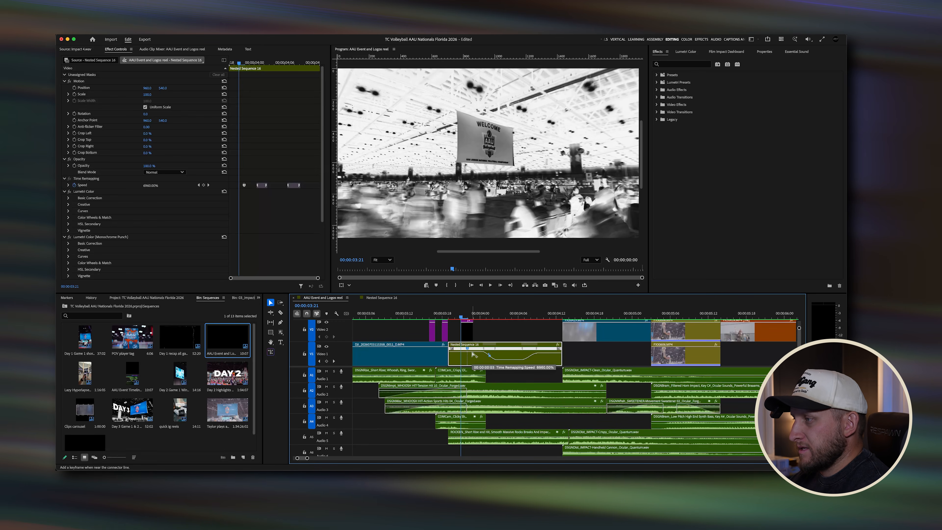
pyautogui.press('super+z')
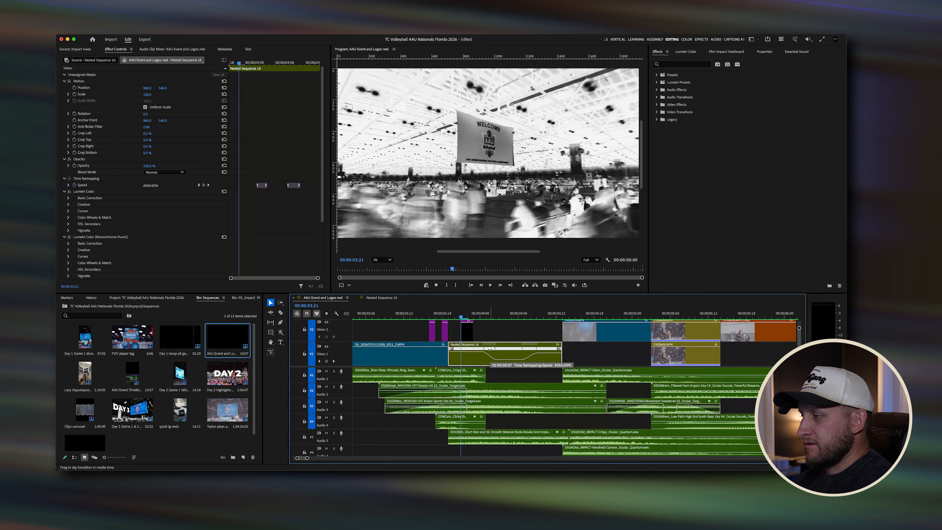
# Step: Zoom into the speed ramp and play through it, checking the adjustment layer and neighbouring clip above
pyautogui.scroll(2, 491, 356)
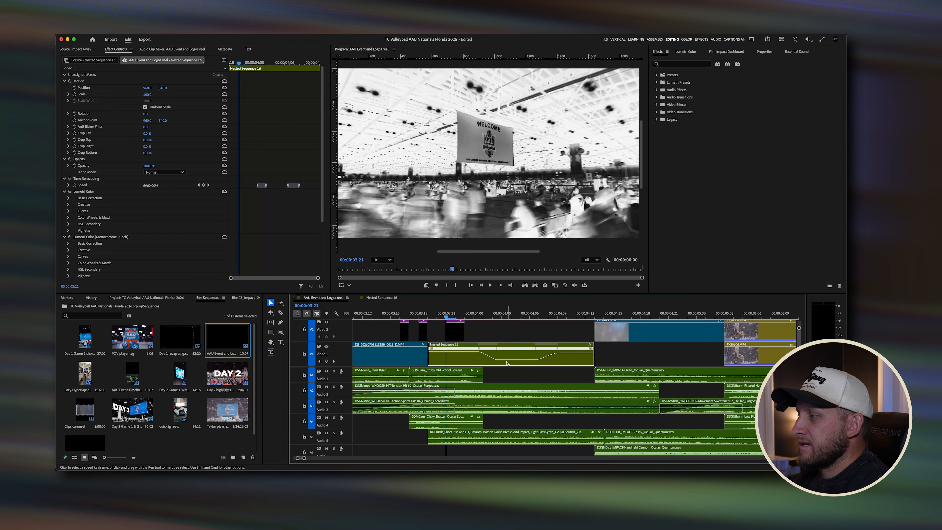
pyautogui.press('Right')
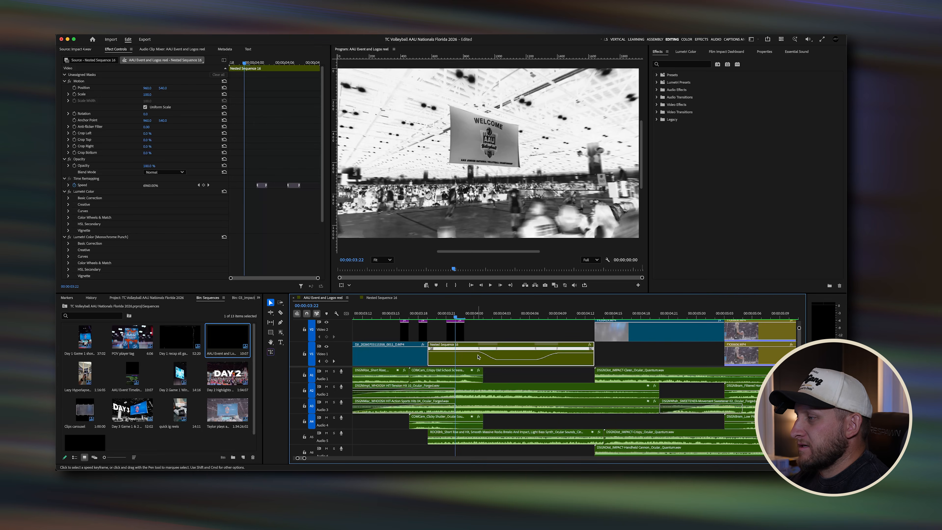
pyautogui.moveTo(446, 314); pyautogui.dragTo(521, 313)
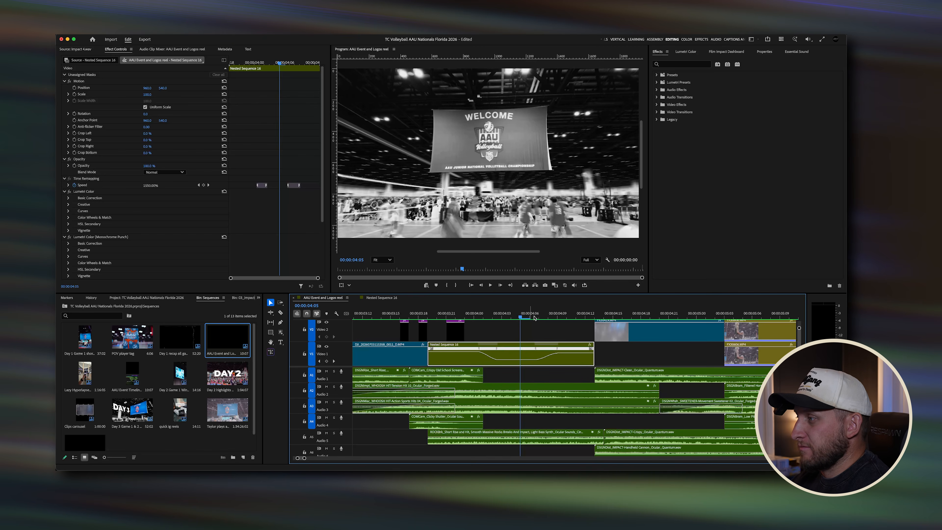
pyautogui.press('space')
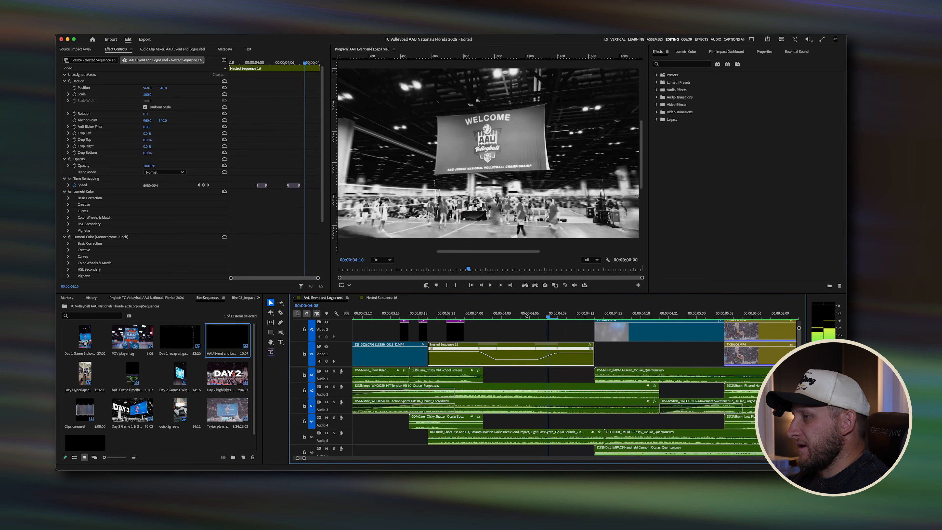
pyautogui.click(423, 330)
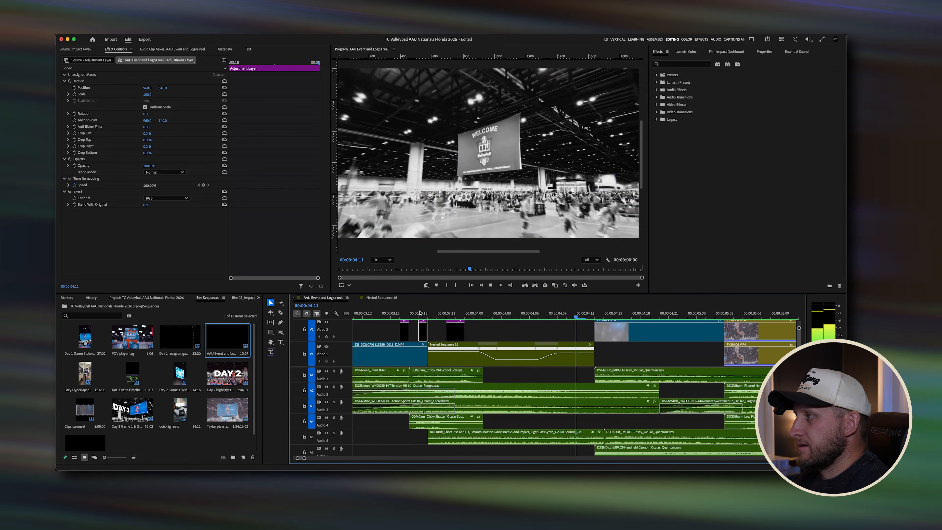
pyautogui.click(418, 313)
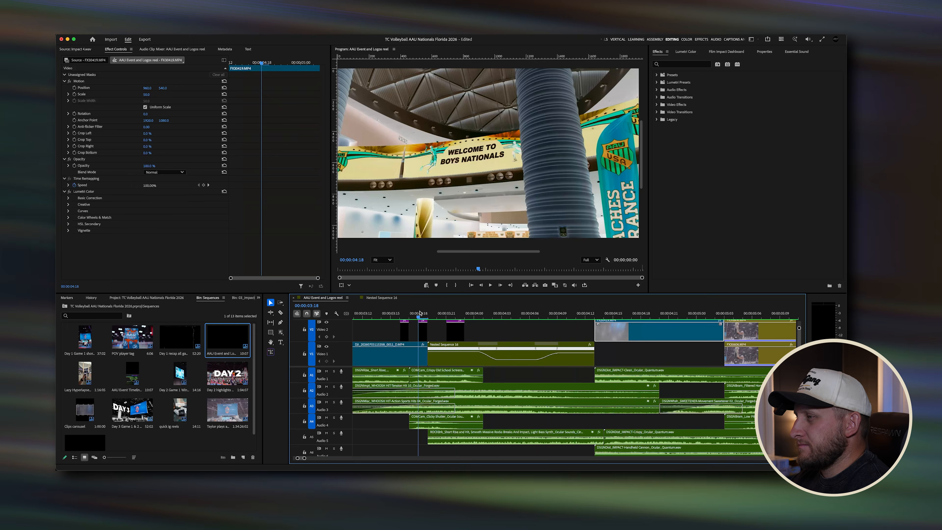
pyautogui.moveTo(420, 312); pyautogui.dragTo(512, 311)
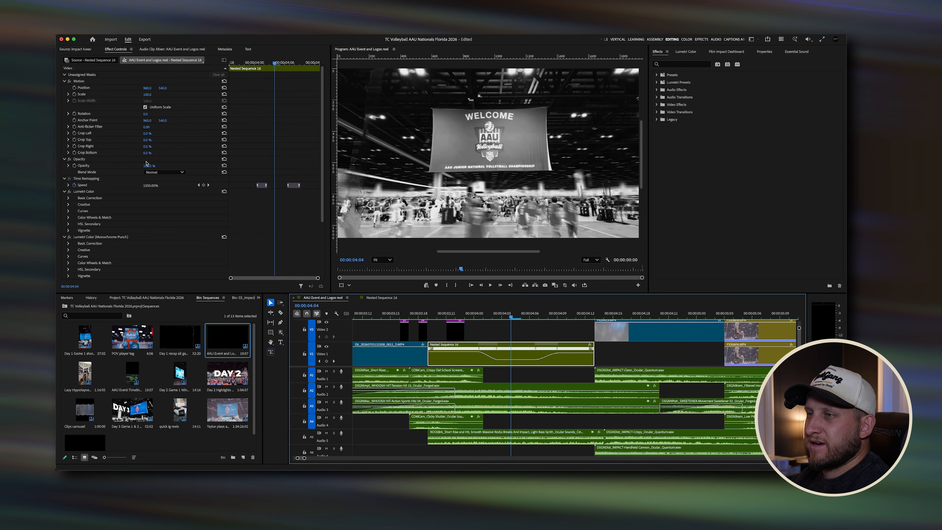
# Step: Browse the Monochrome folder of the Lumetri Presets in the Effects panel
pyautogui.scroll(-3, 121, 213)
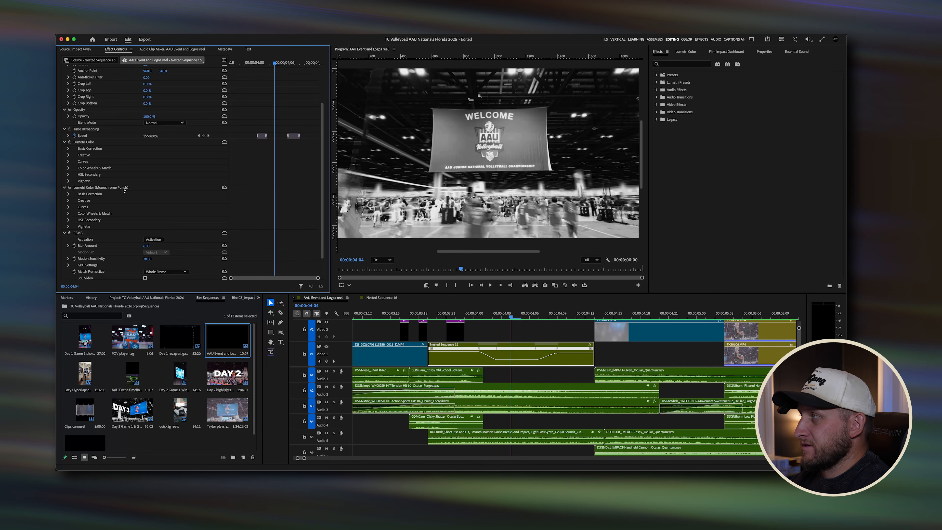
pyautogui.click(657, 83)
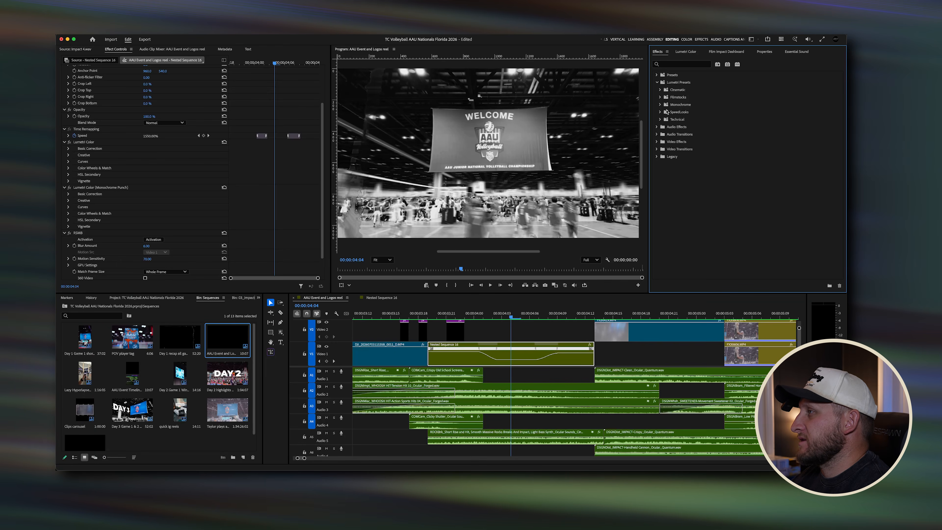
pyautogui.click(660, 105)
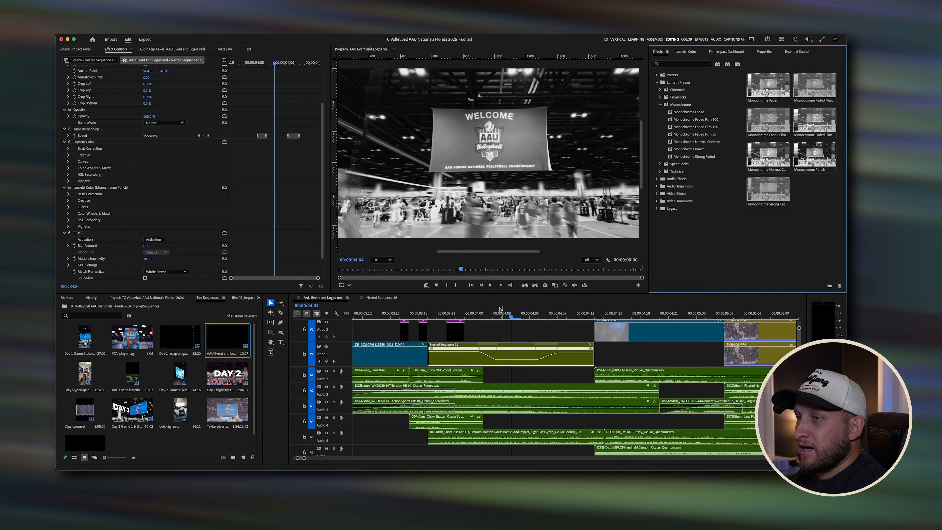
pyautogui.scroll(-2, 150, 221)
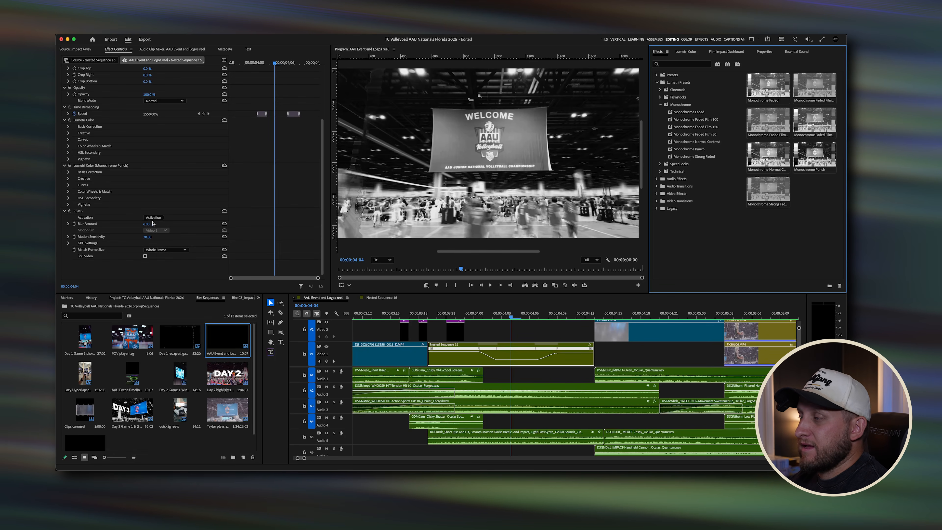
# Step: Scrub and step frame by frame through the speed ramp, then replay it from about 3 seconds
pyautogui.moveTo(494, 318); pyautogui.dragTo(548, 316)
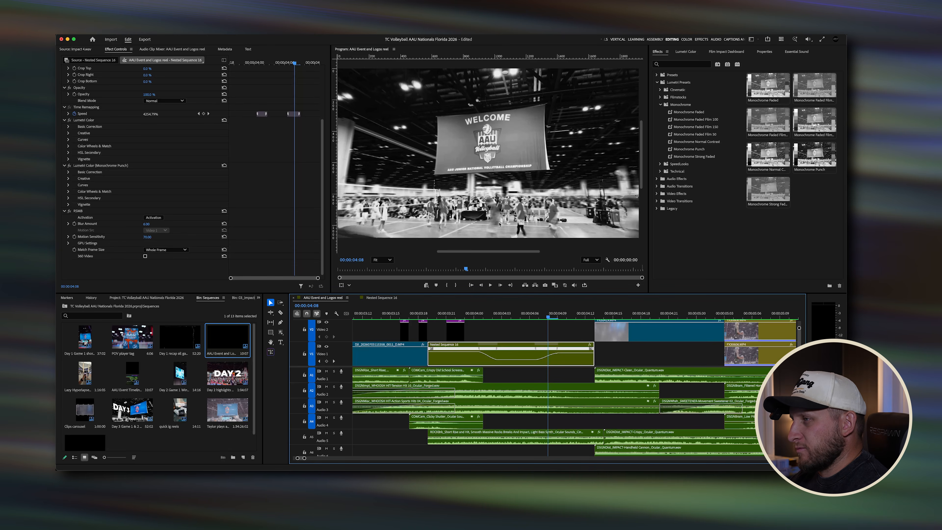
pyautogui.press('Right')
pyautogui.press('Right')
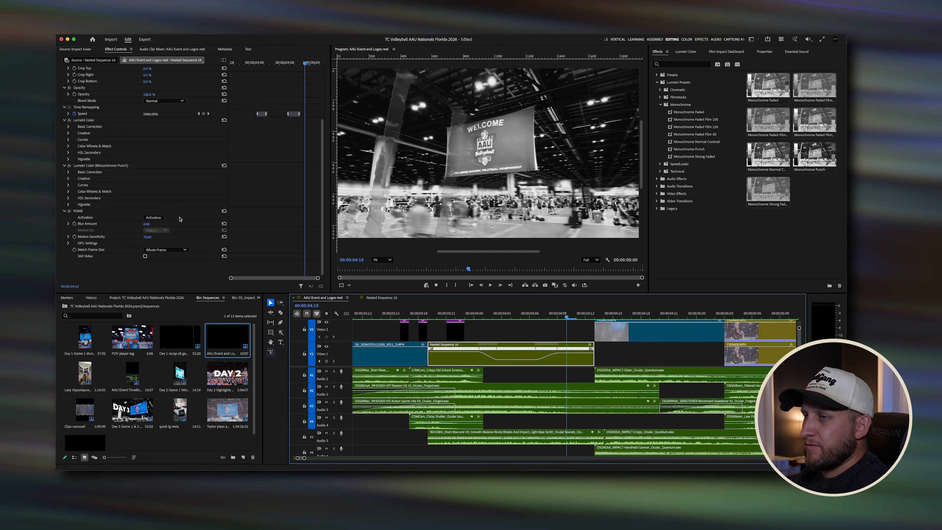
pyautogui.click(578, 316)
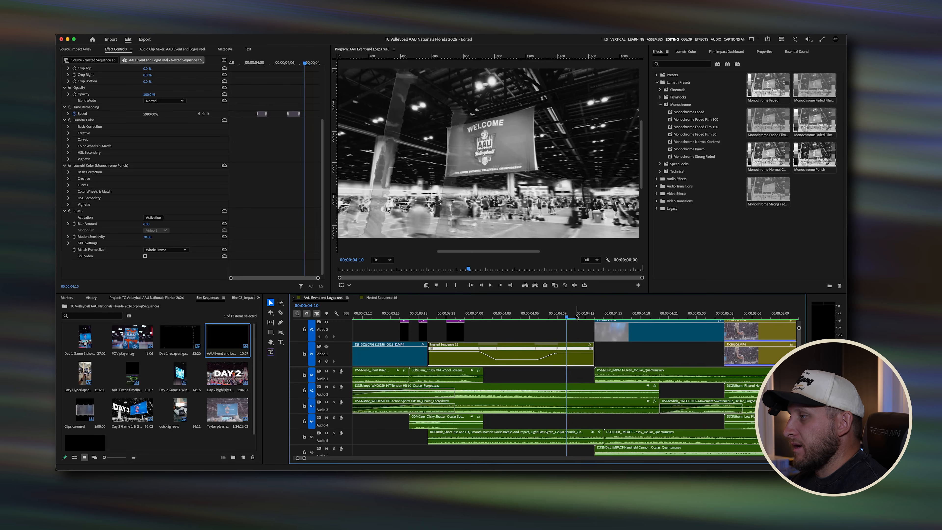
pyautogui.click(431, 317)
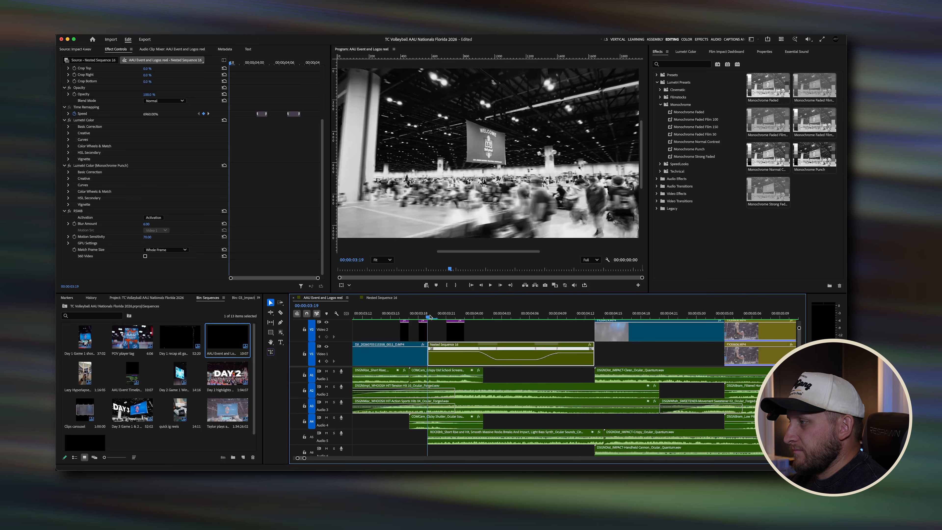
pyautogui.press('space')
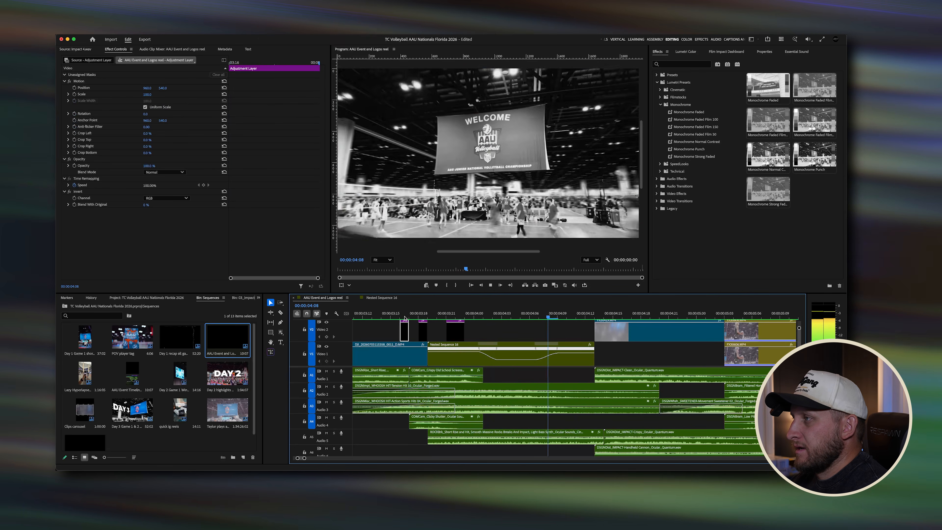
# Step: Play and scrub through the nested sequence's speed ramp and the transition into it from the opening clip
pyautogui.click(427, 312)
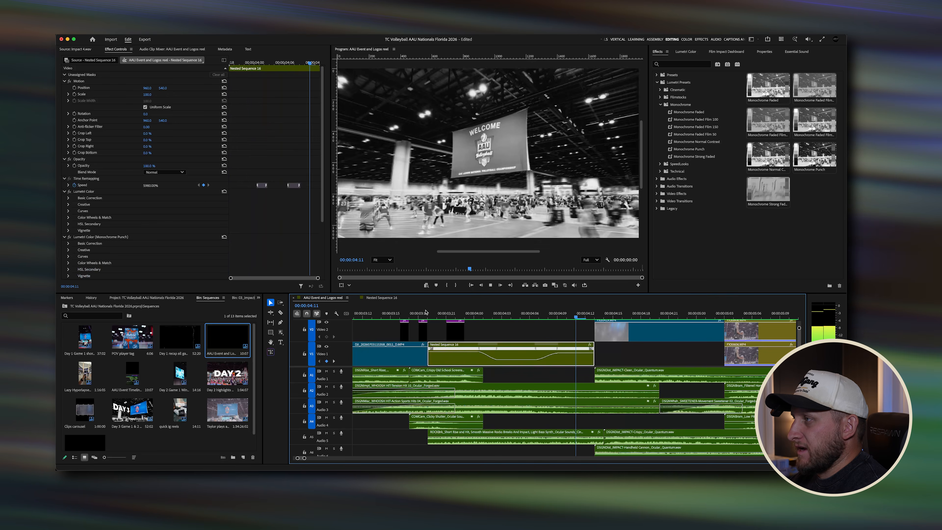
pyautogui.press('space')
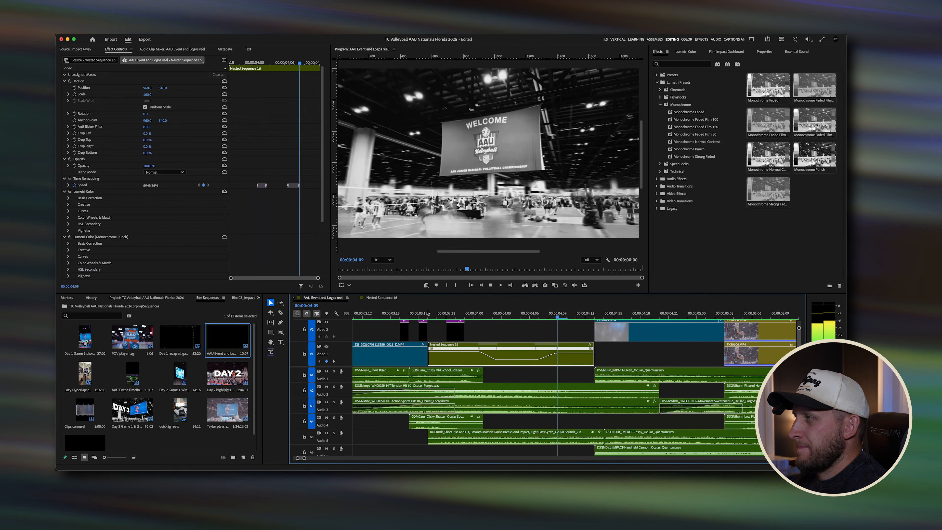
pyautogui.click(463, 314)
pyautogui.moveTo(462, 316); pyautogui.dragTo(404, 312)
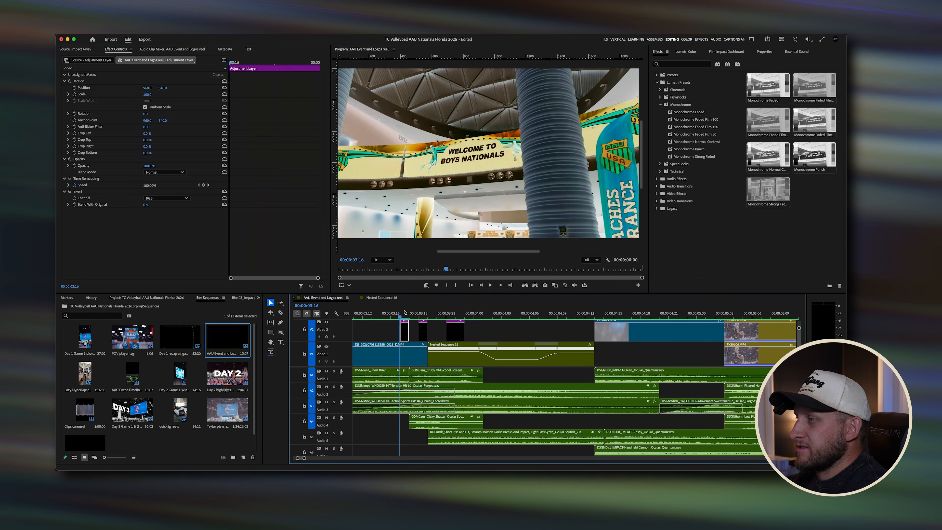
pyautogui.click(437, 314)
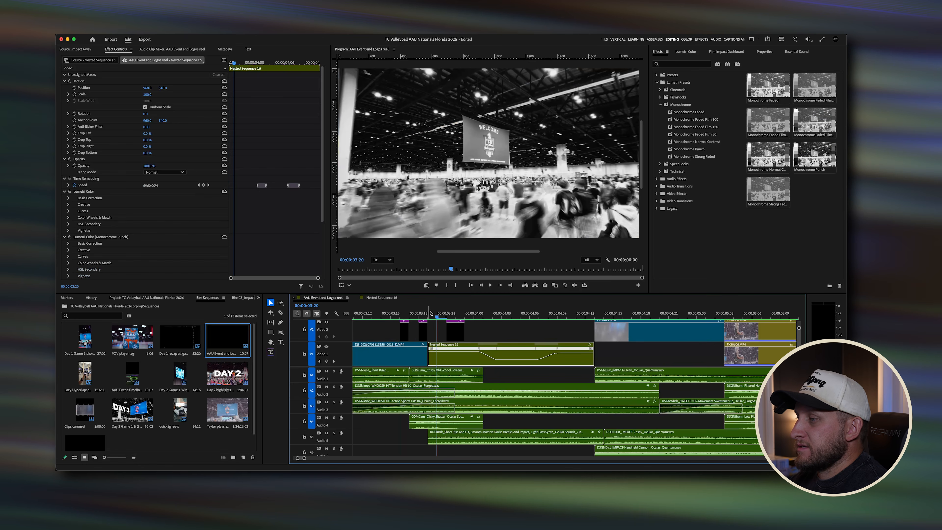
pyautogui.moveTo(437, 315); pyautogui.dragTo(409, 316)
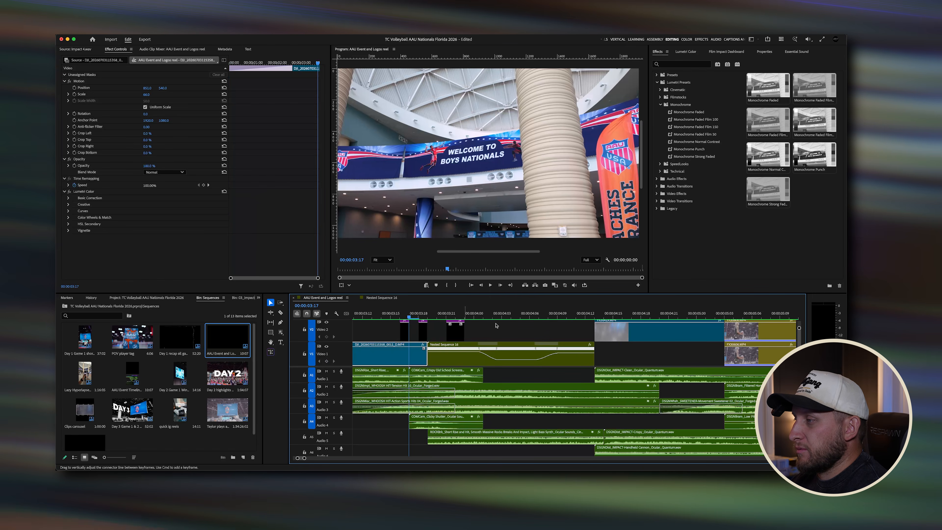
# Step: Select the short adjustment layer above the ramp and toggle its Invert effect off and back on to compare
pyautogui.moveTo(799, 328); pyautogui.dragTo(799, 326)
pyautogui.moveTo(400, 324); pyautogui.dragTo(484, 340)
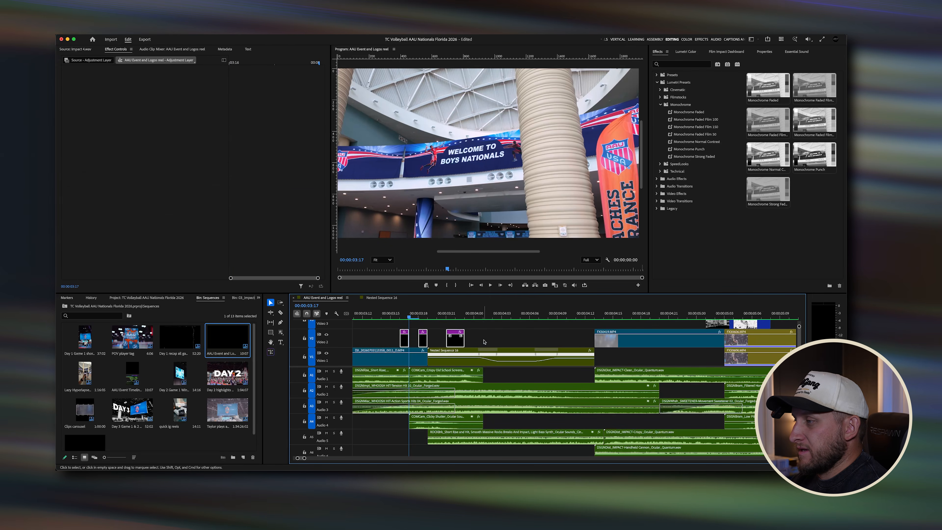
pyautogui.click(401, 315)
pyautogui.click(415, 325)
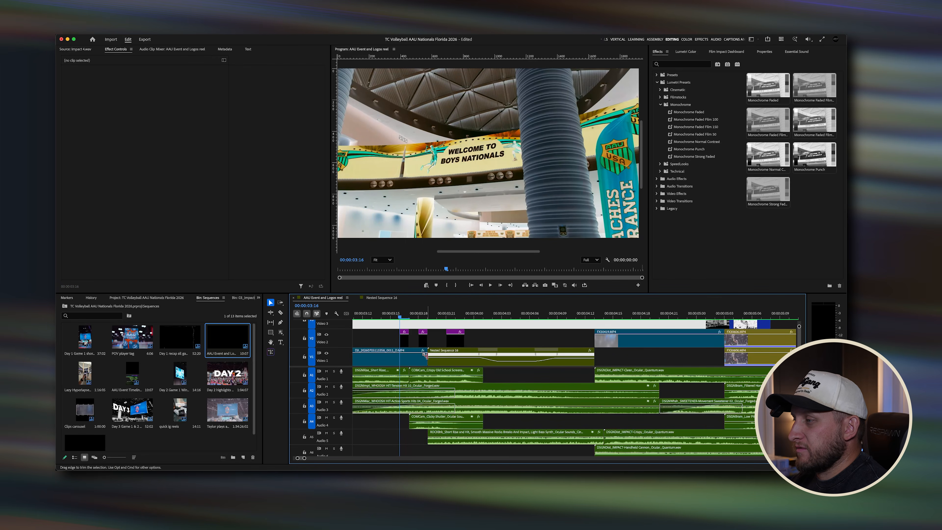
pyautogui.hscroll(-3, 409, 357)
pyautogui.moveTo(473, 316)
pyautogui.mouseDown()
pyautogui.moveTo(410, 316)
pyautogui.moveTo(499, 318)
pyautogui.moveTo(473, 317)
pyautogui.mouseUp()
pyautogui.click(479, 342)
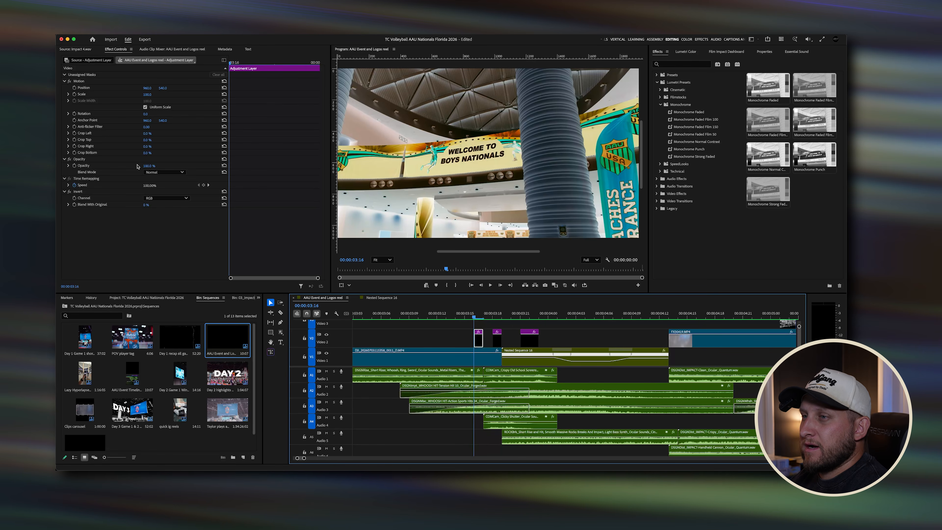
pyautogui.click(69, 191)
pyautogui.click(69, 191)
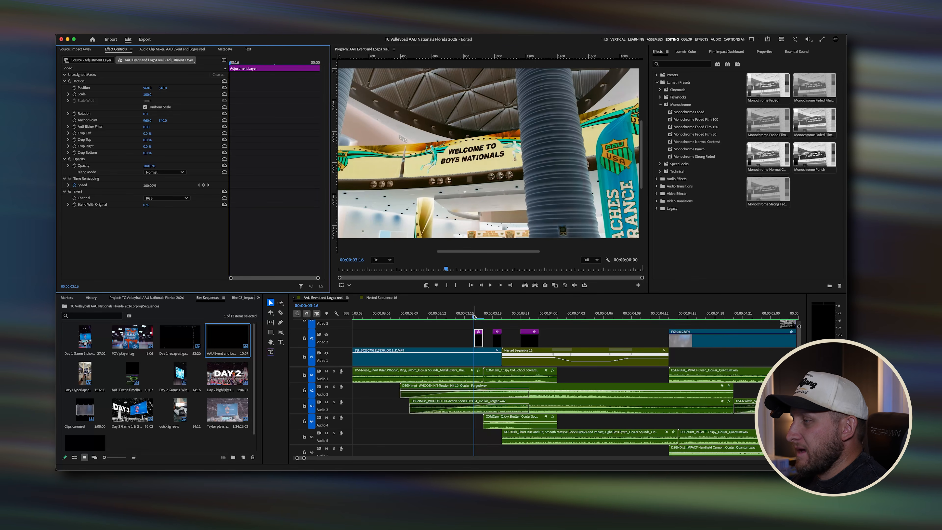
# Step: Step through the flash frames of the adjustment layers over the ramp, checking each frame's look
pyautogui.click(483, 316)
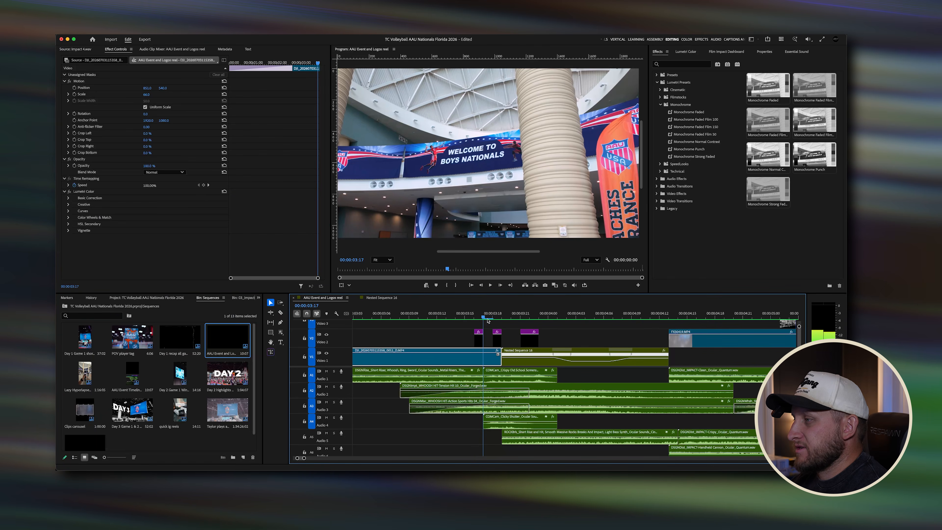
pyautogui.click(475, 318)
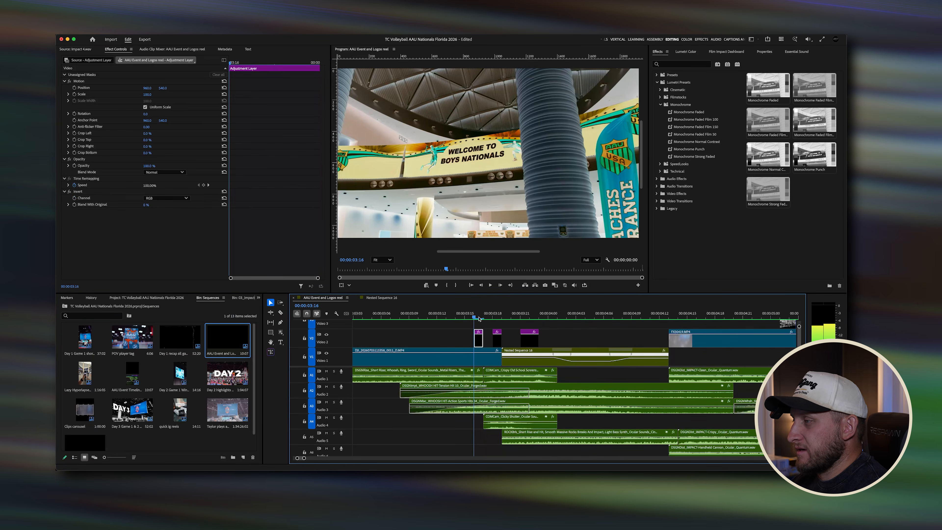
pyautogui.click(483, 317)
pyautogui.click(497, 318)
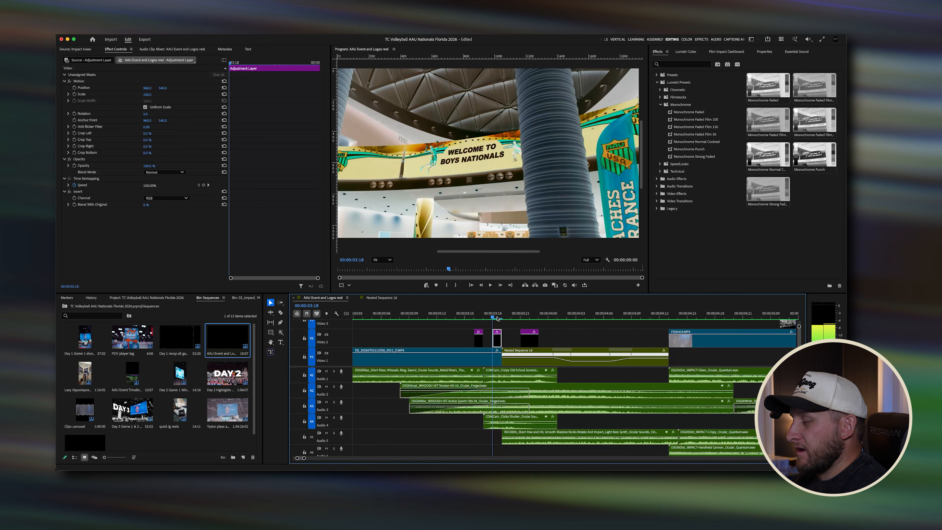
pyautogui.moveTo(497, 317)
pyautogui.mouseDown()
pyautogui.moveTo(475, 318)
pyautogui.moveTo(494, 319)
pyautogui.mouseUp()
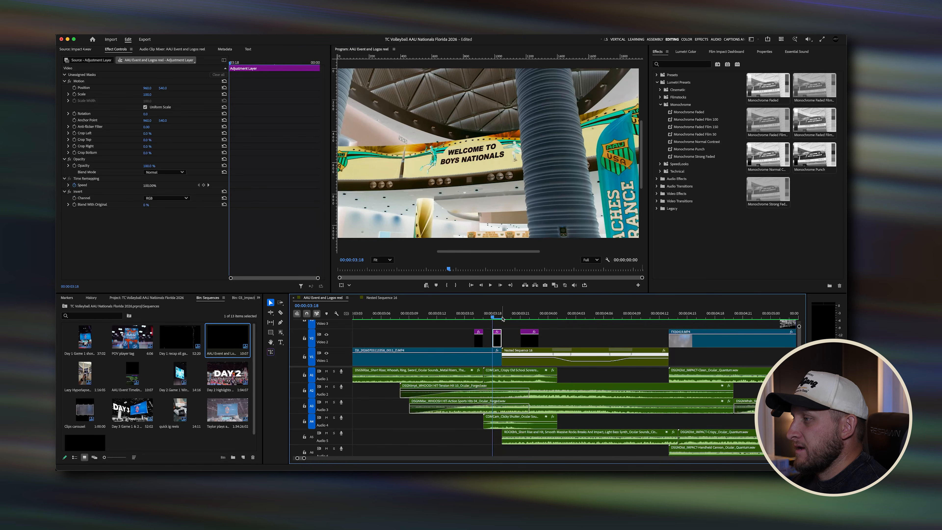
pyautogui.click(512, 318)
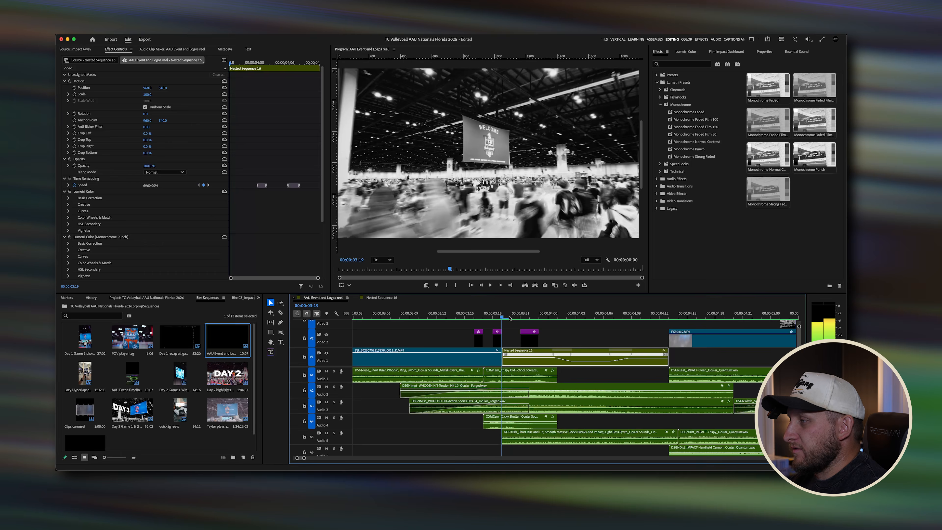
pyautogui.press('Left')
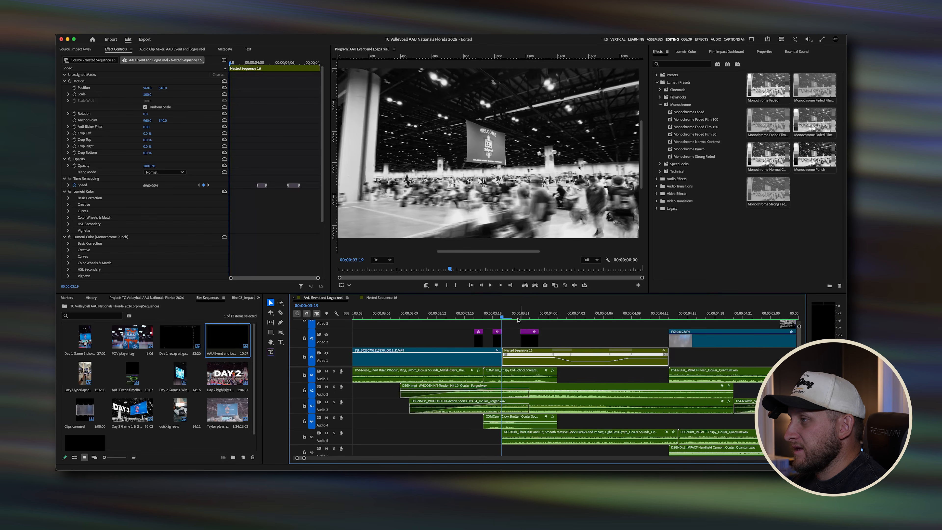
pyautogui.moveTo(507, 318); pyautogui.dragTo(517, 317)
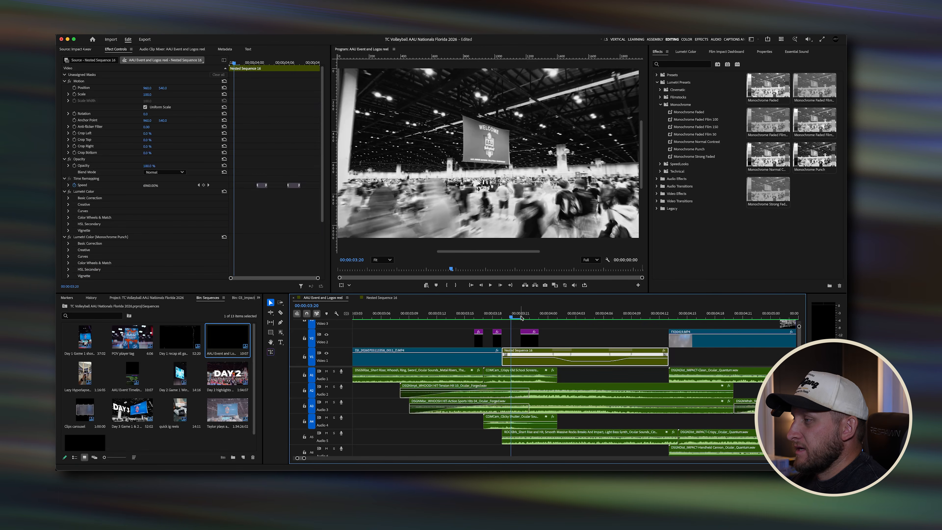
# Step: Review the adjustment layer clips around the ramp frame by frame, then play the section from the opening clip
pyautogui.click(530, 317)
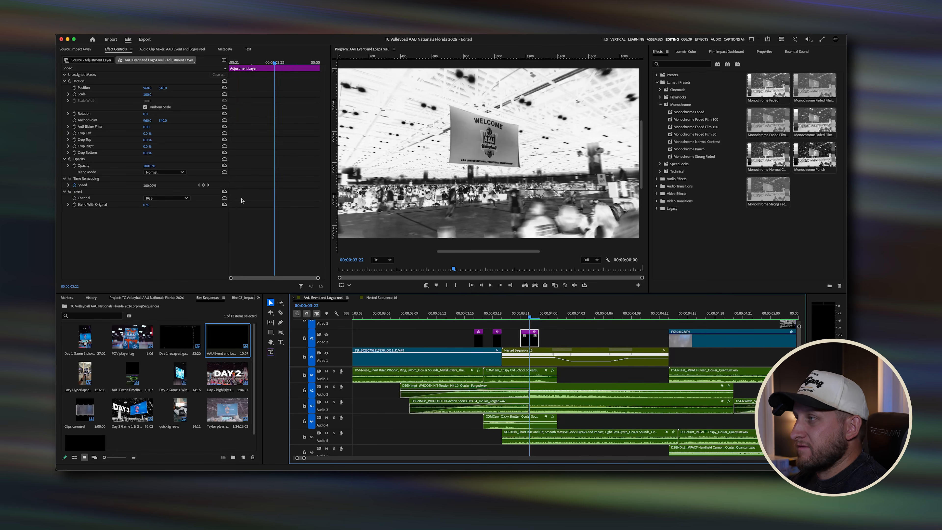
pyautogui.click(550, 317)
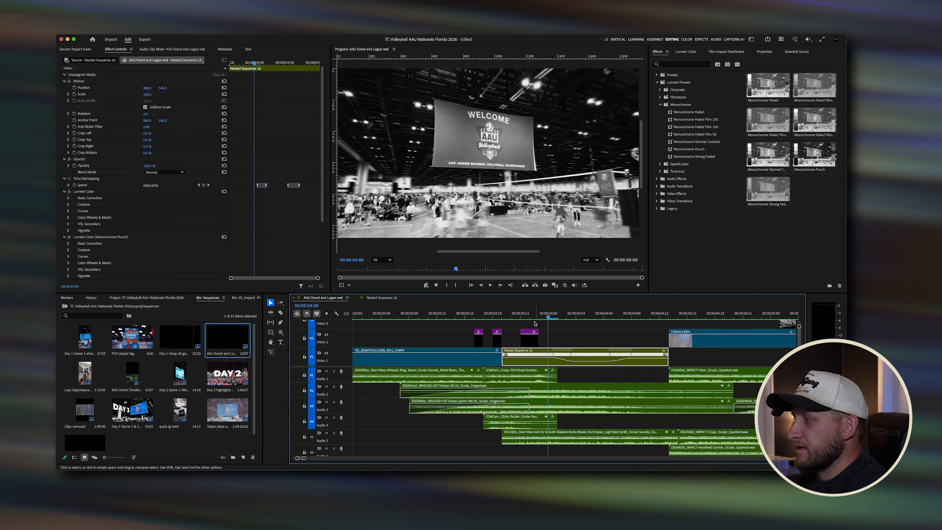
pyautogui.click(529, 337)
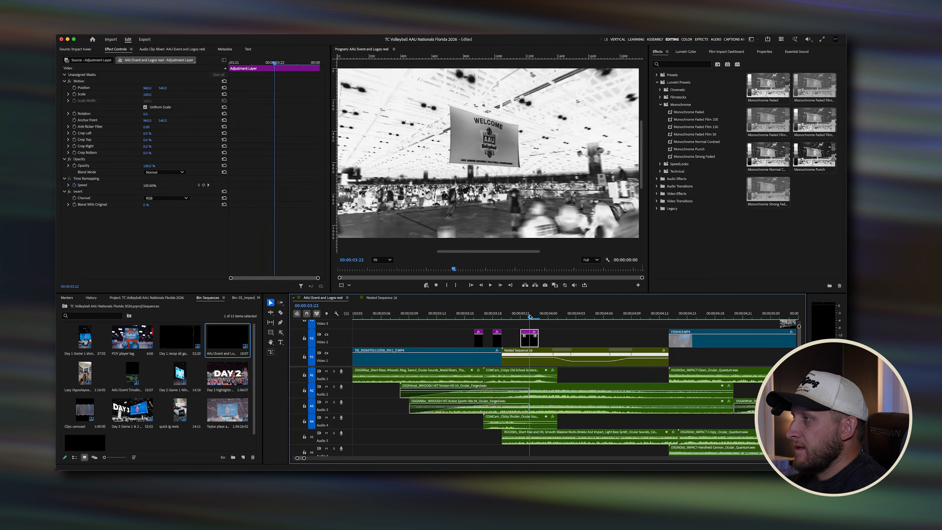
pyautogui.click(549, 318)
pyautogui.click(531, 317)
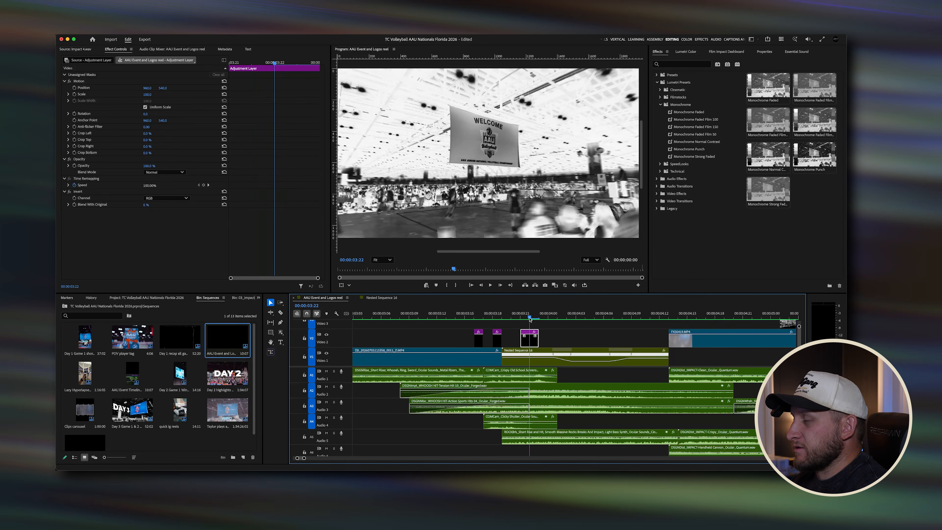
pyautogui.click(521, 318)
pyautogui.moveTo(521, 318)
pyautogui.mouseDown()
pyautogui.moveTo(539, 318)
pyautogui.moveTo(512, 318)
pyautogui.mouseUp()
pyautogui.click(521, 317)
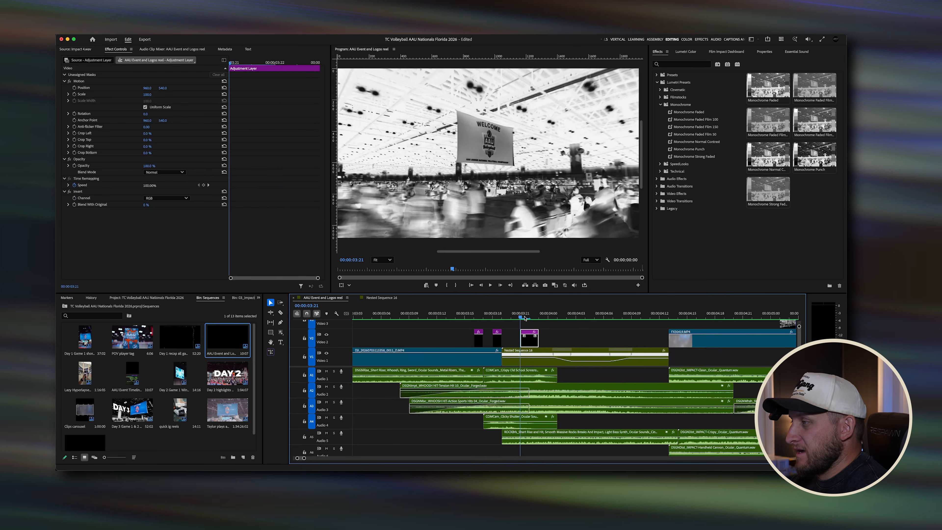
pyautogui.click(465, 315)
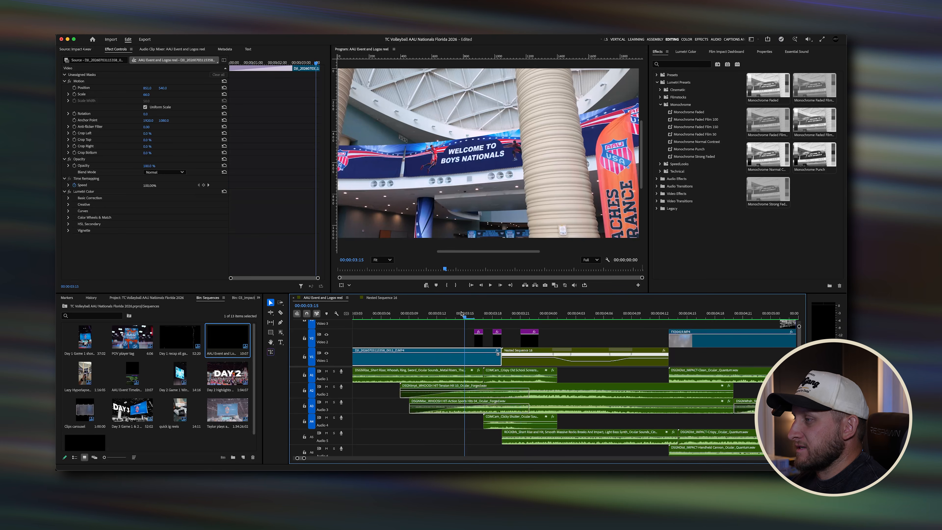
pyautogui.click(462, 314)
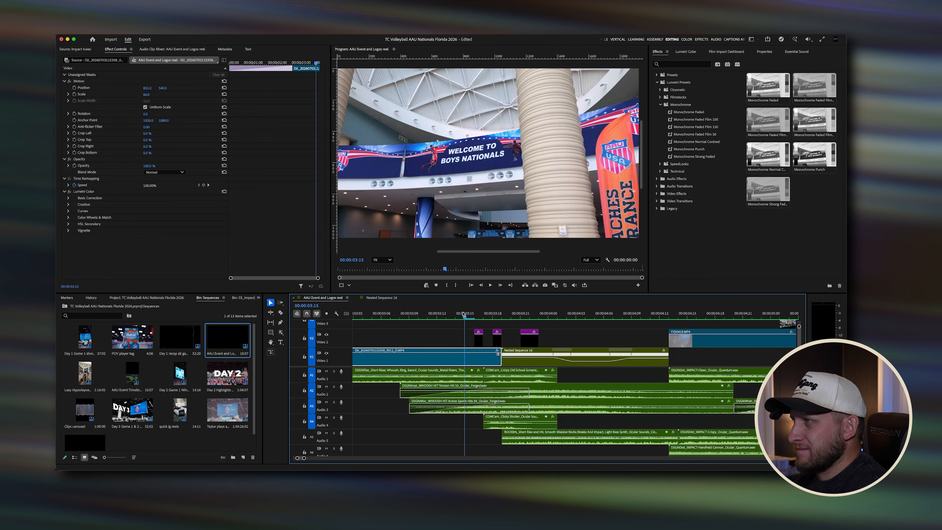
pyautogui.press('space')
pyautogui.click(456, 315)
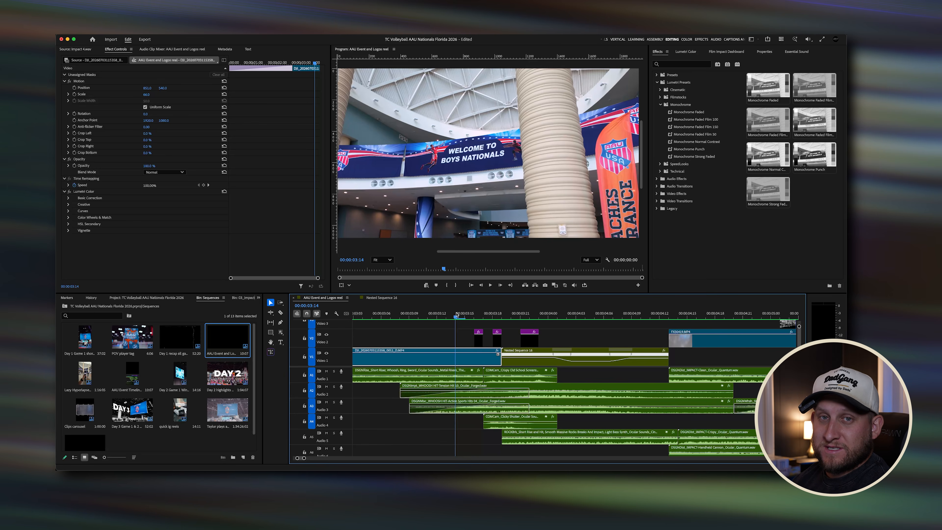
pyautogui.press('space')
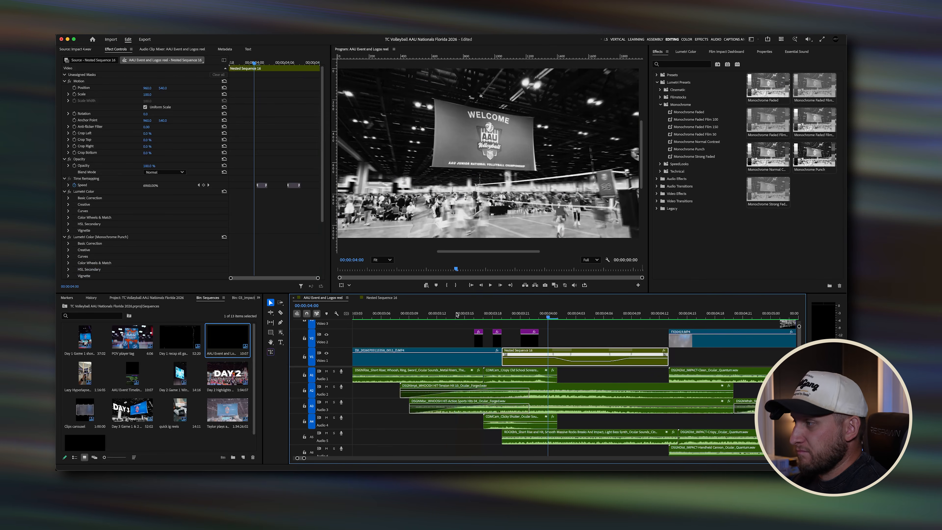
# Step: Zoom out and scrub through the clips following the speed ramp
pyautogui.scroll(-3, 484, 370)
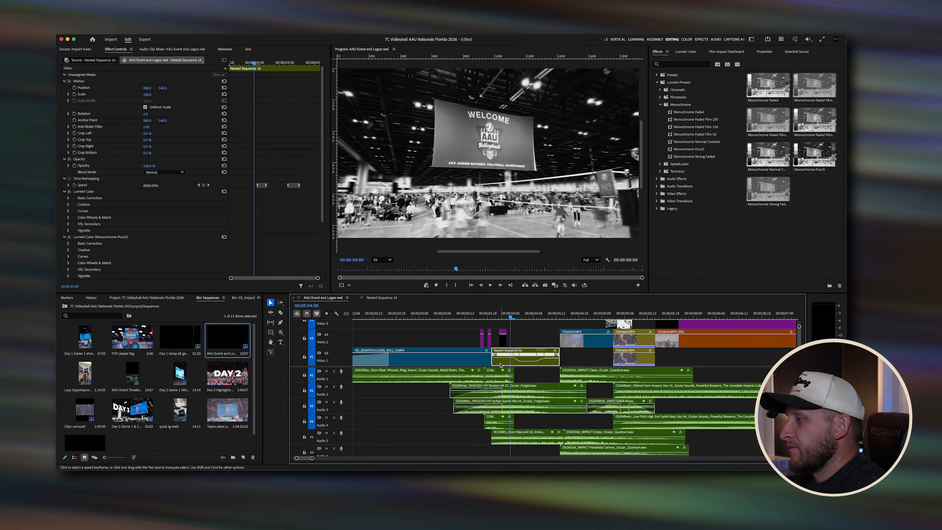
pyautogui.scroll(-3, 484, 370)
pyautogui.click(462, 315)
pyautogui.press('Right')
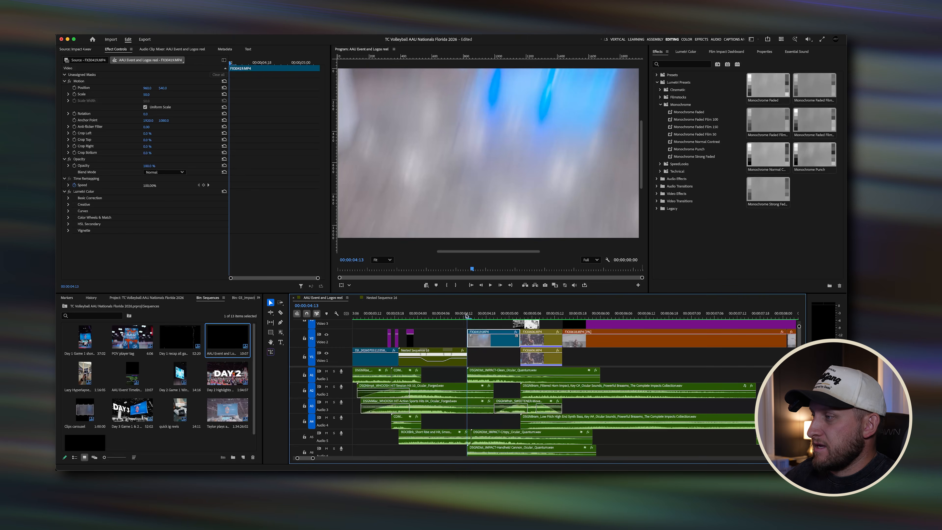
pyautogui.moveTo(468, 315)
pyautogui.mouseDown()
pyautogui.moveTo(481, 315)
pyautogui.moveTo(473, 316)
pyautogui.mouseUp()
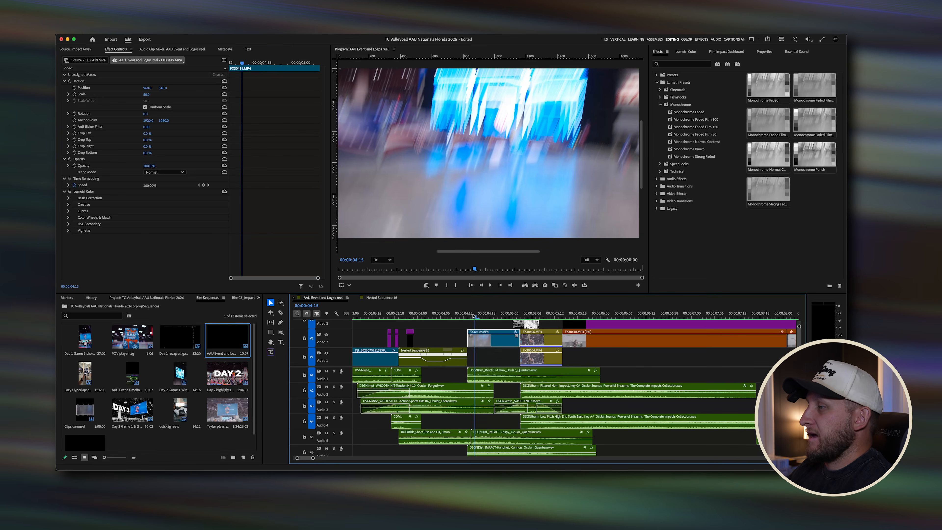
pyautogui.moveTo(474, 315); pyautogui.dragTo(495, 317)
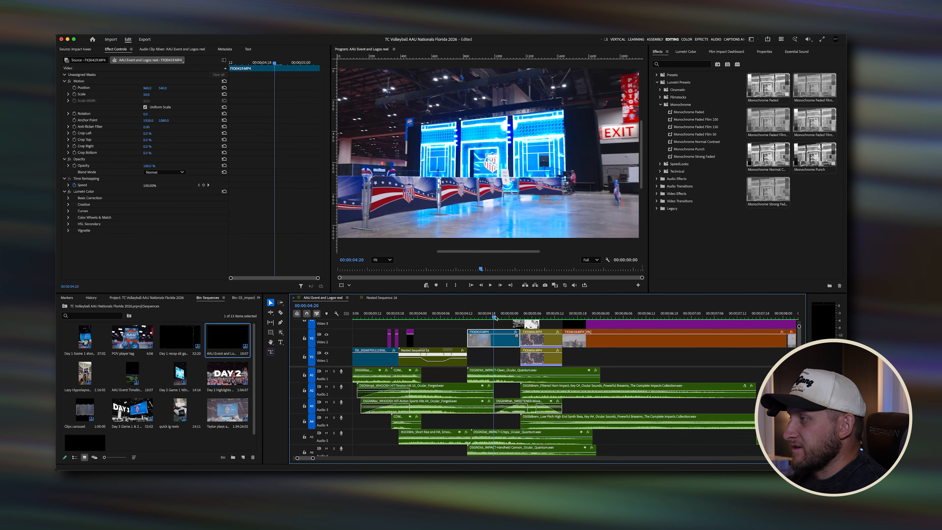
pyautogui.moveTo(500, 316)
pyautogui.mouseDown()
pyautogui.moveTo(470, 316)
pyautogui.moveTo(498, 321)
pyautogui.mouseUp()
# Step: Inspect the Grainy Black & White adjustment clips on the upper tracks, then switch to the Effects workspace
pyautogui.scroll(3, 498, 322)
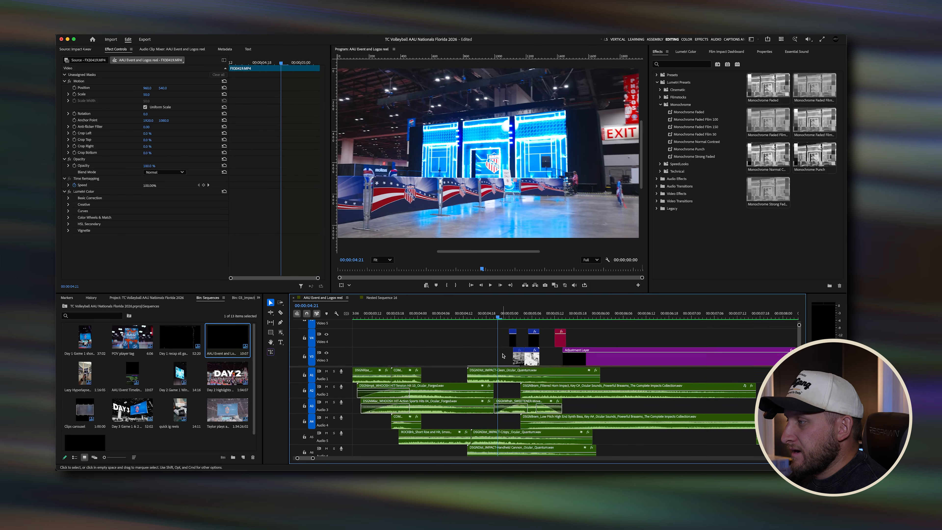
pyautogui.scroll(-3, 498, 330)
pyautogui.moveTo(799, 326); pyautogui.dragTo(799, 325)
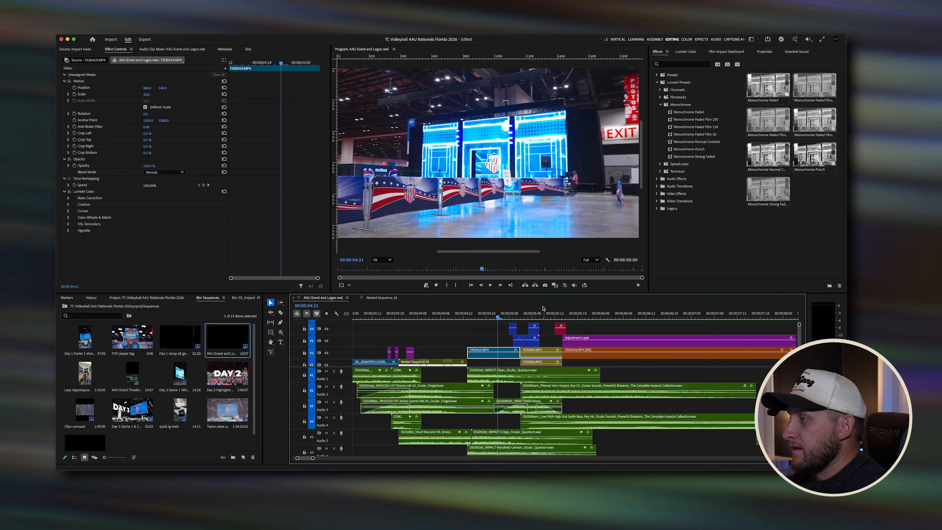
pyautogui.click(513, 314)
pyautogui.moveTo(546, 324); pyautogui.dragTo(506, 340)
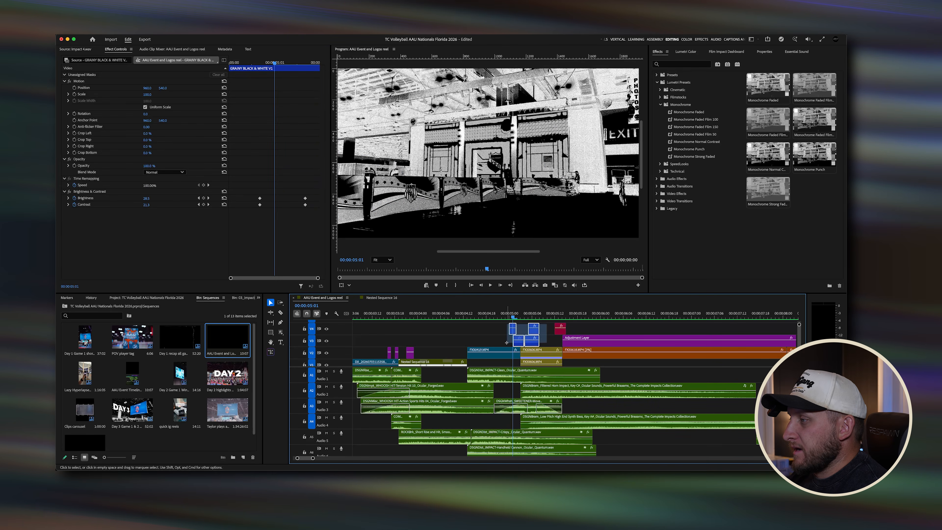
pyautogui.hscroll(3, 505, 338)
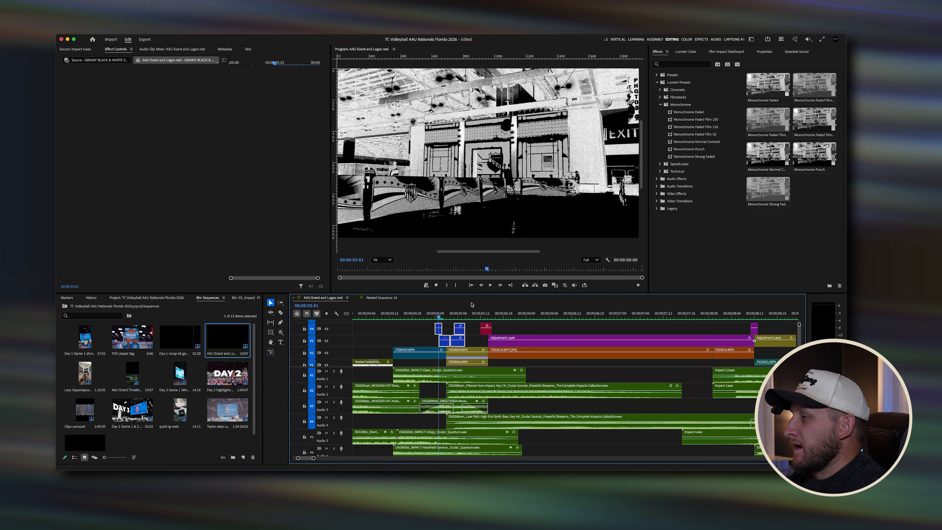
pyautogui.click(447, 329)
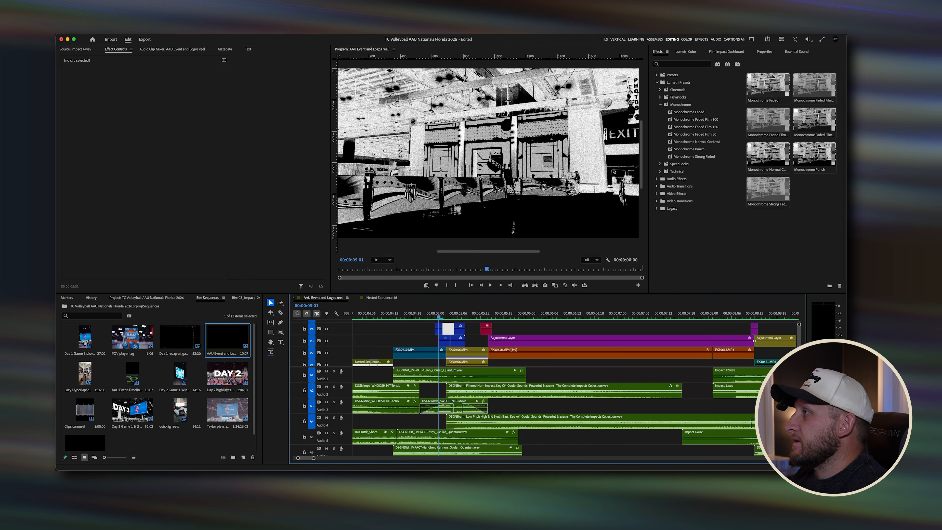
pyautogui.click(701, 40)
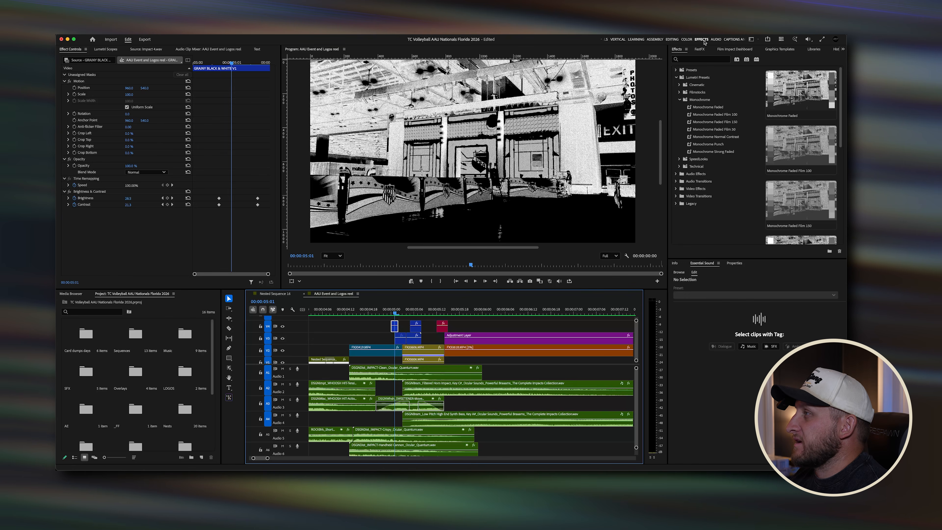
# Step: Open the FastFX panel's Transitions category and show the black-and-white presets
pyautogui.click(700, 50)
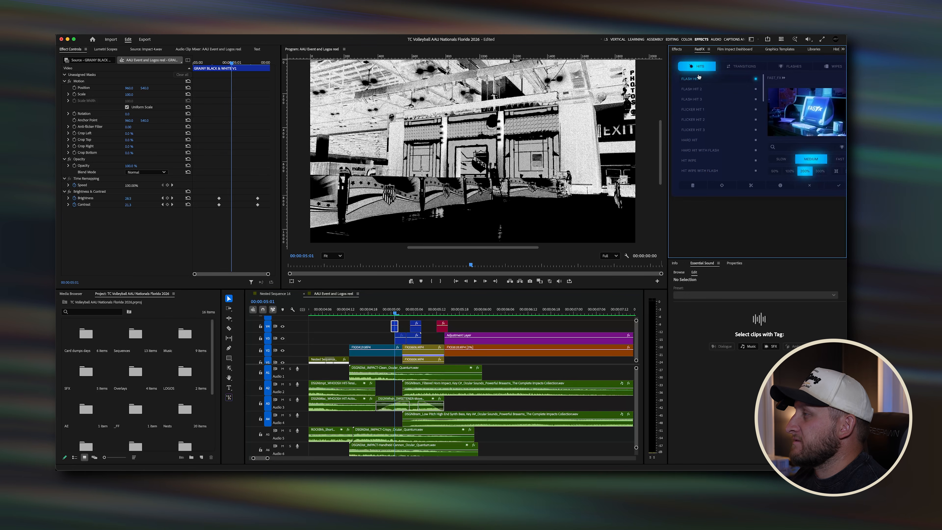
pyautogui.click(746, 66)
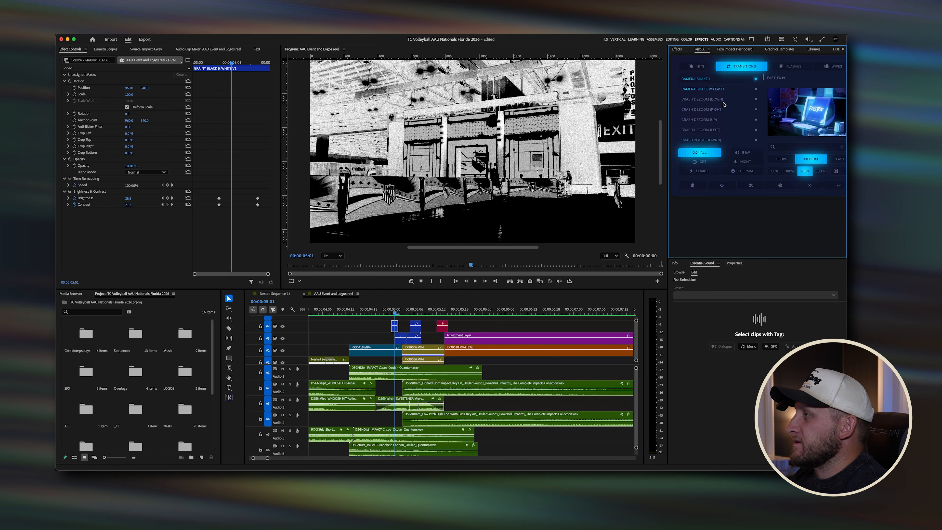
pyautogui.click(753, 156)
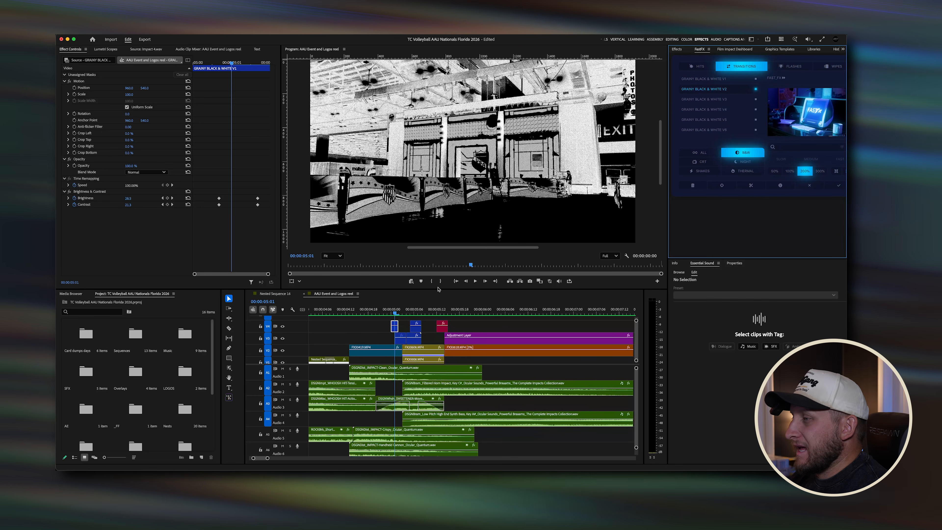
# Step: Select the Grainy Black & White clips over the ramp and toggle them off and on to compare the flash frames
pyautogui.moveTo(404, 313); pyautogui.dragTo(408, 313)
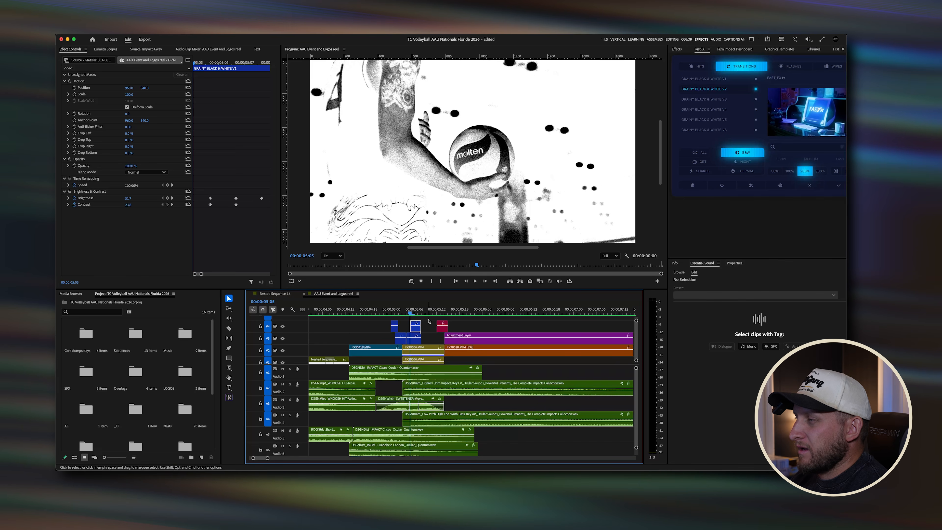
pyautogui.moveTo(431, 321); pyautogui.dragTo(385, 338)
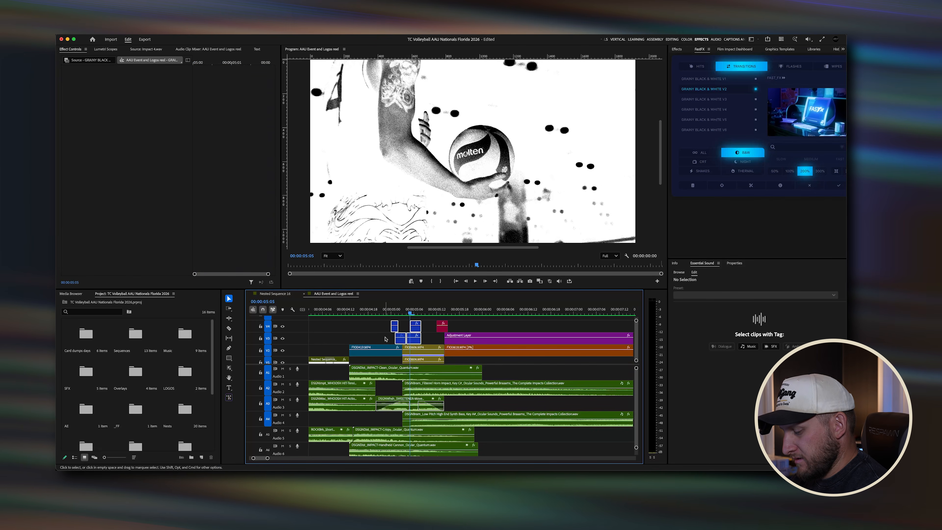
pyautogui.press('shift+super+e')
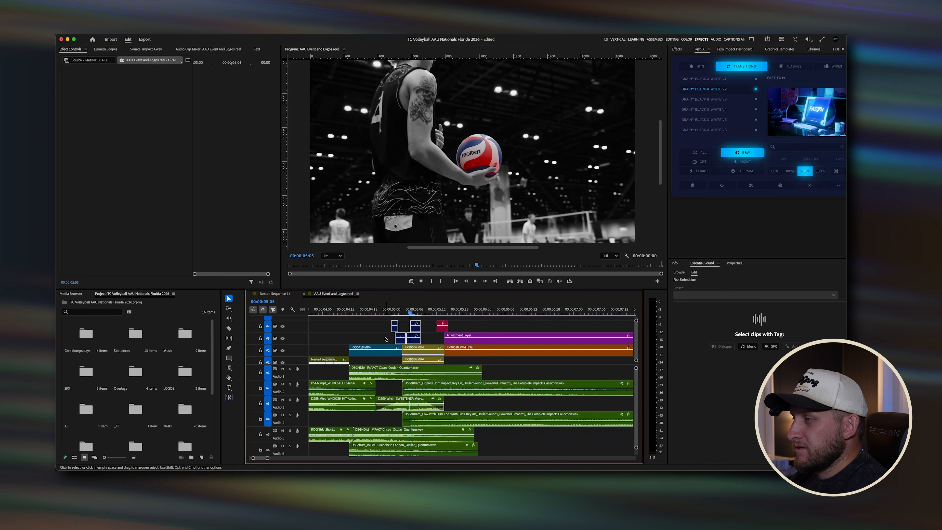
pyautogui.moveTo(411, 314); pyautogui.dragTo(402, 314)
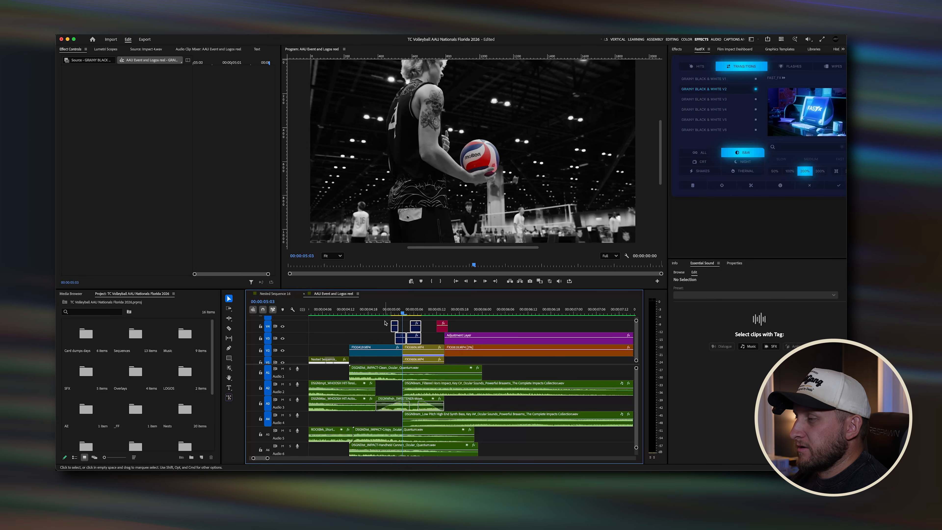
pyautogui.moveTo(380, 320); pyautogui.dragTo(417, 336)
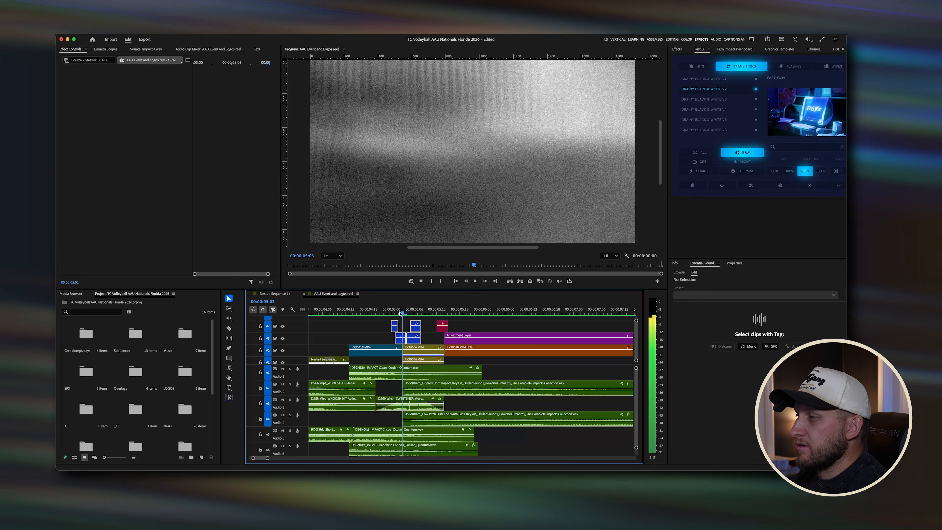
pyautogui.click(390, 312)
pyautogui.click(413, 312)
pyautogui.click(413, 324)
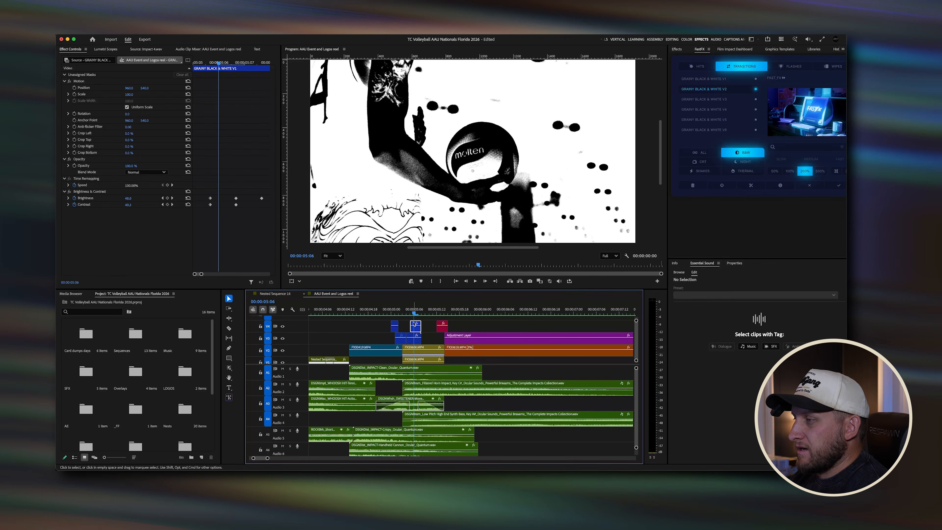
# Step: Select the footage clips under the flash frames, disable them, and play the section to compare
pyautogui.click(425, 354)
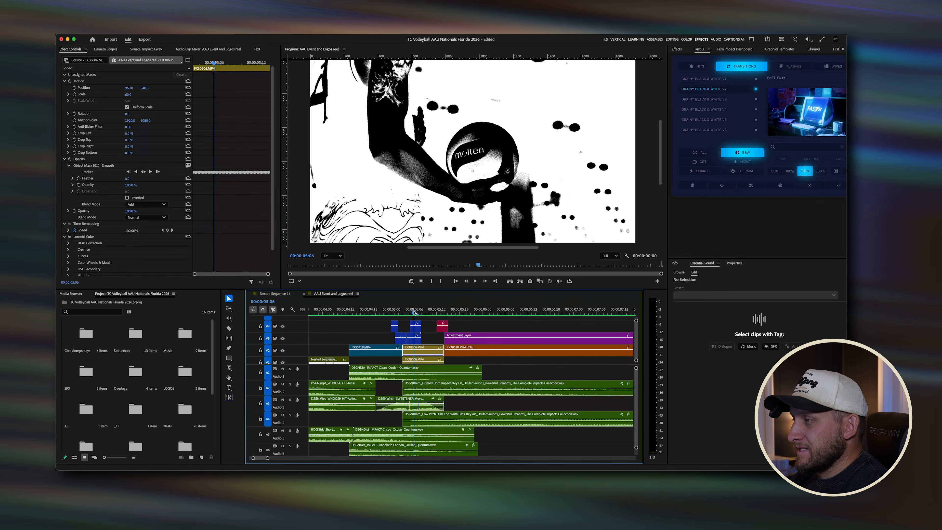
pyautogui.click(422, 313)
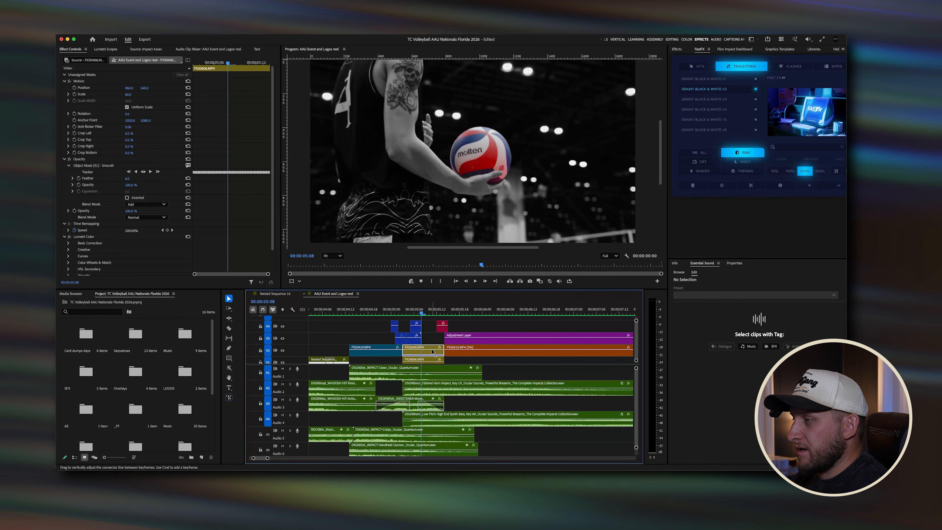
pyautogui.scroll(-1, 429, 357)
pyautogui.moveTo(426, 347); pyautogui.dragTo(425, 356)
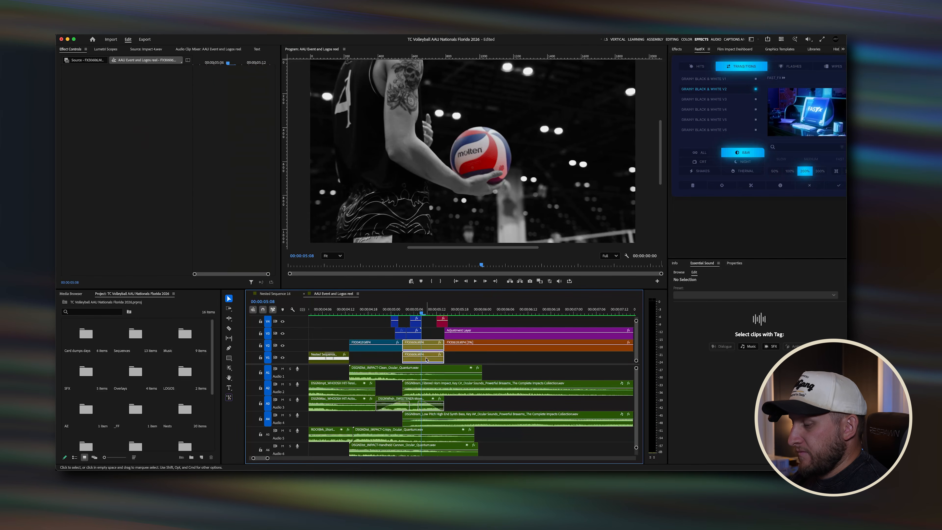
pyautogui.press('shift+super+e')
pyautogui.click(389, 312)
pyautogui.press('space')
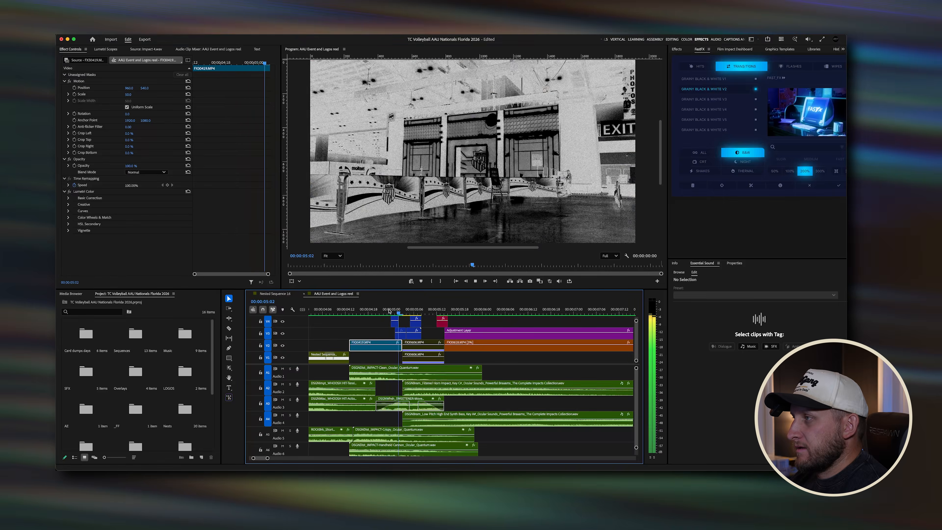
pyautogui.press('space')
pyautogui.click(423, 312)
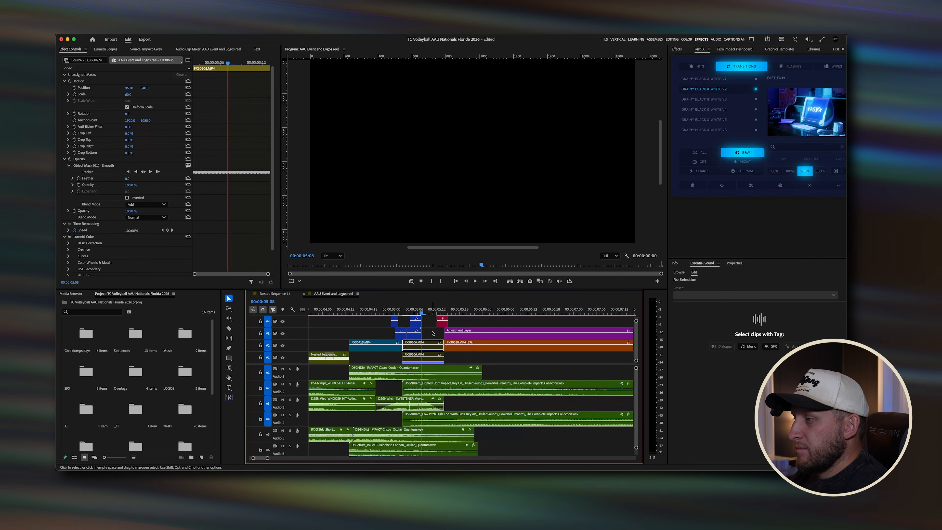
# Step: Toggle the footage clips' enabled state repeatedly to compare the frame with and without them
pyautogui.moveTo(430, 334); pyautogui.dragTo(429, 357)
pyautogui.press('shift+super+e')
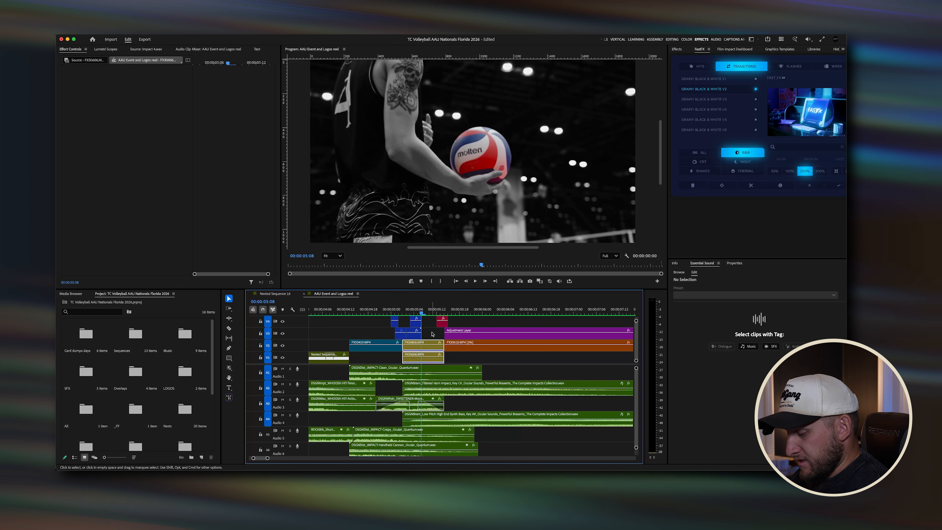
pyautogui.press('shift+super+e')
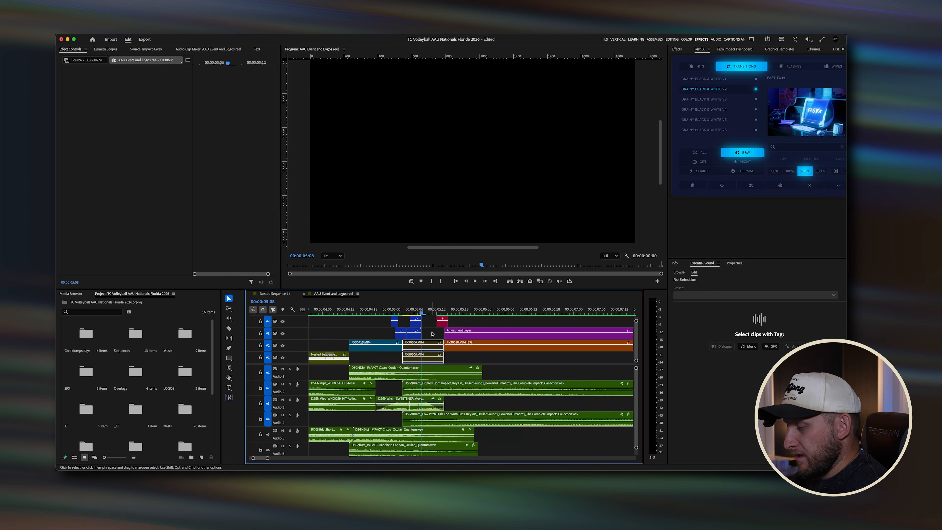
pyautogui.press('shift+super+e')
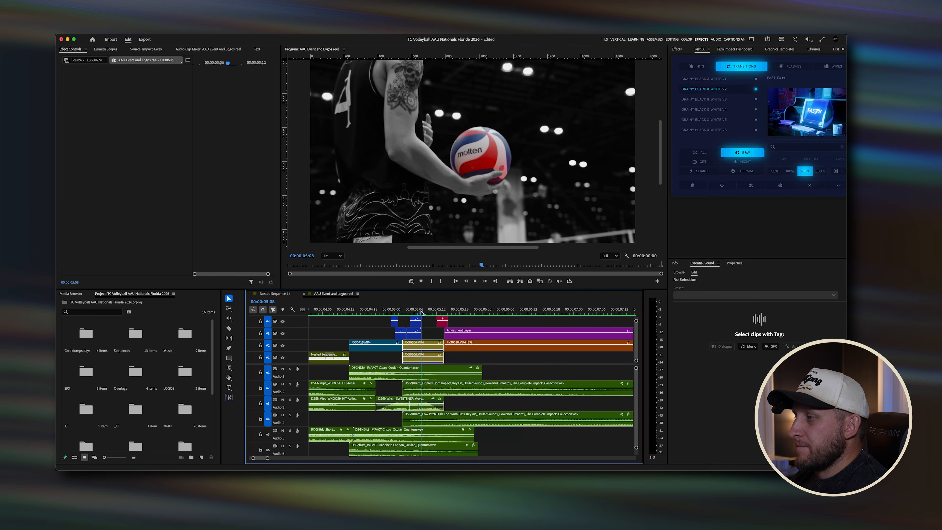
# Step: Scrub across the flash frames and zoom into the timeline at the playhead
pyautogui.moveTo(421, 312); pyautogui.dragTo(404, 314)
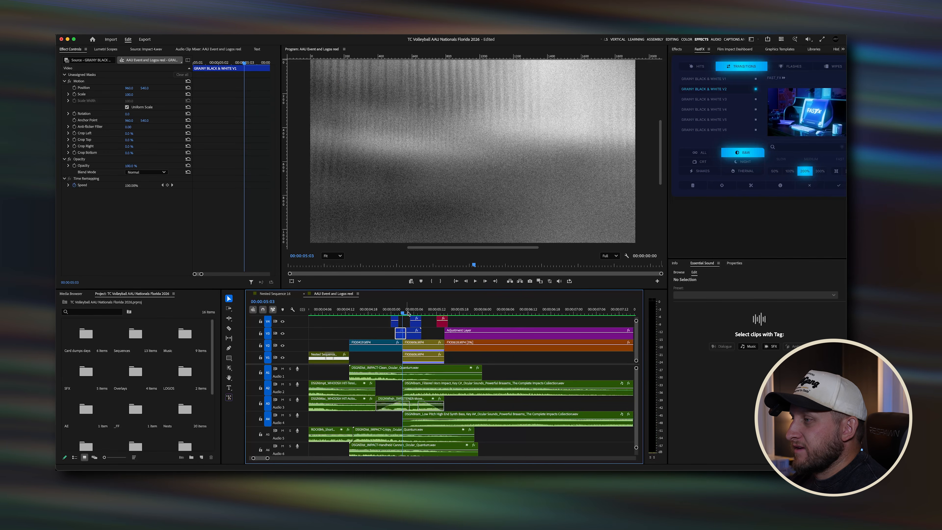
pyautogui.moveTo(410, 315)
pyautogui.mouseDown()
pyautogui.moveTo(394, 312)
pyautogui.moveTo(413, 312)
pyautogui.mouseUp()
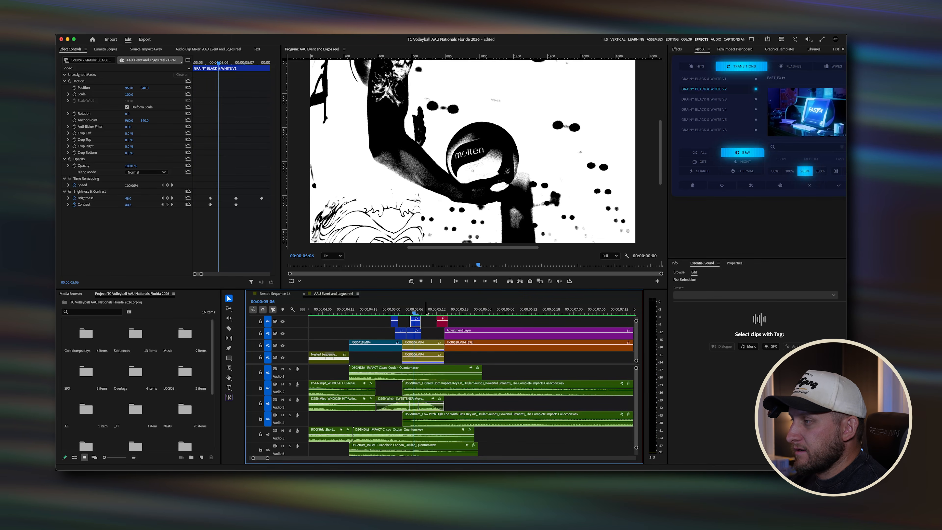
pyautogui.click(426, 311)
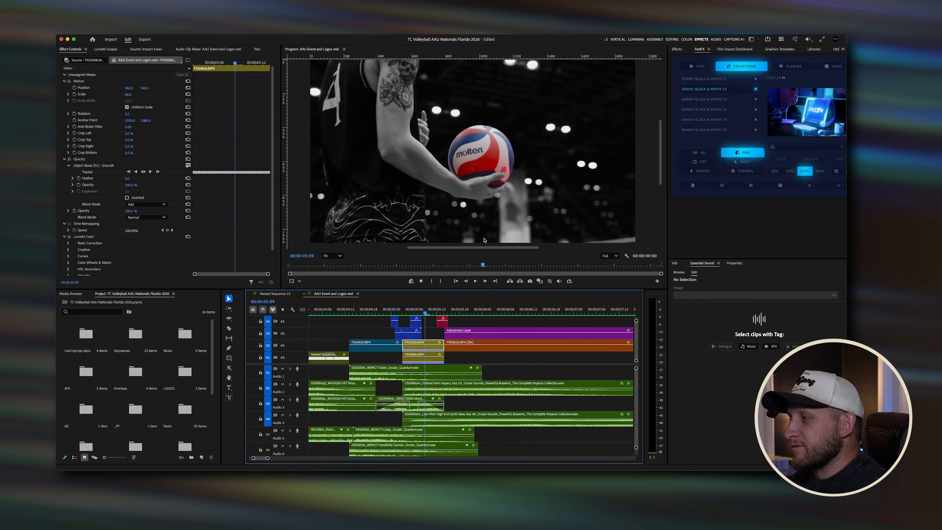
pyautogui.press('=')
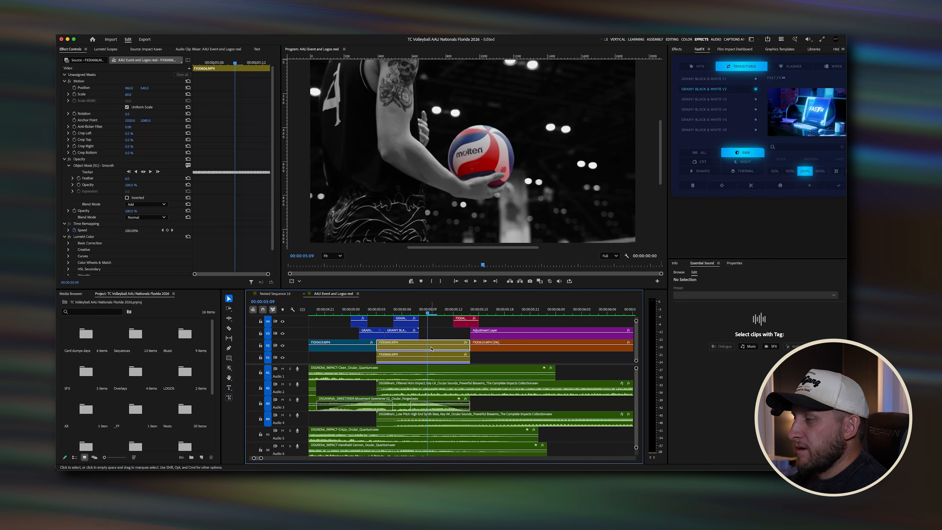
# Step: Select the stacked footage clips under the ramp and toggle their enabled state
pyautogui.click(433, 354)
pyautogui.click(436, 348)
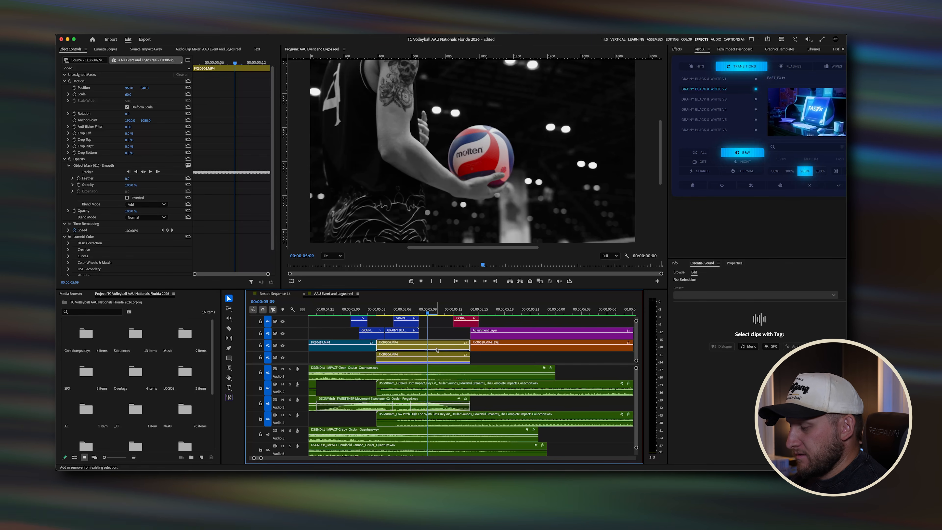
pyautogui.click(436, 359)
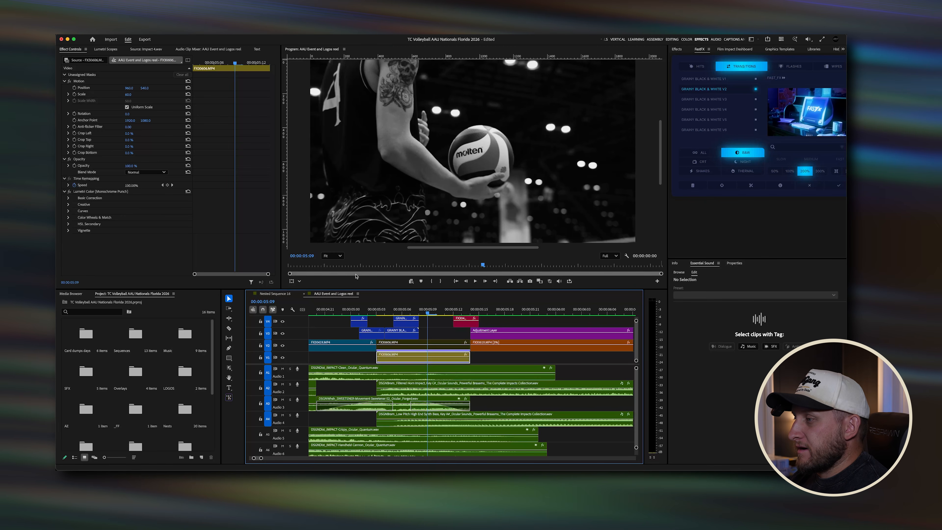
pyautogui.click(439, 341)
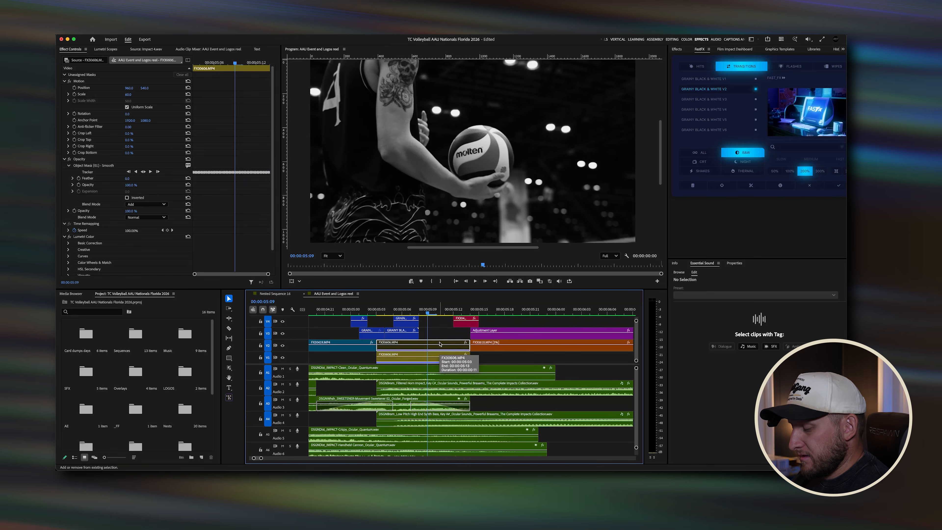
pyautogui.press('super+shift+e')
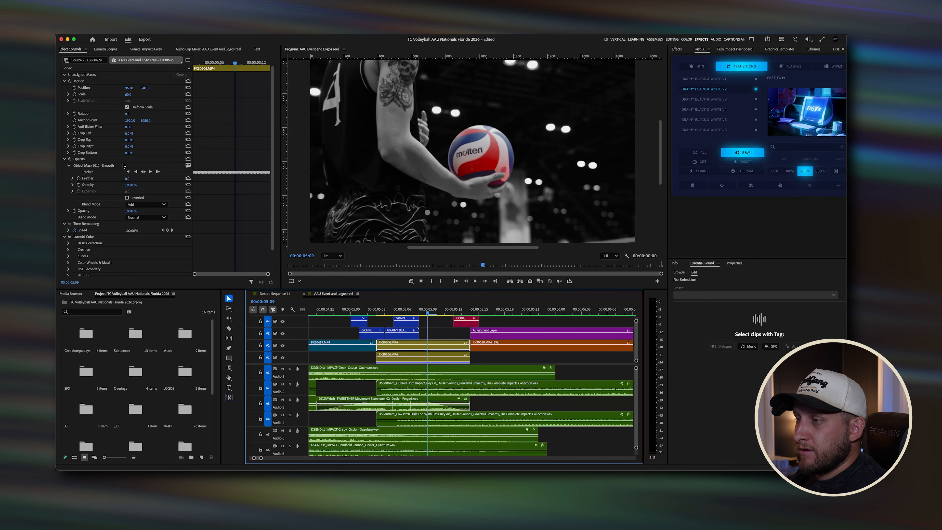
# Step: Scrub through the masked clip in Effect Controls and the timeline, checking the program monitor options
pyautogui.click(230, 368)
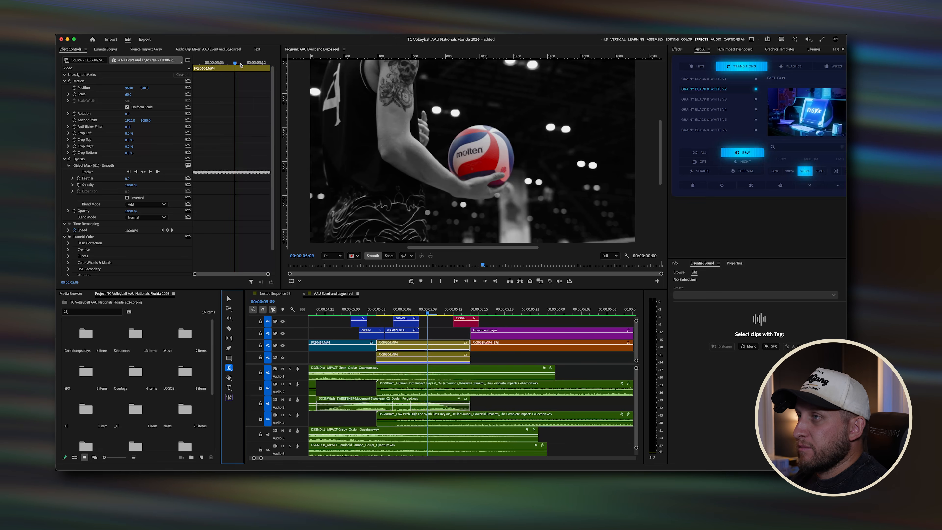
pyautogui.moveTo(236, 63)
pyautogui.mouseDown()
pyautogui.moveTo(215, 63)
pyautogui.moveTo(259, 61)
pyautogui.moveTo(245, 60)
pyautogui.mouseUp()
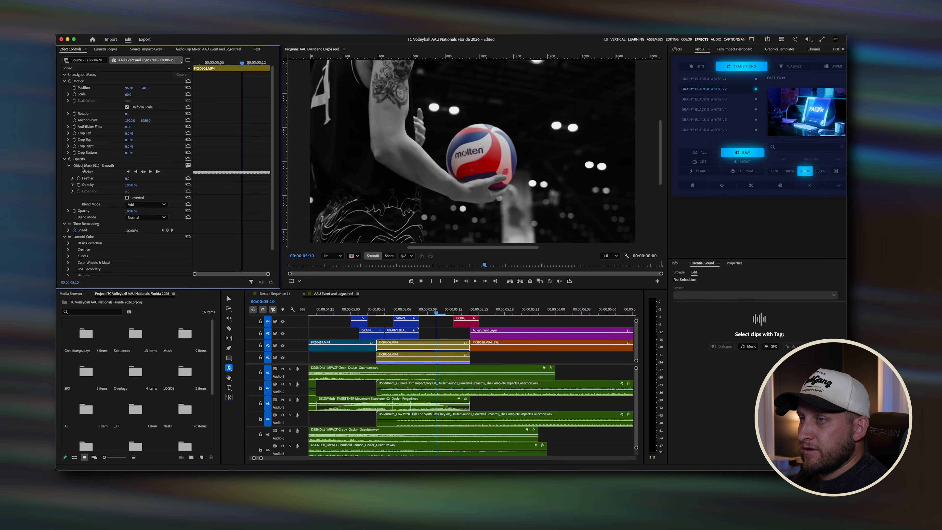
pyautogui.rightClick(483, 168)
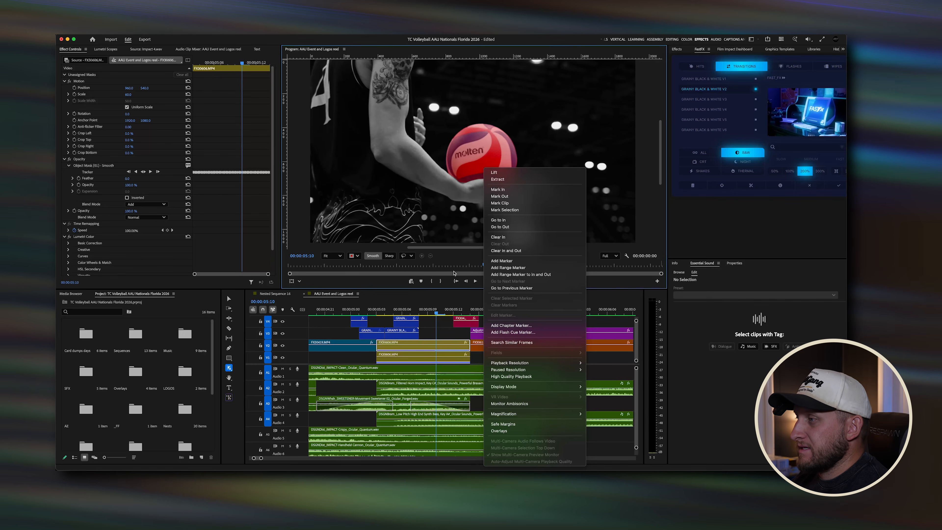
pyautogui.click(441, 315)
pyautogui.click(441, 346)
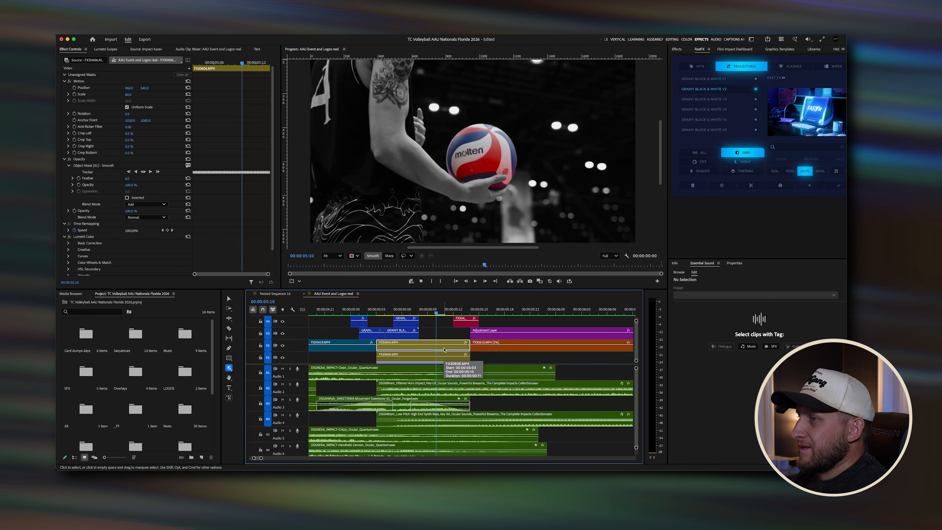
pyautogui.click(420, 313)
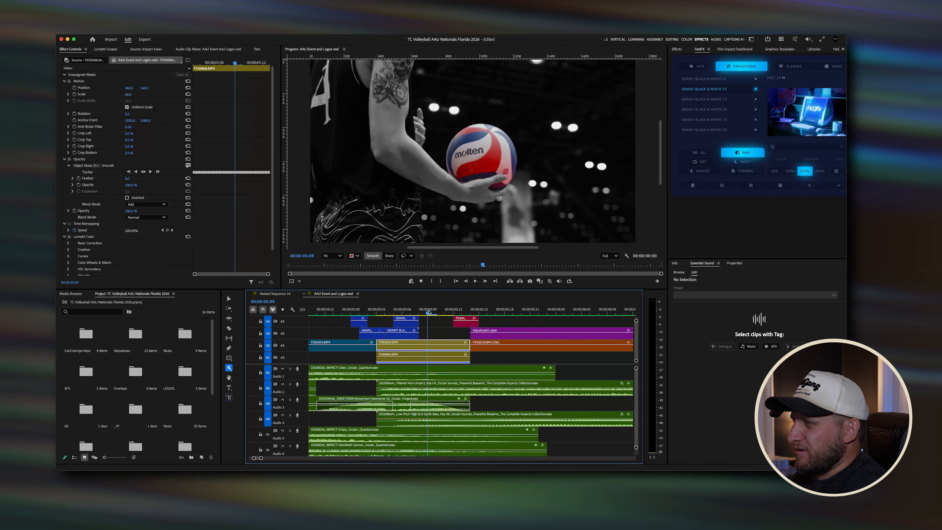
pyautogui.moveTo(431, 314)
pyautogui.mouseDown()
pyautogui.moveTo(445, 315)
pyautogui.moveTo(420, 314)
pyautogui.mouseUp()
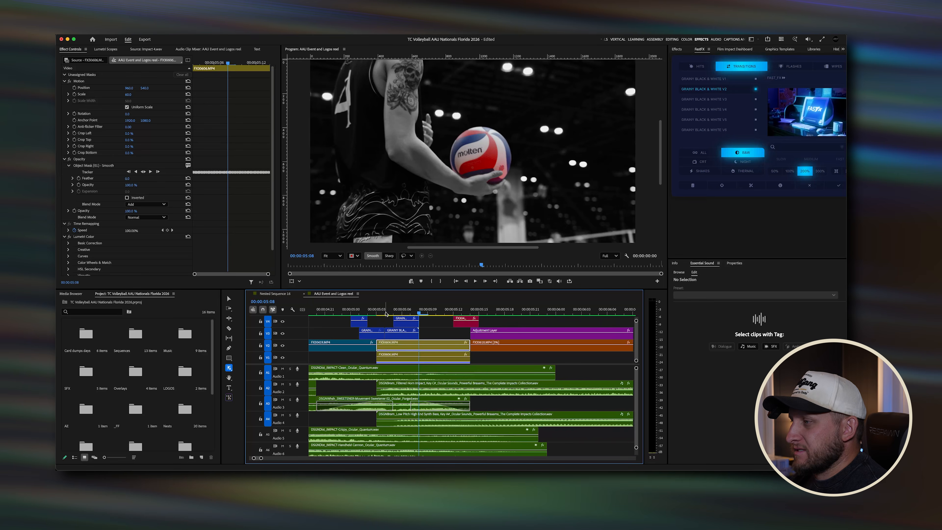
# Step: Zoom into the timeline around the ramp, scrub the flash frames, then zoom out and play the section
pyautogui.moveTo(386, 314); pyautogui.dragTo(409, 348)
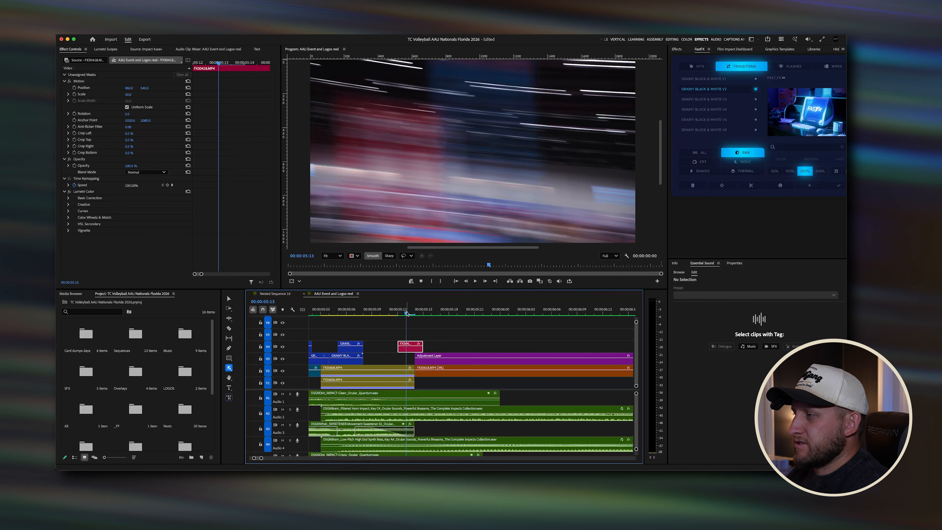
pyautogui.click(393, 313)
pyautogui.moveTo(394, 313); pyautogui.dragTo(373, 313)
pyautogui.click(396, 312)
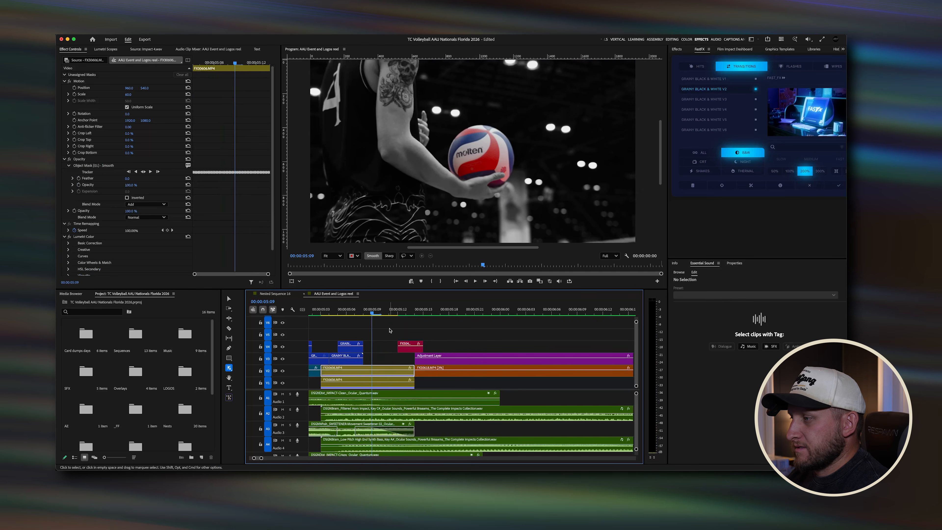
pyautogui.scroll(-3, 400, 332)
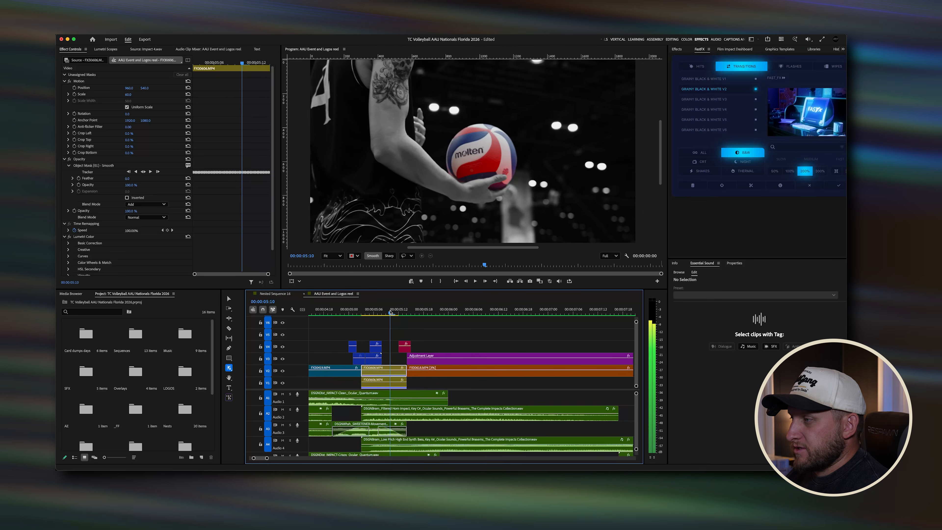
pyautogui.click(349, 313)
pyautogui.press('space')
pyautogui.press('space')
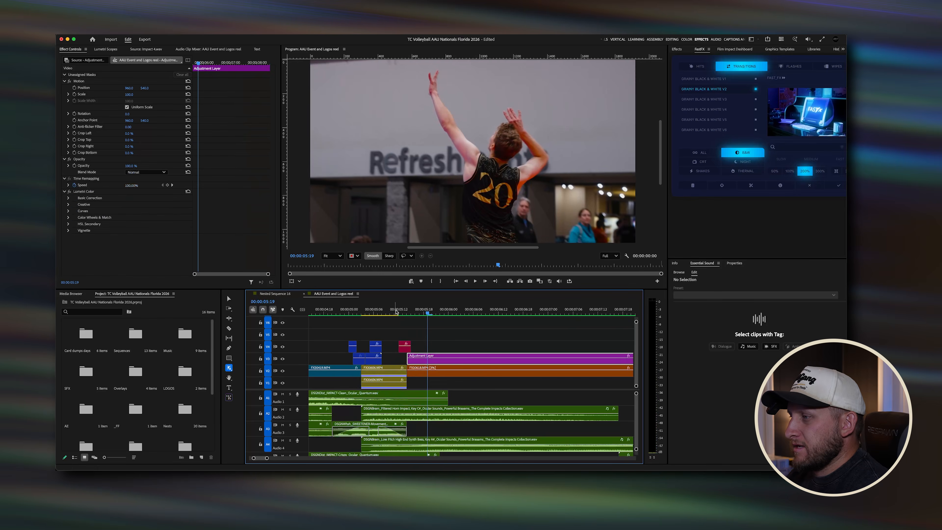
# Step: Scrub and play through the flash-frame section while zooming the timeline out
pyautogui.click(398, 314)
pyautogui.click(411, 313)
pyautogui.click(398, 313)
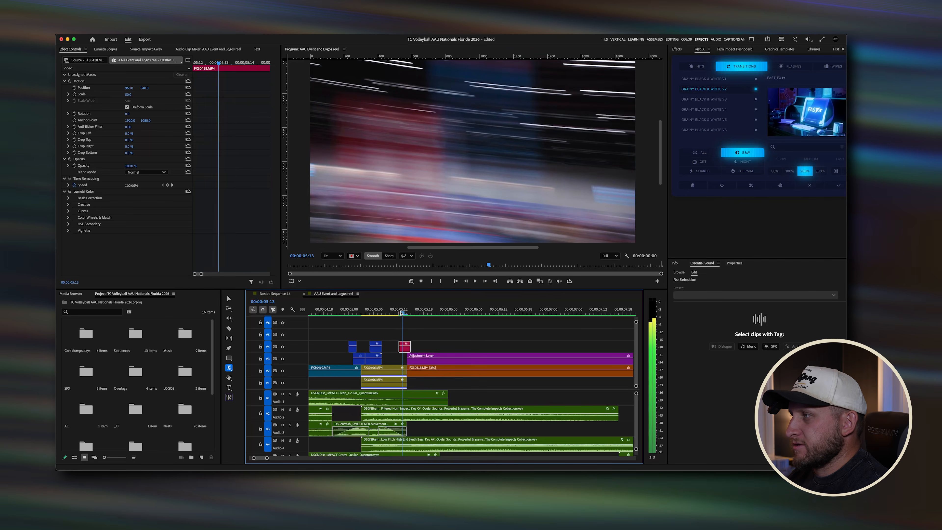
pyautogui.press('space')
pyautogui.click(407, 312)
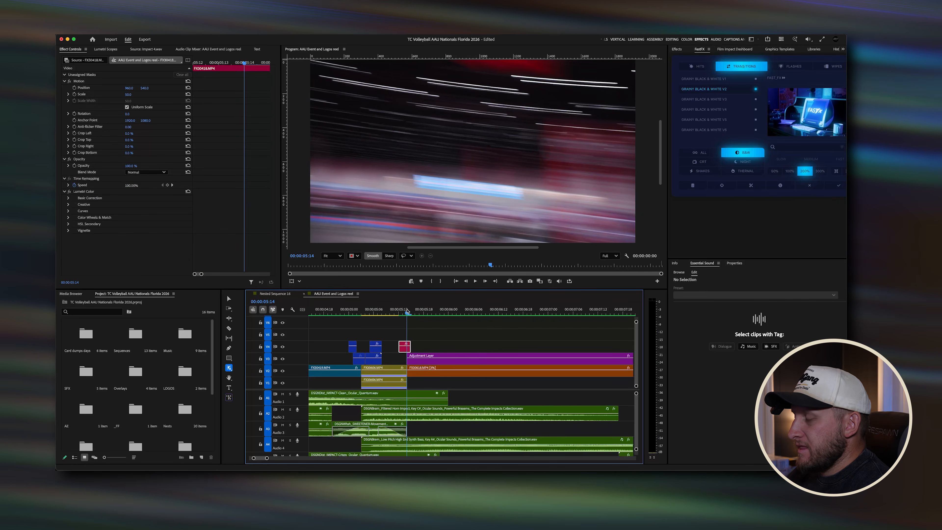
pyautogui.press('-')
pyautogui.hscroll(3, 438, 335)
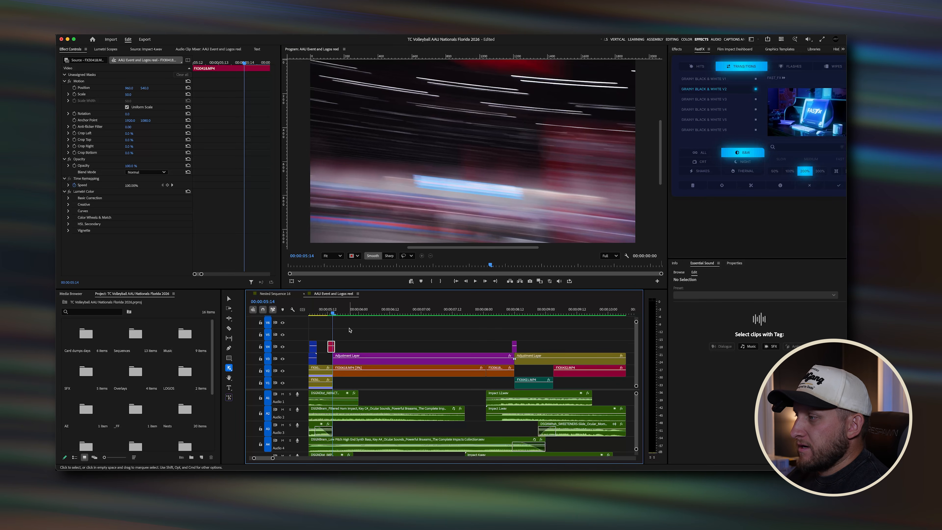
pyautogui.press('space')
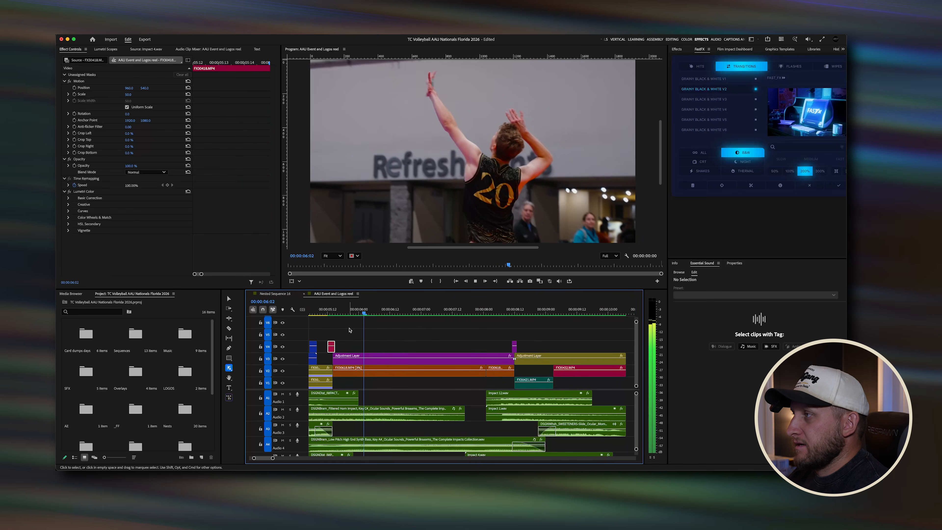
pyautogui.press('space')
pyautogui.press('-')
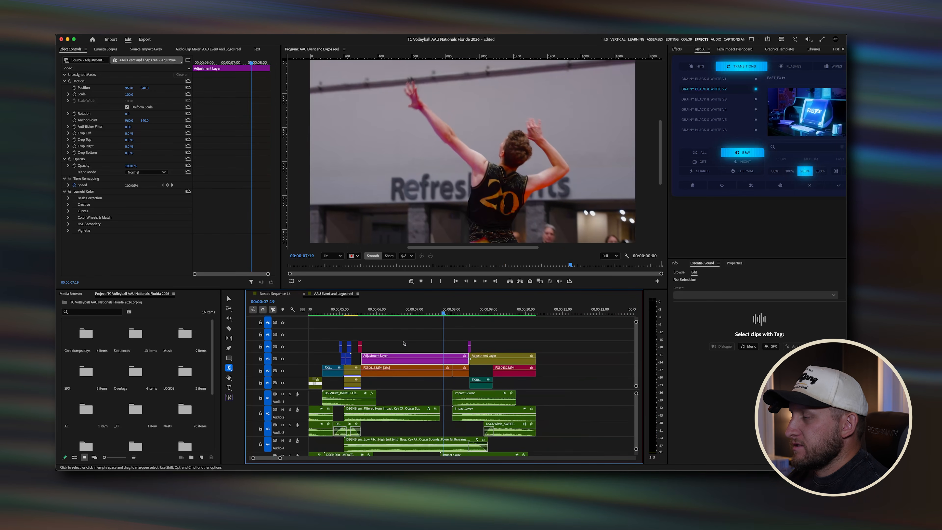
pyautogui.press('-')
# Step: Play the opening from the monochrome clips up to the jump serve, scrubbing back to the serve
pyautogui.click(413, 312)
pyautogui.press('space')
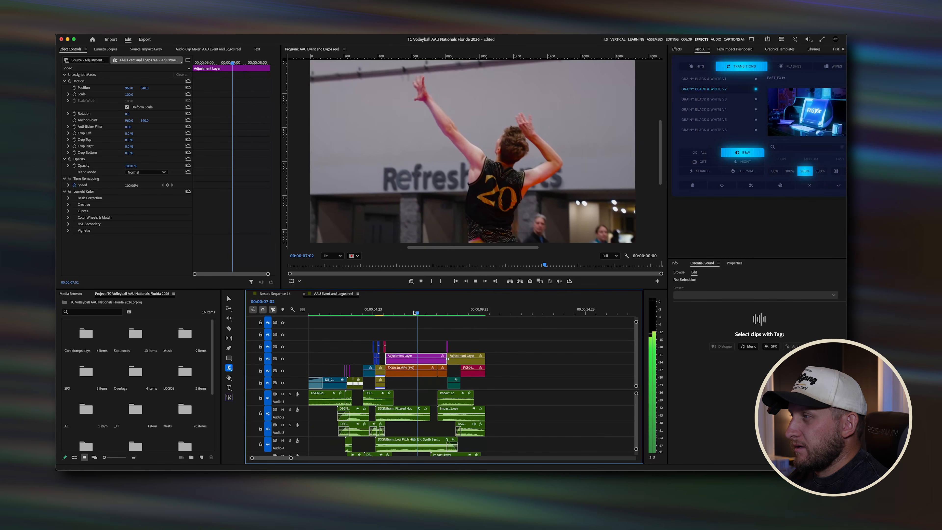
pyautogui.click(380, 312)
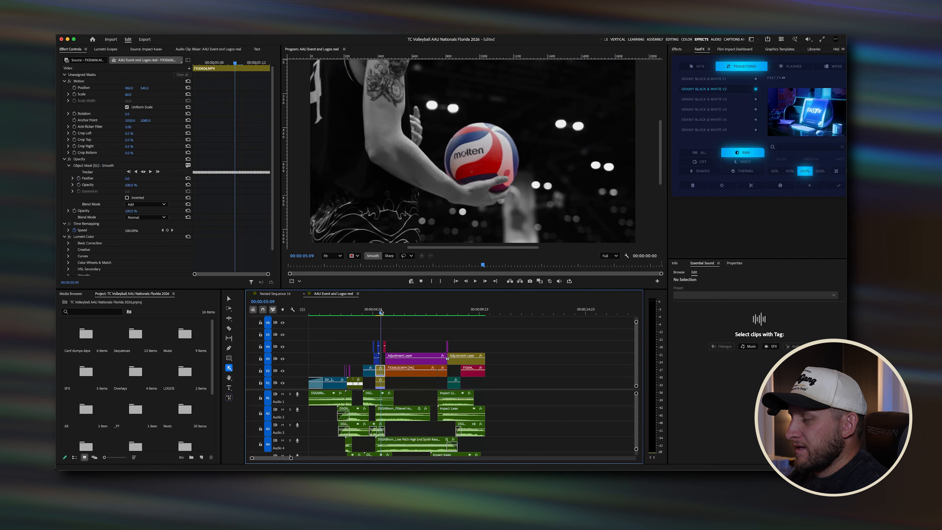
pyautogui.press('space')
pyautogui.click(374, 310)
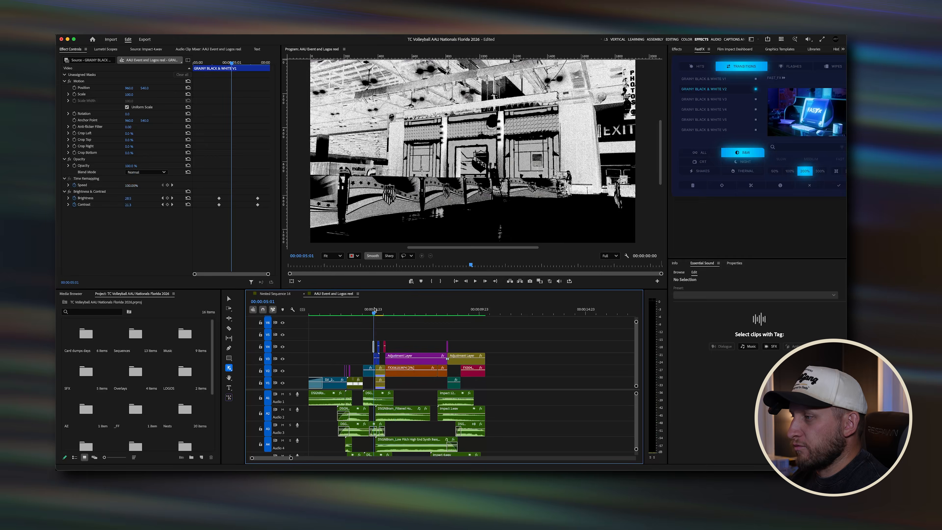
pyautogui.press('space')
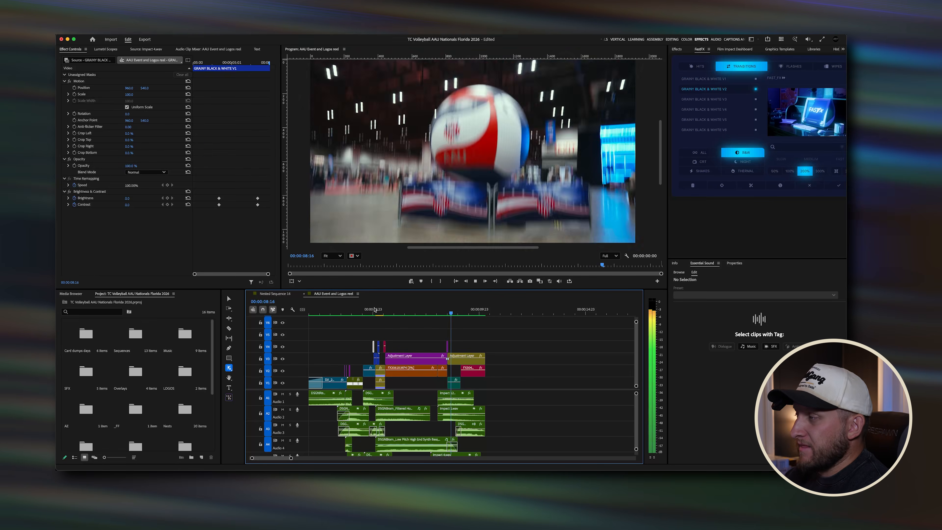
pyautogui.press('space')
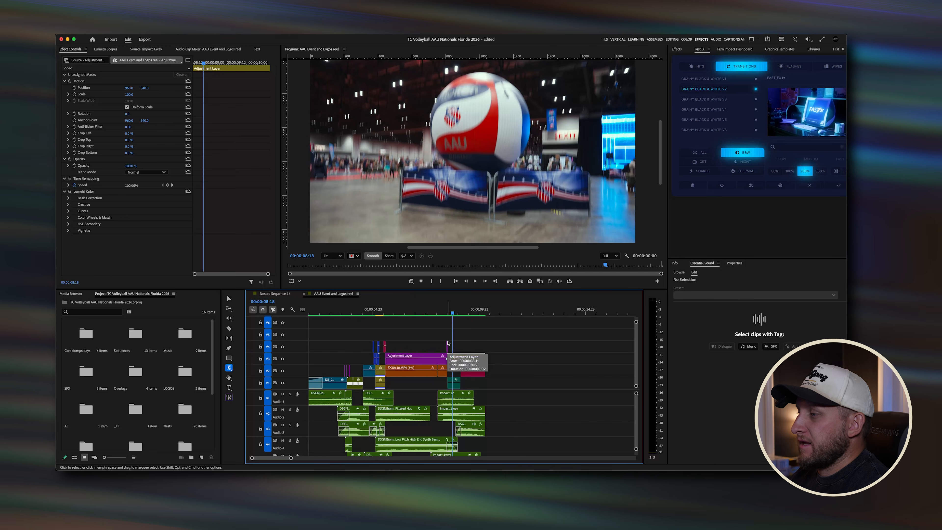
pyautogui.moveTo(435, 309); pyautogui.dragTo(408, 309)
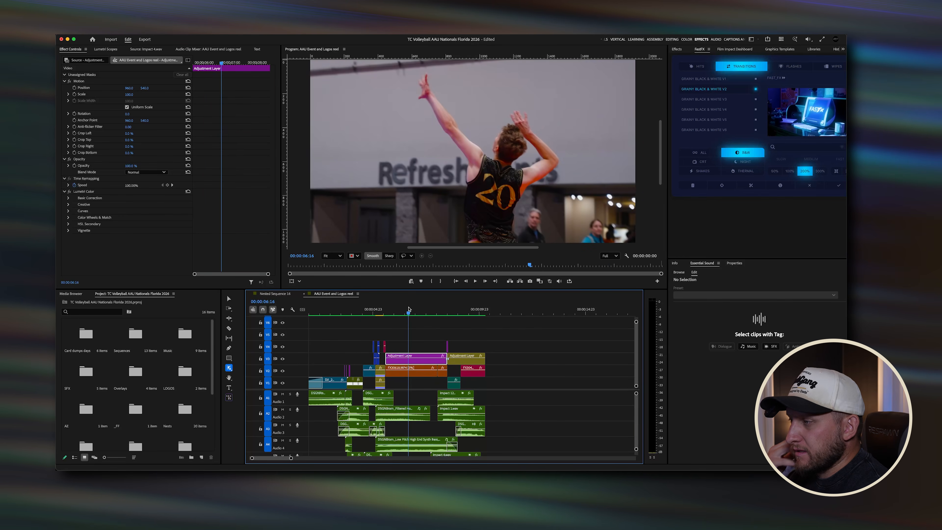
pyautogui.scroll(4, 404, 335)
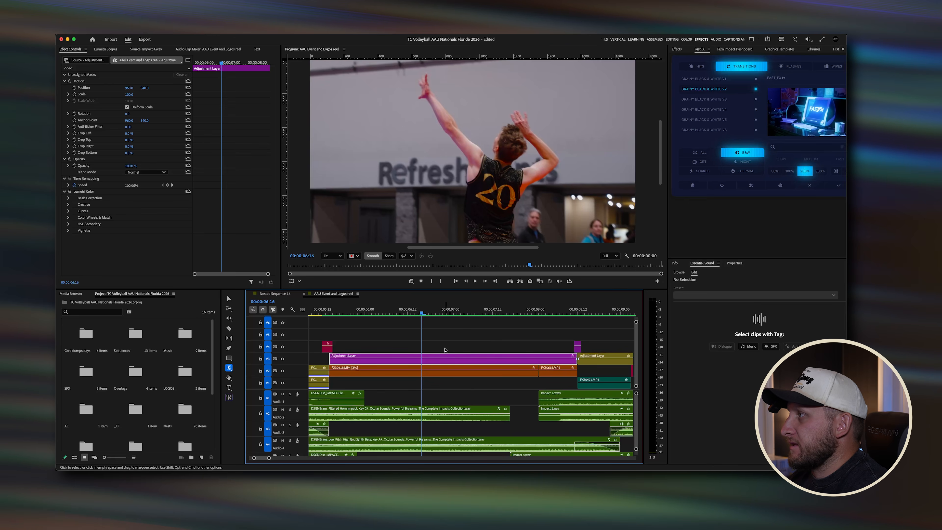
# Step: Select the long adjustment layer and toggle its Lumetri Color effect off and back on to compare
pyautogui.hotkey('shift', '7')
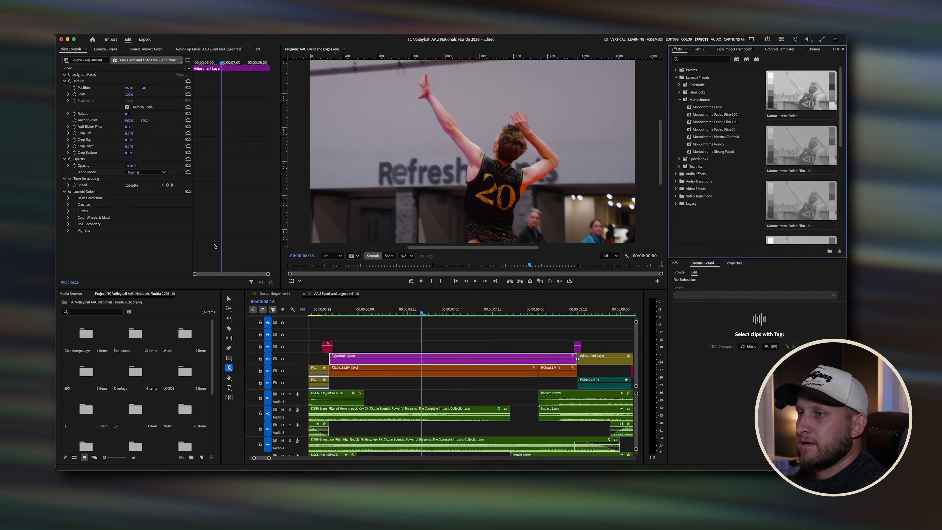
pyautogui.click(398, 359)
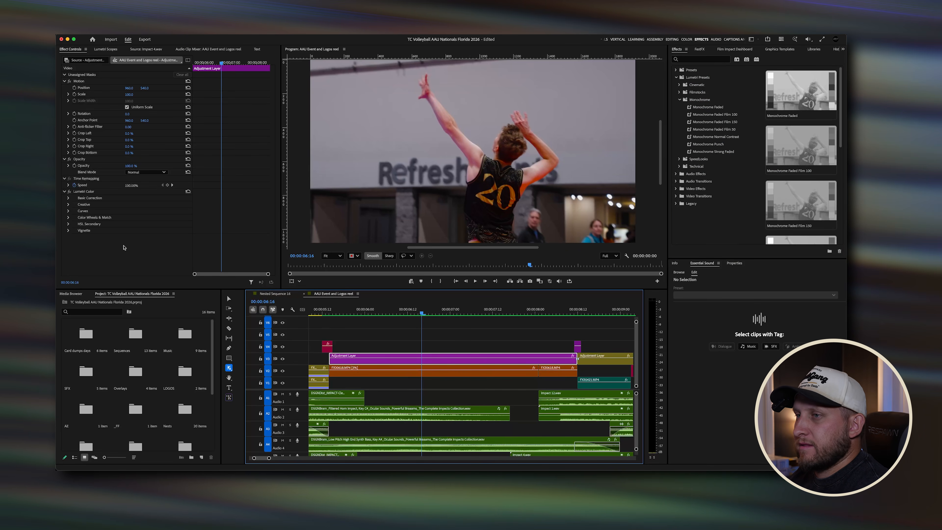
pyautogui.click(69, 192)
pyautogui.click(69, 192)
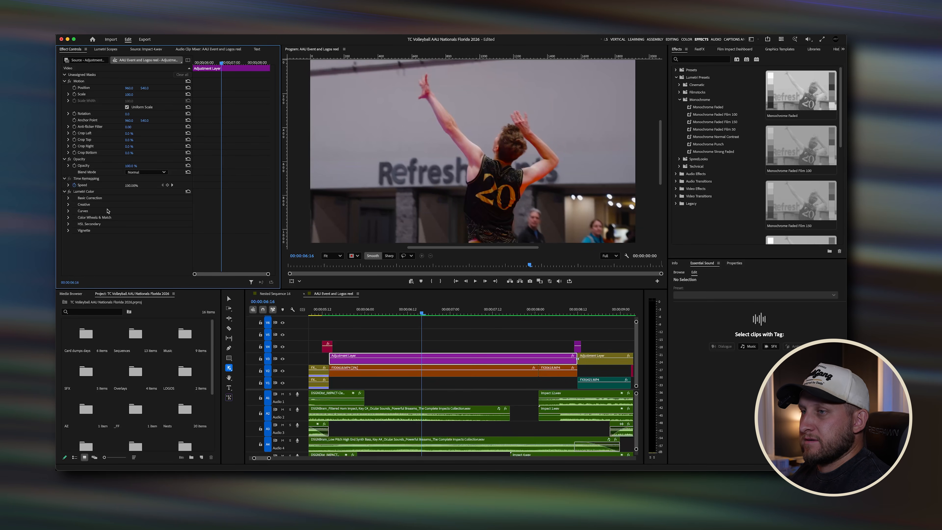
# Step: Paste a copy of the FX30418 jump-serve clip onto an empty stretch past the end of the edit
pyautogui.click(445, 367)
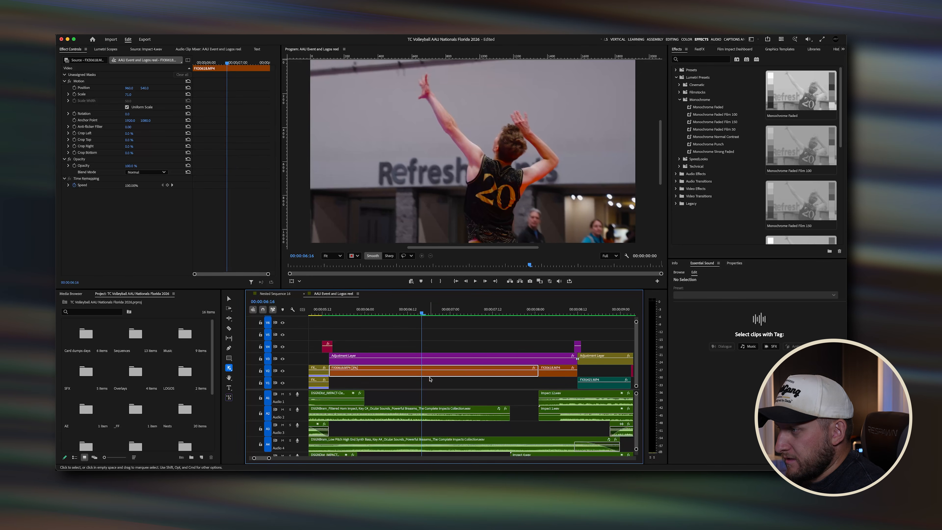
pyautogui.press('-')
pyautogui.press('Down')
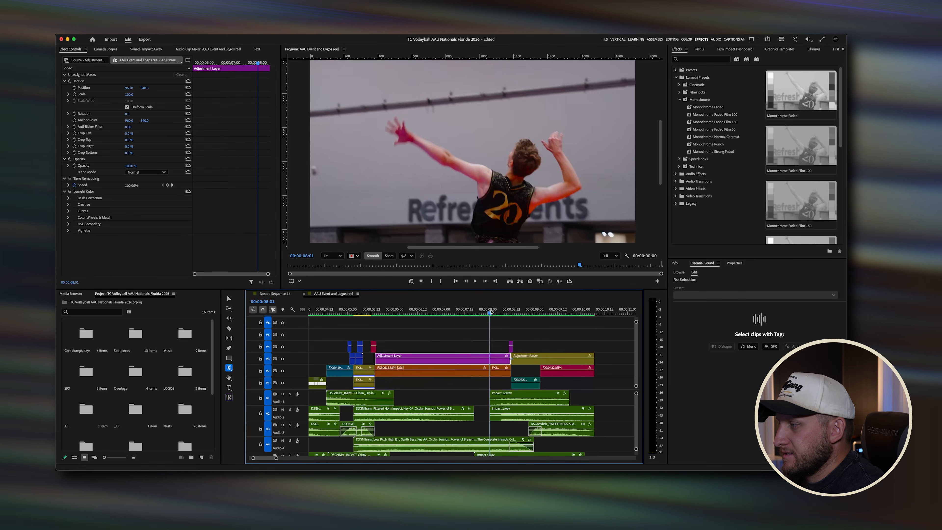
pyautogui.click(502, 375)
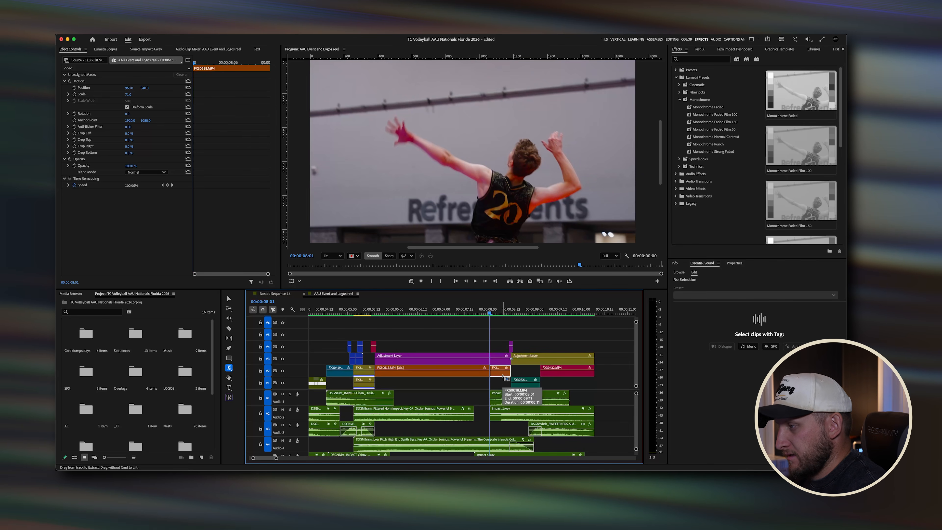
pyautogui.press('-')
pyautogui.click(597, 314)
pyautogui.press('super+v')
pyautogui.hscroll(3, 595, 371)
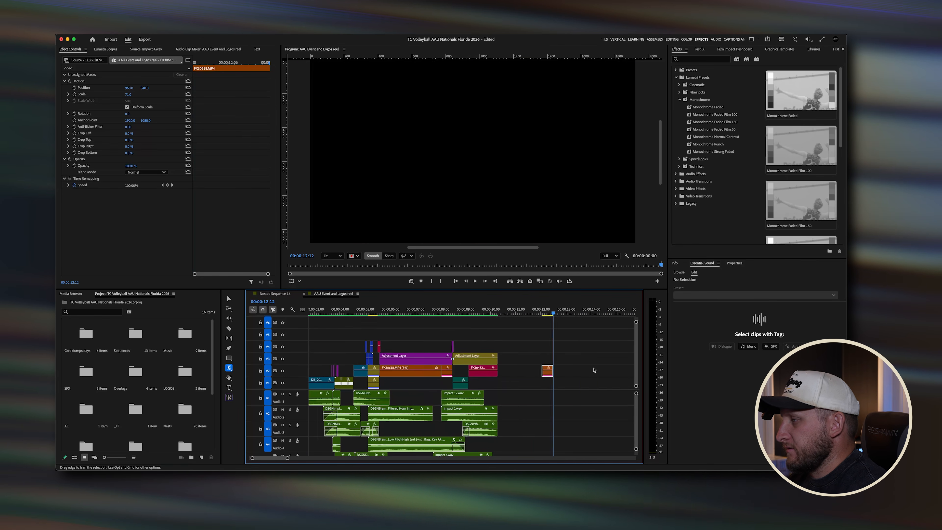
# Step: Slide the pasted clip slightly earlier and preview it around the 12-second mark
pyautogui.moveTo(524, 377); pyautogui.dragTo(509, 377)
pyautogui.click(509, 311)
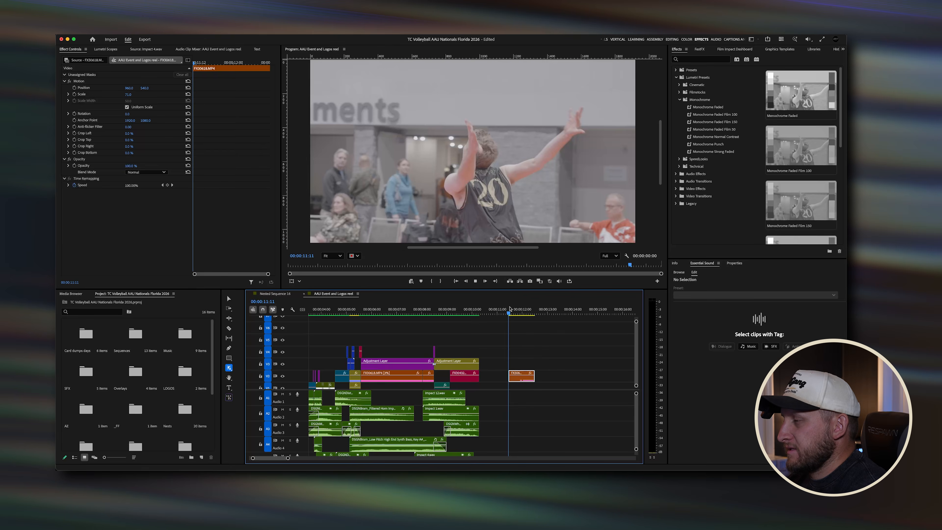
pyautogui.press('space')
pyautogui.click(510, 309)
pyautogui.press('space')
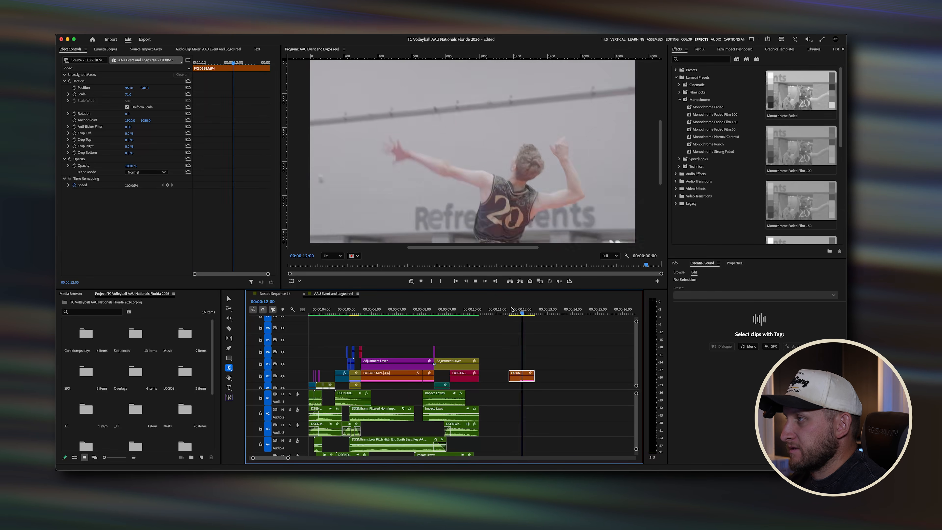
pyautogui.press('space')
pyautogui.click(509, 309)
pyautogui.press('space')
pyautogui.press('space')
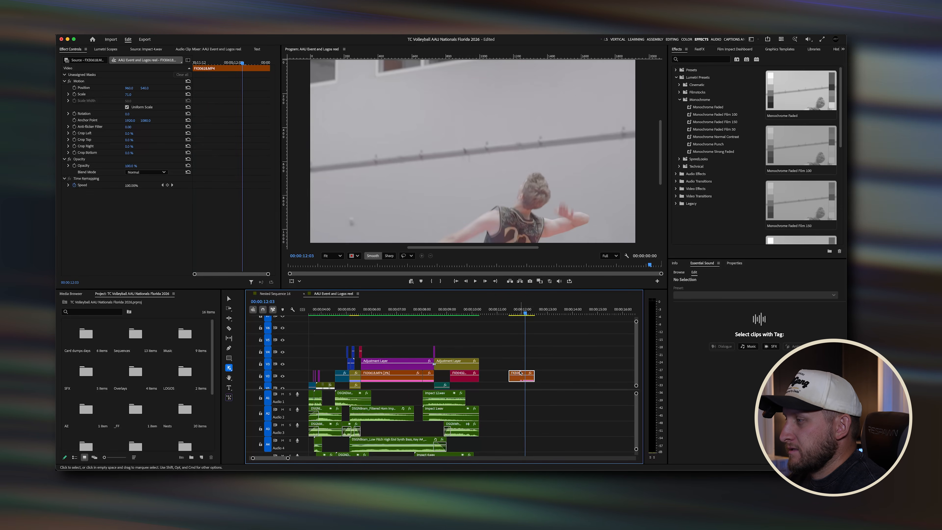
# Step: Review the original serve and move the pasted clip so it starts at 00:00:12:00
pyautogui.hscroll(-3, 476, 365)
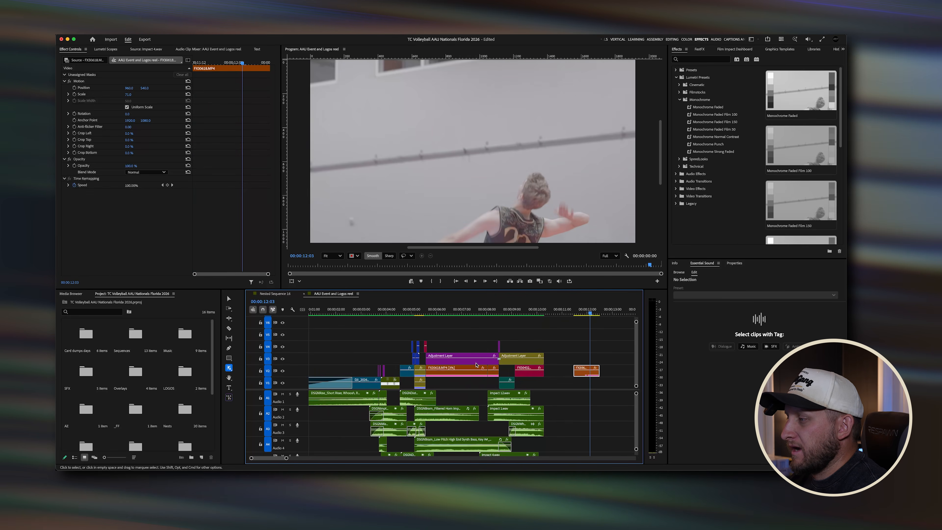
pyautogui.scroll(3, 476, 364)
pyautogui.click(476, 363)
pyautogui.click(499, 310)
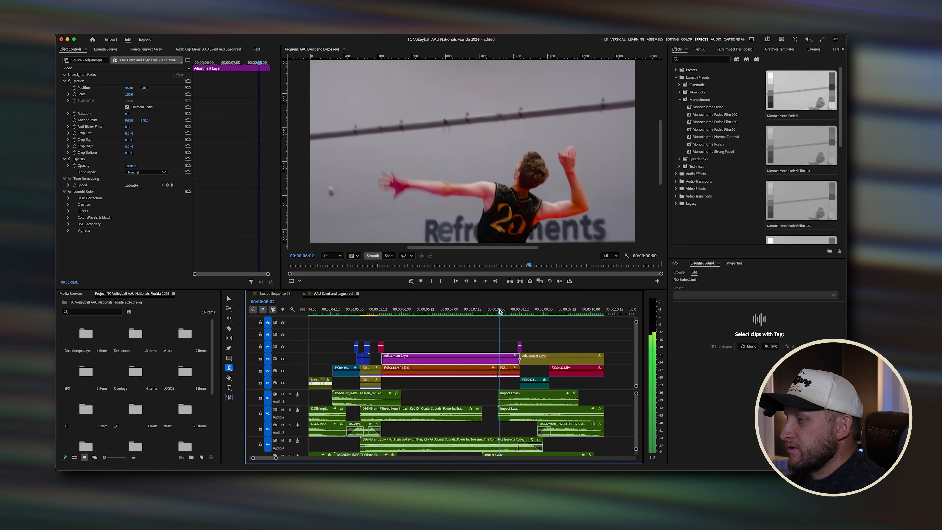
pyautogui.moveTo(499, 311); pyautogui.dragTo(462, 311)
pyautogui.hscroll(6, 505, 332)
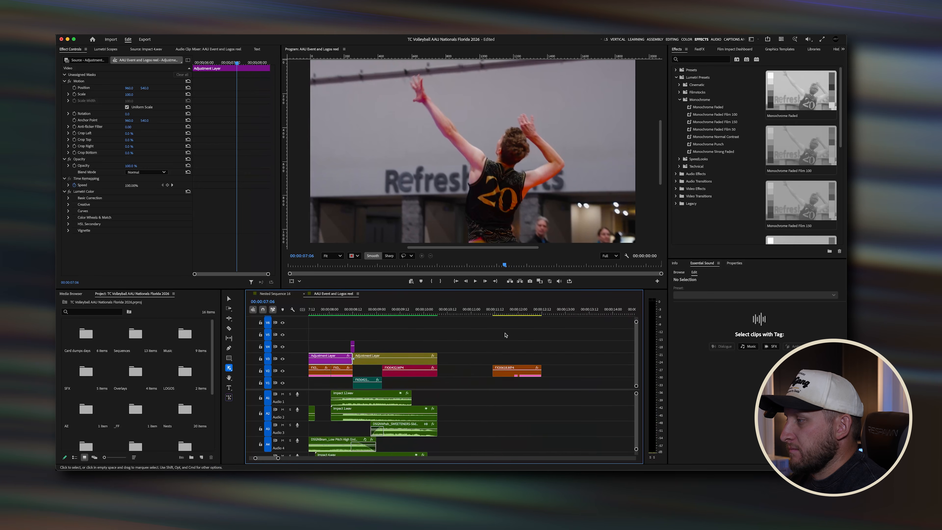
pyautogui.click(517, 313)
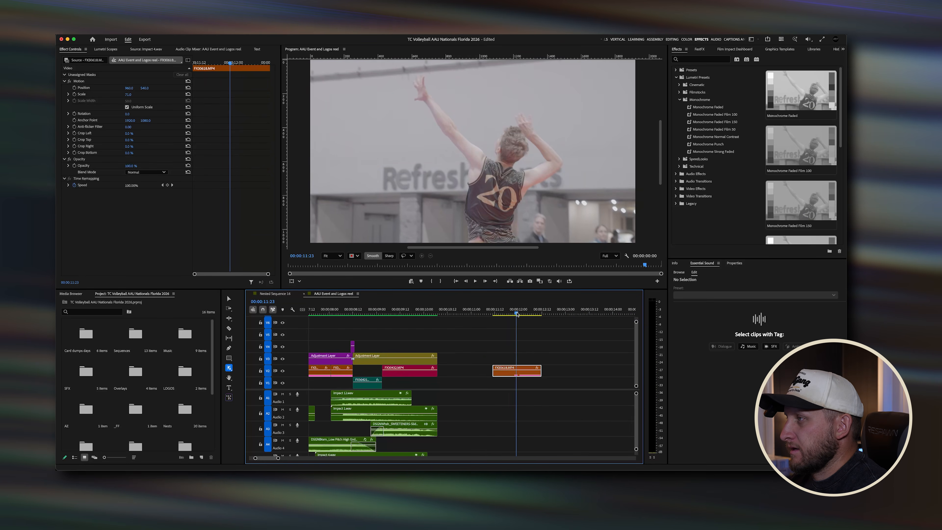
pyautogui.press('Left')
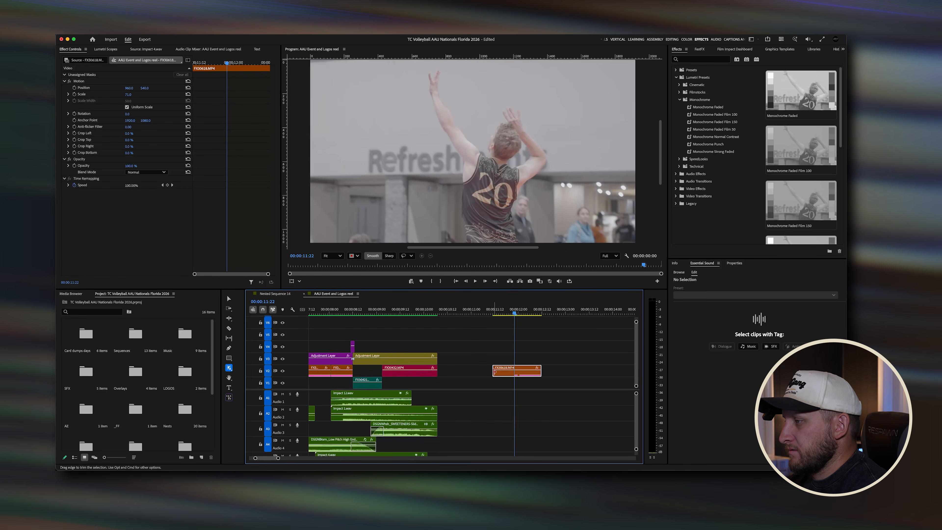
pyautogui.moveTo(494, 371); pyautogui.dragTo(516, 372)
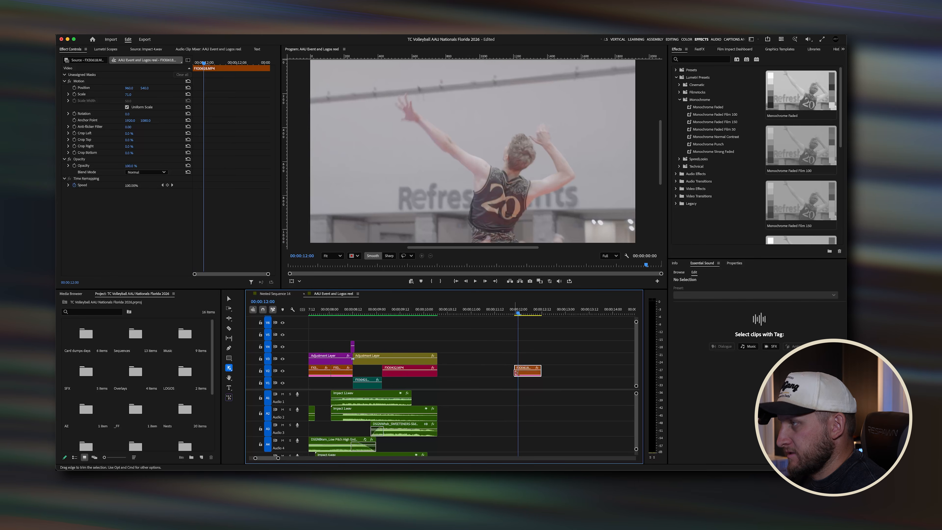
# Step: Razor the pasted clip a few frames in and lift the first piece up one video track
pyautogui.press('c')
pyautogui.click(518, 372)
pyautogui.press('v')
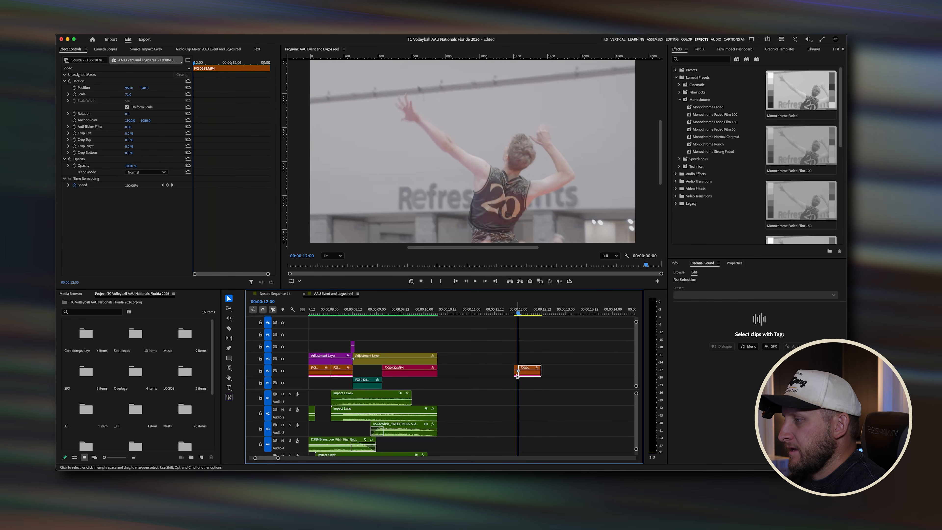
pyautogui.moveTo(516, 375); pyautogui.dragTo(515, 364)
pyautogui.press('=')
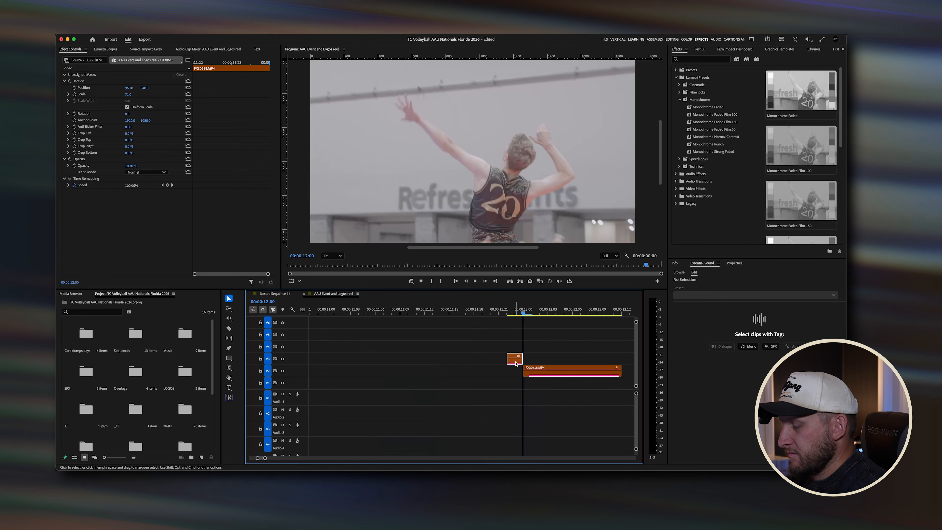
# Step: Set the lifted piece's speed to 3% with Optical Flow time interpolation
pyautogui.rightClick(515, 363)
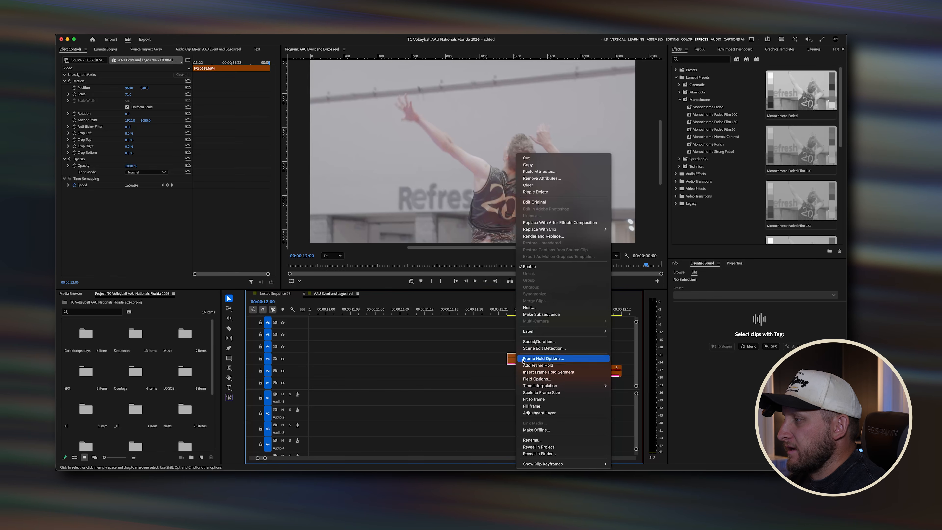
pyautogui.click(558, 343)
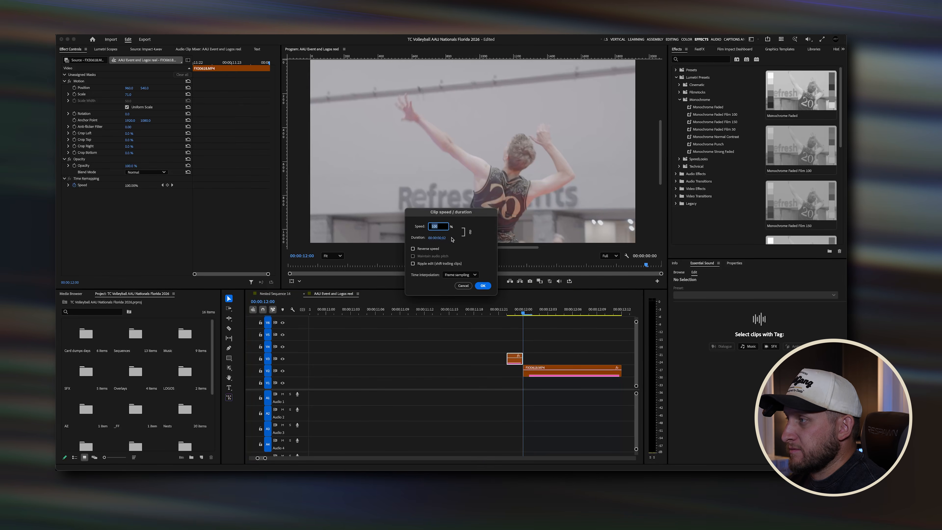
pyautogui.write('3')
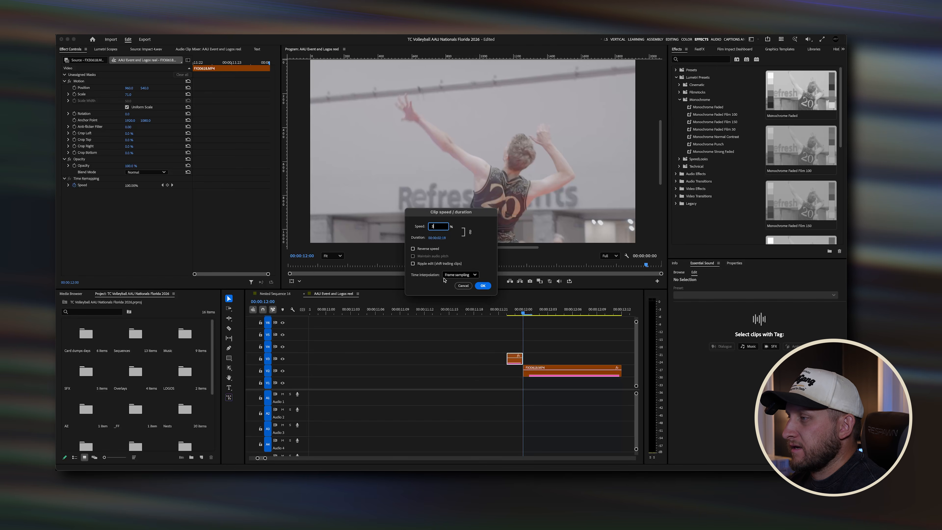
pyautogui.click(468, 277)
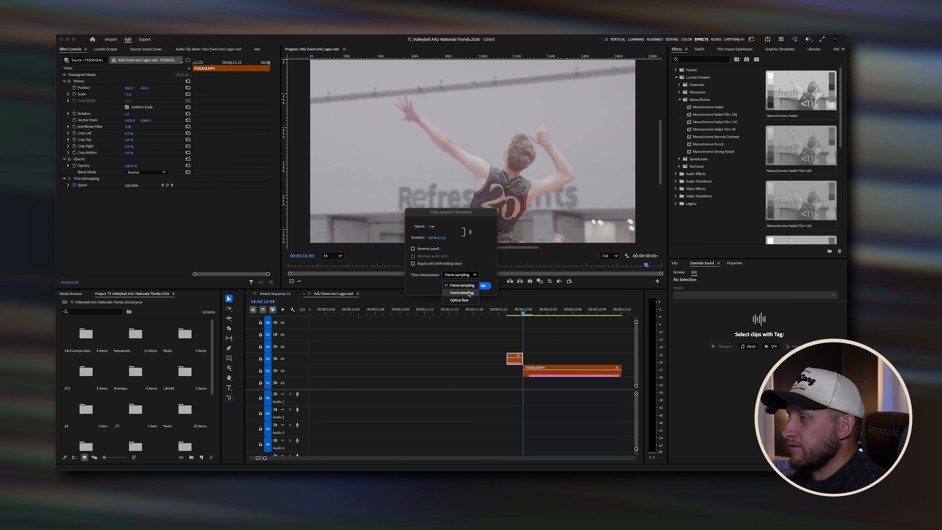
pyautogui.click(468, 300)
pyautogui.click(483, 287)
pyautogui.scroll(-3, 468, 345)
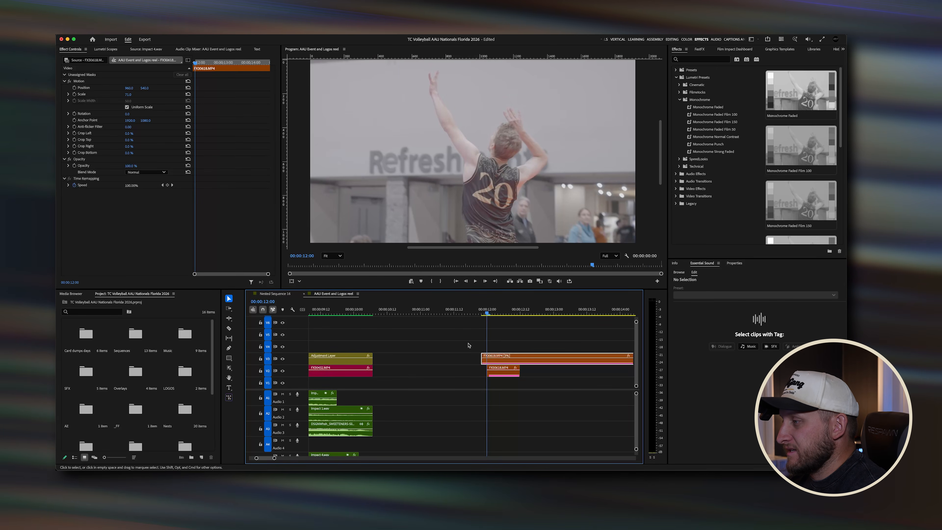
# Step: Place the remaining clip piece right after the slow-motion clip and render previews from an in point at its start
pyautogui.scroll(-3, 494, 376)
pyautogui.moveTo(496, 376); pyautogui.dragTo(574, 362)
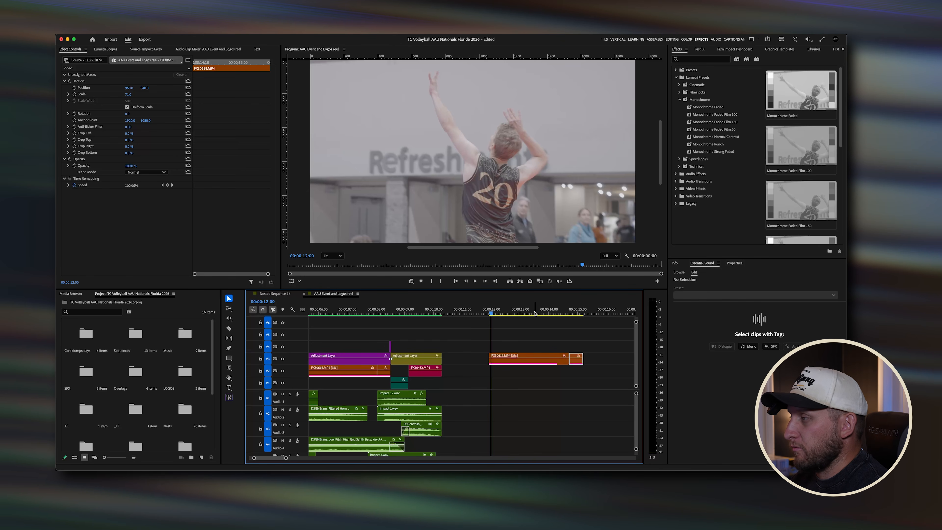
pyautogui.click(485, 313)
pyautogui.press('i')
pyautogui.press('Return')
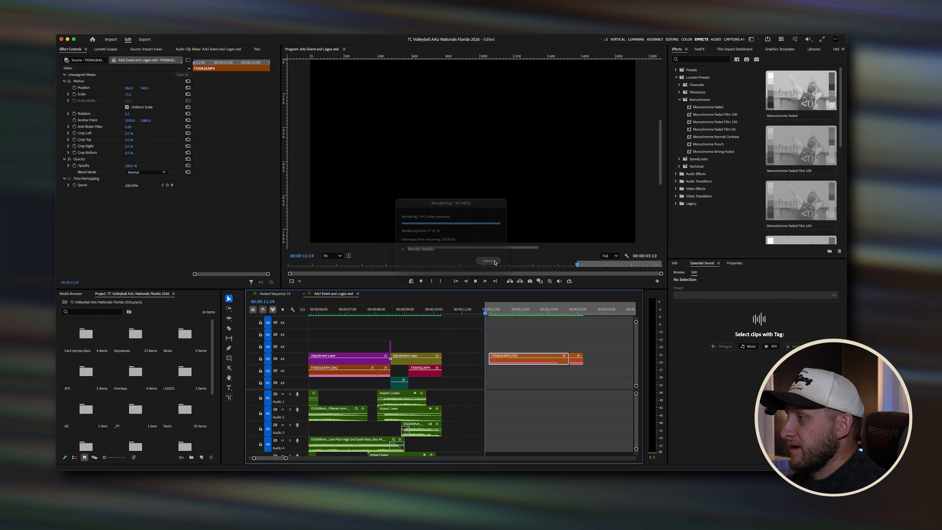
# Step: Scrub back and forth through the slow-motion jump serve to review it
pyautogui.click(535, 312)
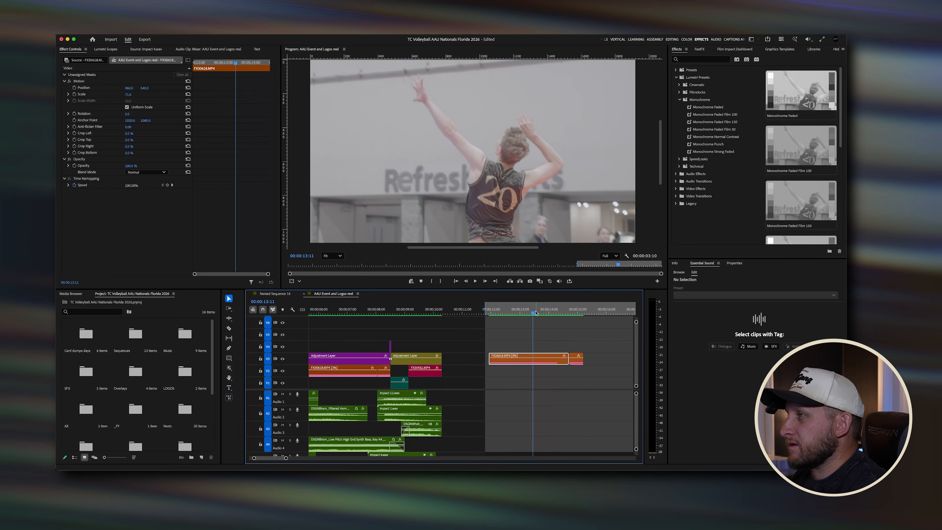
pyautogui.moveTo(533, 312); pyautogui.dragTo(531, 314)
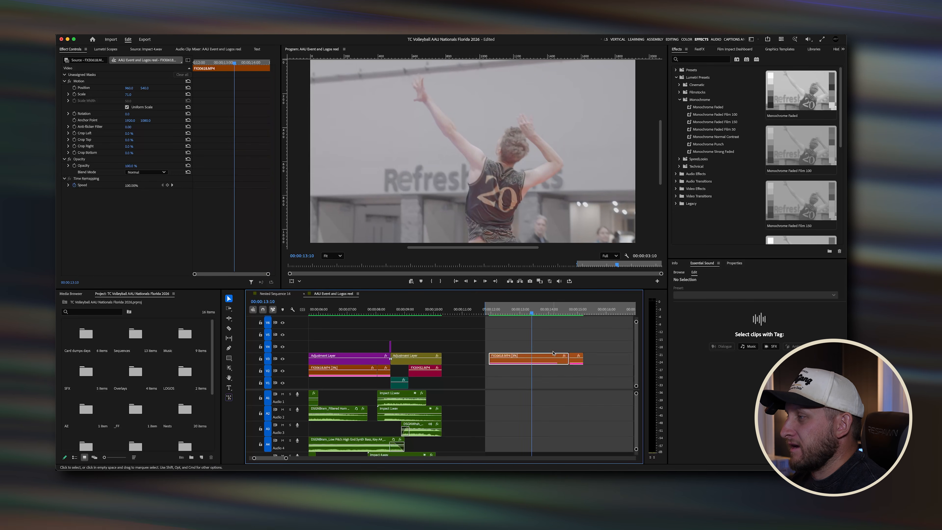
pyautogui.click(516, 314)
pyautogui.moveTo(518, 313); pyautogui.dragTo(546, 315)
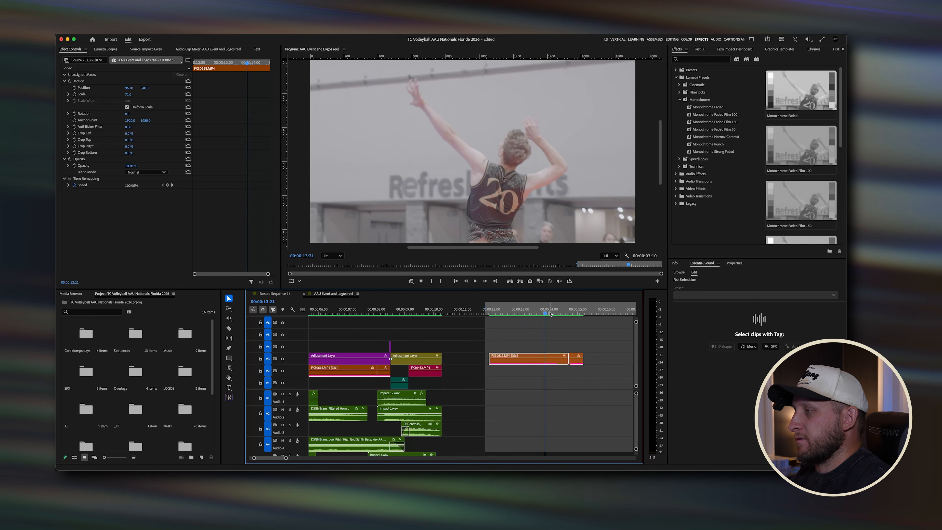
pyautogui.moveTo(554, 313); pyautogui.dragTo(517, 313)
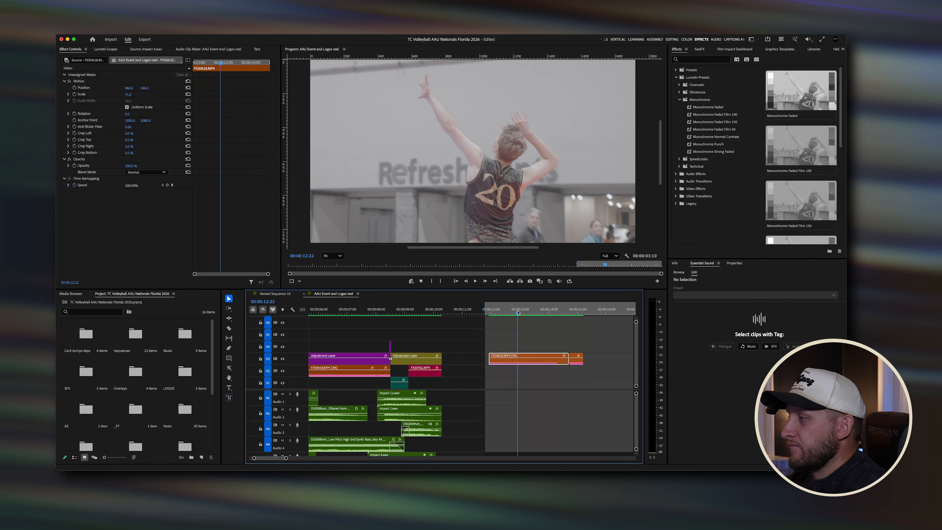
# Step: Marquee-select the slow-motion test clips at the 12-second mark and delete them
pyautogui.hscroll(-2, 514, 348)
pyautogui.hscroll(-1, 514, 348)
pyautogui.moveTo(622, 334); pyautogui.dragTo(591, 368)
pyautogui.press('Delete')
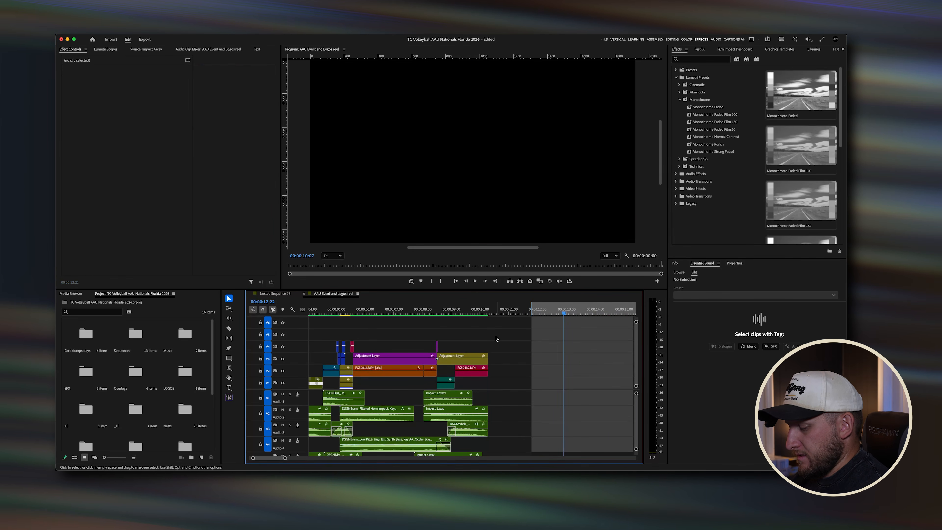
# Step: Clear the in and out points and play back the serve section of the reel
pyautogui.hotkey('alt', 'x')
pyautogui.moveTo(427, 314); pyautogui.dragTo(369, 314)
pyautogui.hscroll(-2, 381, 346)
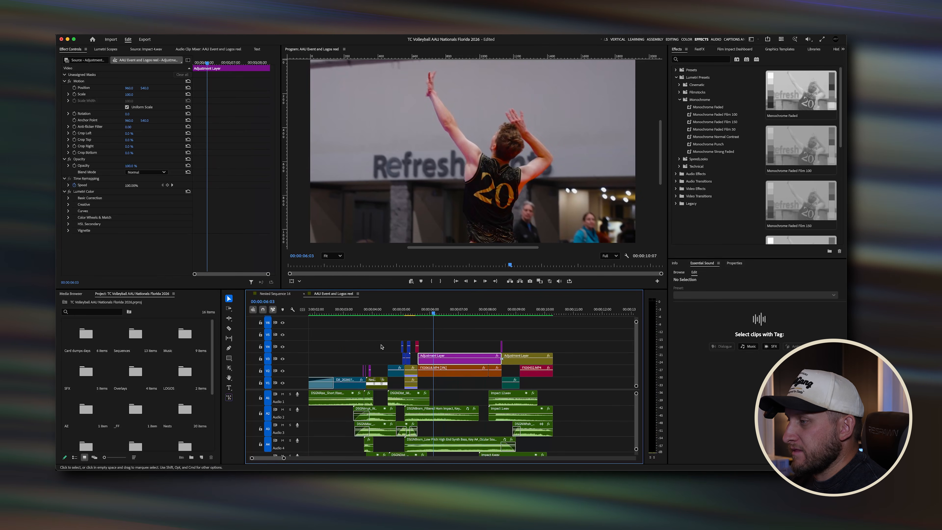
pyautogui.moveTo(432, 312); pyautogui.dragTo(488, 312)
pyautogui.scroll(4, 494, 377)
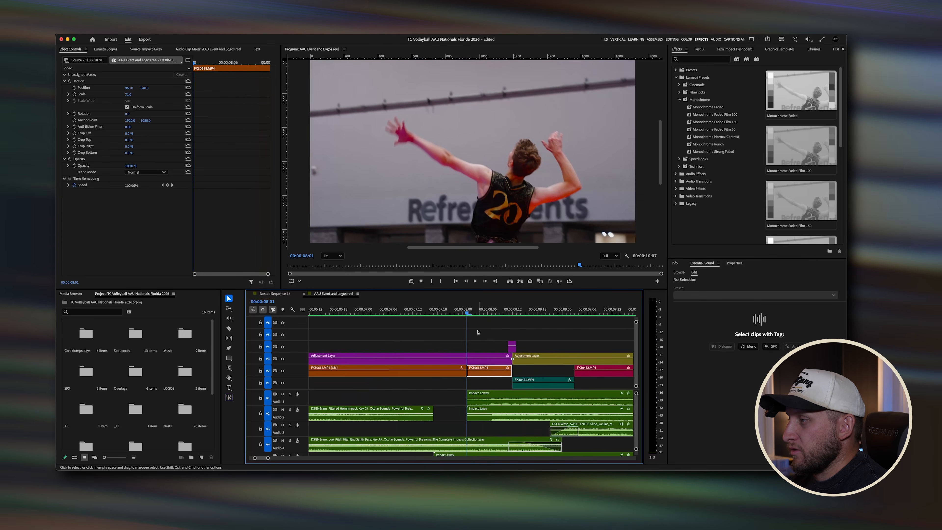
pyautogui.click(392, 310)
pyautogui.press('space')
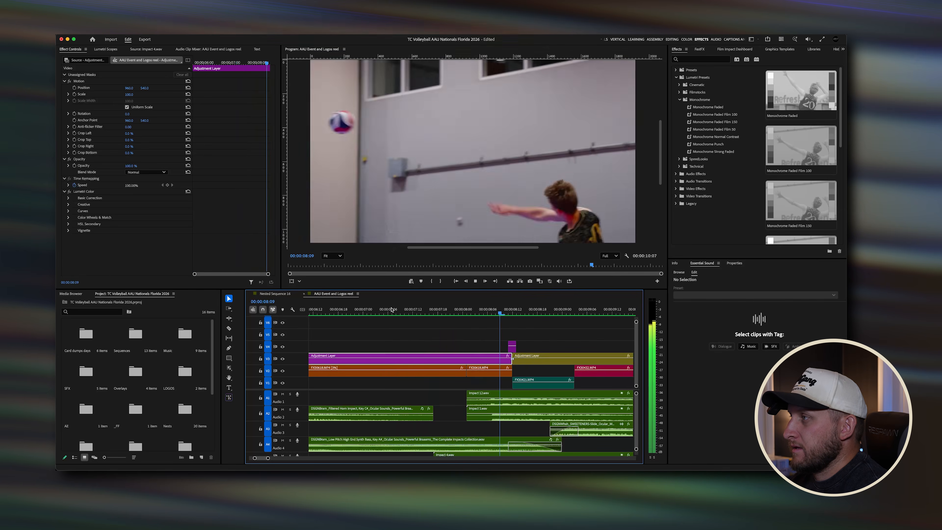
pyautogui.click(393, 312)
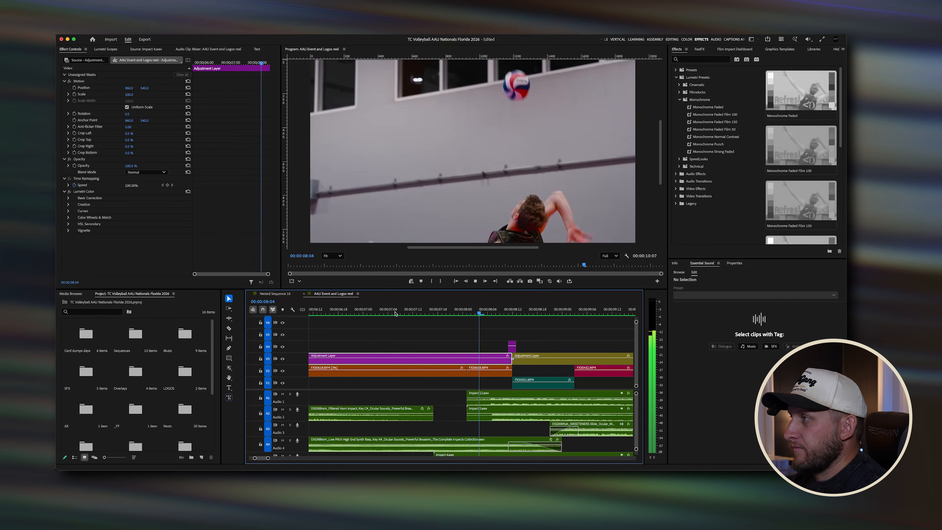
pyautogui.press('space')
# Step: Play back and scrub the serve and flash transition between about 5 and 9 seconds
pyautogui.scroll(-3, 429, 336)
pyautogui.click(422, 314)
pyautogui.press('space')
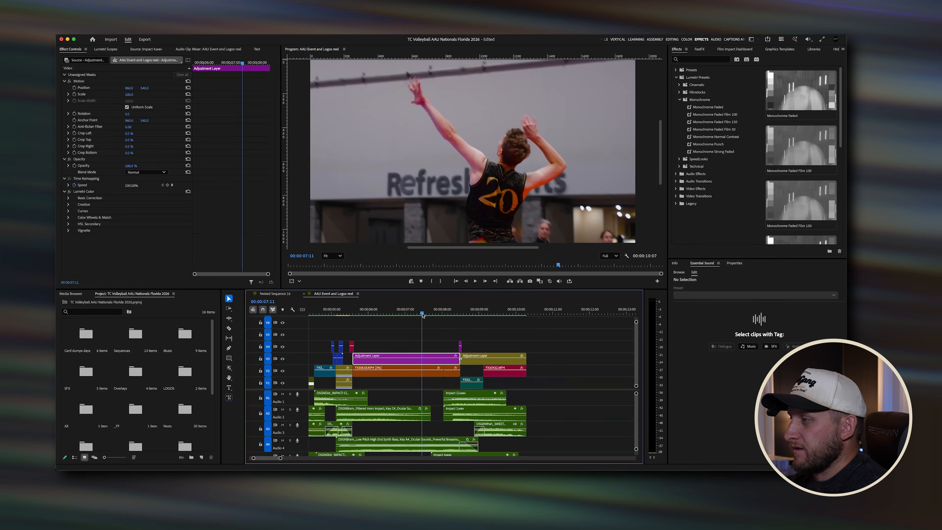
pyautogui.press('space')
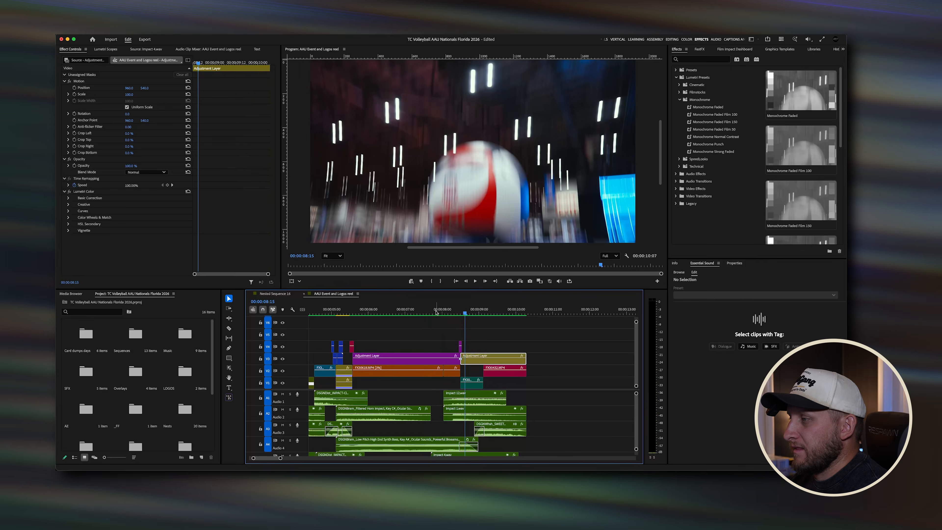
pyautogui.moveTo(435, 310); pyautogui.dragTo(352, 307)
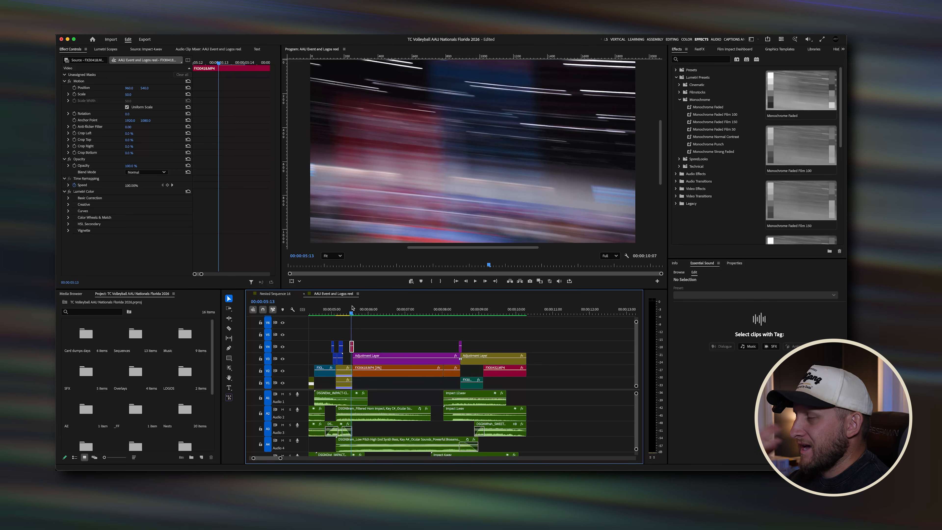
pyautogui.click(351, 311)
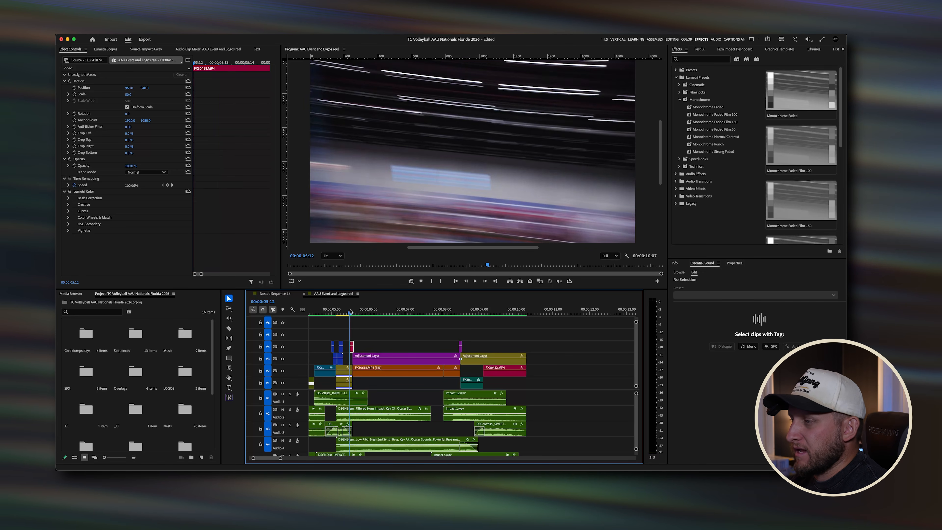
pyautogui.scroll(3, 350, 311)
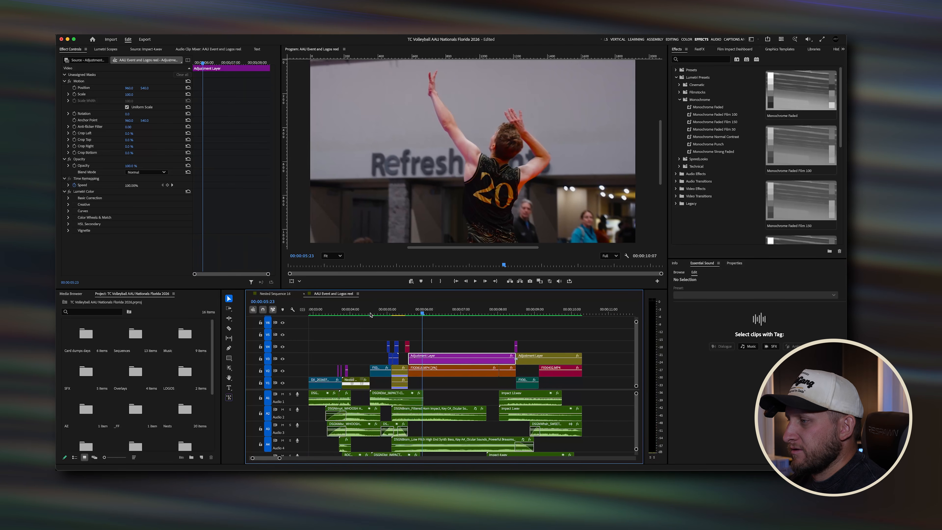
pyautogui.click(412, 311)
pyautogui.press('space')
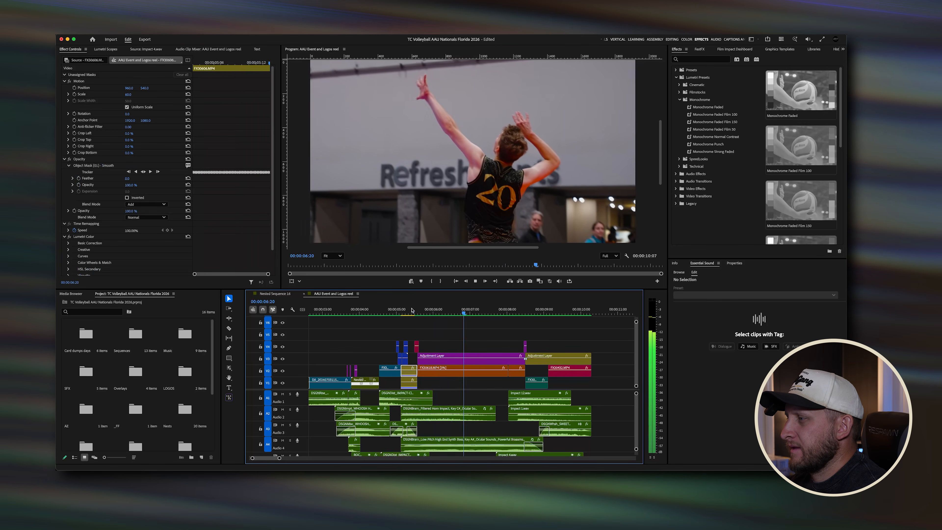
pyautogui.press('space')
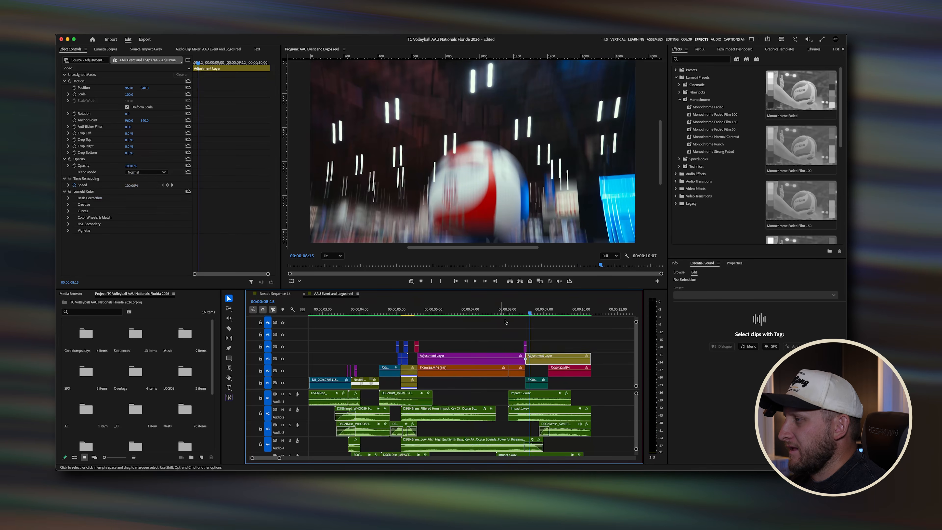
pyautogui.moveTo(520, 312)
pyautogui.mouseDown()
pyautogui.moveTo(509, 312)
pyautogui.moveTo(516, 313)
pyautogui.mouseUp()
pyautogui.scroll(4, 514, 328)
pyautogui.scroll(-3, 514, 328)
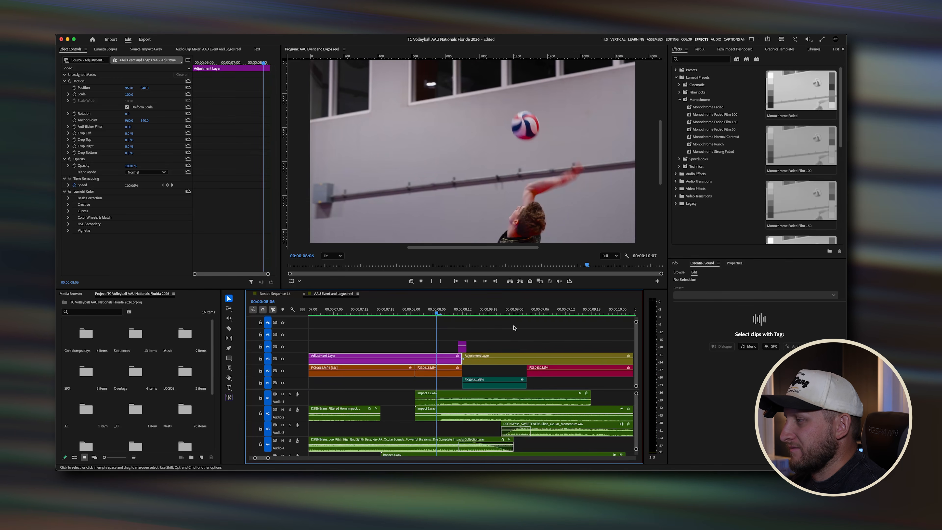
pyautogui.click(462, 312)
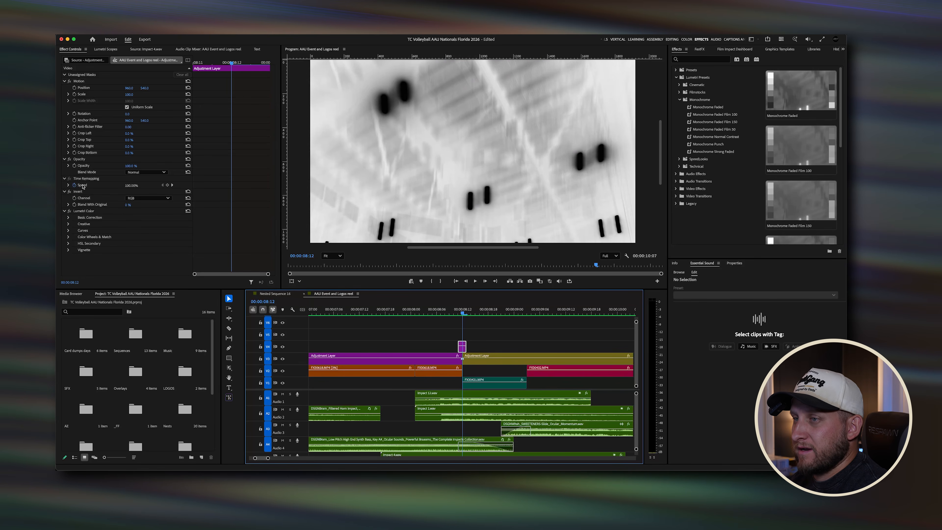
# Step: Toggle the adjustment layer's Invert and Lumetri Color effects off and on to compare the flash
pyautogui.click(69, 191)
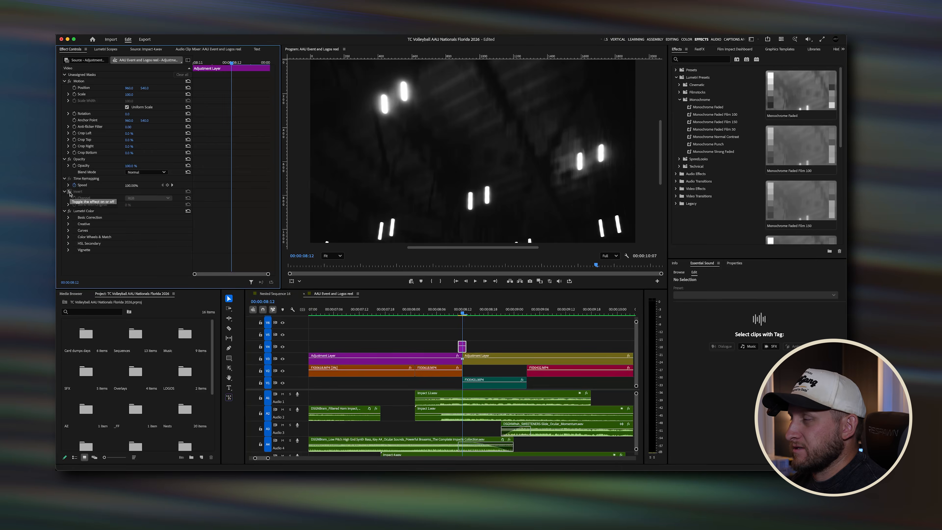
pyautogui.click(69, 210)
pyautogui.click(69, 211)
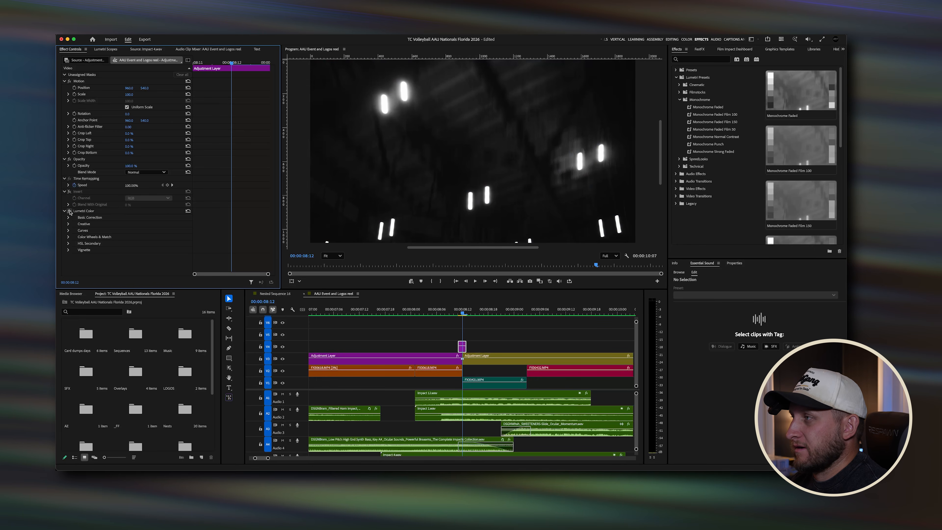
pyautogui.click(69, 191)
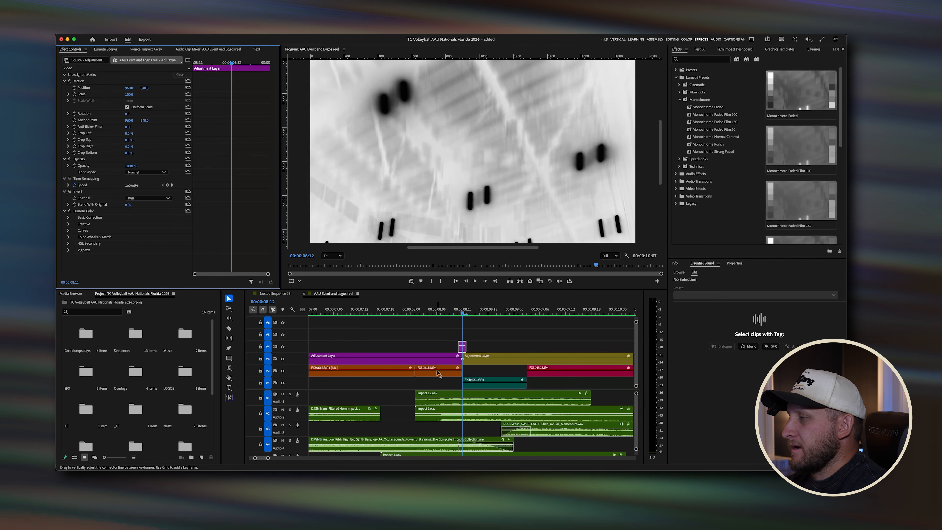
# Step: Zoom the timeline in and out around the flash transition near 8 seconds
pyautogui.press('=')
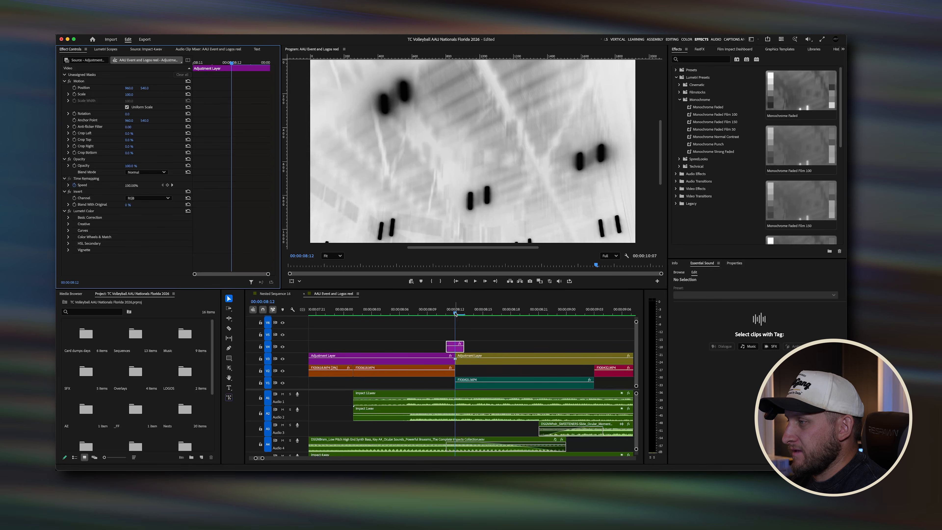
pyautogui.press('-')
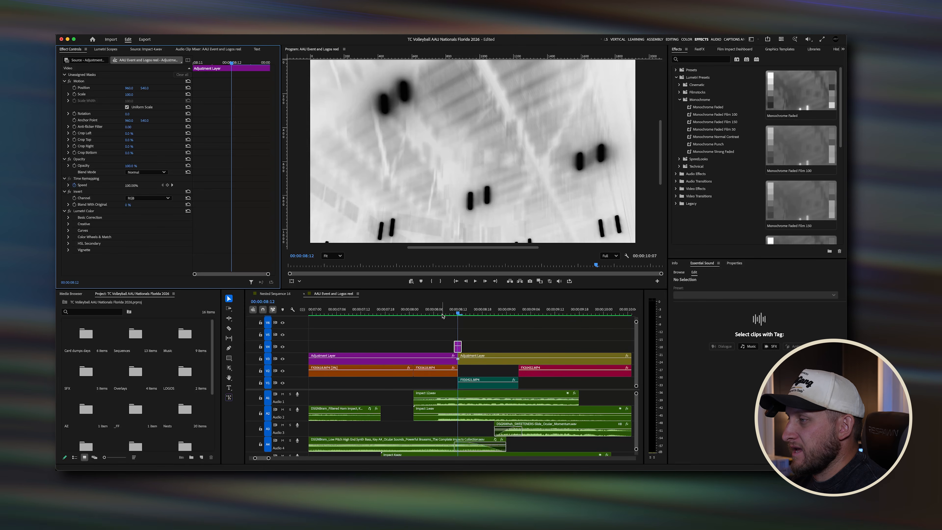
pyautogui.moveTo(457, 313); pyautogui.dragTo(445, 328)
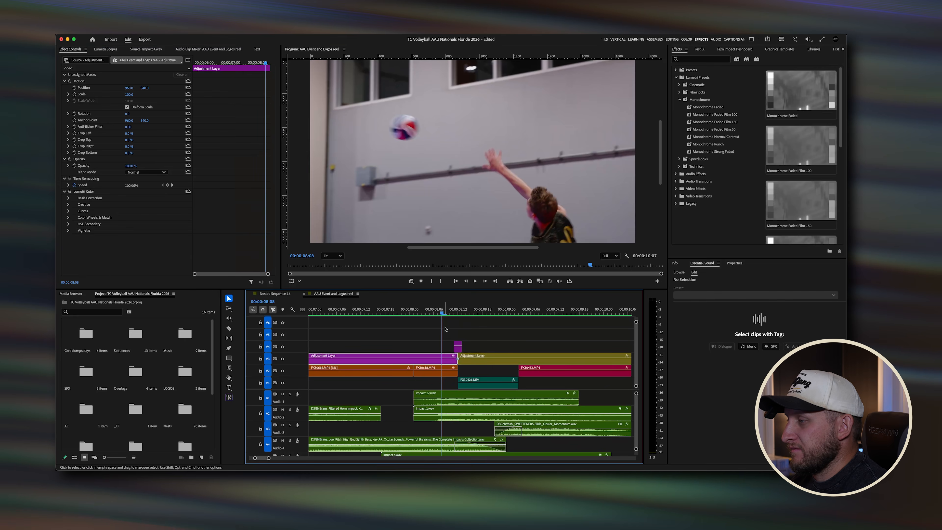
pyautogui.click(467, 313)
pyautogui.press('-')
pyautogui.press('-')
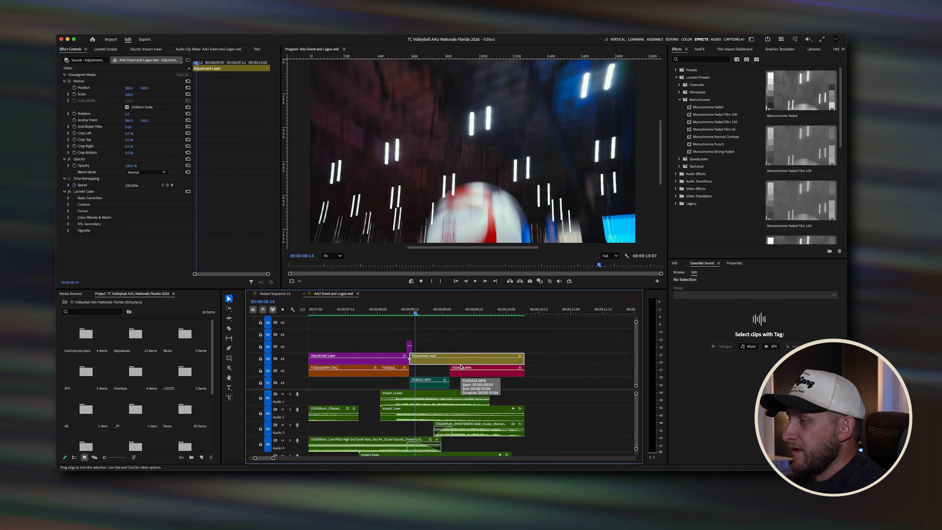
# Step: Inspect the clips under the flash, toggling the adjustment layer's Lumetri Color off and on, and scrub through it
pyautogui.click(431, 381)
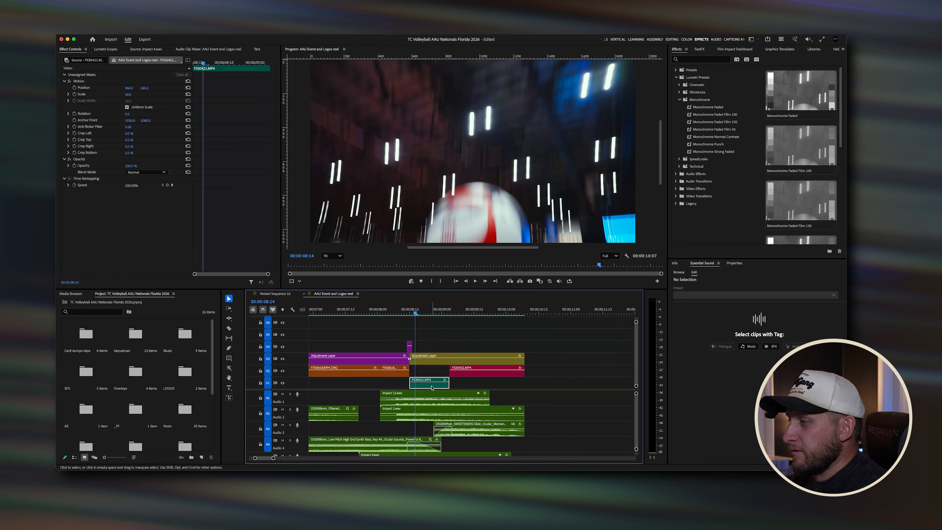
pyautogui.click(439, 363)
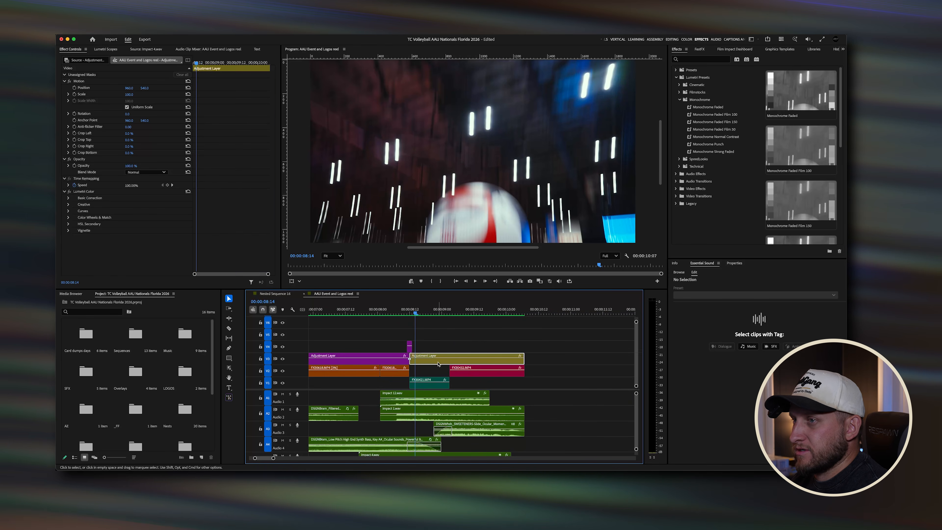
pyautogui.click(69, 191)
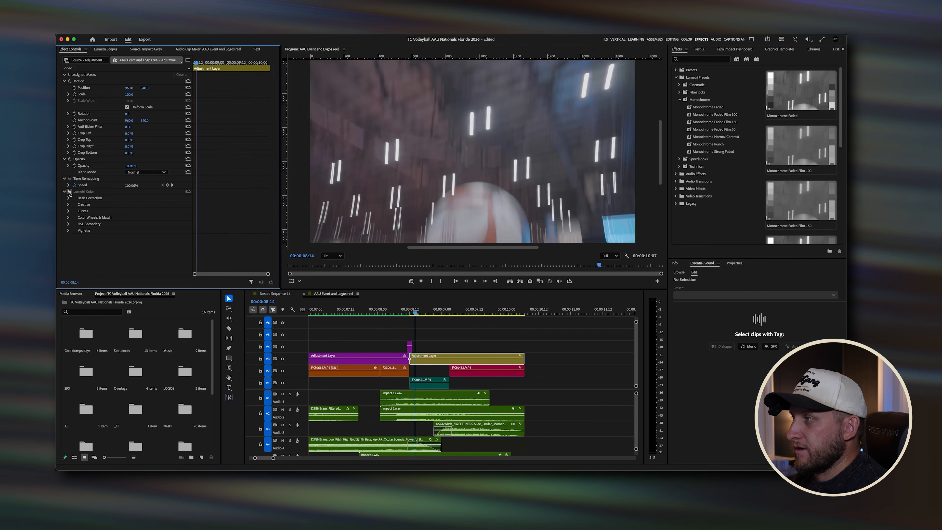
pyautogui.click(69, 191)
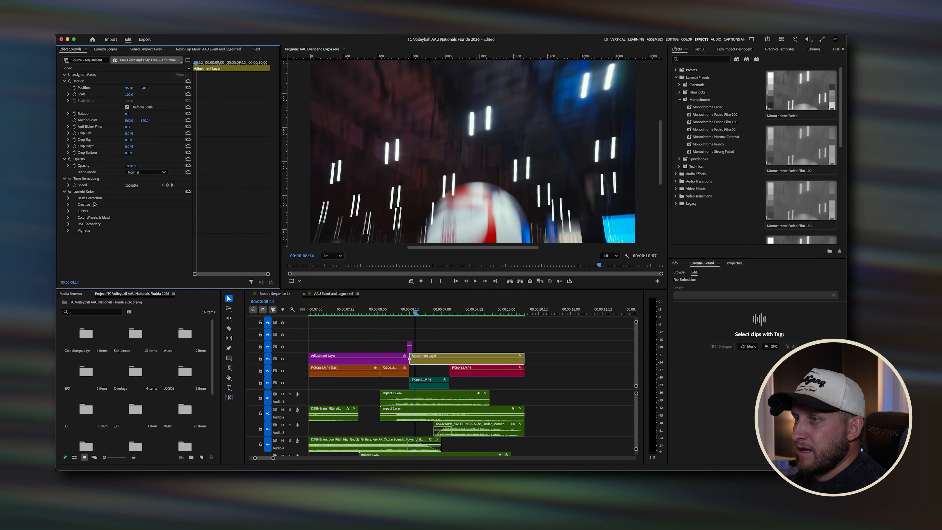
pyautogui.click(434, 387)
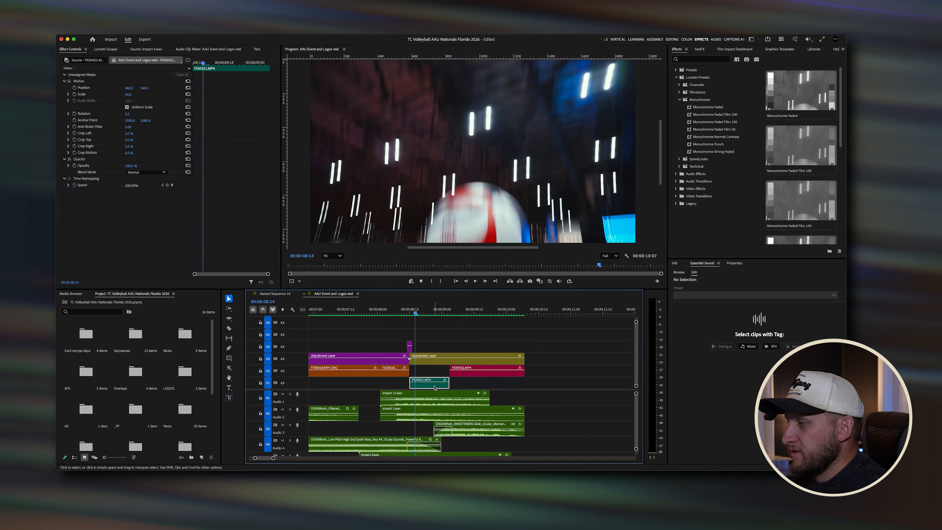
pyautogui.click(413, 314)
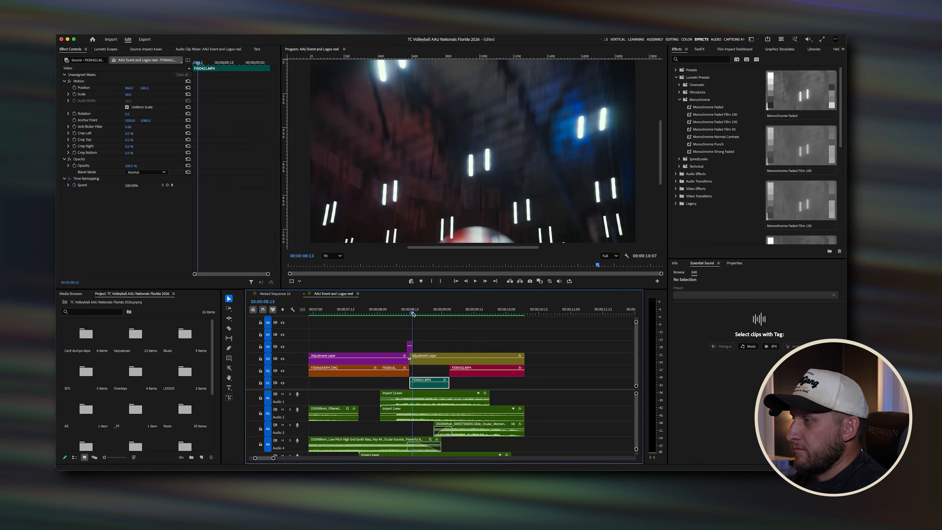
pyautogui.moveTo(412, 313); pyautogui.dragTo(439, 313)
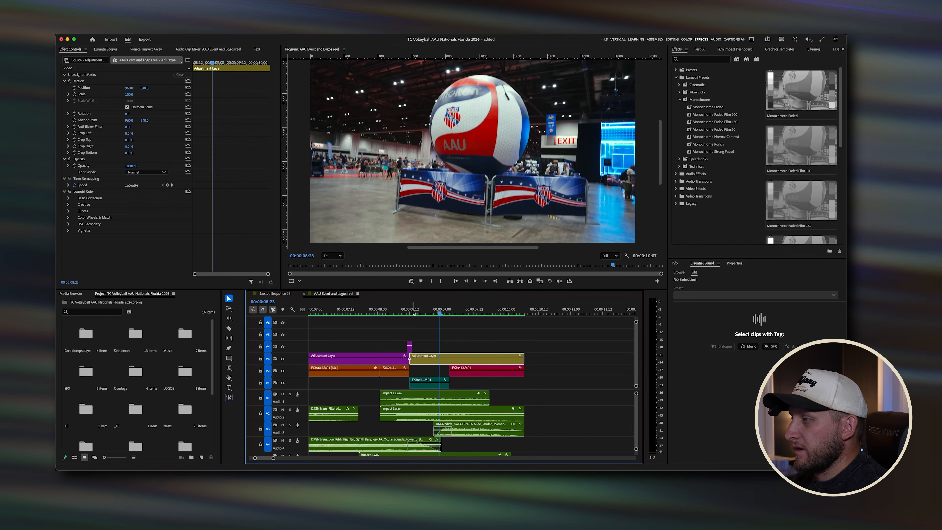
pyautogui.click(410, 312)
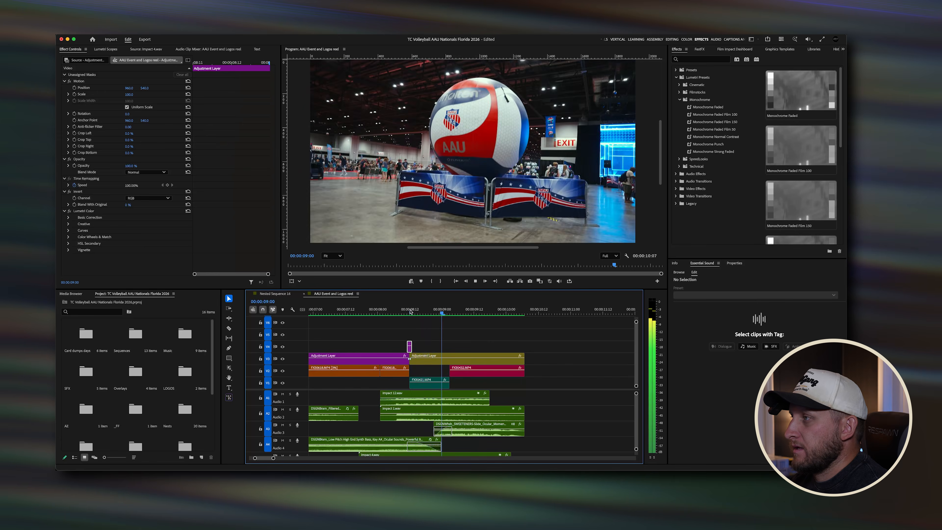
# Step: Scrub and play back the flash transition between about 8 and 9 seconds several times
pyautogui.press('space')
pyautogui.click(412, 312)
pyautogui.click(411, 311)
pyautogui.press('space')
pyautogui.press('space')
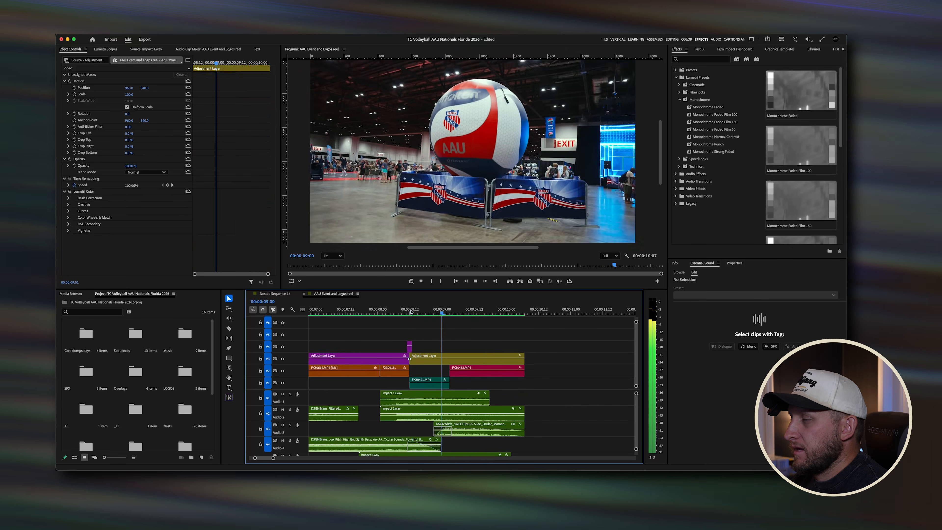
pyautogui.moveTo(411, 312); pyautogui.dragTo(451, 314)
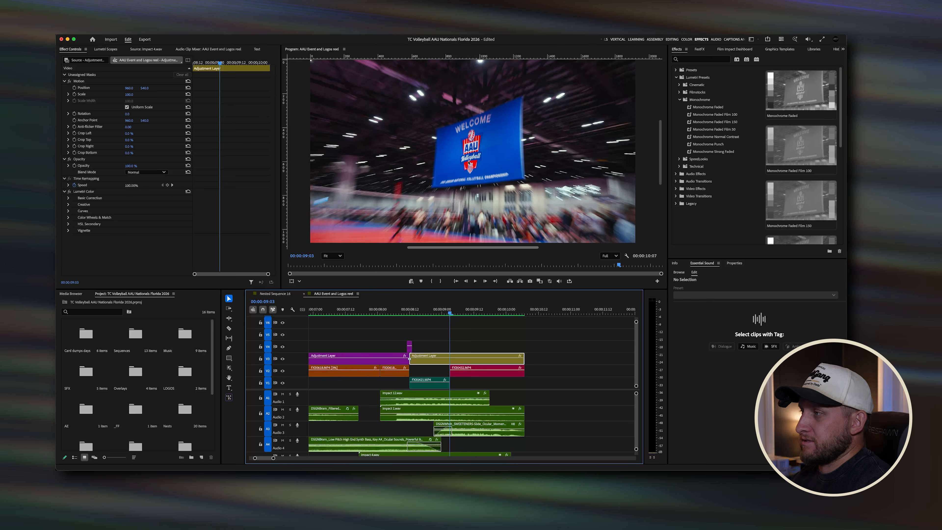
pyautogui.click(443, 313)
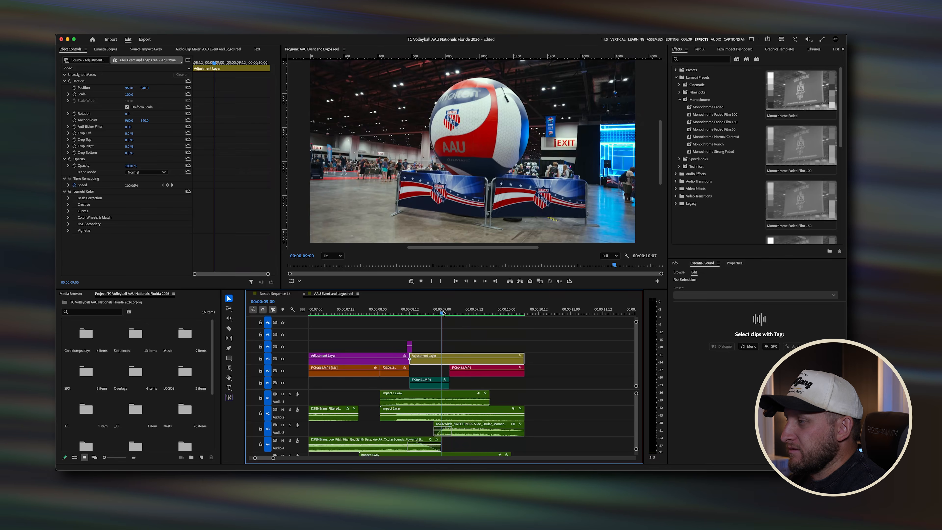
pyautogui.press('space')
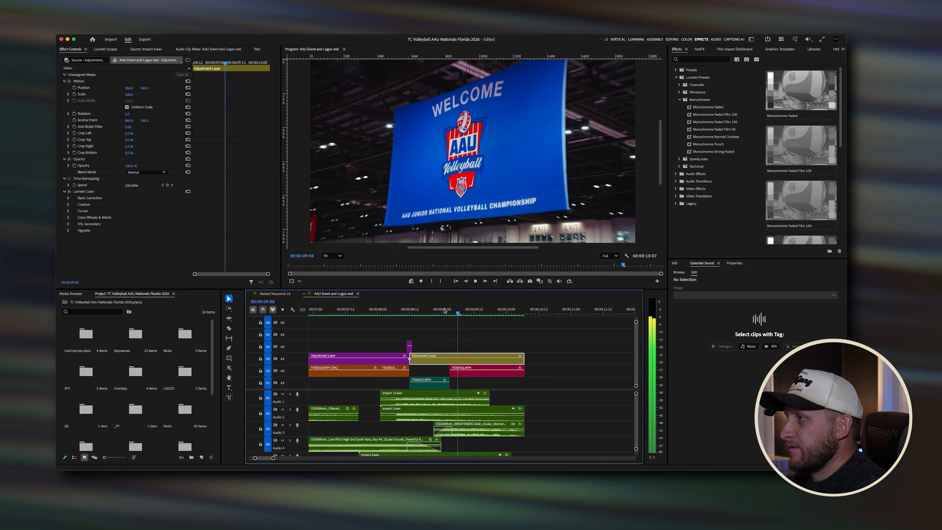
pyautogui.press('space')
pyautogui.click(440, 311)
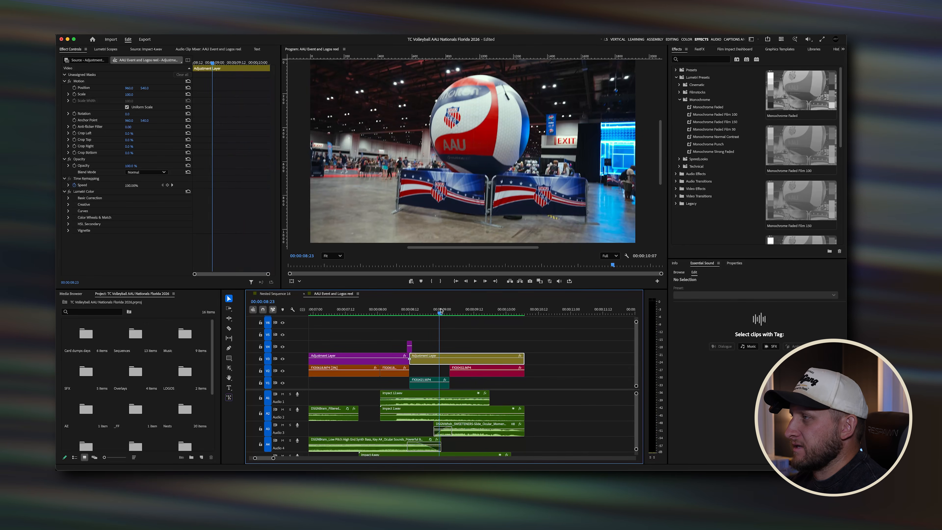
pyautogui.press('space')
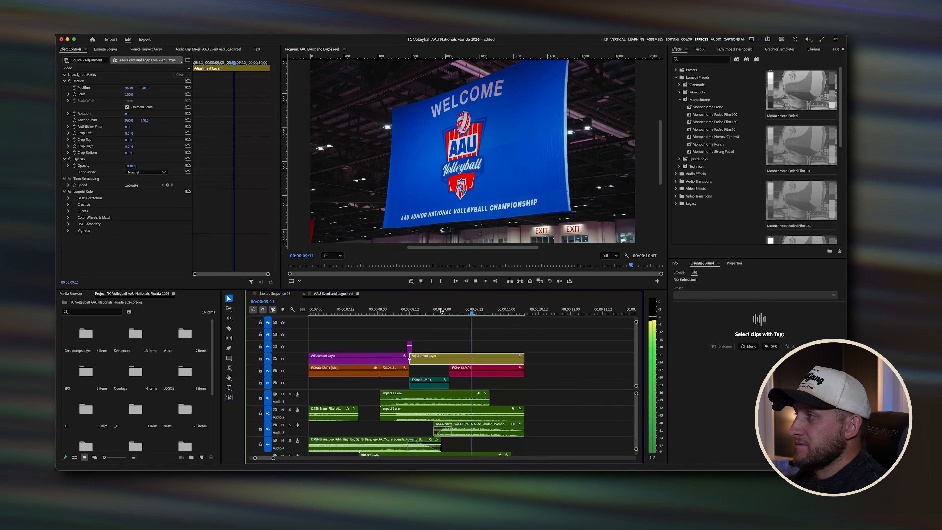
pyautogui.press('space')
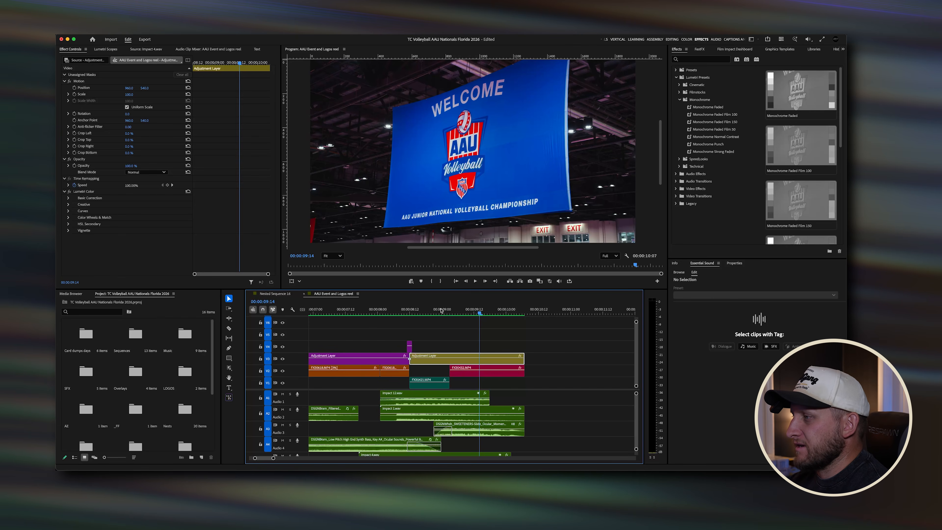
# Step: Replay the cut from the inflatable ball shot into the welcome banner shot from several starting points near 8 seconds
pyautogui.click(450, 311)
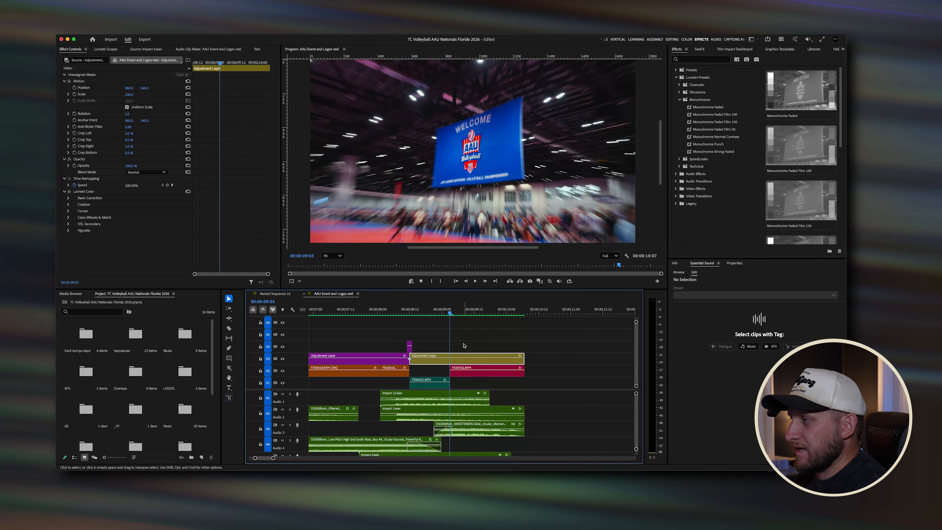
pyautogui.click(410, 309)
pyautogui.press('space')
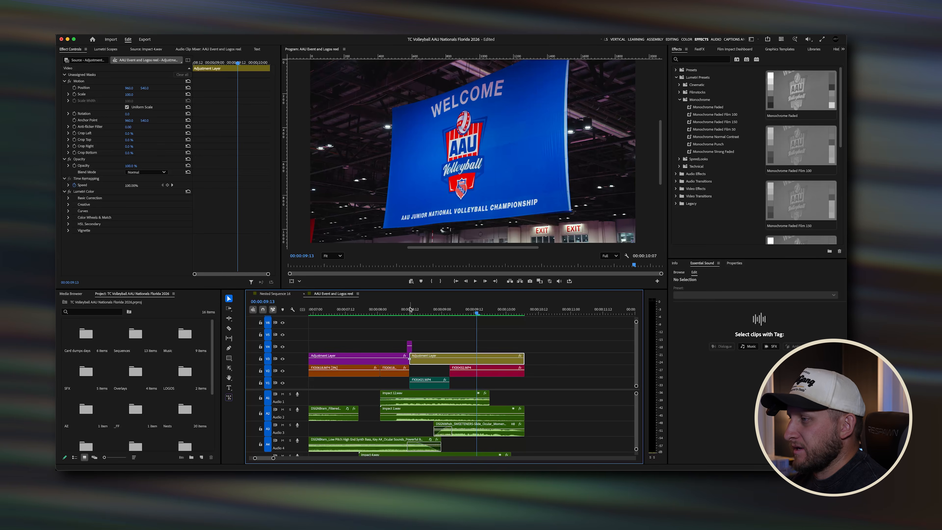
pyautogui.click(409, 309)
pyautogui.press('space')
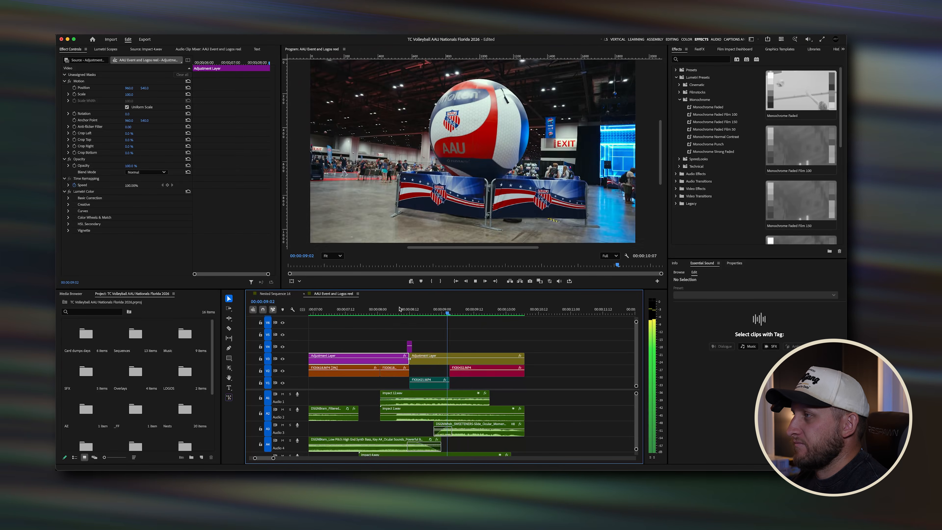
pyautogui.click(399, 309)
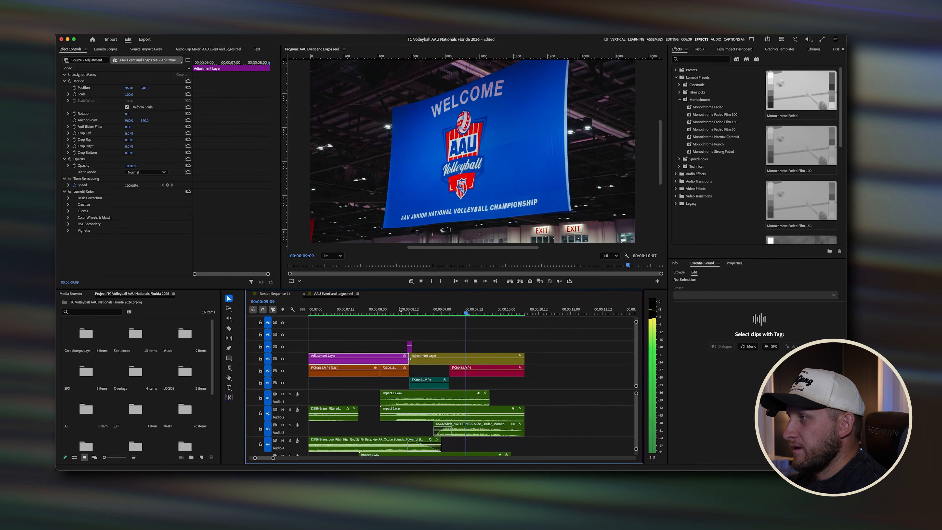
pyautogui.click(399, 309)
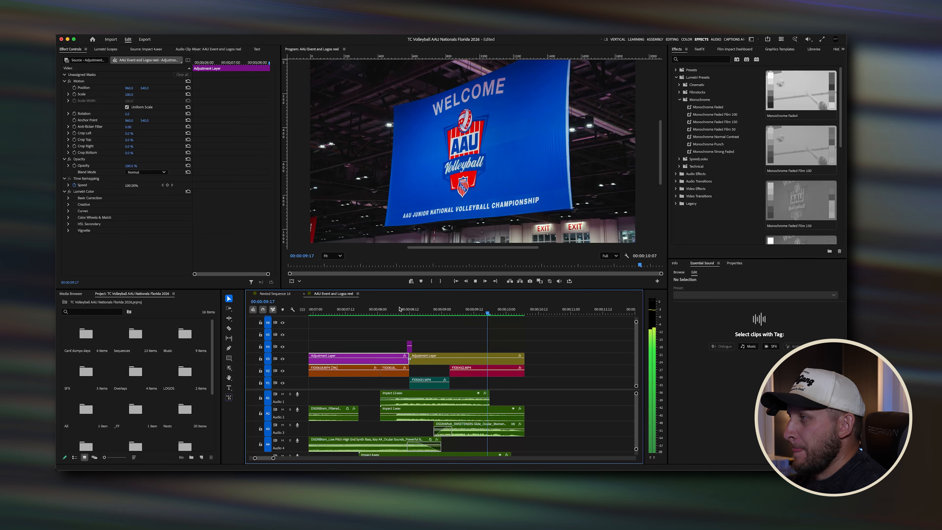
pyautogui.press('space')
# Step: Play the whole sequence from the start and fit the entire timeline to the window
pyautogui.click(469, 362)
pyautogui.scroll(-5, 469, 361)
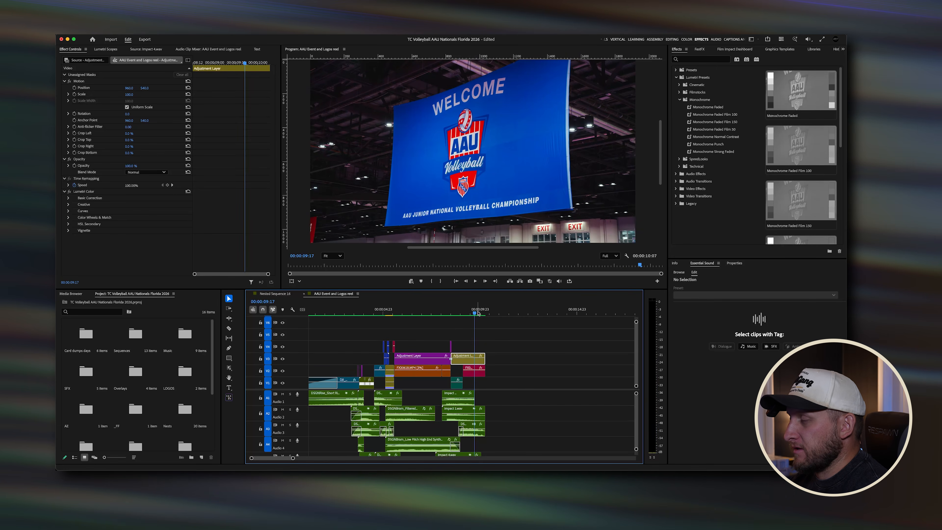
pyautogui.moveTo(479, 312); pyautogui.dragTo(275, 315)
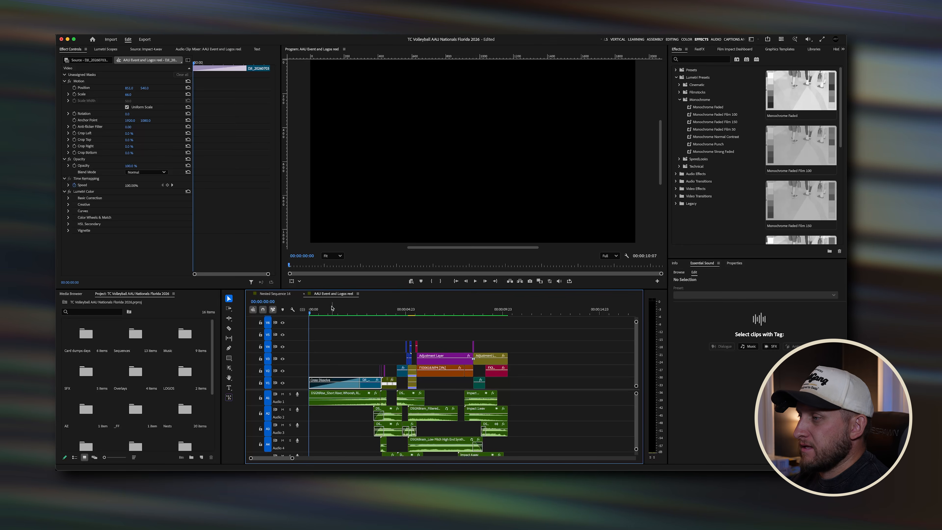
pyautogui.press('space')
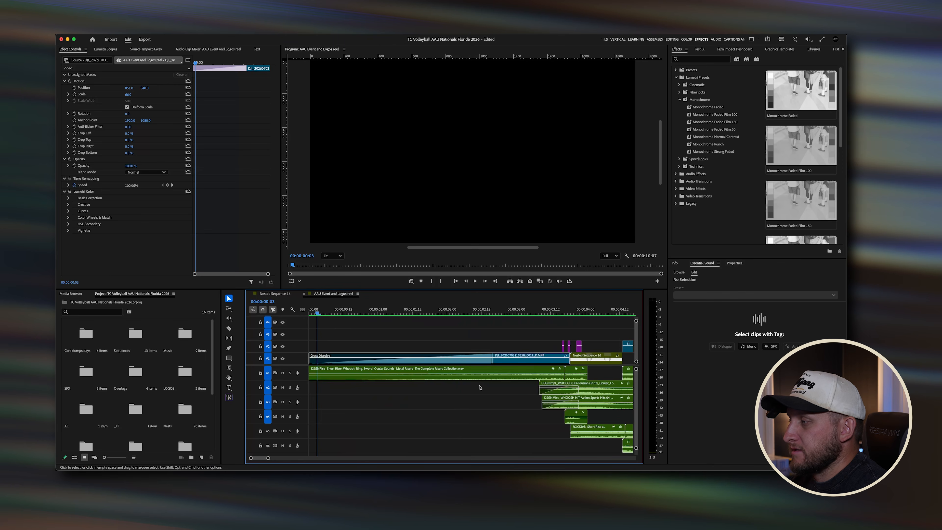
pyautogui.press('\\')
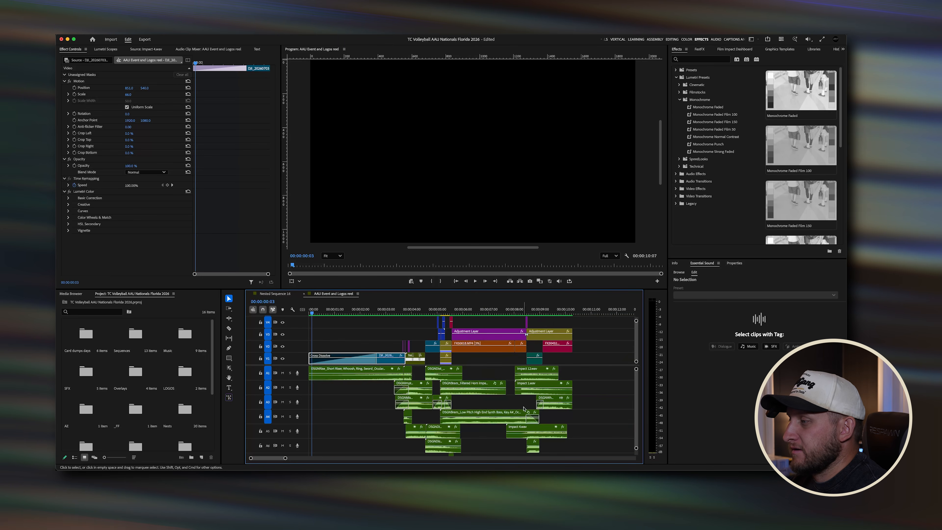
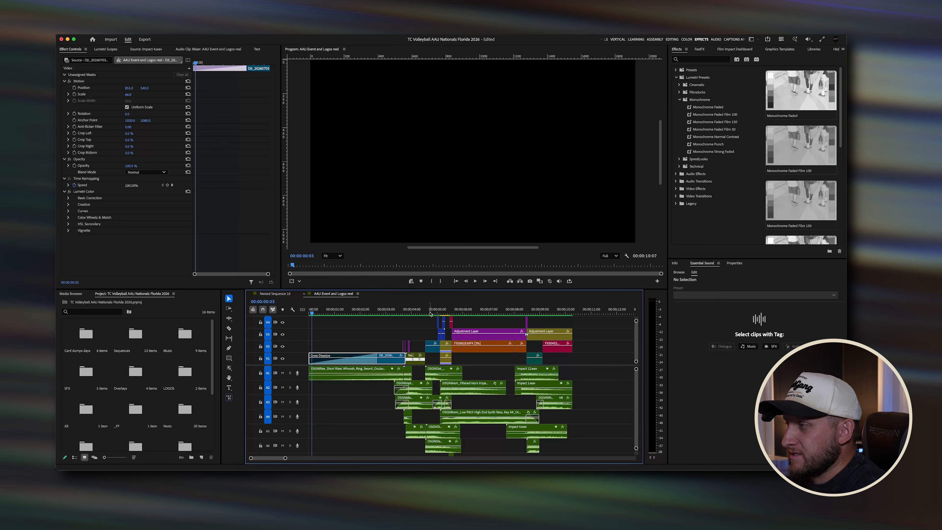
# Step: Play the sequence opening from the start several times, up to the black-and-white welcome shot
pyautogui.click(363, 314)
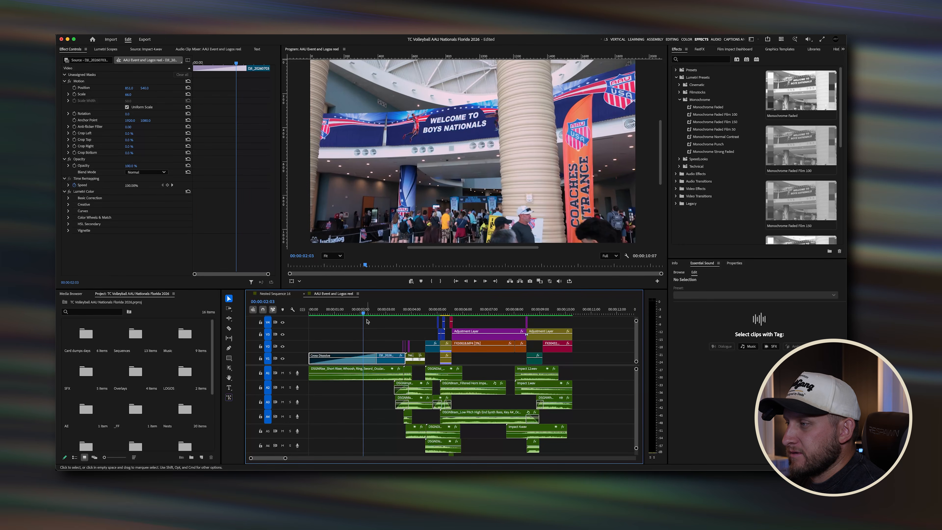
pyautogui.moveTo(363, 314); pyautogui.dragTo(288, 315)
pyautogui.press('space')
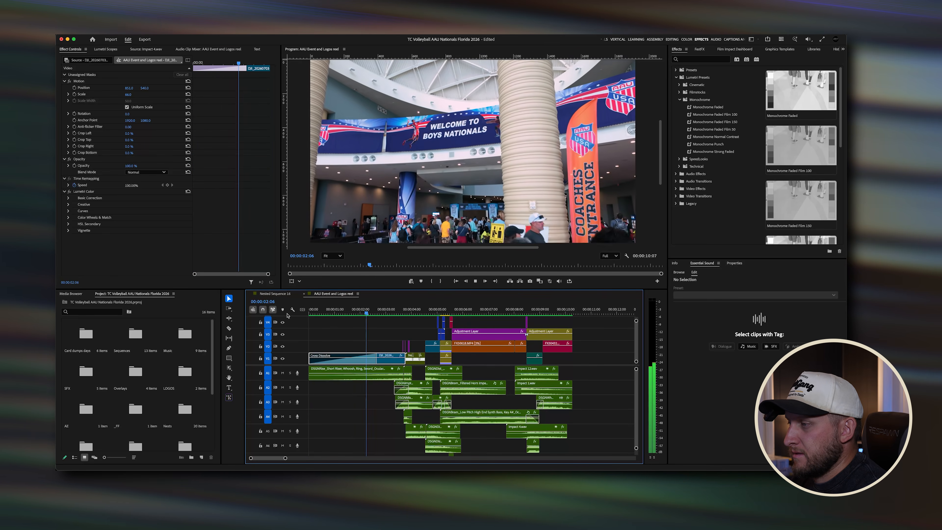
pyautogui.press('space')
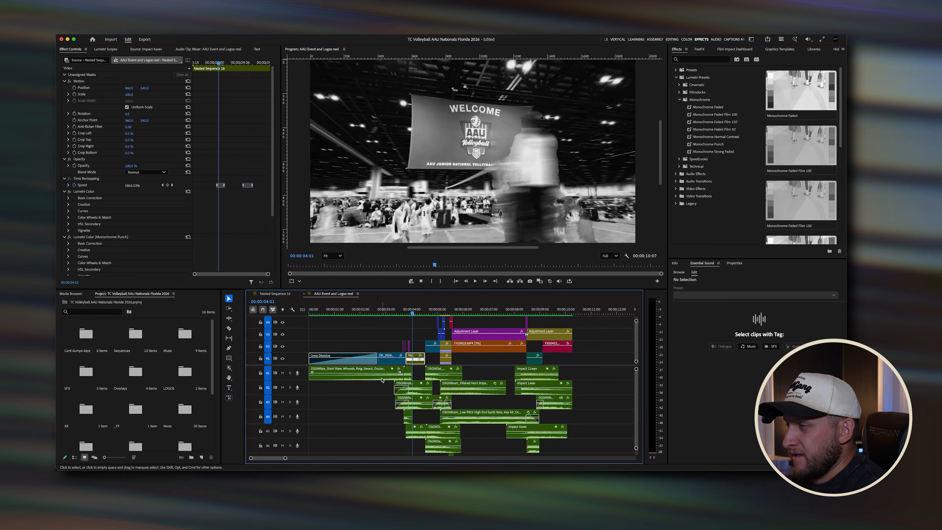
pyautogui.click(371, 375)
pyautogui.moveTo(393, 314); pyautogui.dragTo(331, 314)
pyautogui.press('space')
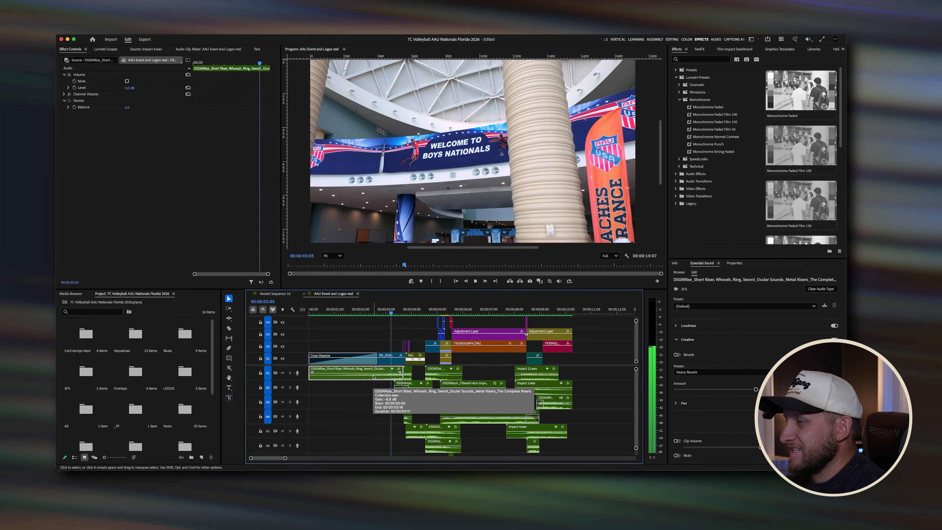
pyautogui.press('space')
pyautogui.moveTo(379, 314); pyautogui.dragTo(304, 315)
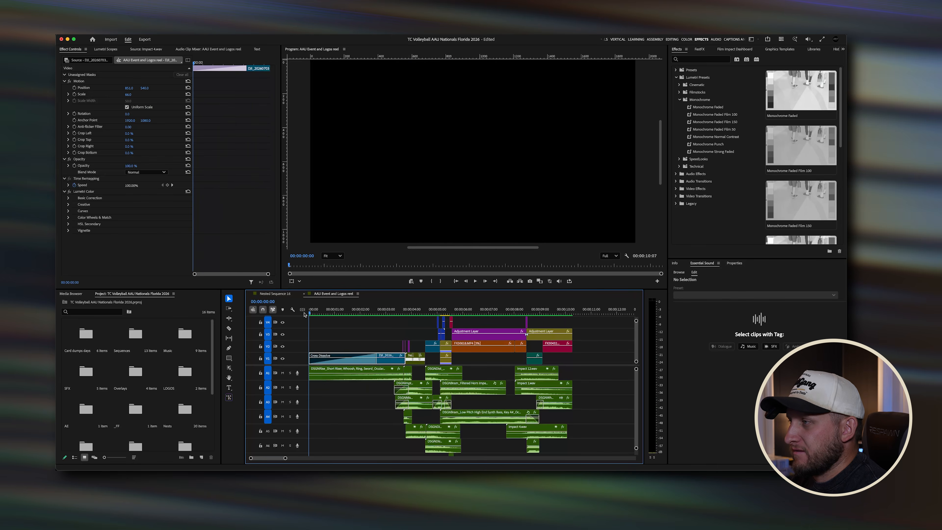
pyautogui.press('space')
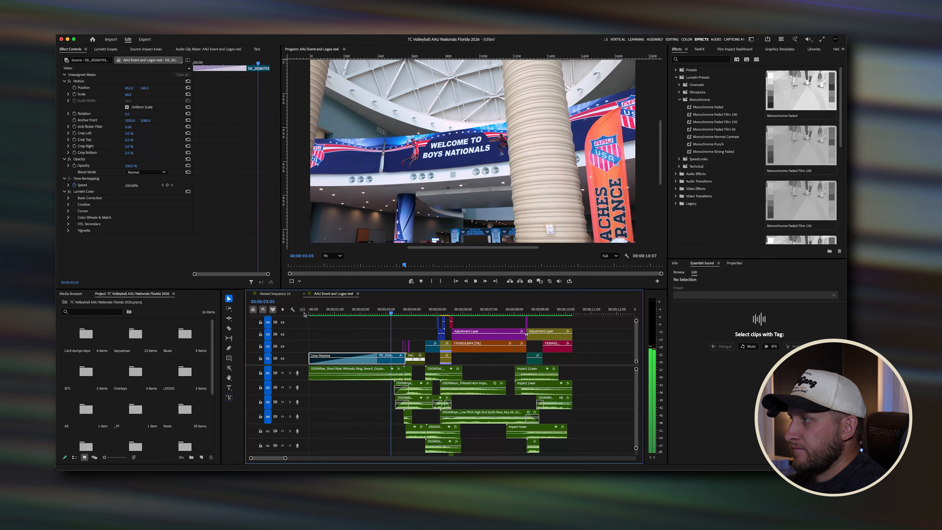
pyautogui.press('space')
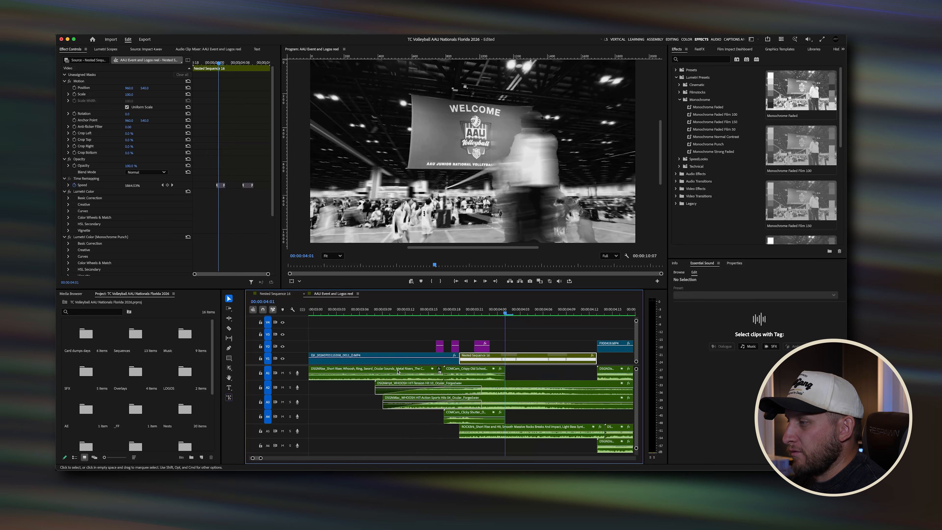
# Step: Zoom into the opening cut, select the Crispy Old School Screenshot Shutter sound clip, and browse into the SFX and Ocular bins
pyautogui.press('=')
pyautogui.press('=')
pyautogui.press('=')
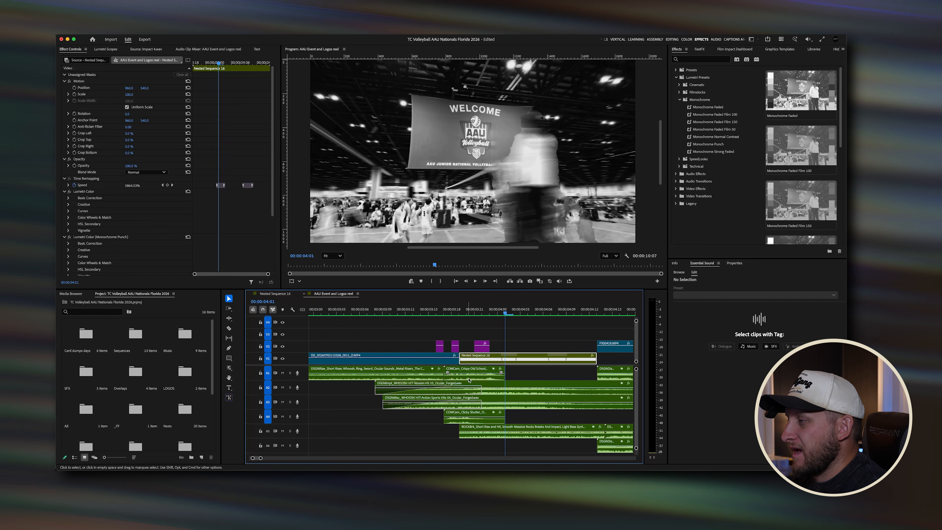
pyautogui.click(469, 379)
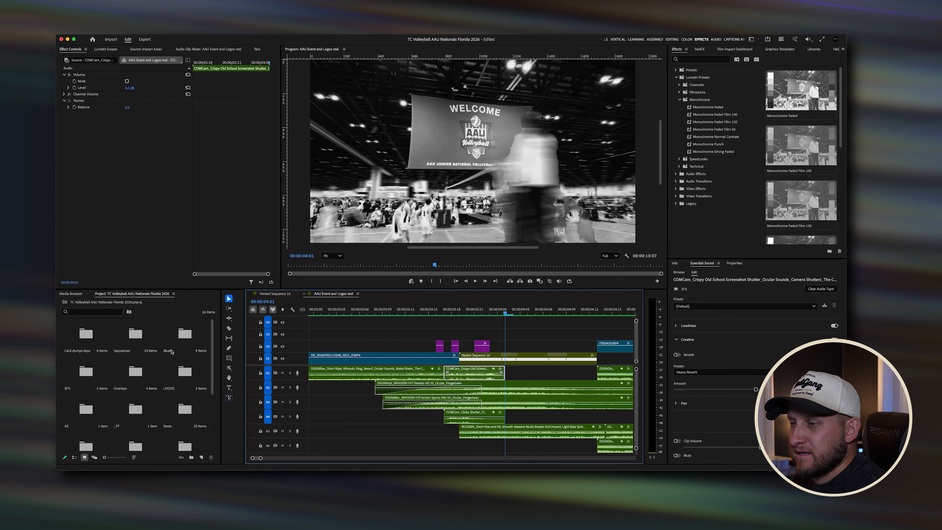
pyautogui.click(87, 374)
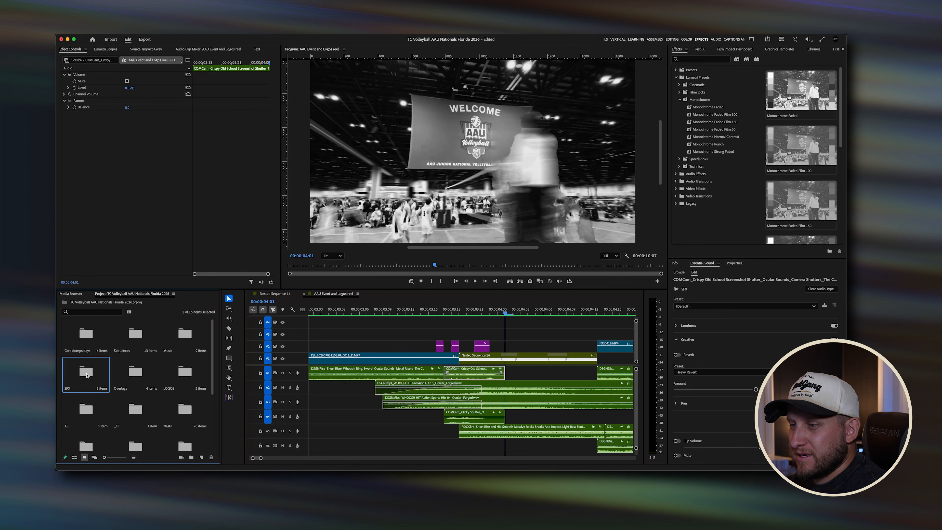
pyautogui.doubleClick(87, 374)
pyautogui.click(76, 339)
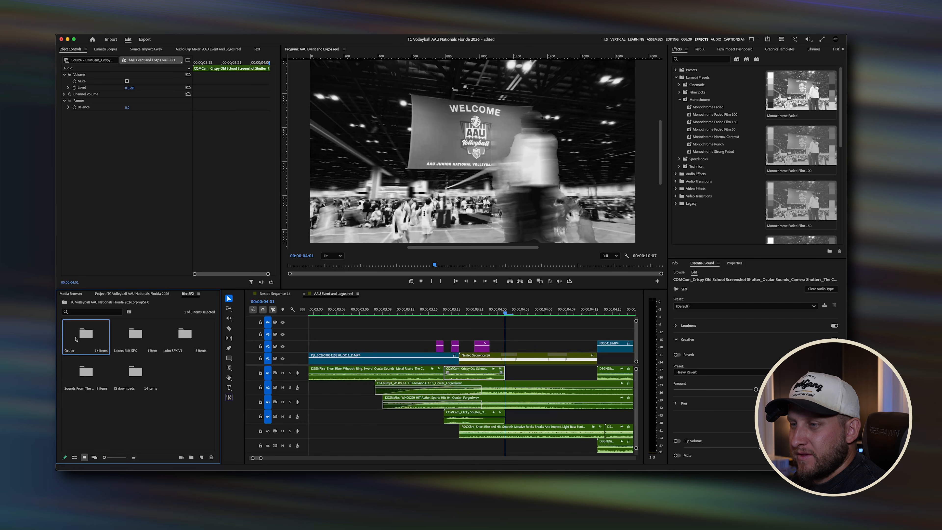
pyautogui.doubleClick(76, 339)
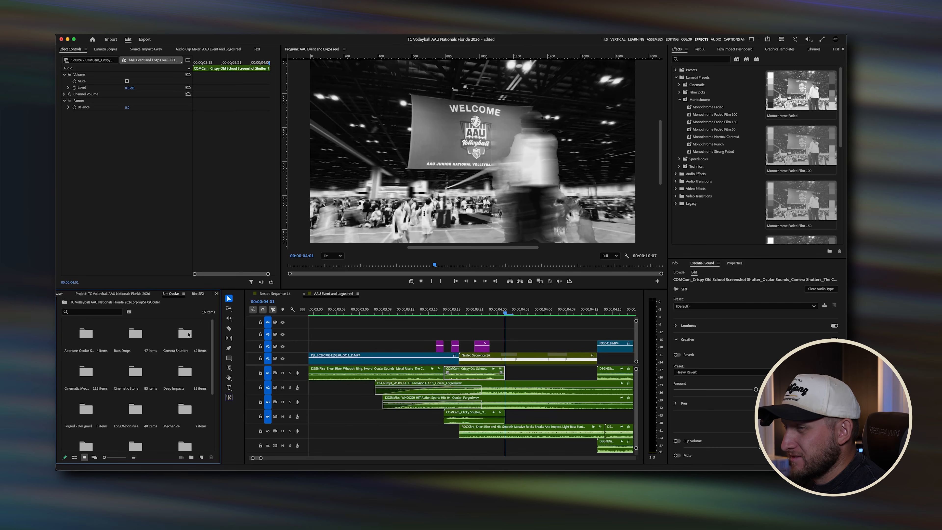
# Step: Inspect the shutter sound clips around the welcome cut, selecting them and zooming the timeline in and out
pyautogui.click(483, 378)
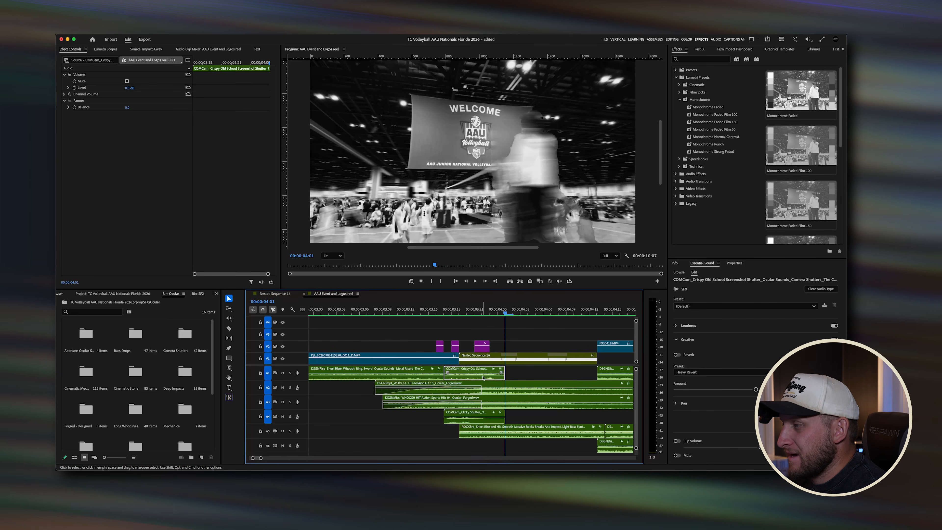
pyautogui.click(481, 419)
pyautogui.scroll(1, 480, 422)
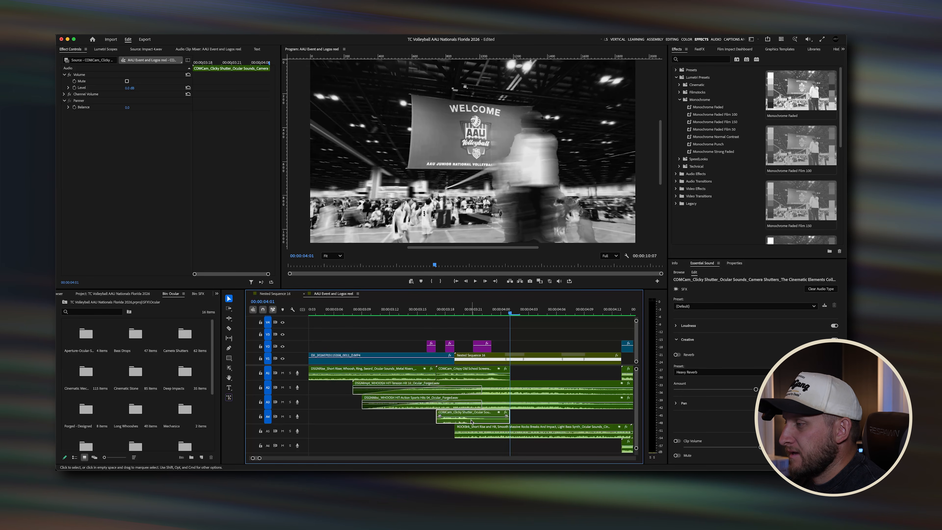
pyautogui.scroll(-2, 472, 421)
pyautogui.click(477, 378)
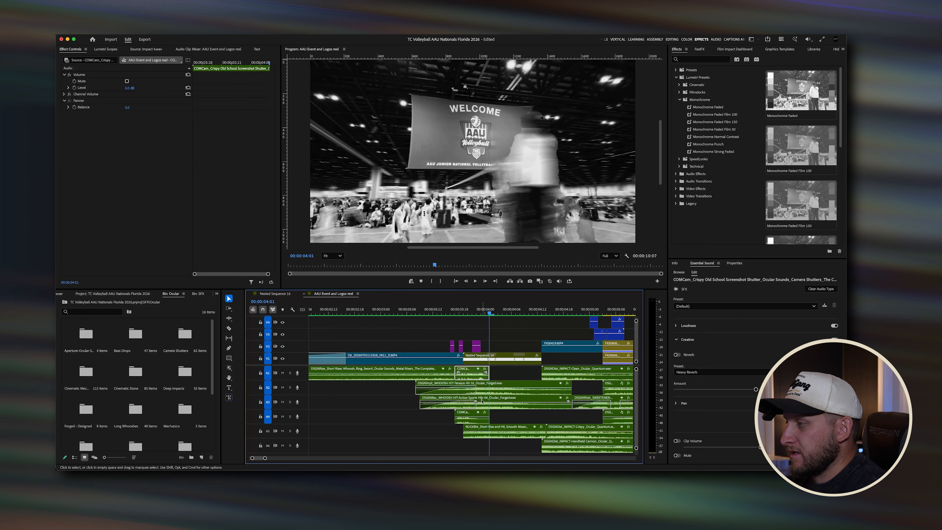
pyautogui.scroll(-3, 482, 401)
pyautogui.moveTo(493, 445); pyautogui.dragTo(464, 389)
pyautogui.click(470, 311)
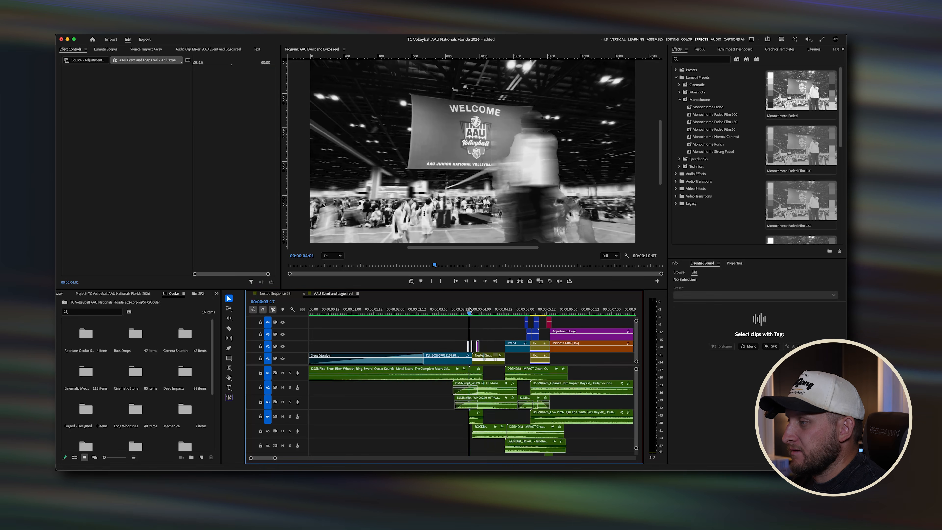
pyautogui.moveTo(470, 311); pyautogui.dragTo(478, 312)
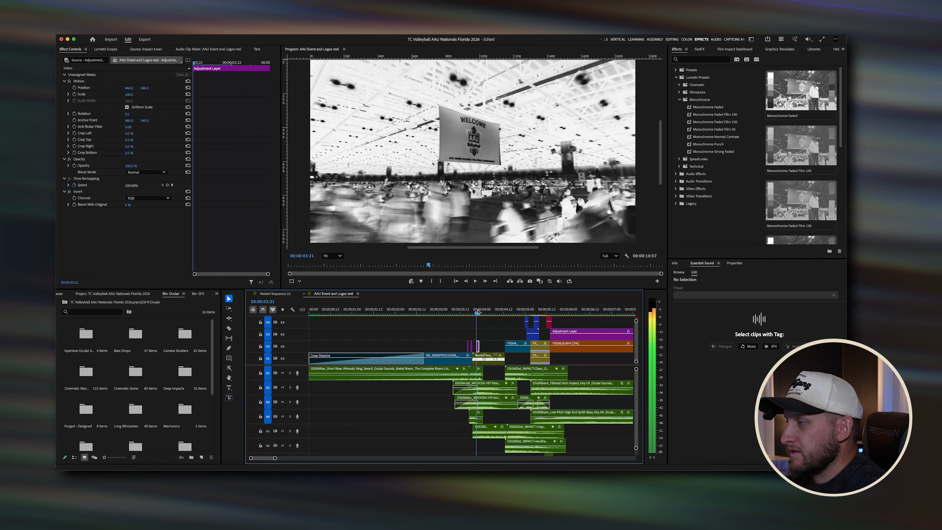
# Step: Select the riser and stacked whoosh and impact sound clips, then replay the transition around 3 to 4 seconds several times
pyautogui.click(452, 377)
pyautogui.moveTo(441, 389); pyautogui.dragTo(536, 443)
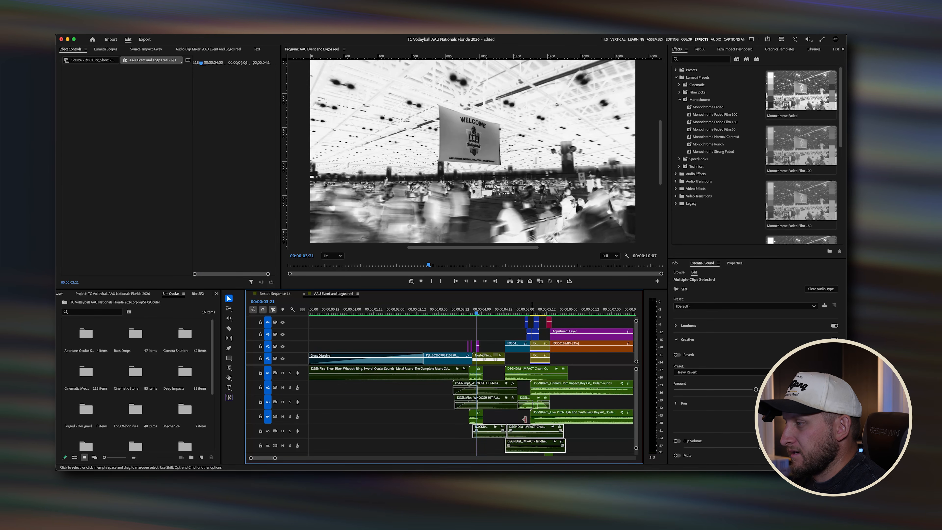
pyautogui.moveTo(464, 311); pyautogui.dragTo(437, 311)
pyautogui.press('space')
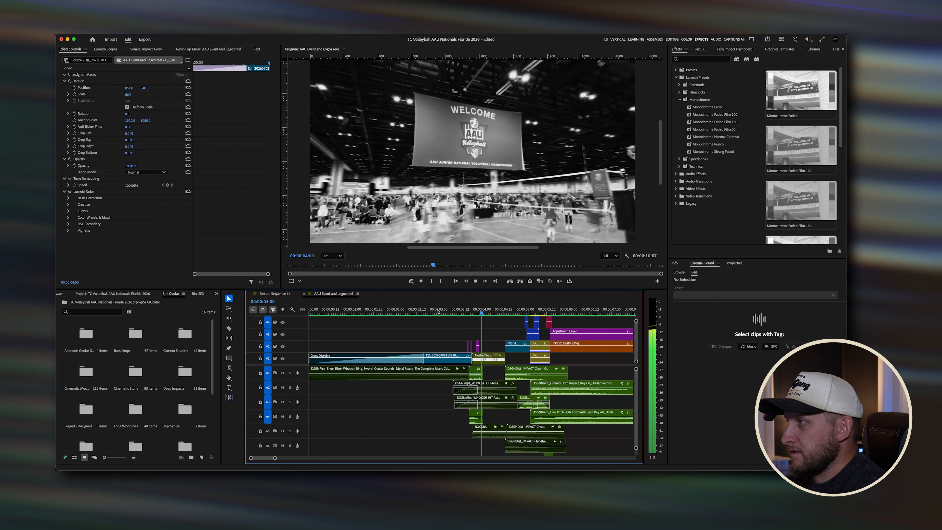
pyautogui.press('space')
pyautogui.click(438, 311)
pyautogui.press('space')
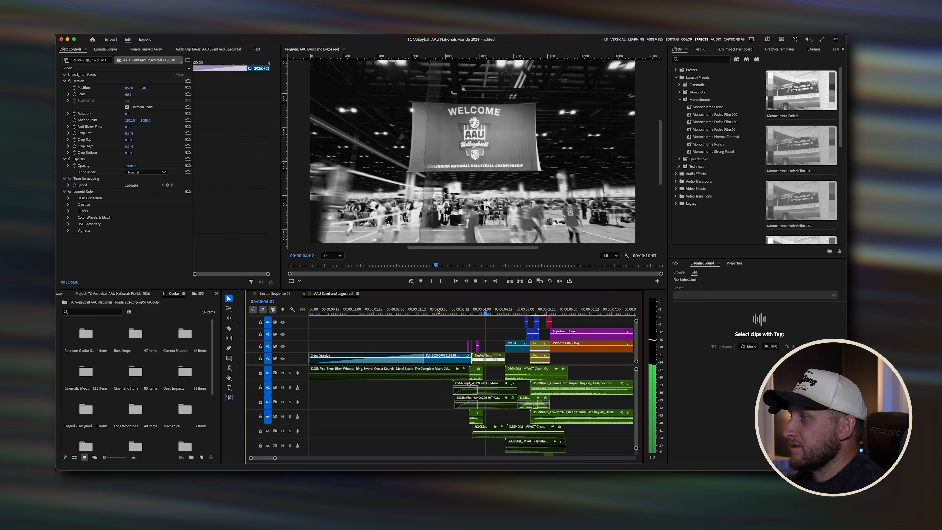
pyautogui.click(441, 312)
pyautogui.press('space')
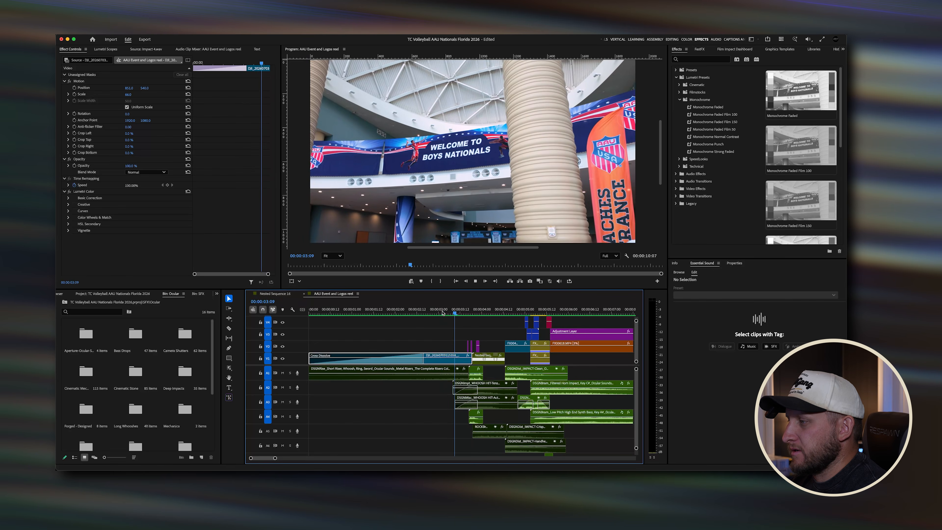
pyautogui.click(442, 313)
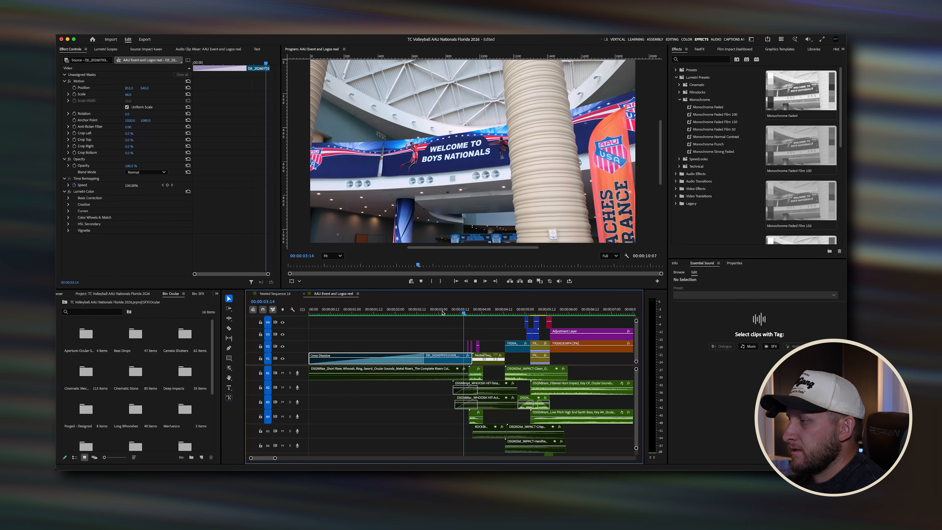
pyautogui.press('space')
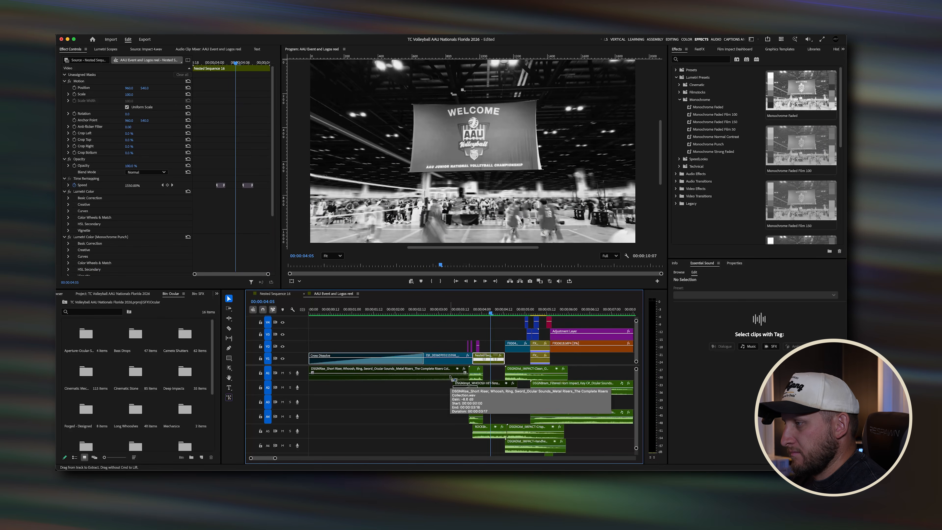
# Step: Reveal the ROCKBrk Short Rise and Hit sound clip from the lower audio track in the project panel
pyautogui.click(442, 401)
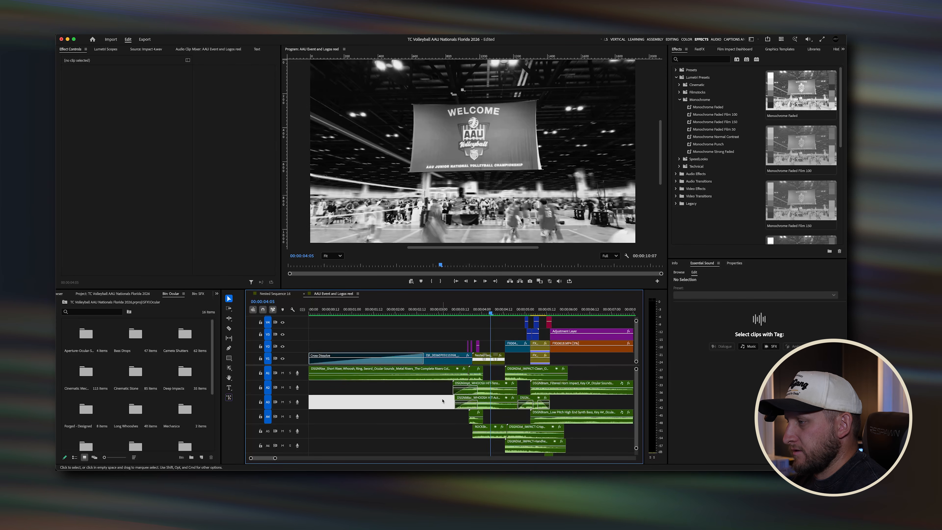
pyautogui.scroll(5, 449, 417)
pyautogui.scroll(-5, 448, 416)
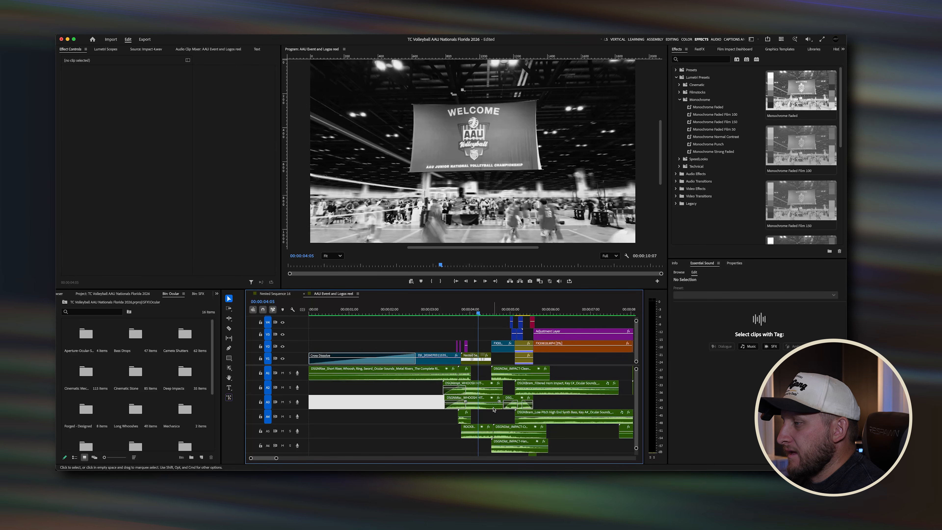
pyautogui.scroll(6, 482, 396)
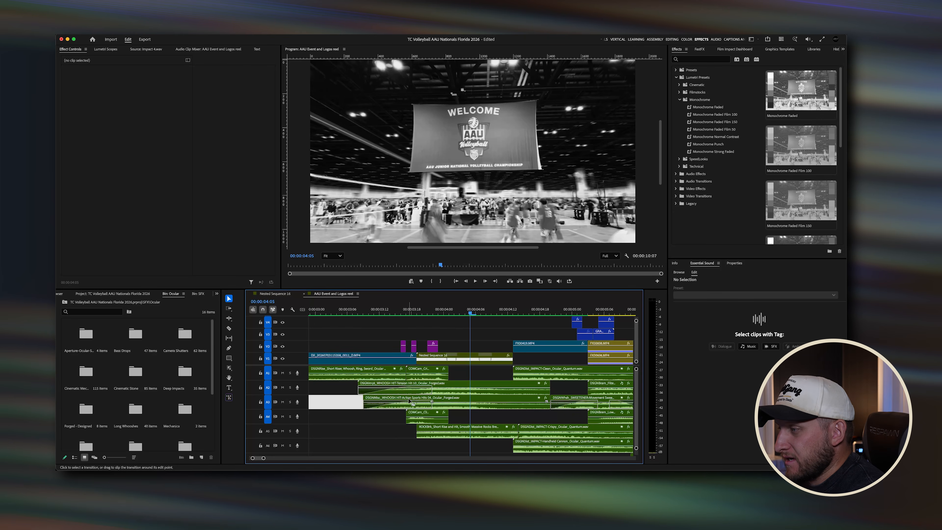
pyautogui.click(456, 435)
pyautogui.hscroll(2, 455, 435)
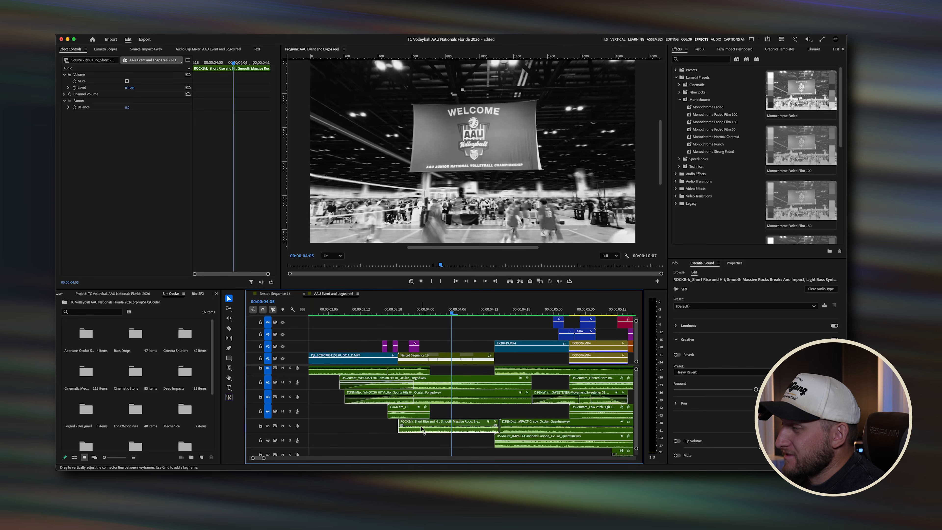
pyautogui.rightClick(445, 425)
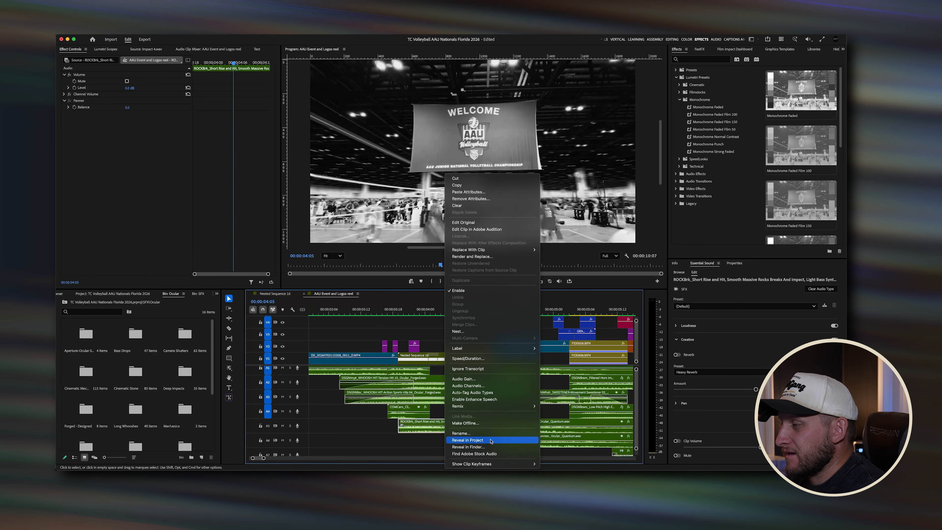
pyautogui.click(490, 441)
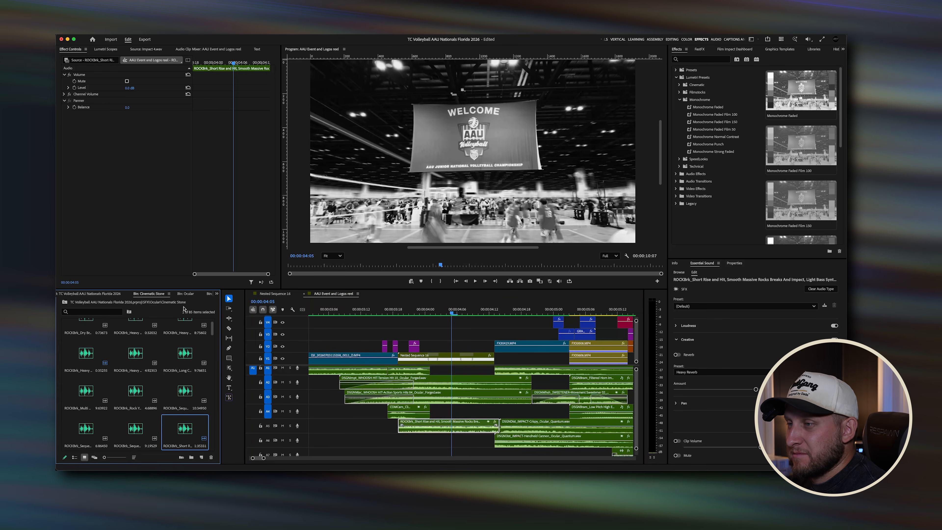
# Step: Open the ROCKBrk Short Rise and Hit file from the Cinematic Stone bin in the Source Monitor and play through it
pyautogui.click(64, 302)
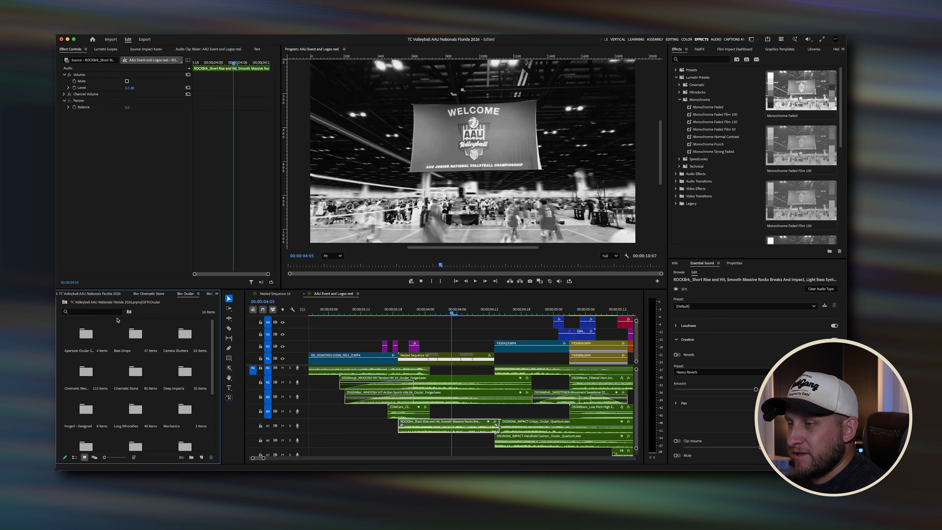
pyautogui.click(134, 382)
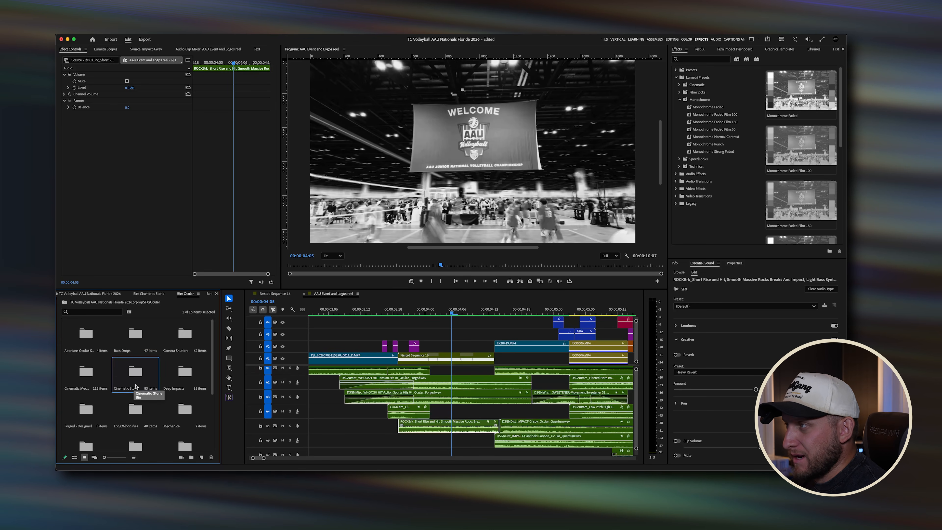
pyautogui.doubleClick(136, 385)
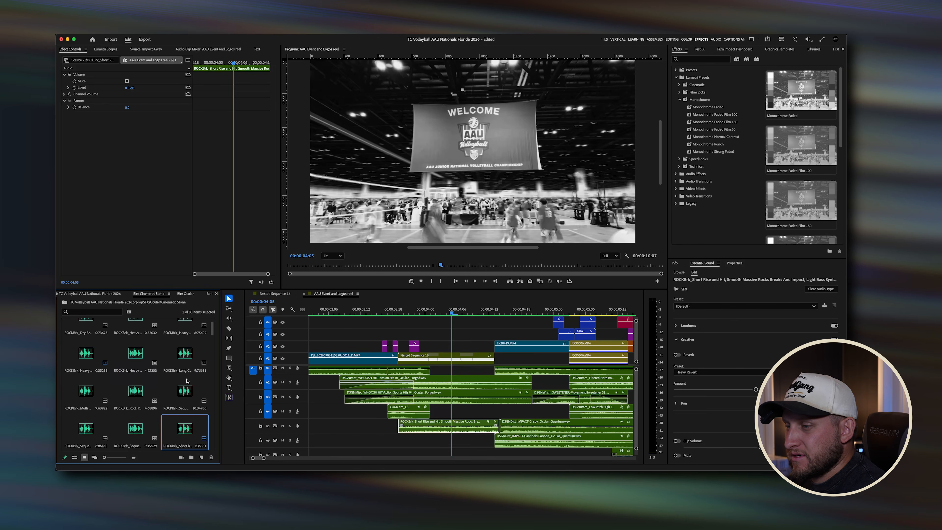
pyautogui.doubleClick(184, 428)
pyautogui.click(70, 265)
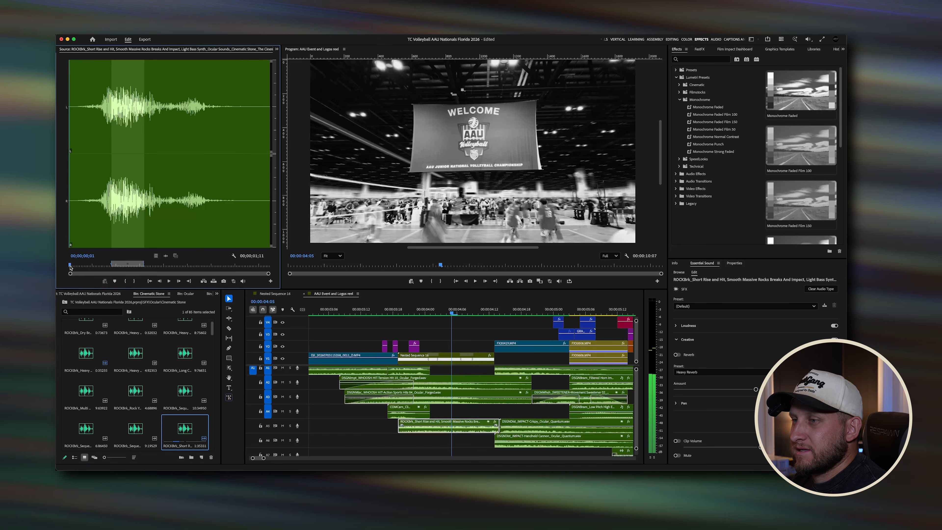
pyautogui.press('space')
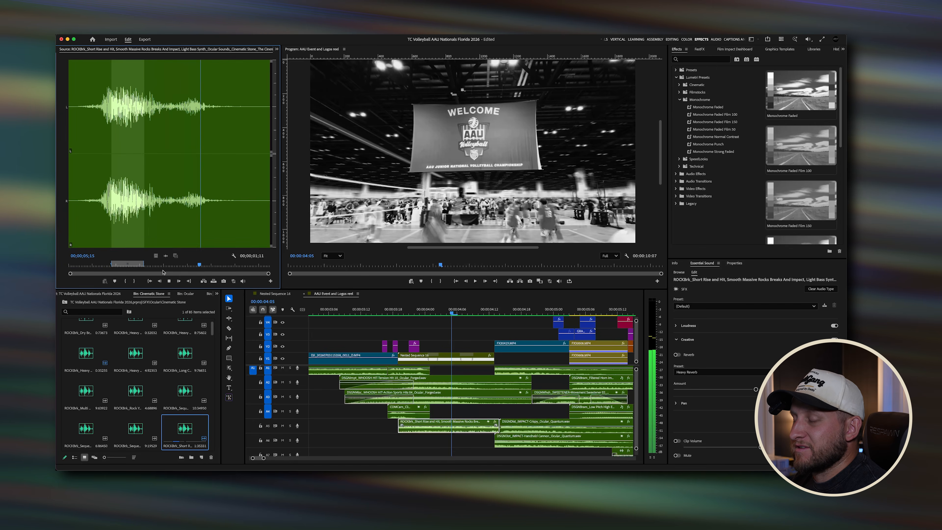
pyautogui.moveTo(87, 265); pyautogui.dragTo(112, 267)
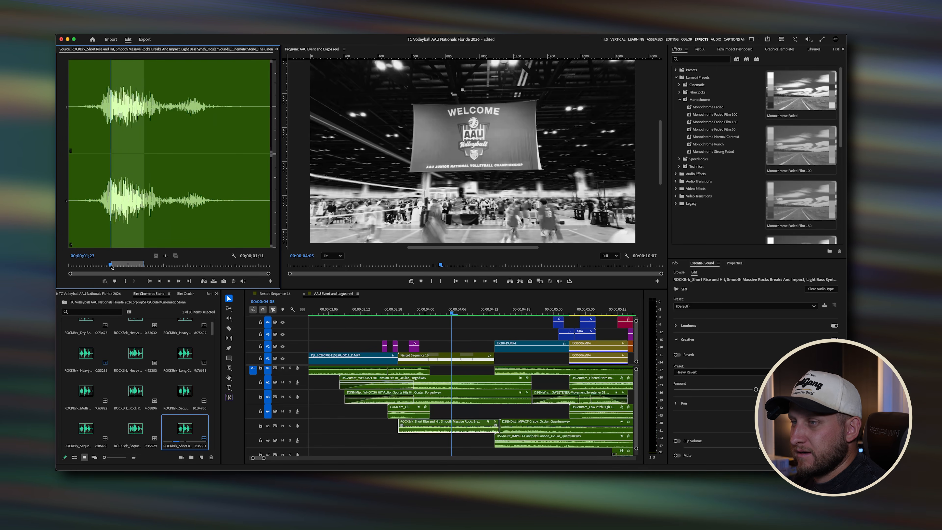
# Step: Replay the source sound and the welcome transition around 4 seconds, selecting the stacked sound clips beneath it
pyautogui.press('space')
pyautogui.press('space')
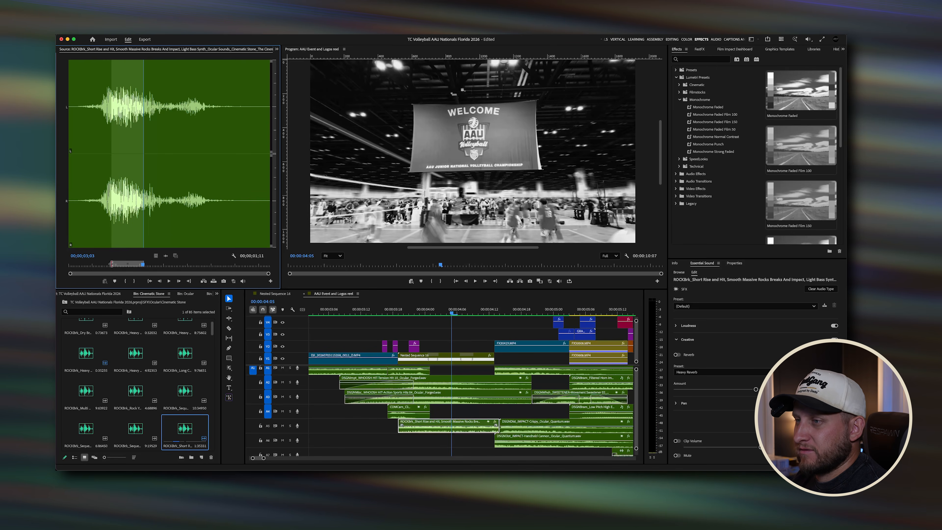
pyautogui.click(464, 413)
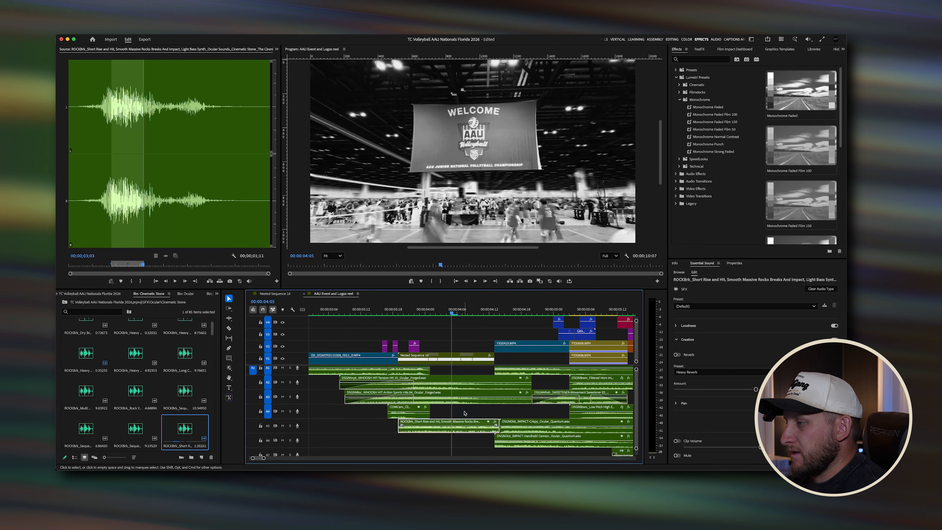
pyautogui.moveTo(465, 413); pyautogui.dragTo(393, 322)
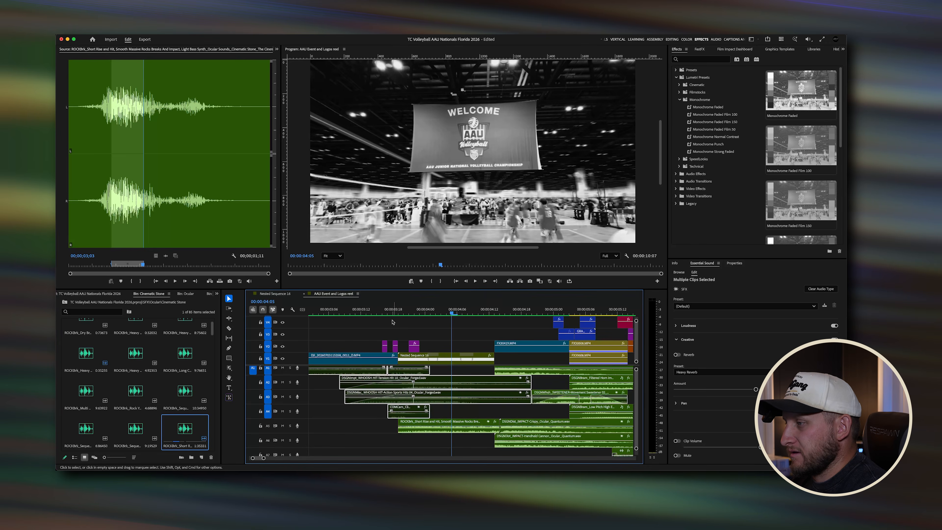
pyautogui.click(392, 322)
pyautogui.press('space')
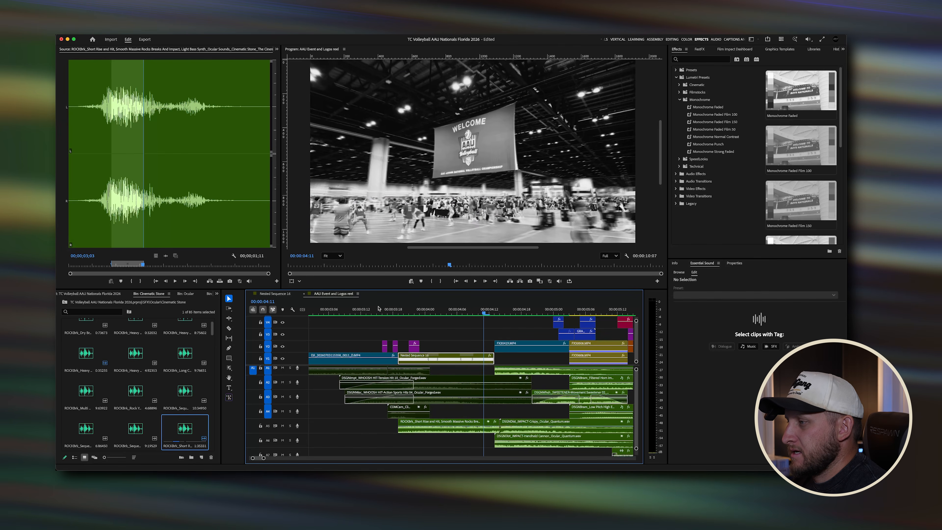
pyautogui.click(415, 311)
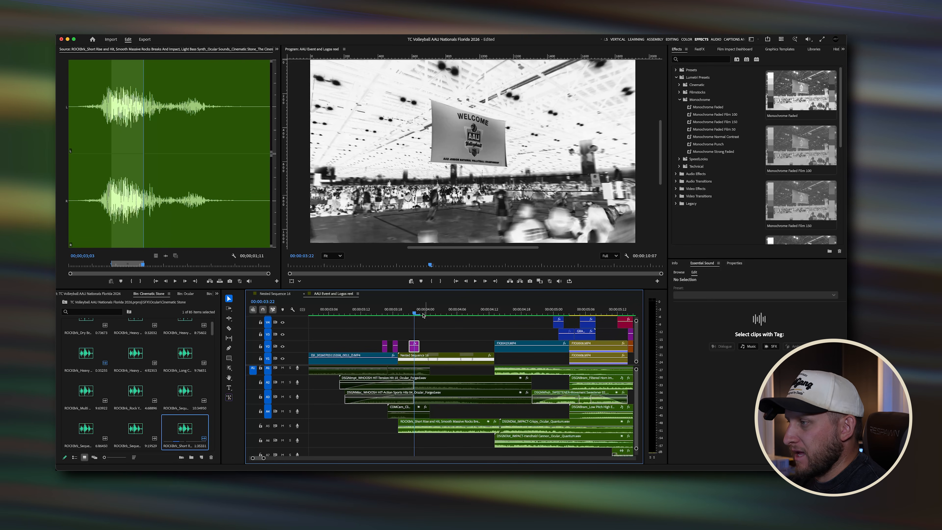
pyautogui.press('space')
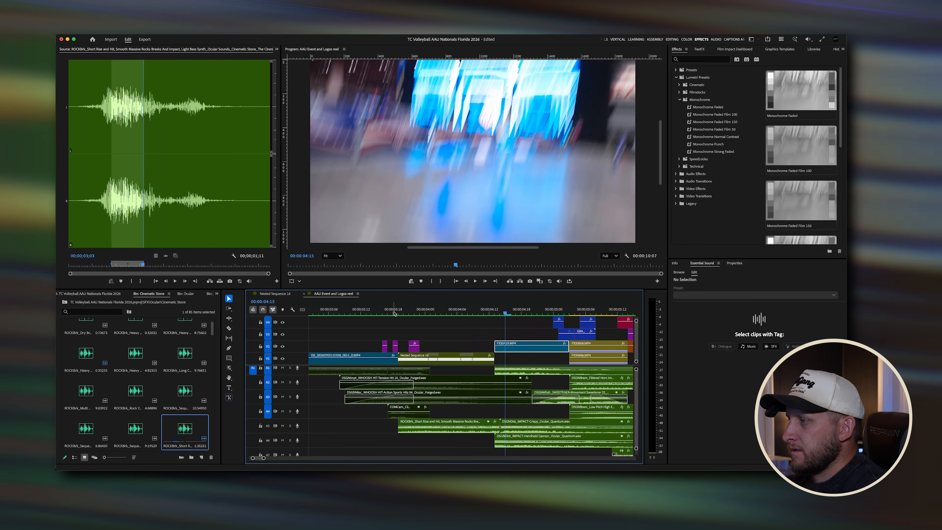
pyautogui.click(388, 313)
pyautogui.press('space')
pyautogui.press('space')
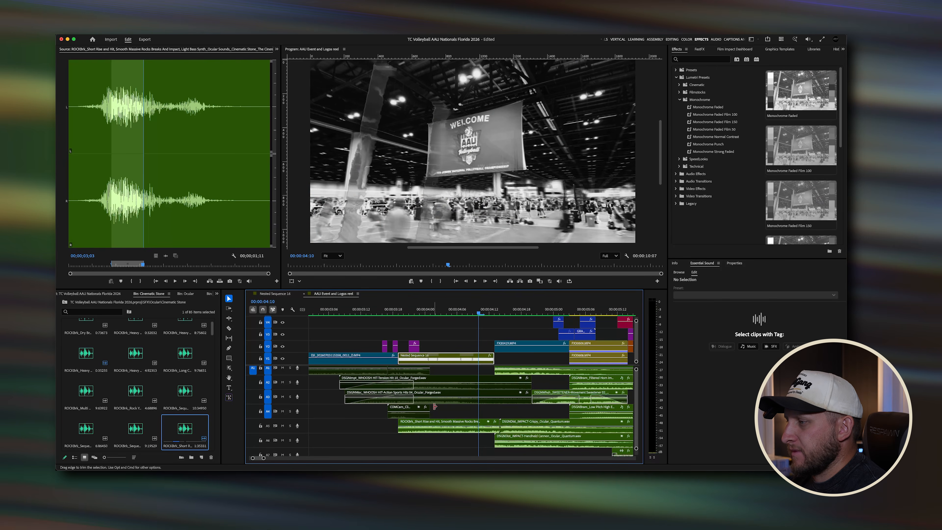
# Step: Select the whoosh and impact clips under the transition and replay it from about 3 seconds
pyautogui.moveTo(434, 406); pyautogui.dragTo(380, 350)
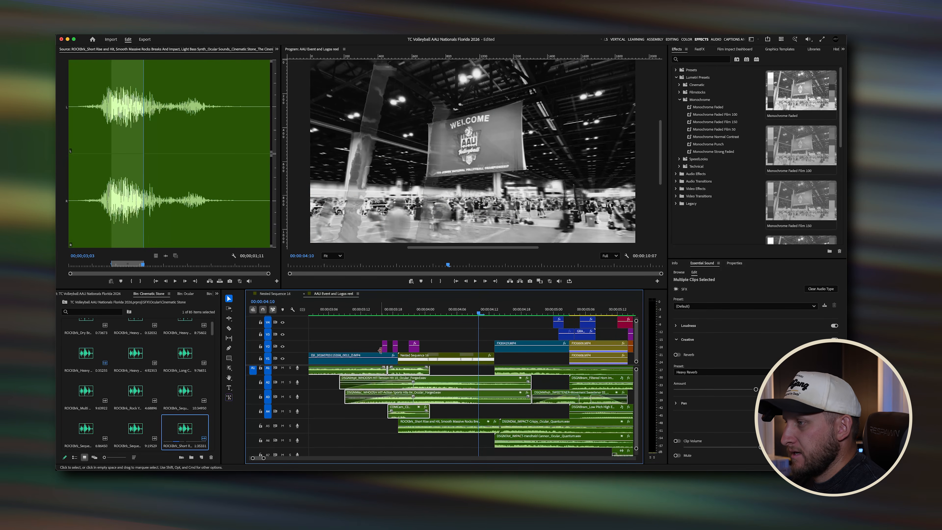
pyautogui.click(367, 312)
pyautogui.press('space')
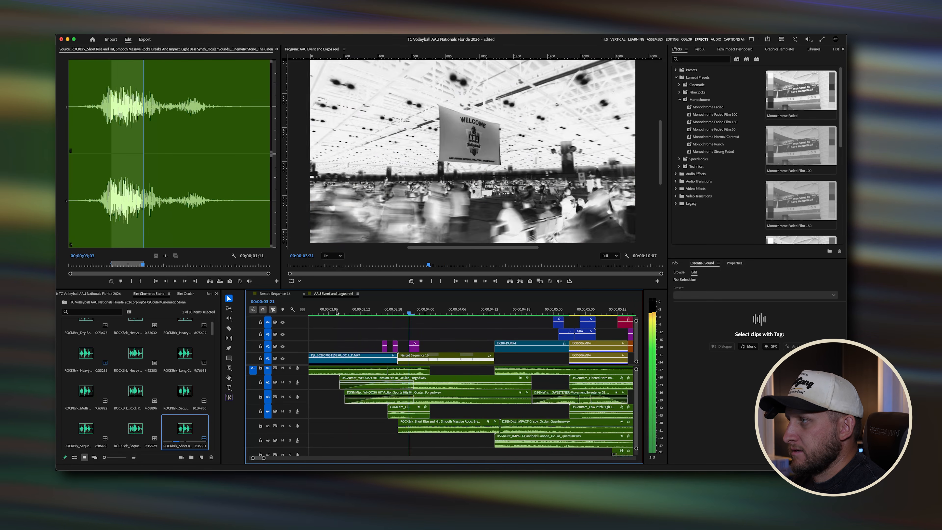
pyautogui.press('space')
pyautogui.press('-')
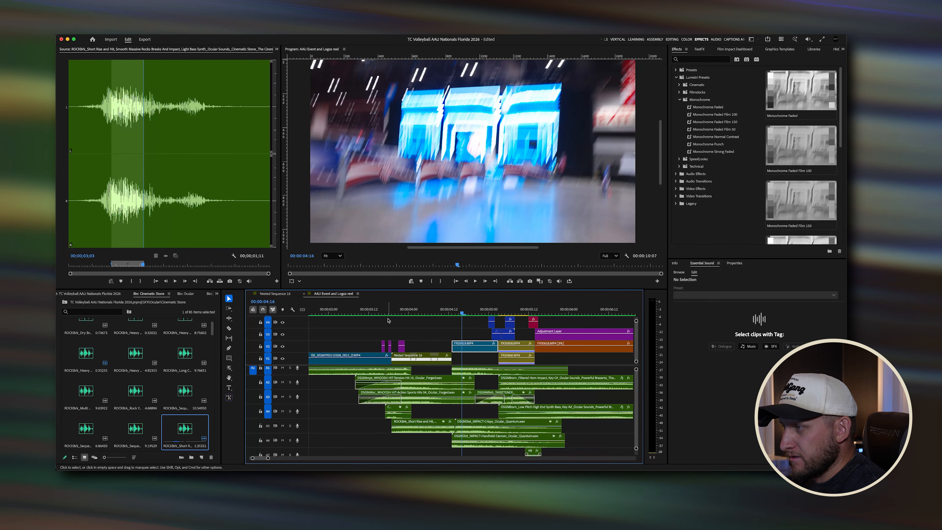
pyautogui.click(354, 311)
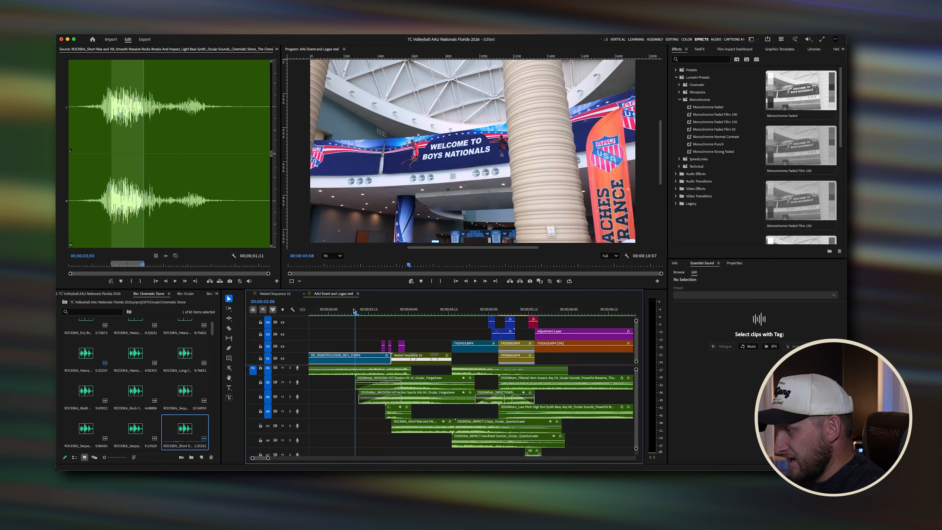
pyautogui.press('space')
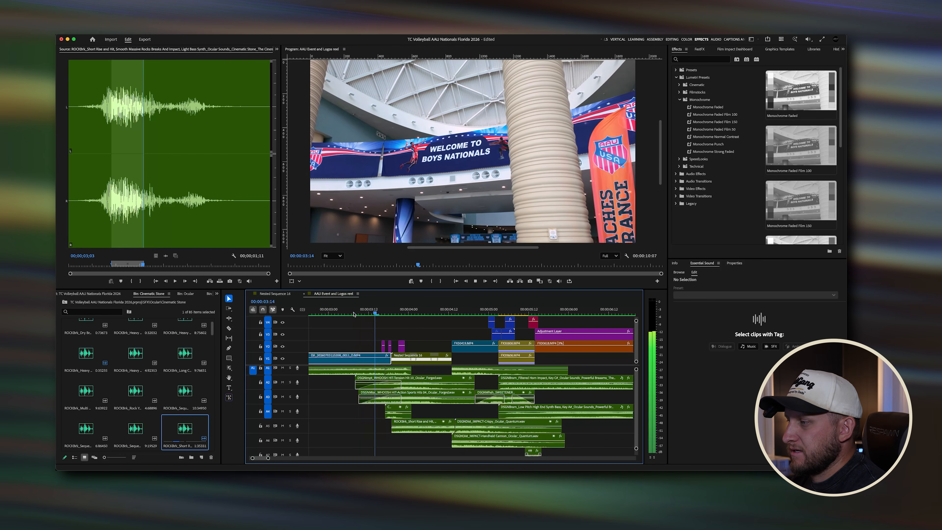
# Step: Disable the whoosh and impact sound clips stacked under the transition around 4 seconds
pyautogui.hscroll(3, 353, 314)
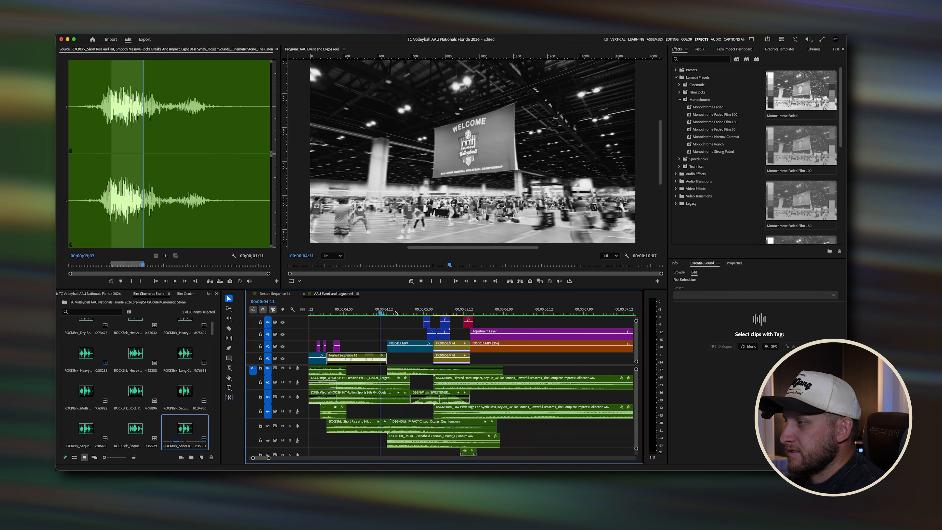
pyautogui.moveTo(388, 314); pyautogui.dragTo(400, 314)
pyautogui.click(388, 313)
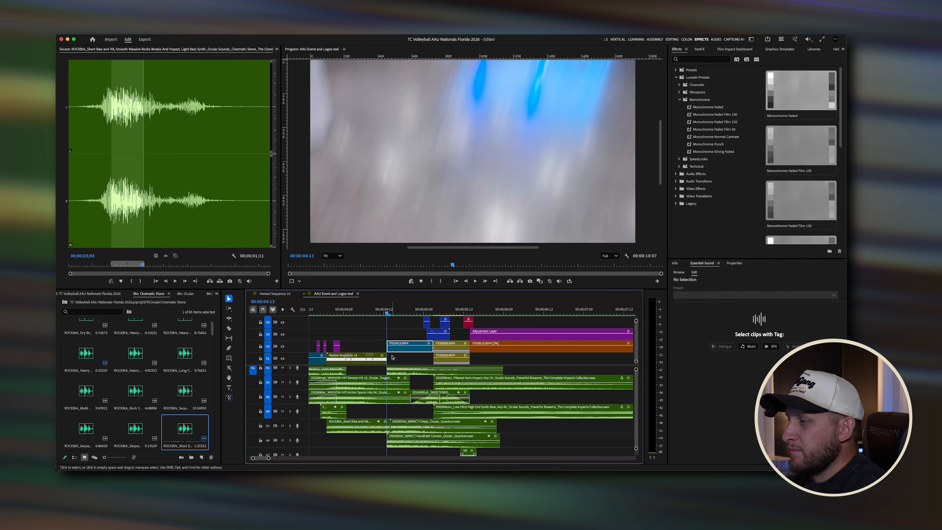
pyautogui.scroll(3, 392, 360)
pyautogui.scroll(1, 395, 378)
pyautogui.click(429, 375)
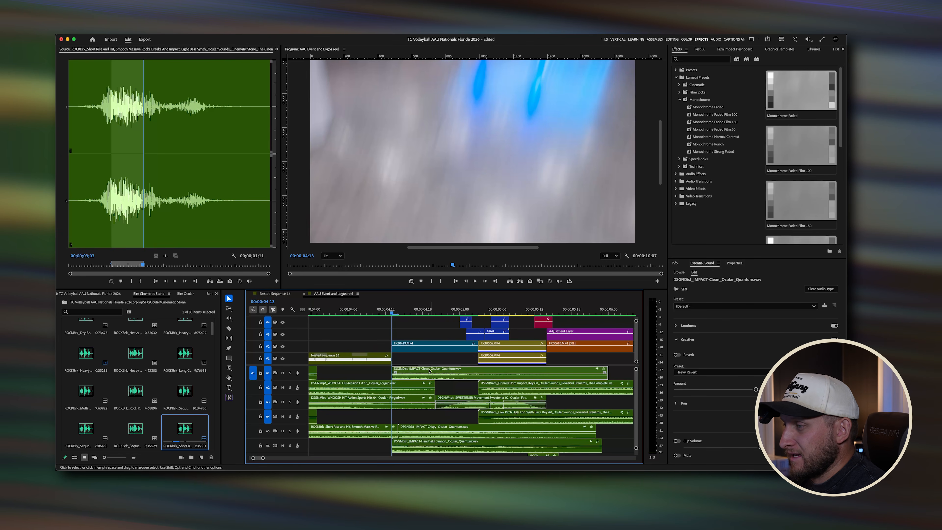
pyautogui.moveTo(373, 375); pyautogui.dragTo(389, 422)
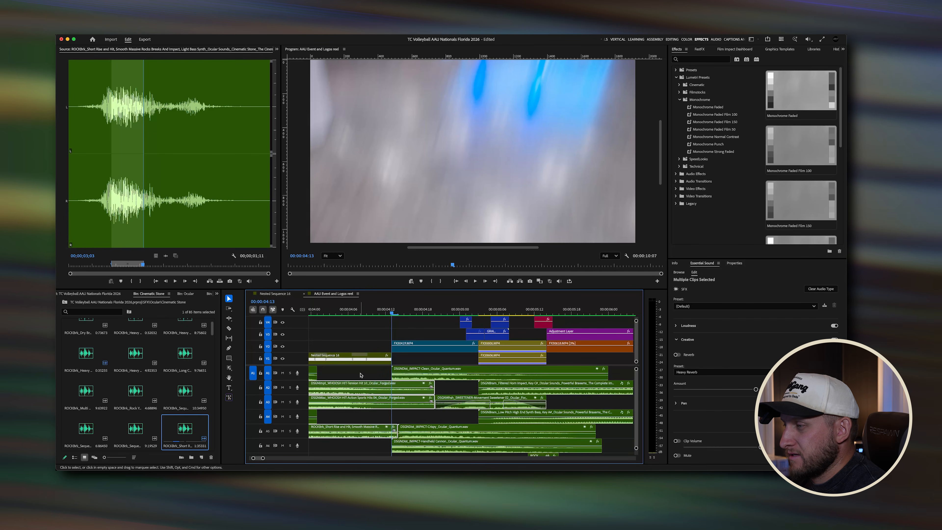
pyautogui.moveTo(360, 374); pyautogui.dragTo(381, 407)
pyautogui.press('shift+super+e')
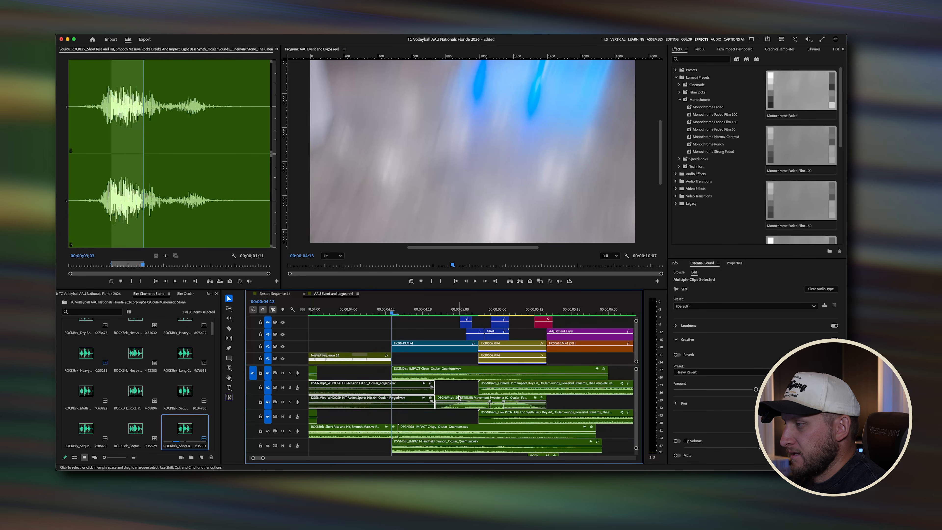
# Step: Replay the transition around 4 seconds repeatedly, then undo disabling the sound clips
pyautogui.click(433, 370)
pyautogui.click(376, 310)
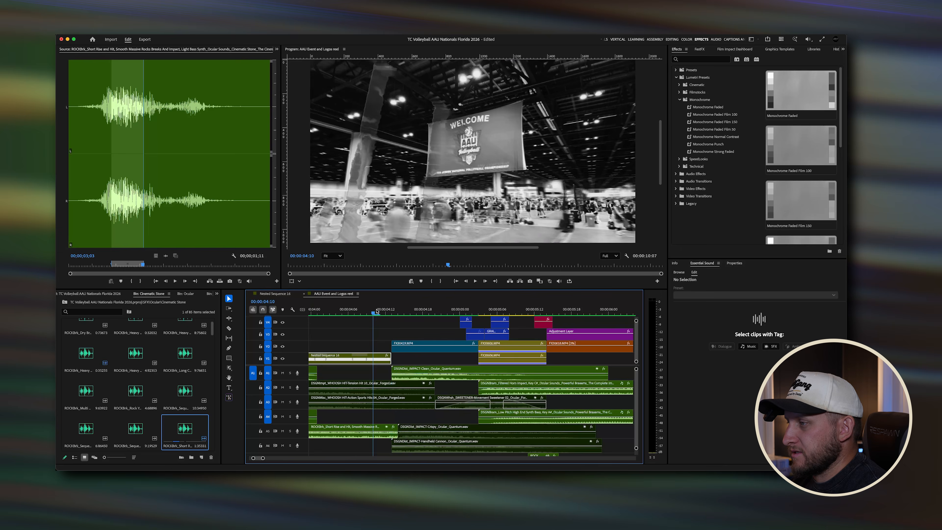
pyautogui.press('space')
pyautogui.press('space')
pyautogui.click(388, 310)
pyautogui.press('space')
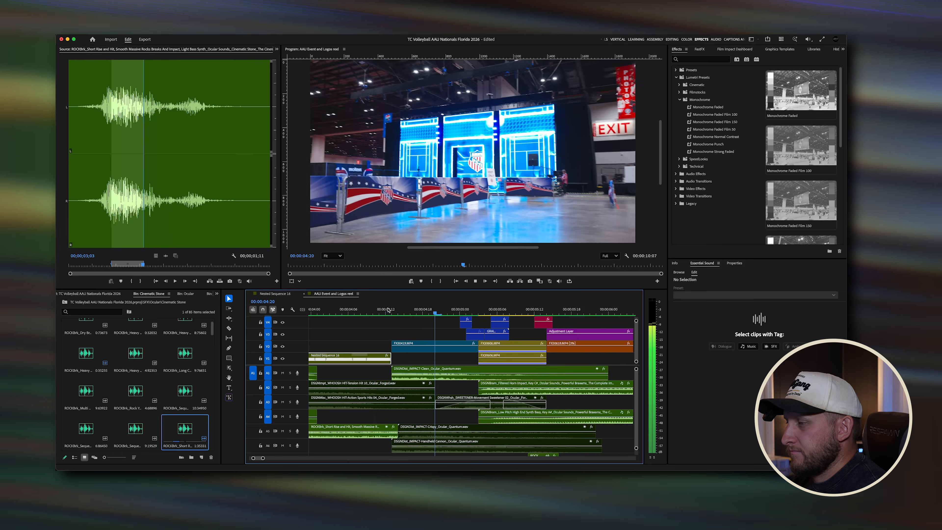
pyautogui.press('space')
pyautogui.click(394, 313)
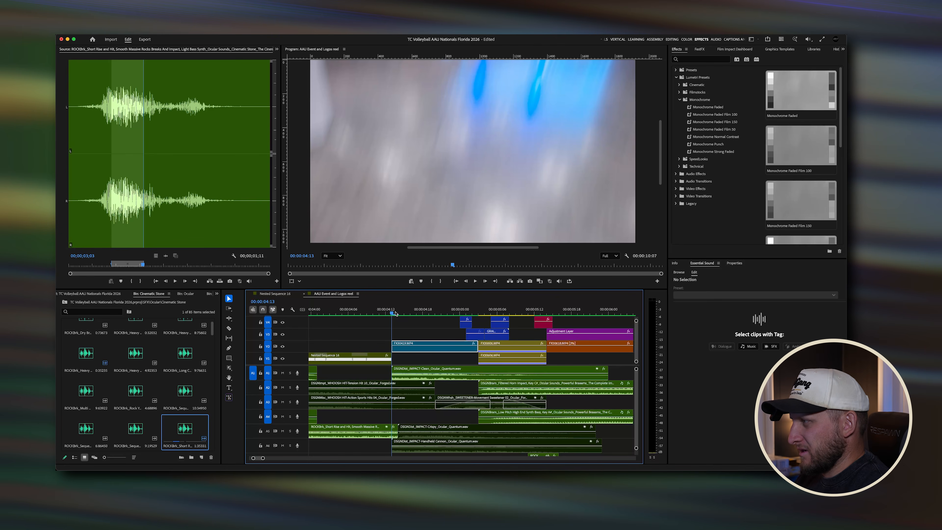
pyautogui.press('space')
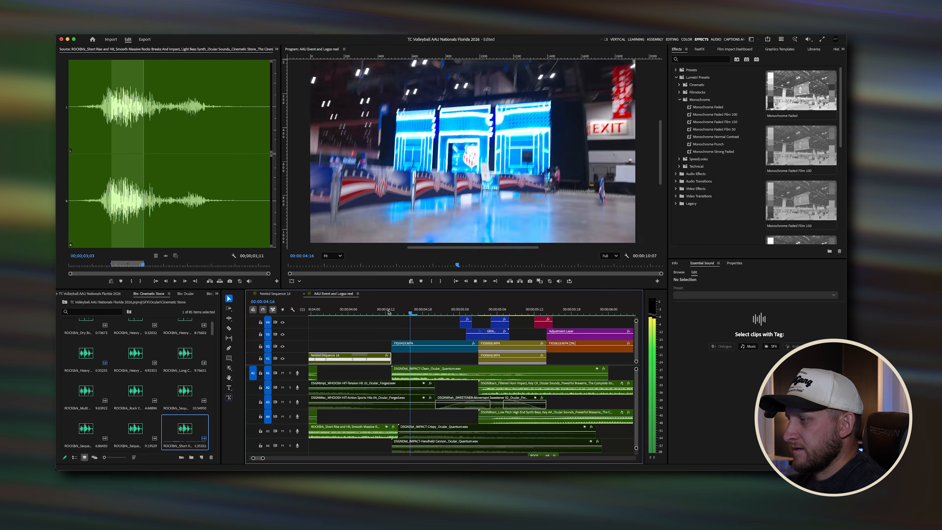
pyautogui.press('space')
pyautogui.click(392, 311)
pyautogui.press('space')
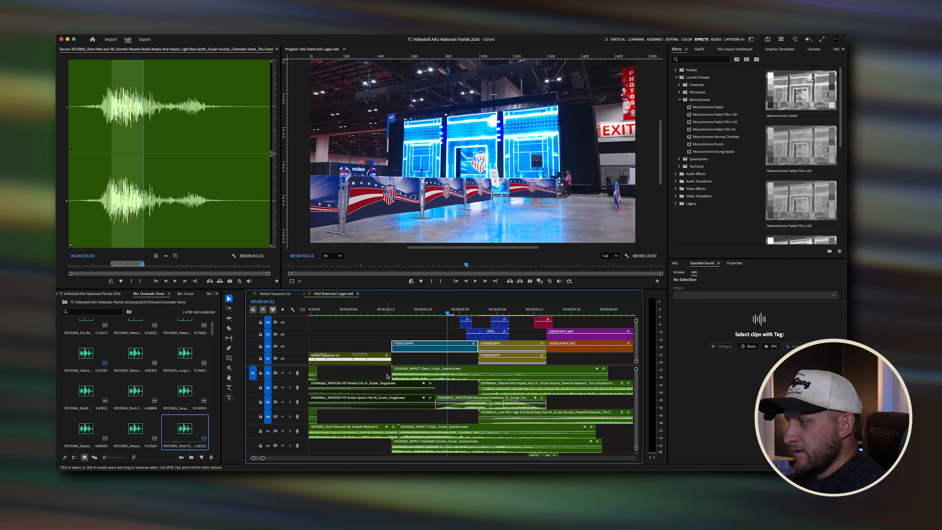
pyautogui.press('super+z')
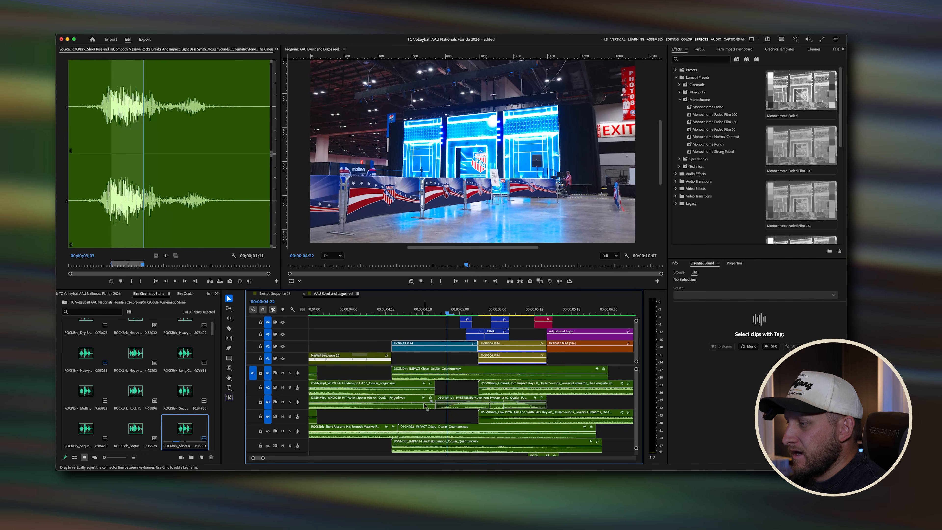
# Step: Disable the Handheld Cannon impact sound clip on the lower audio track
pyautogui.scroll(-3, 435, 391)
pyautogui.click(436, 391)
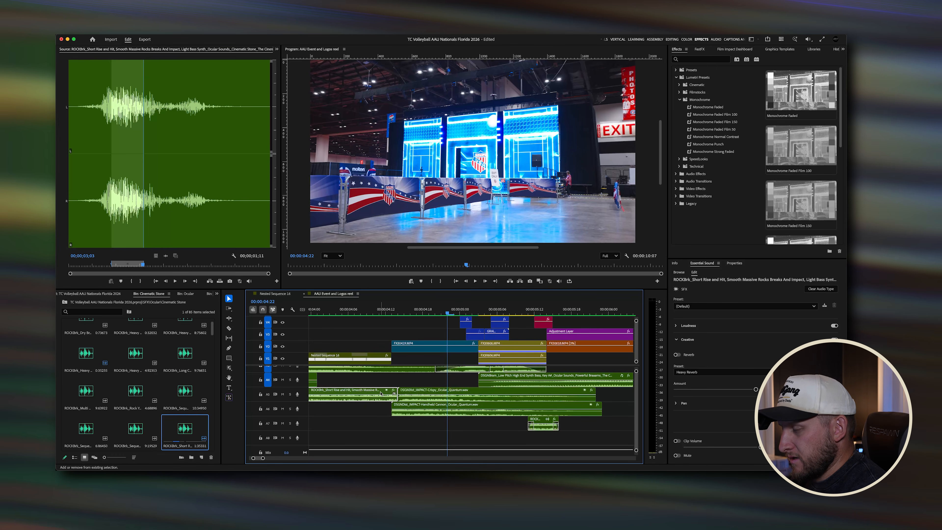
pyautogui.scroll(3, 426, 390)
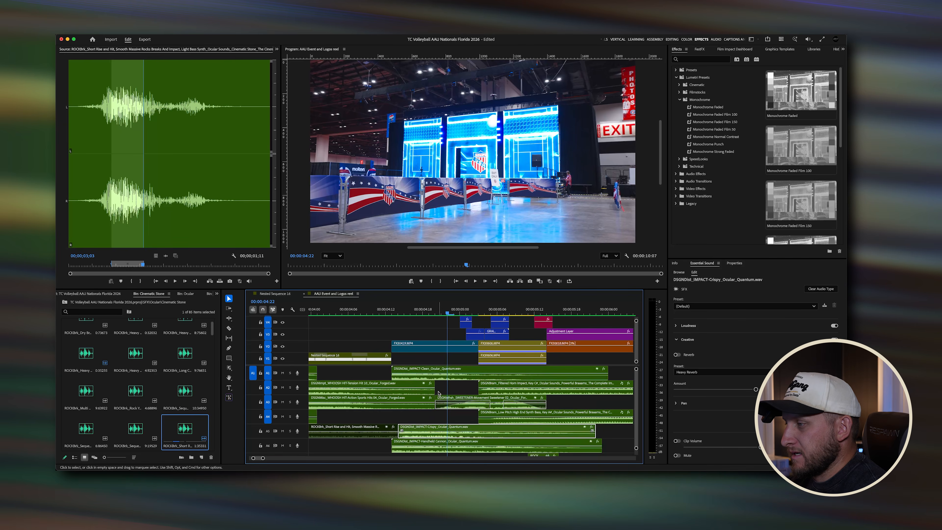
pyautogui.click(394, 373)
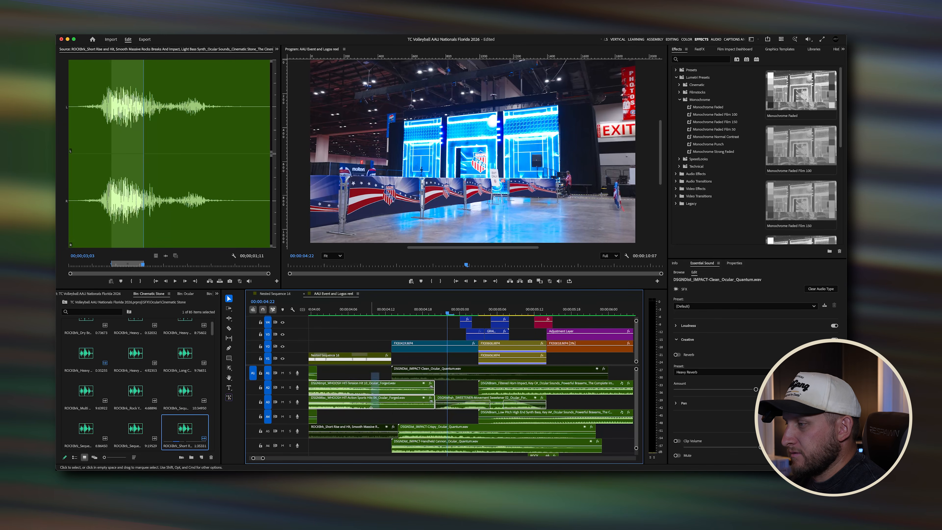
pyautogui.scroll(-2, 408, 400)
pyautogui.click(423, 429)
pyautogui.press('shift+super+e')
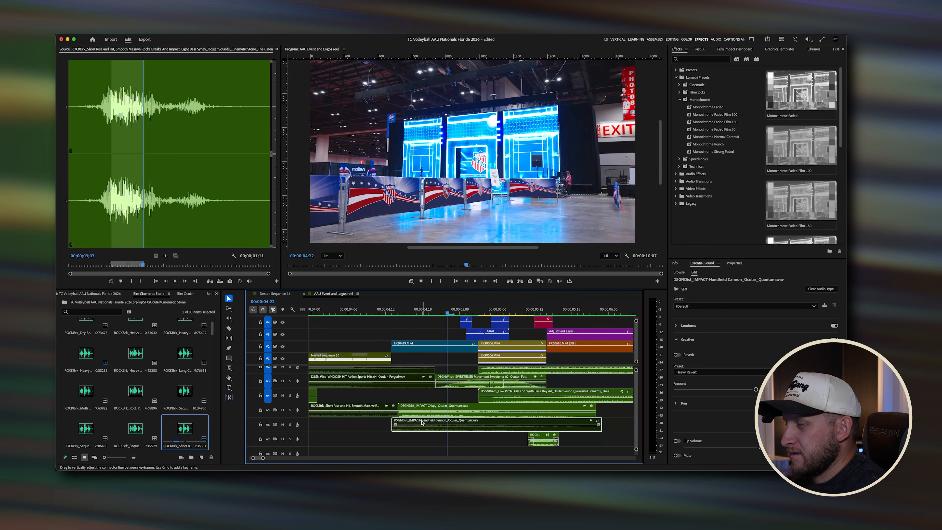
# Step: Replay the transition around 4 to 5 seconds with the Handheld Cannon impact disabled
pyautogui.click(375, 312)
pyautogui.press('space')
pyautogui.press('space')
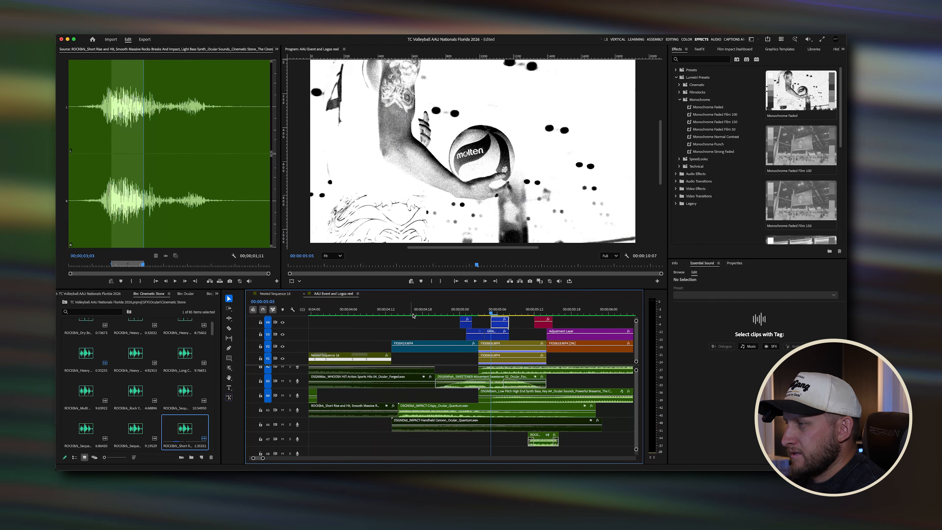
pyautogui.click(404, 313)
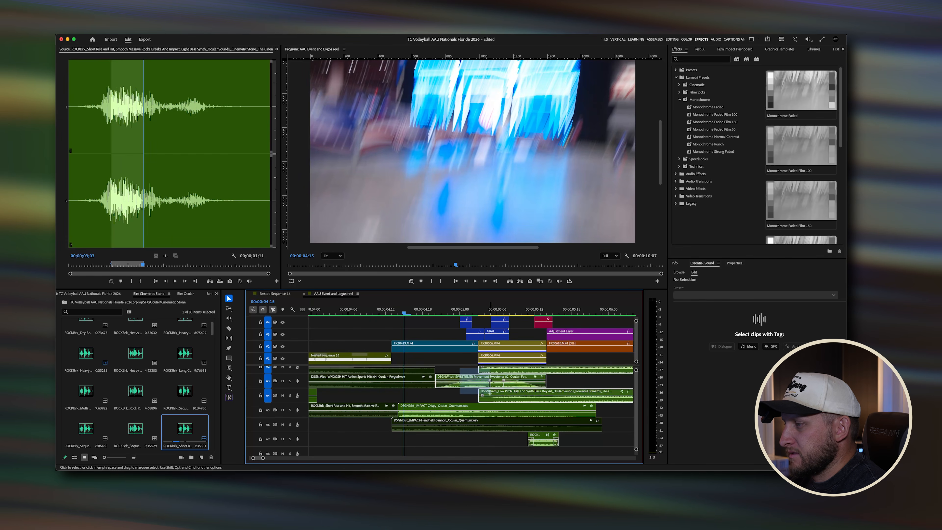
pyautogui.click(385, 311)
pyautogui.press('space')
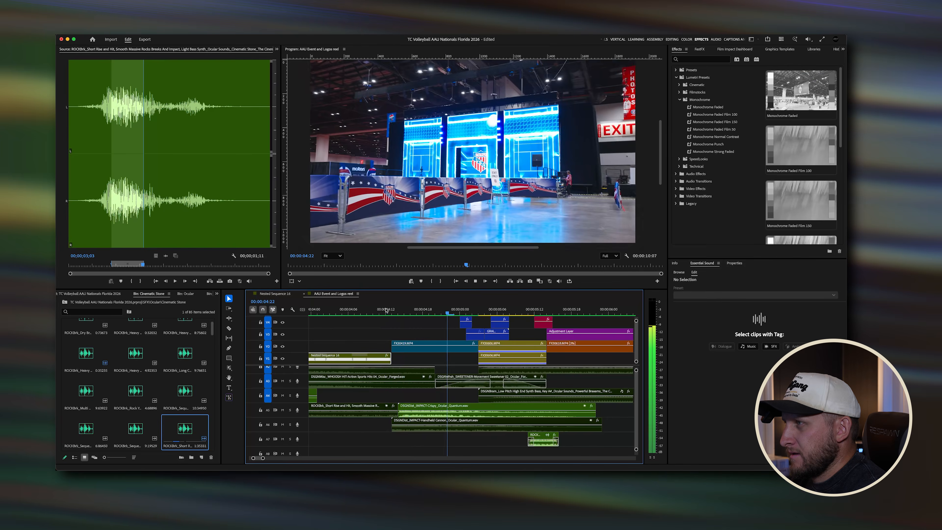
pyautogui.press('space')
# Step: Select the Crispy and Clean impact clips and replay the transition around 4 seconds again
pyautogui.click(452, 408)
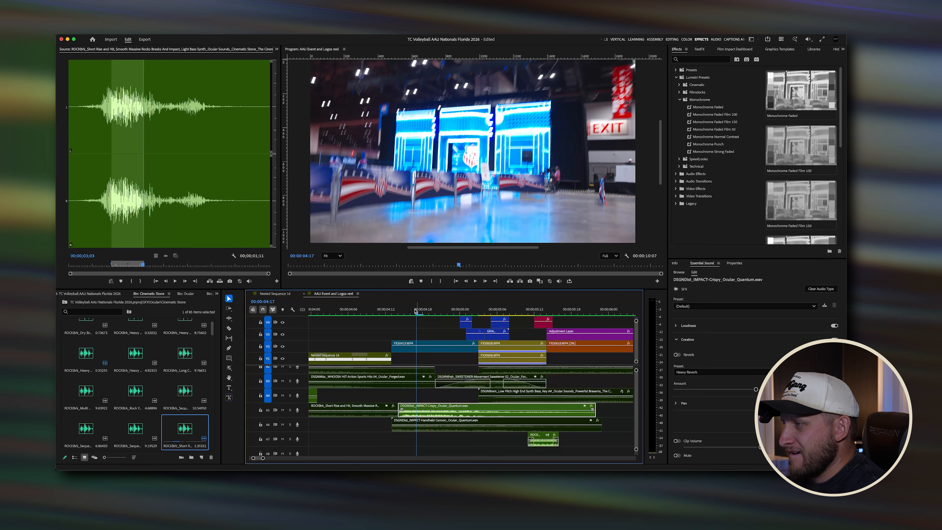
pyautogui.click(391, 312)
pyautogui.press('space')
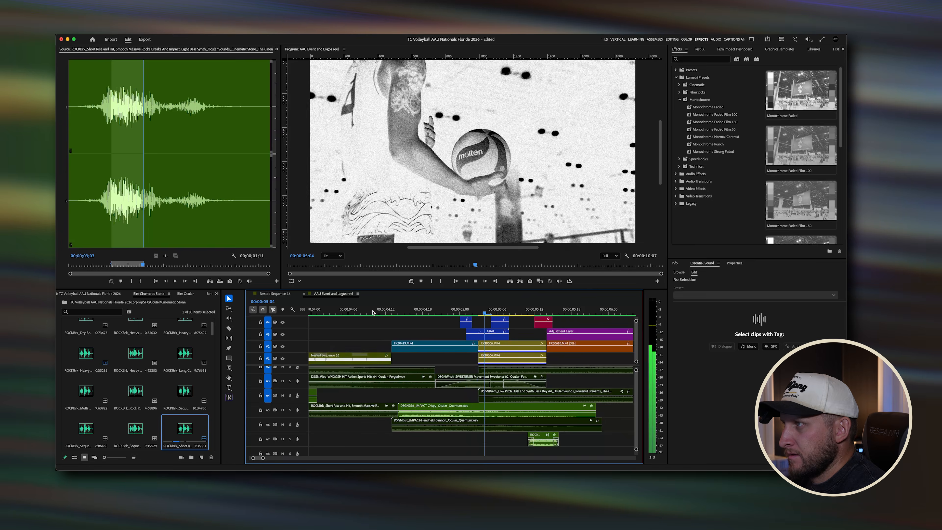
pyautogui.press('space')
pyautogui.scroll(2, 427, 399)
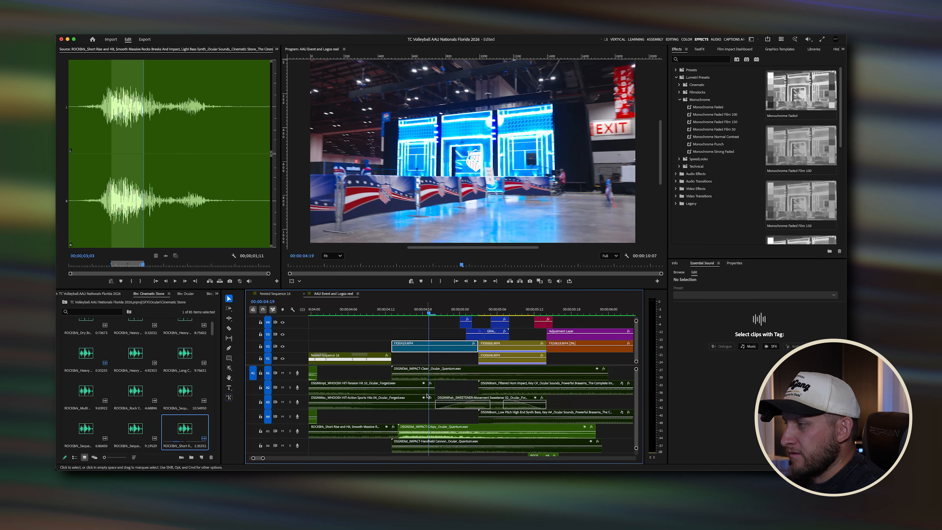
pyautogui.click(411, 373)
pyautogui.click(366, 307)
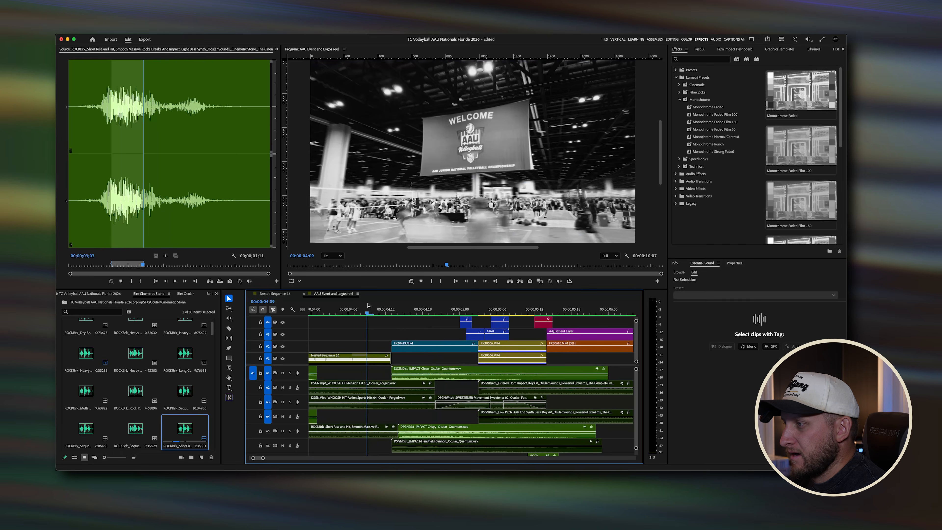
pyautogui.press('space')
pyautogui.click(365, 306)
pyautogui.press('space')
pyautogui.press('space')
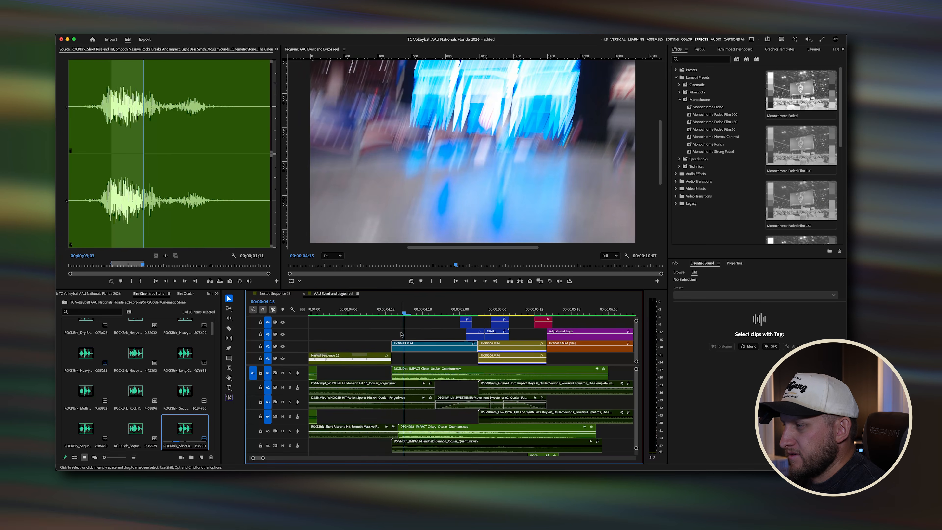
# Step: Scrub the playhead across the transition around 4 seconds, selecting the impact clips, and replay it
pyautogui.moveTo(404, 313); pyautogui.dragTo(399, 315)
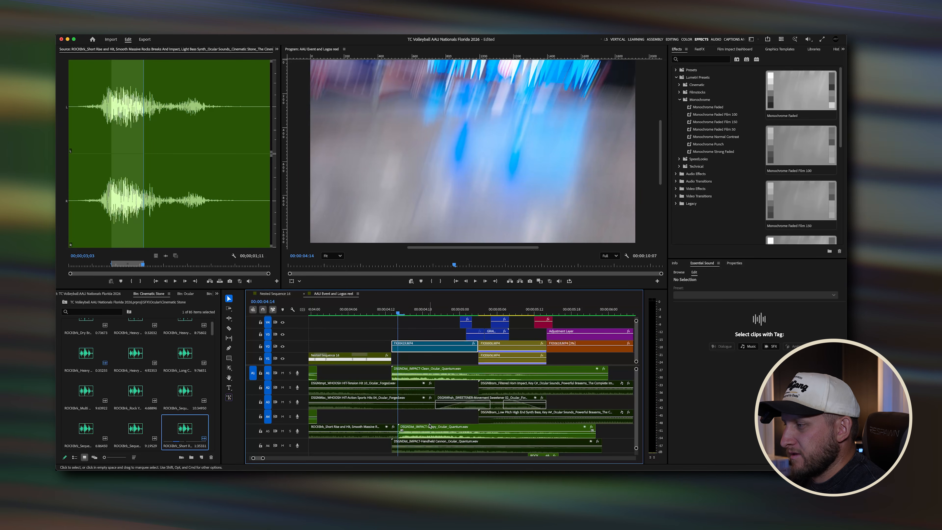
pyautogui.scroll(-2, 429, 425)
pyautogui.moveTo(399, 314); pyautogui.dragTo(452, 314)
pyautogui.click(454, 415)
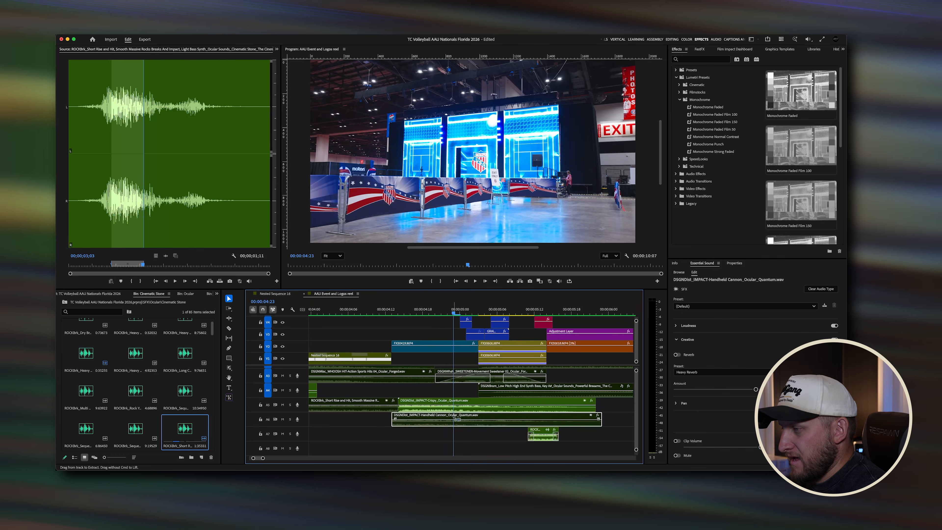
pyautogui.click(453, 406)
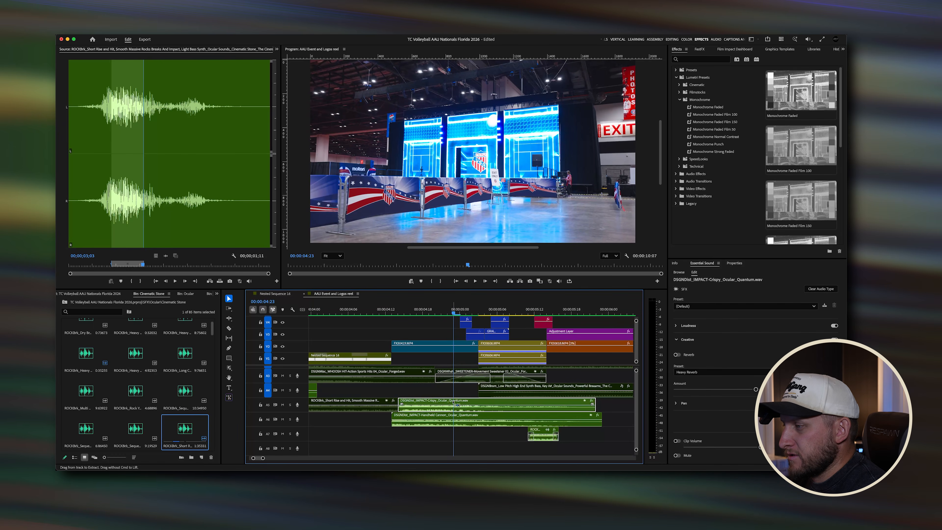
pyautogui.scroll(2, 452, 404)
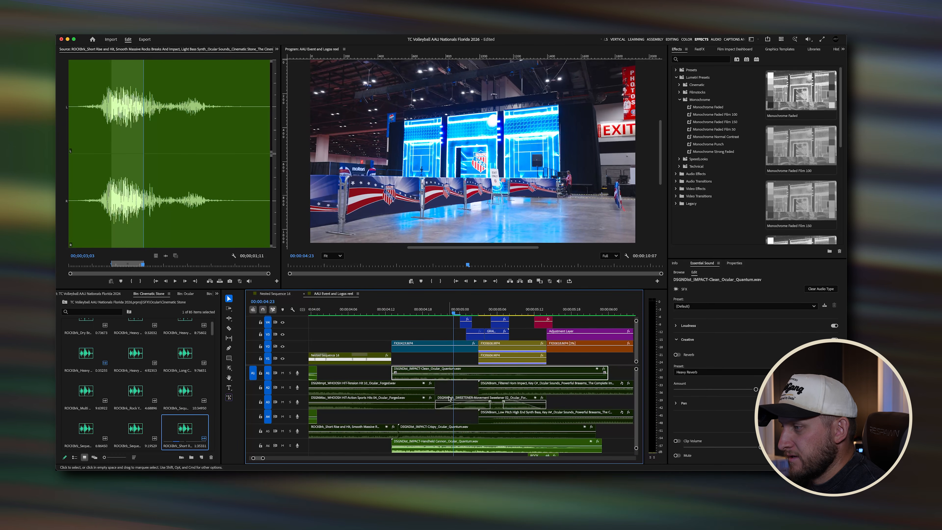
pyautogui.scroll(-2, 442, 382)
pyautogui.click(378, 314)
pyautogui.moveTo(378, 316); pyautogui.dragTo(408, 317)
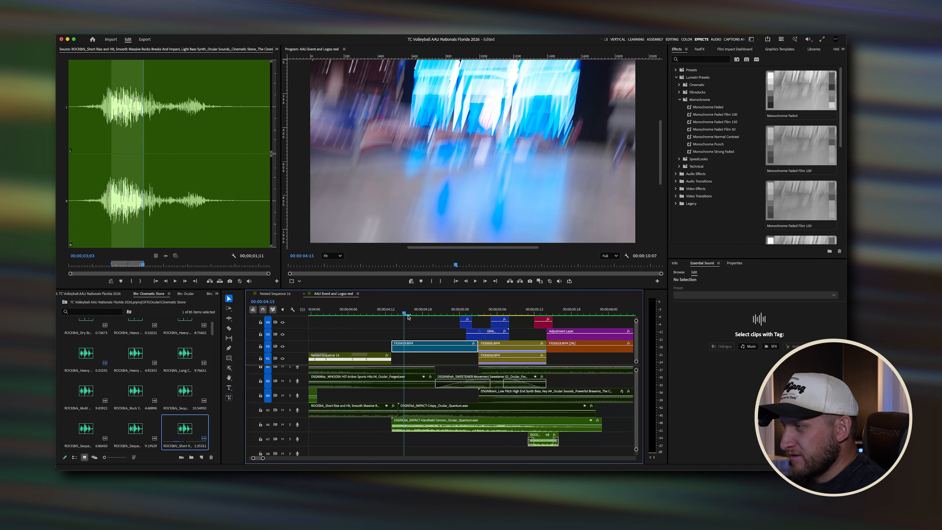
pyautogui.press('space')
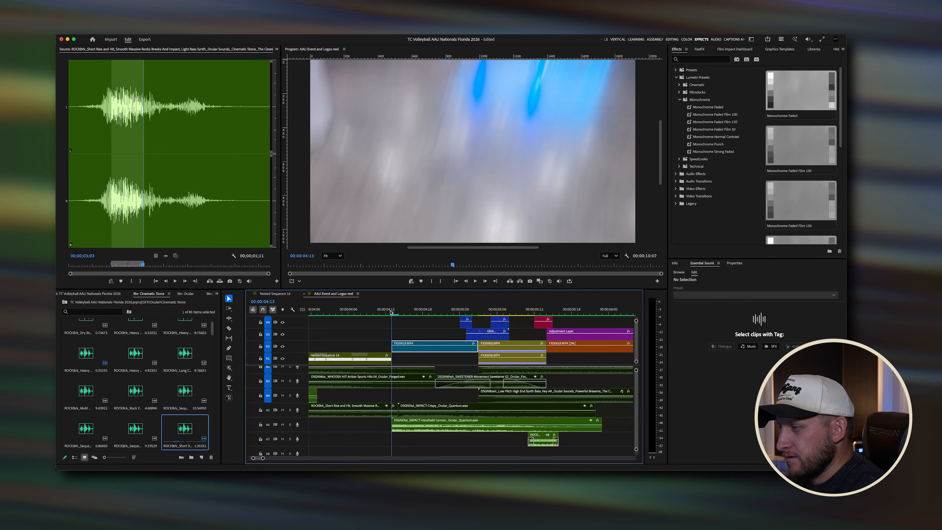
pyautogui.press('space')
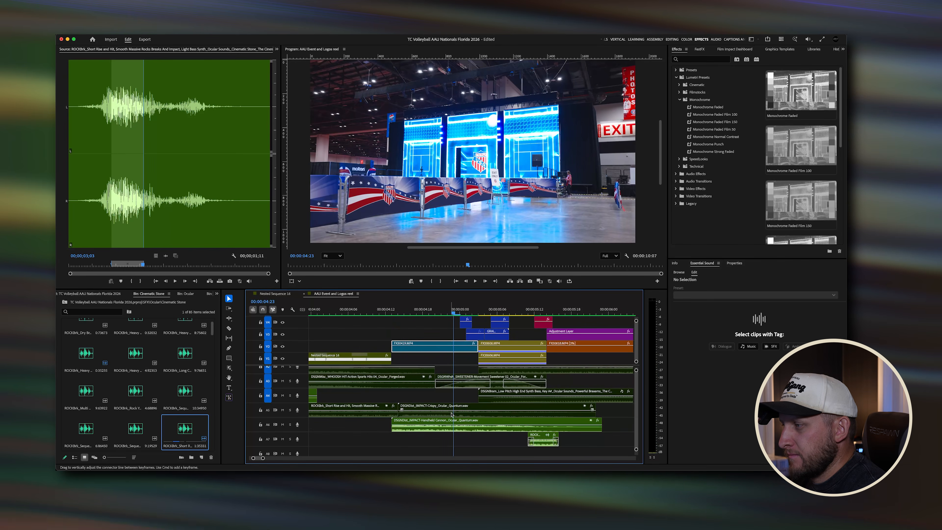
# Step: Toggle the enabled state of the Crispy impact clip and replay the sequence from about 4 seconds
pyautogui.click(445, 404)
pyautogui.scroll(2, 439, 382)
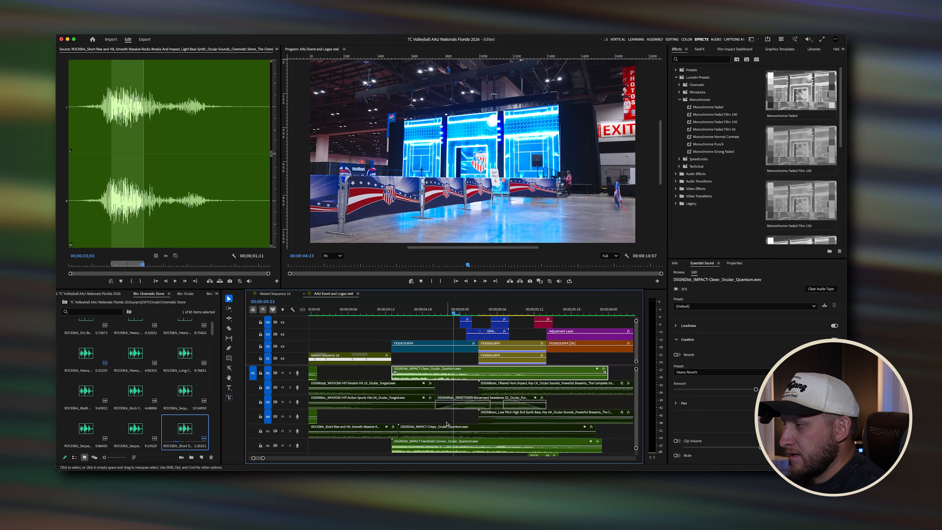
pyautogui.press('shift+super+e')
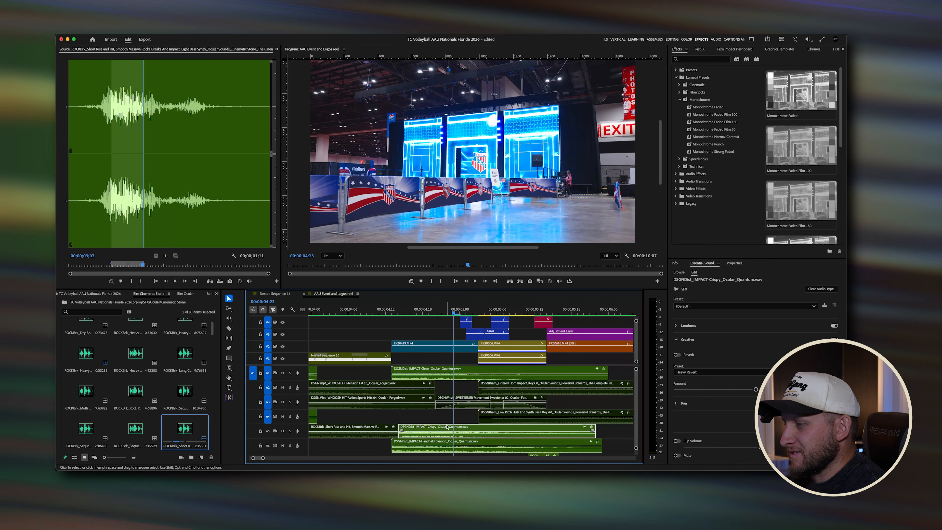
pyautogui.click(356, 310)
pyautogui.press('space')
pyautogui.press('space')
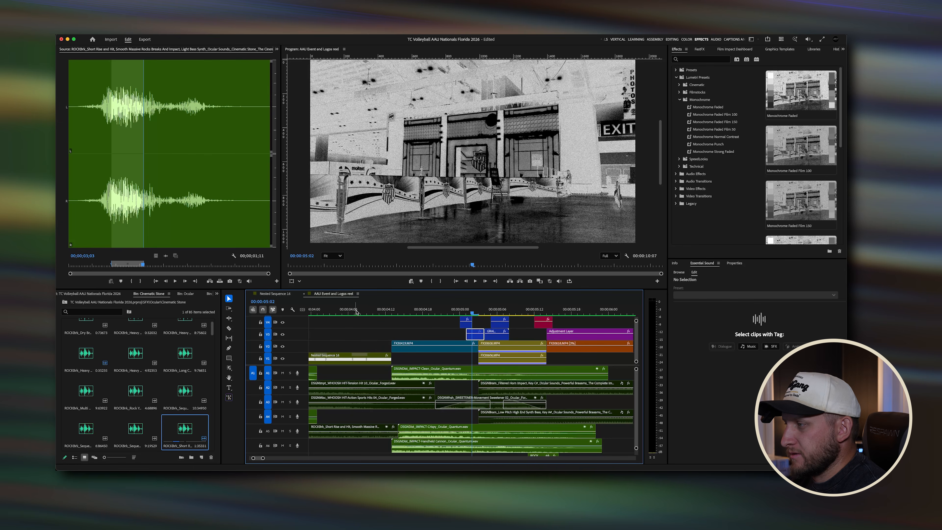
pyautogui.click(356, 310)
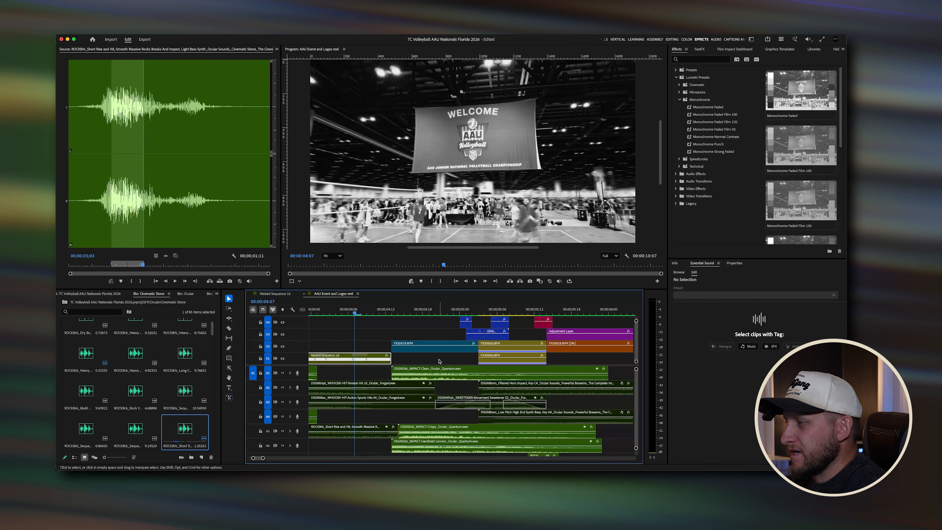
pyautogui.press('space')
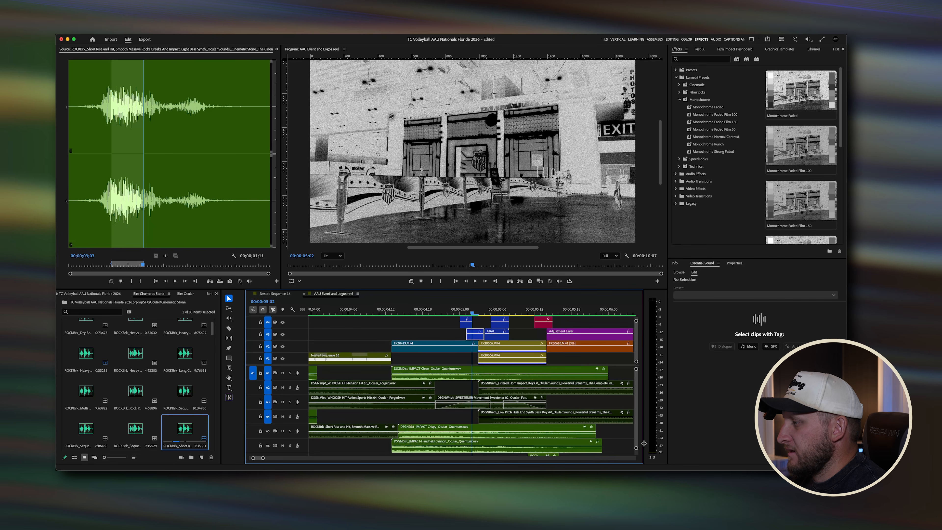
# Step: Collapse the audio track heights and toggle the enabled state of the sweetener and Clean impact clips
pyautogui.moveTo(636, 448); pyautogui.dragTo(636, 450)
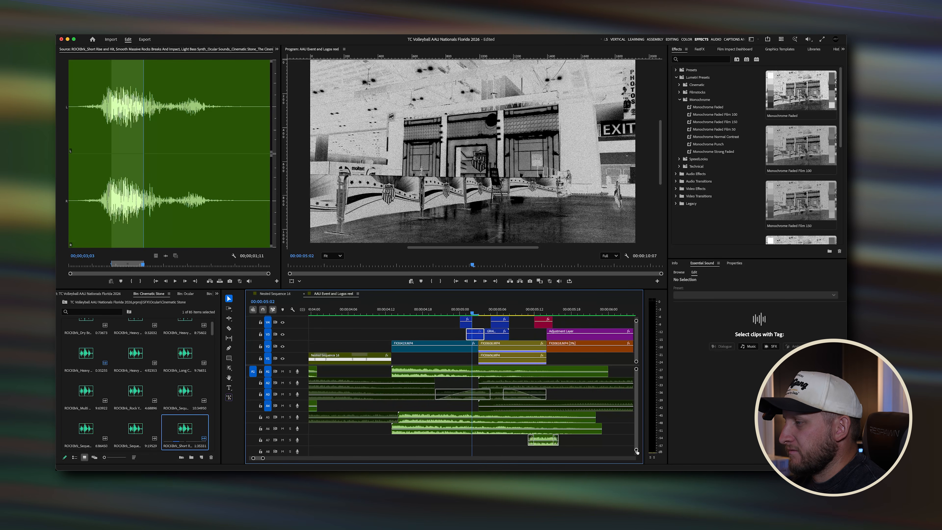
pyautogui.click(497, 393)
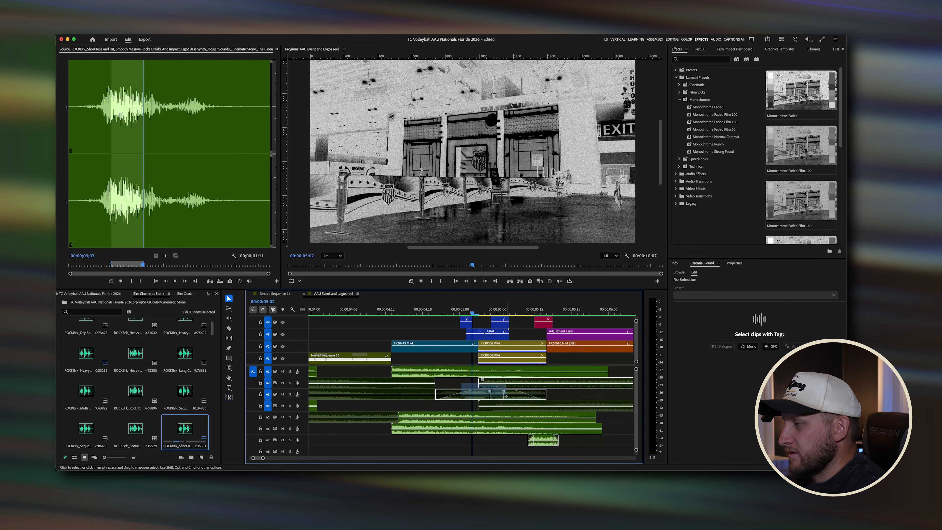
pyautogui.keyDown('shift'); pyautogui.click(510, 403); pyautogui.keyUp('shift')
pyautogui.press('shift+super+e')
pyautogui.click(482, 371)
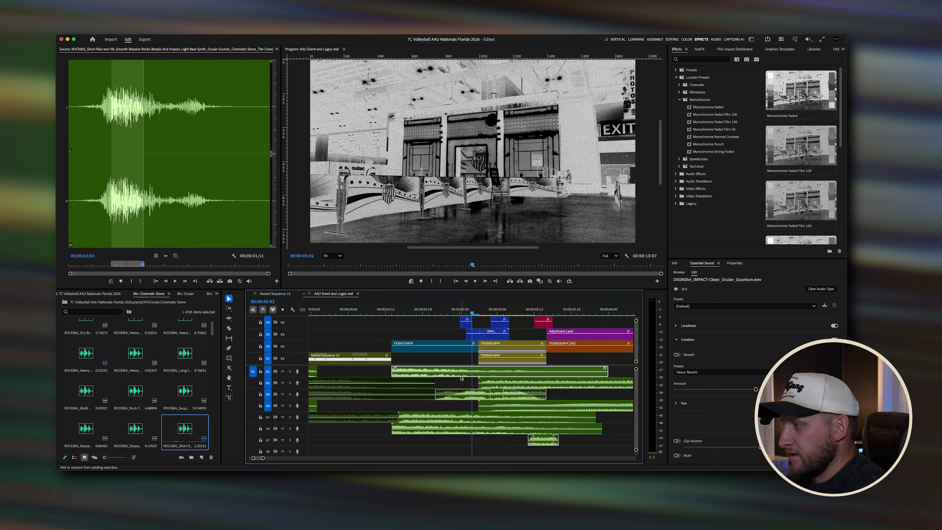
pyautogui.press('shift+super+e')
# Step: Select the lower impact clips, zoom the timeline, and scrub to the volleyball serve around 5 seconds
pyautogui.moveTo(455, 409); pyautogui.dragTo(442, 436)
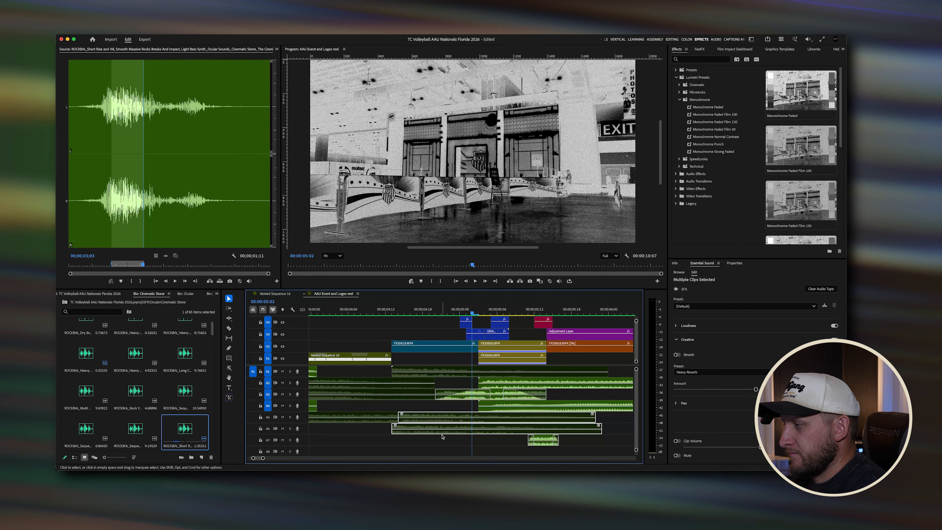
pyautogui.click(543, 445)
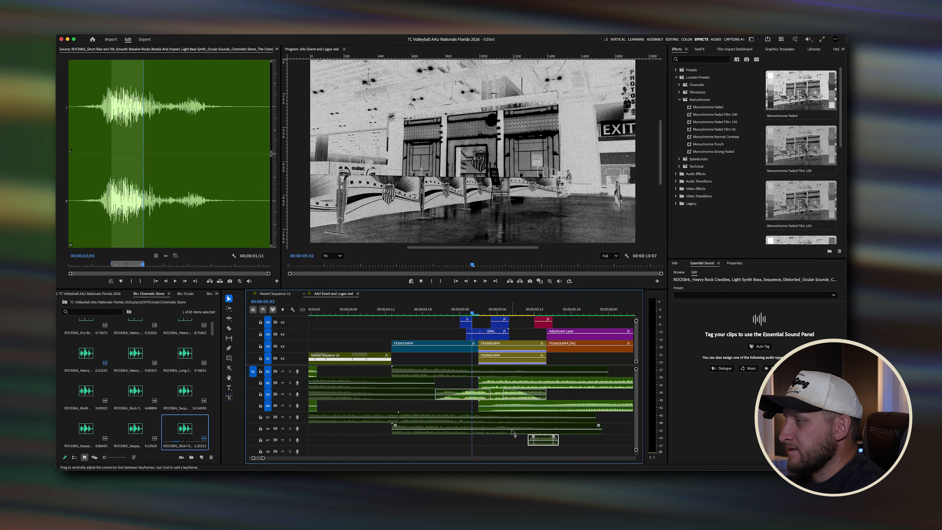
pyautogui.scroll(-2, 513, 434)
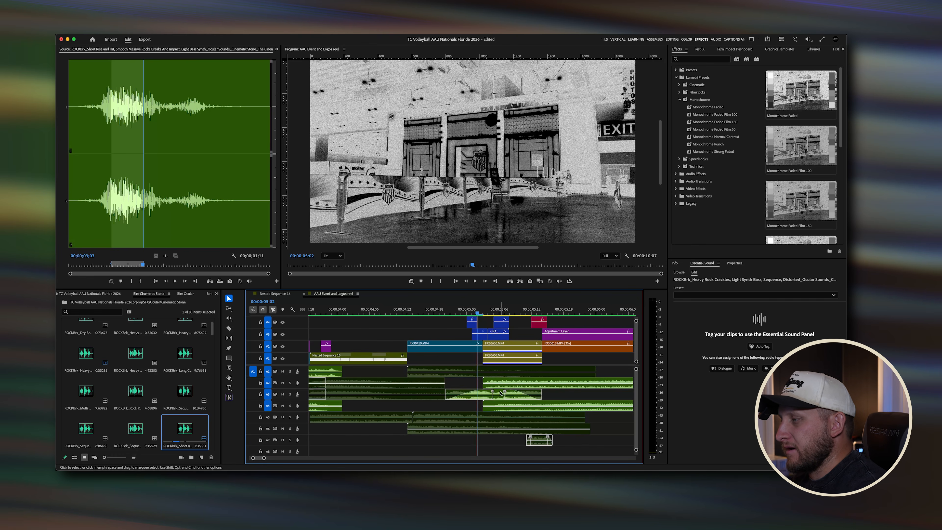
pyautogui.moveTo(474, 312); pyautogui.dragTo(493, 312)
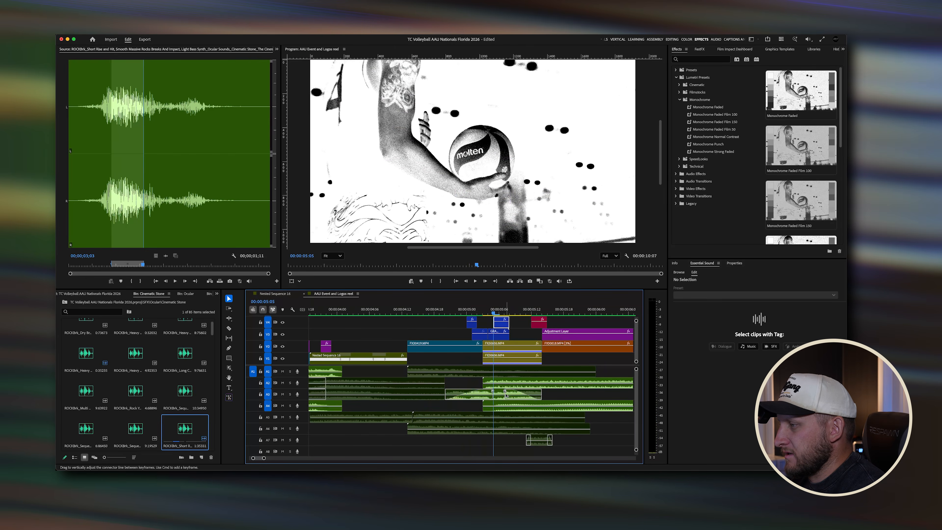
pyautogui.moveTo(636, 369); pyautogui.dragTo(636, 371)
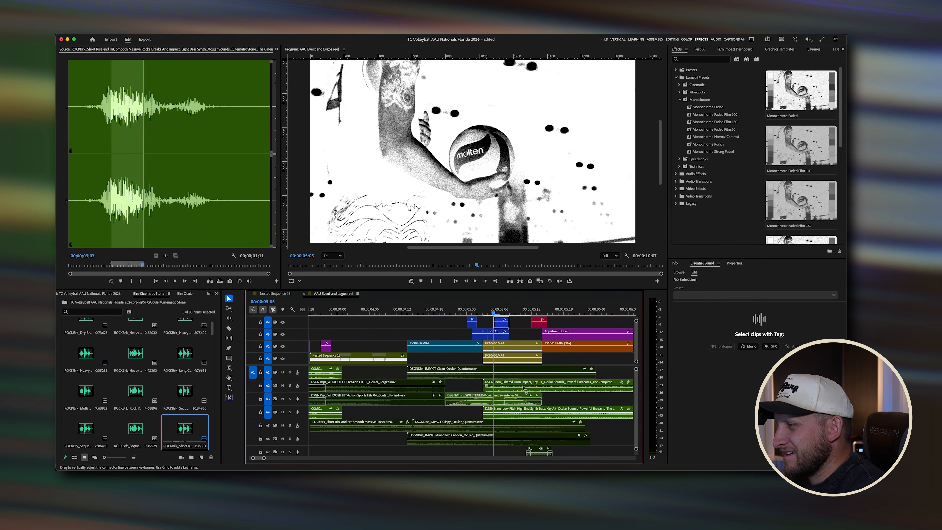
# Step: Toggle the Movement Sweetener, Filtered Horn Impact and Low Pitch Synth Bass clips on and off, replaying from about 4 seconds
pyautogui.click(498, 397)
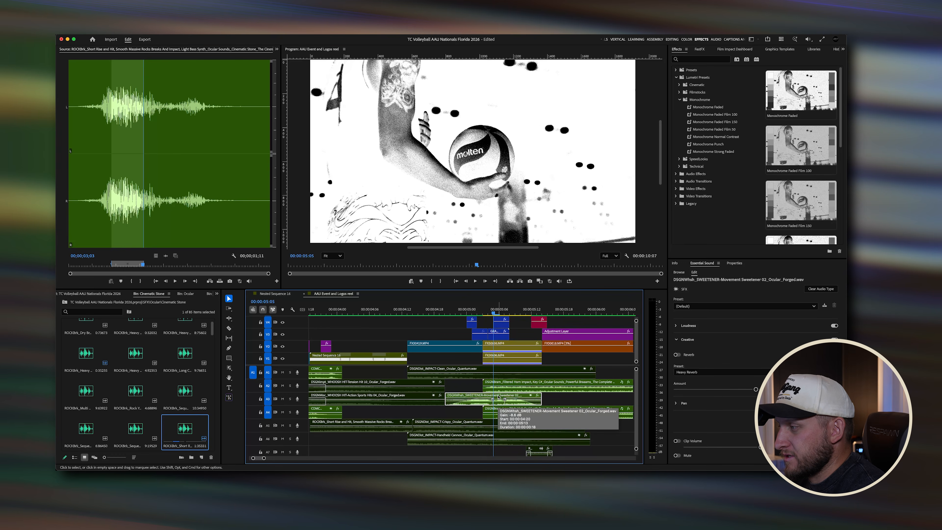
pyautogui.click(537, 386)
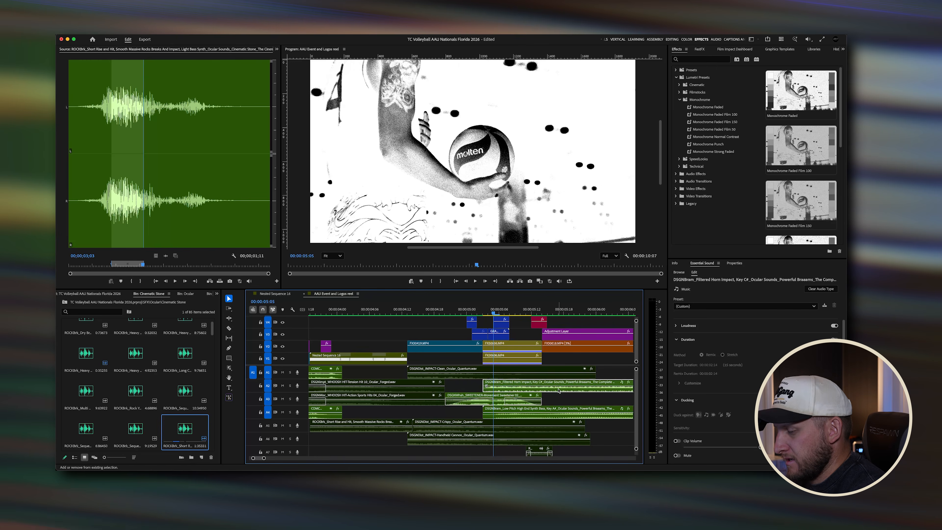
pyautogui.press('shift+super+e')
pyautogui.click(558, 409)
pyautogui.press('shift+super+e')
pyautogui.click(425, 310)
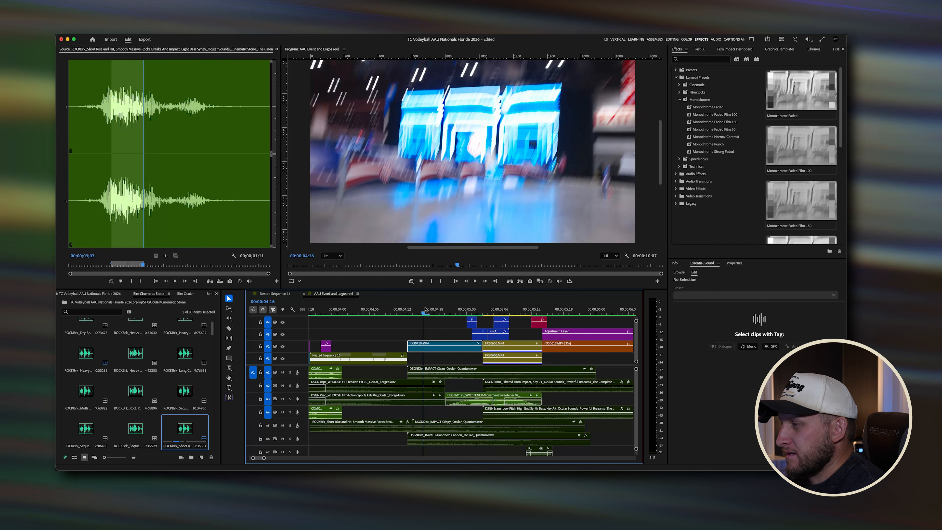
pyautogui.press('space')
# Step: Reveal the Movement Sweetener clip in the project and open its Movement Sweeteners bin
pyautogui.click(500, 398)
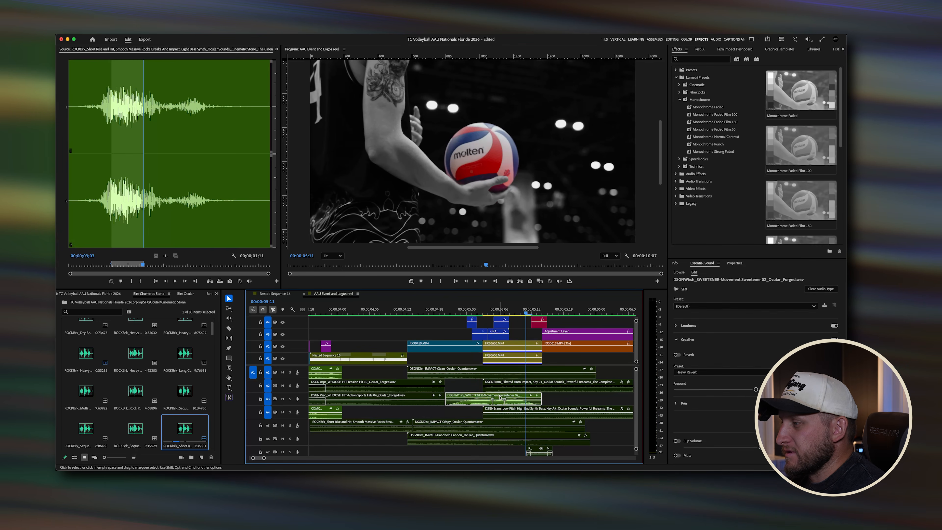
pyautogui.rightClick(500, 398)
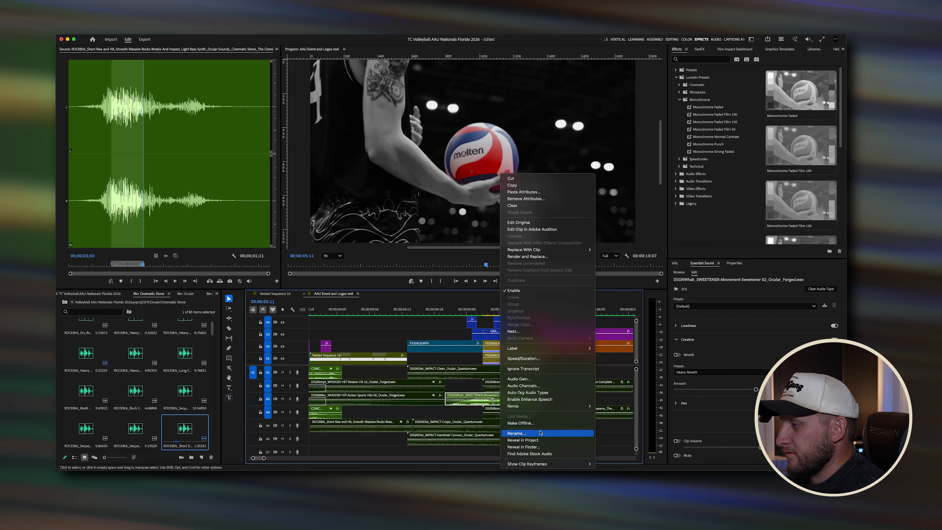
pyautogui.click(547, 440)
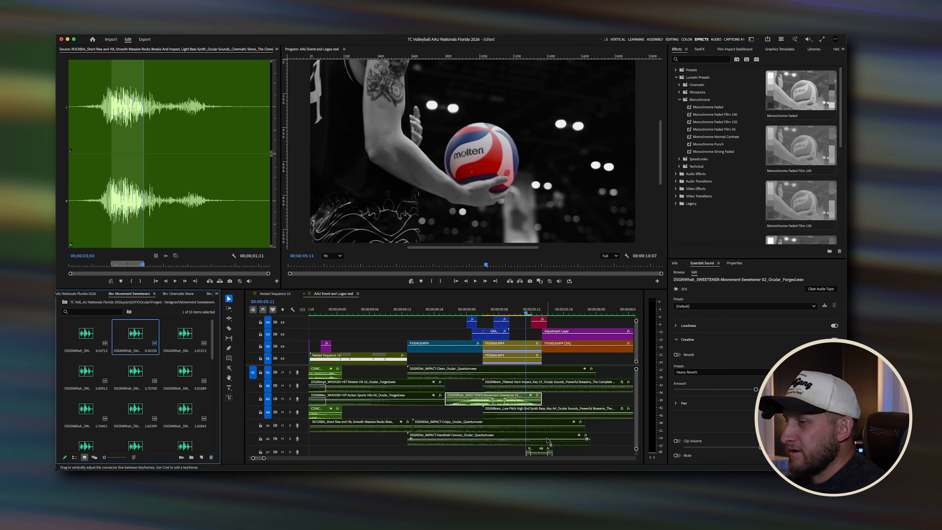
pyautogui.click(64, 302)
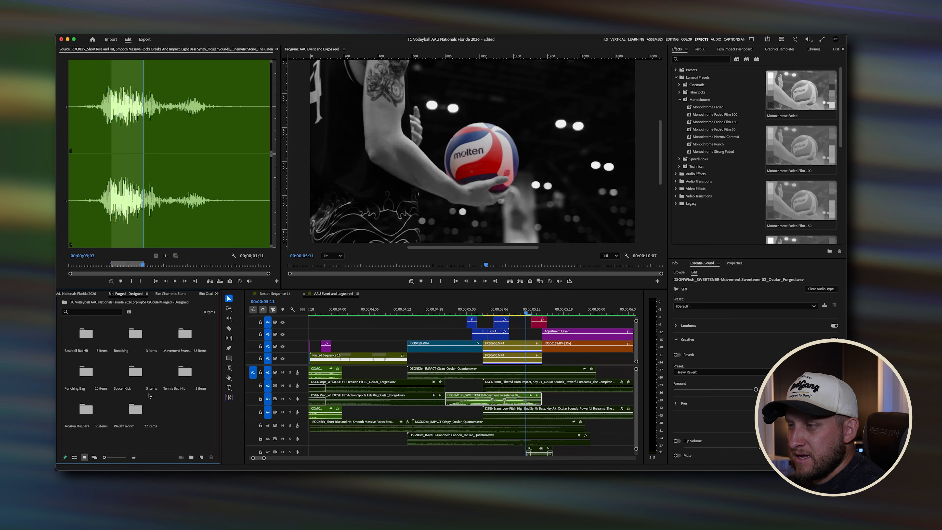
pyautogui.click(189, 339)
pyautogui.doubleClick(189, 339)
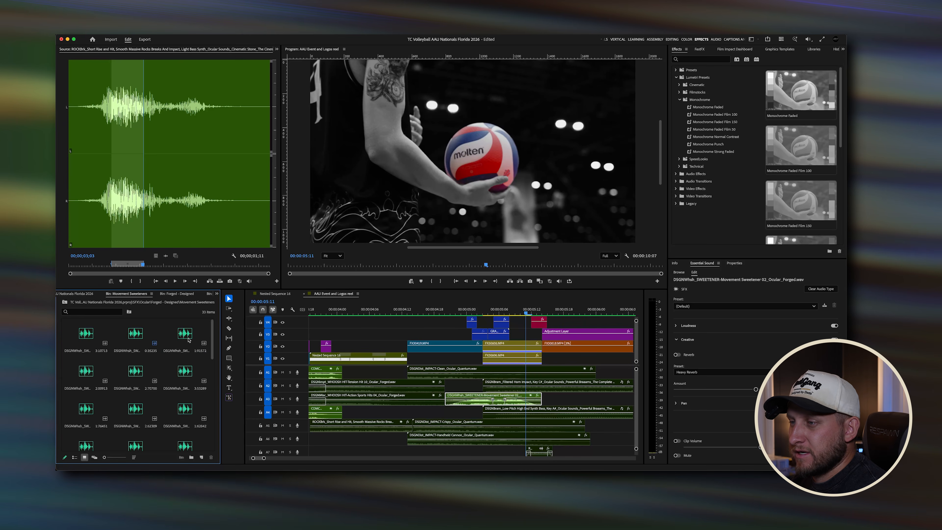
# Step: Preview several Movement Sweetener sounds in the Source Monitor
pyautogui.doubleClick(136, 333)
pyautogui.press('space')
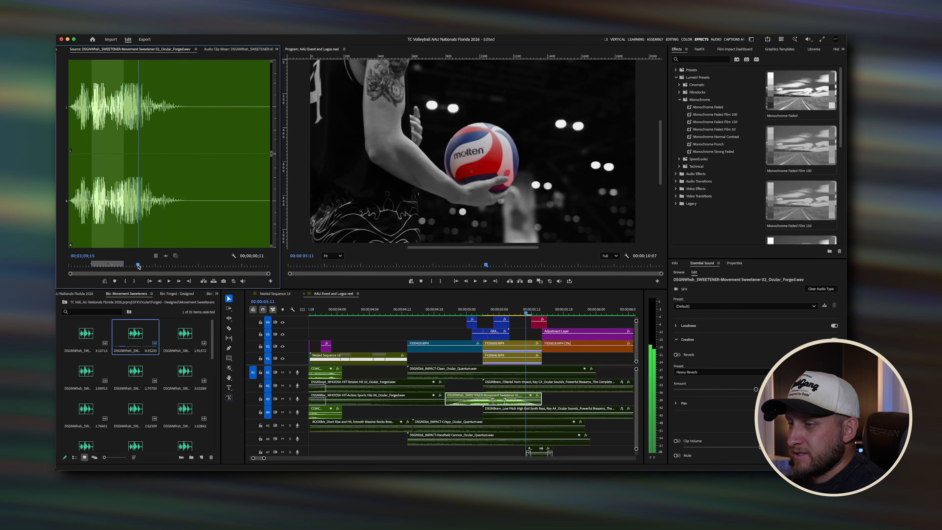
pyautogui.click(106, 264)
pyautogui.moveTo(107, 266); pyautogui.dragTo(70, 266)
pyautogui.press('space')
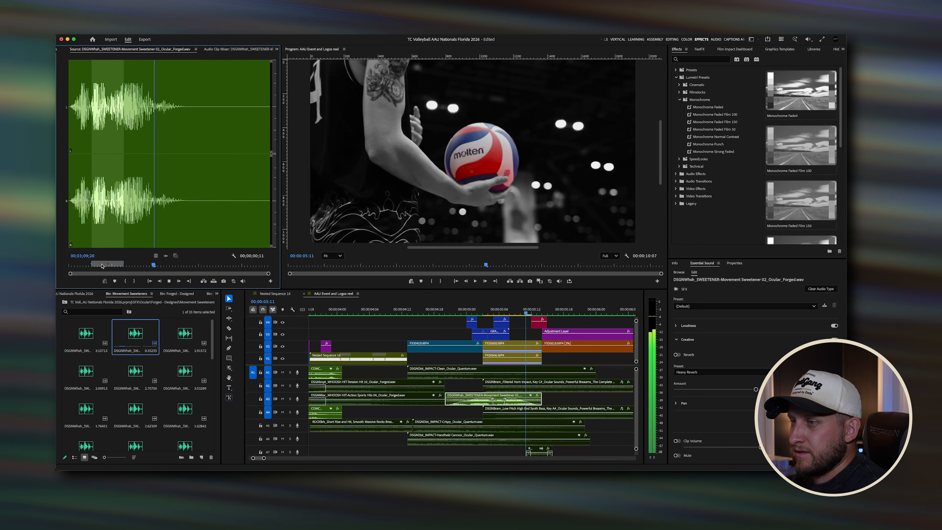
pyautogui.press('space')
pyautogui.doubleClick(180, 337)
pyautogui.press('space')
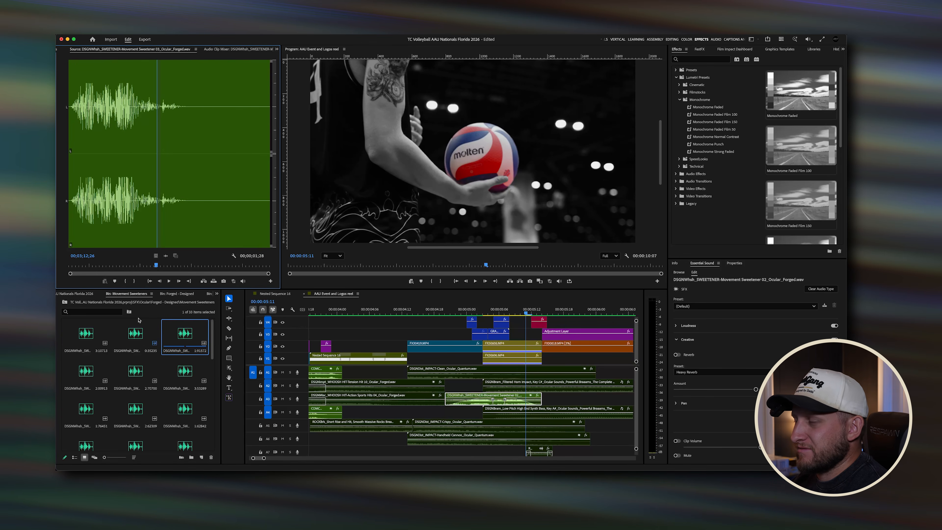
# Step: Select the Clean, Crispy, Handheld Cannon and Low Pitch Synth Bass clips while scrubbing the transition around 4 to 5 seconds
pyautogui.click(462, 312)
pyautogui.hscroll(3, 441, 403)
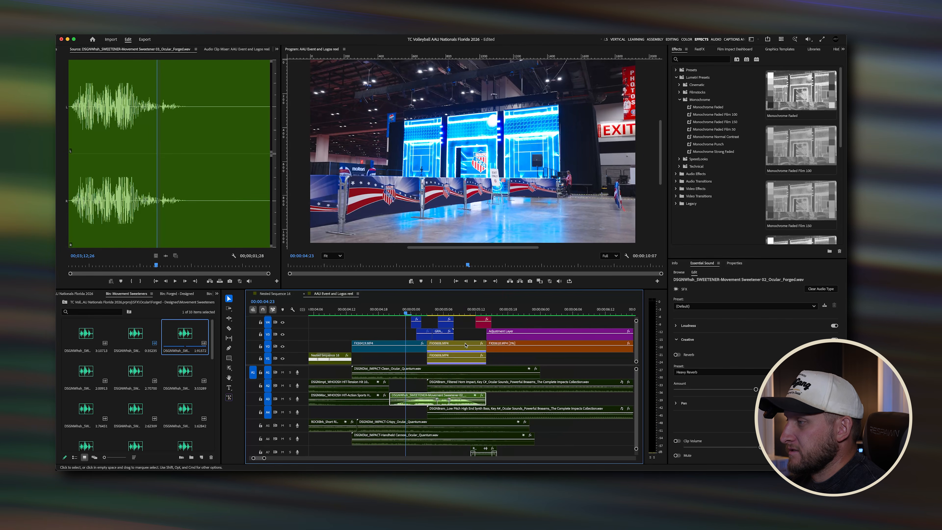
pyautogui.click(441, 375)
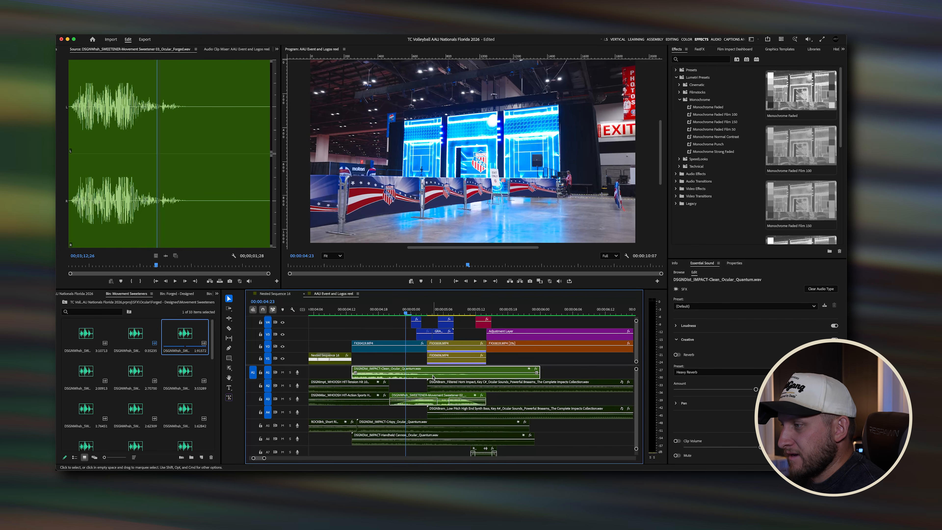
pyautogui.click(414, 424)
pyautogui.click(429, 437)
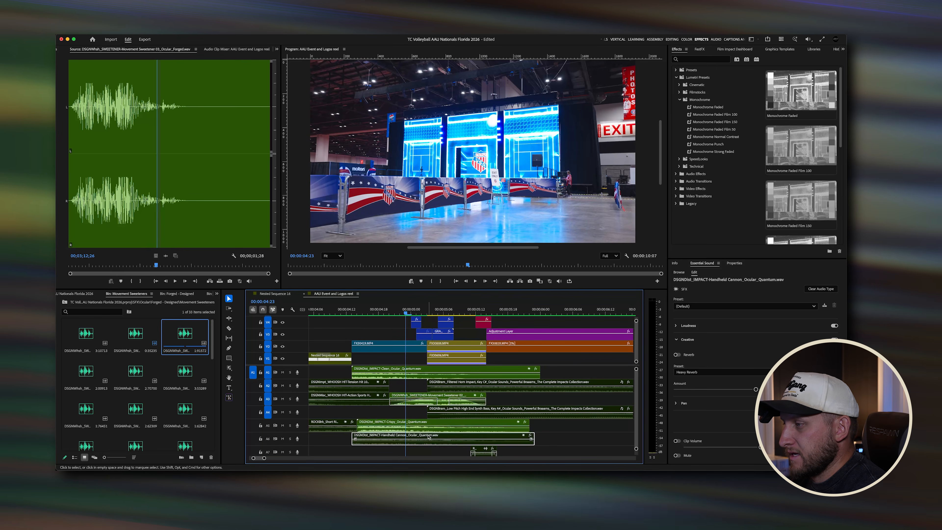
pyautogui.moveTo(376, 306); pyautogui.dragTo(449, 304)
pyautogui.click(463, 409)
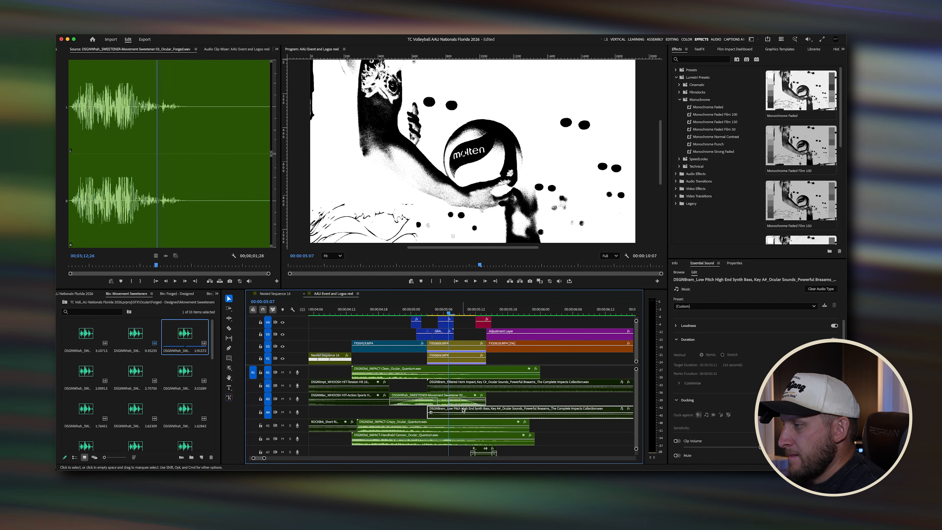
# Step: Replay the transition from about 4 seconds several times to review its timing
pyautogui.click(385, 309)
pyautogui.press('space')
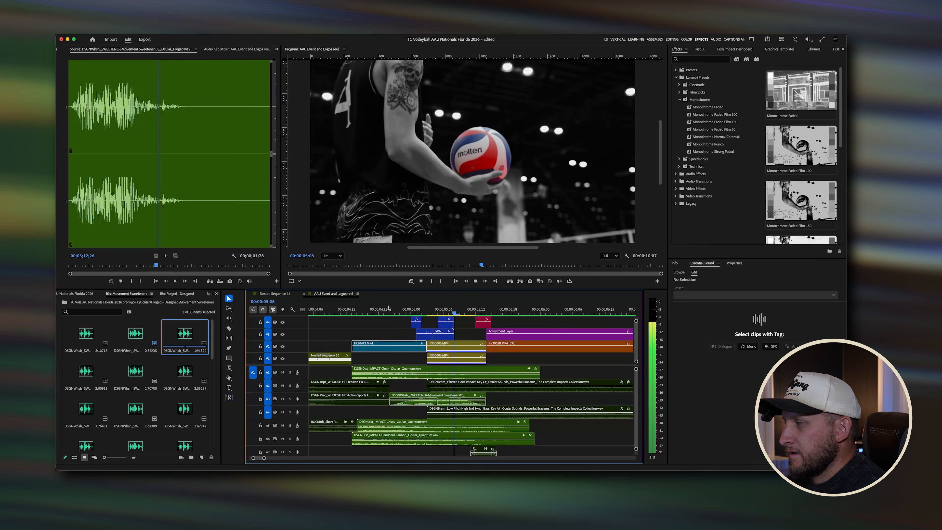
pyautogui.press('space')
pyautogui.click(382, 309)
pyautogui.press('space')
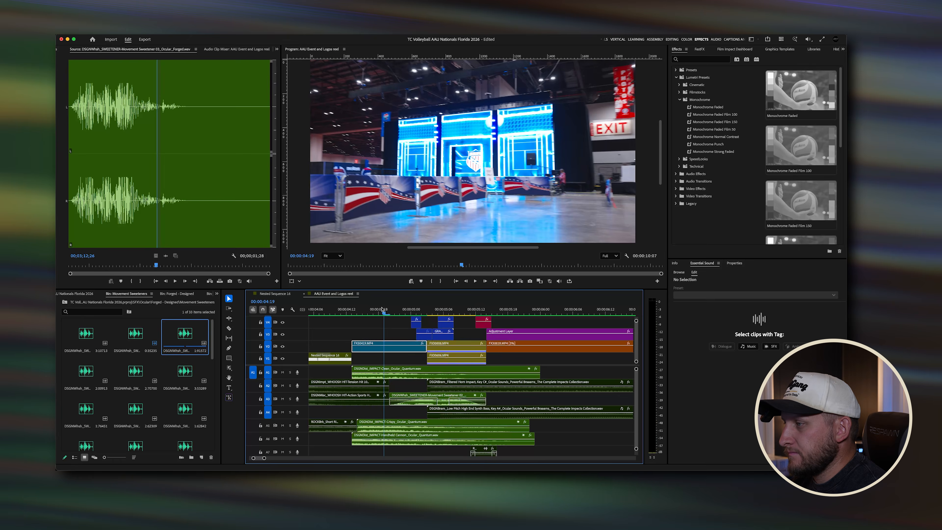
pyautogui.click(391, 309)
pyautogui.press('space')
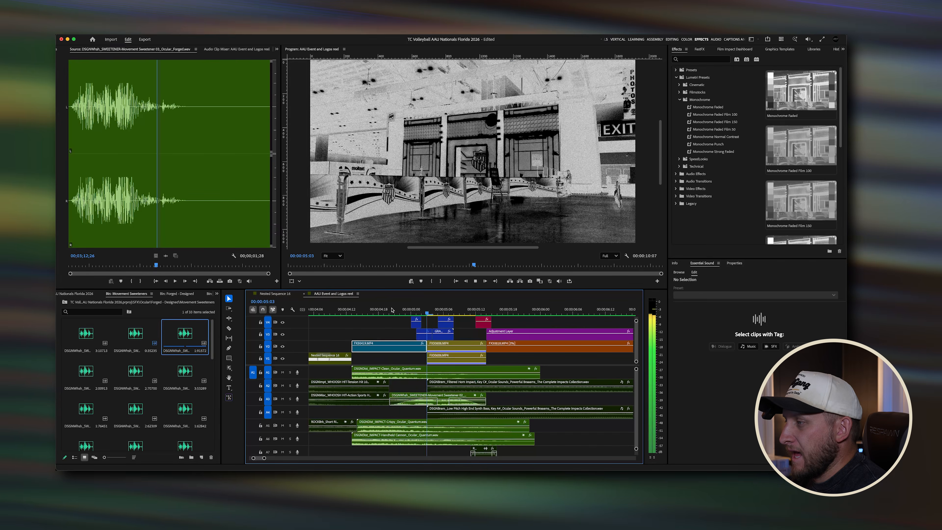
pyautogui.press('space')
# Step: Toggle the Crispy, Handheld Cannon and Clean impact clips on and off near the 5-second mark
pyautogui.moveTo(414, 309); pyautogui.dragTo(505, 313)
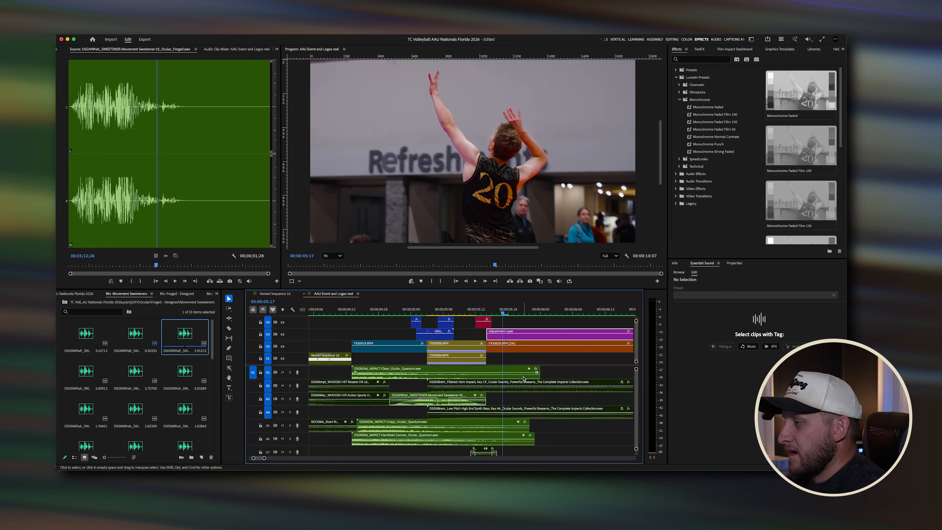
pyautogui.click(527, 384)
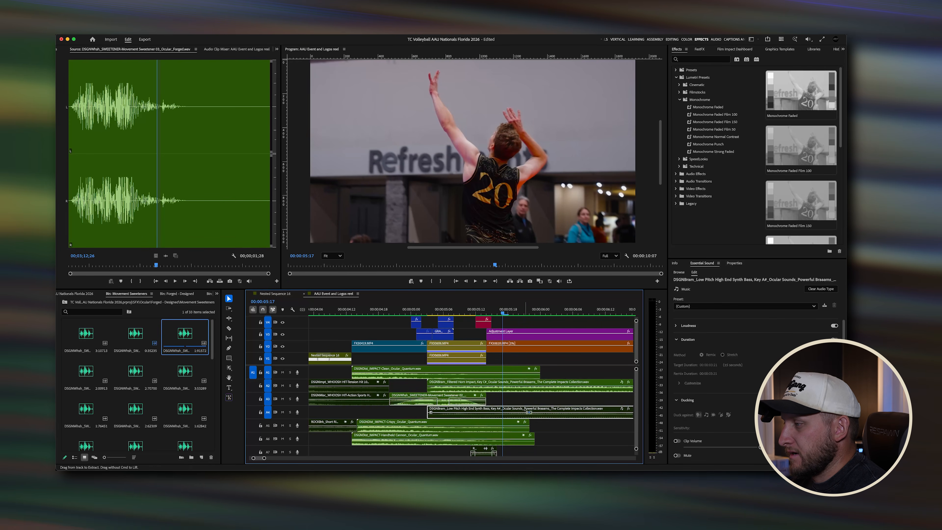
pyautogui.click(524, 409)
pyautogui.moveTo(550, 428); pyautogui.dragTo(519, 439)
pyautogui.press('shift+super+e')
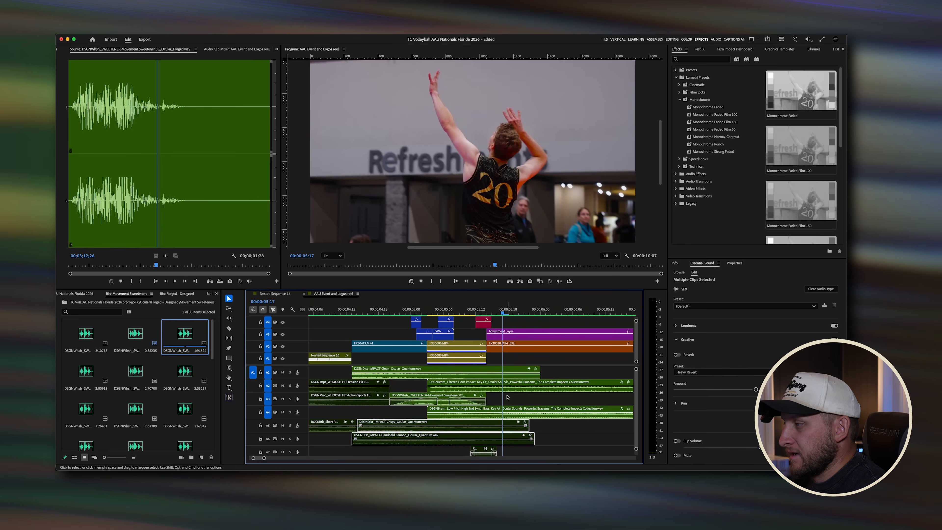
pyautogui.click(489, 374)
pyautogui.press('shift+super+e')
pyautogui.click(445, 402)
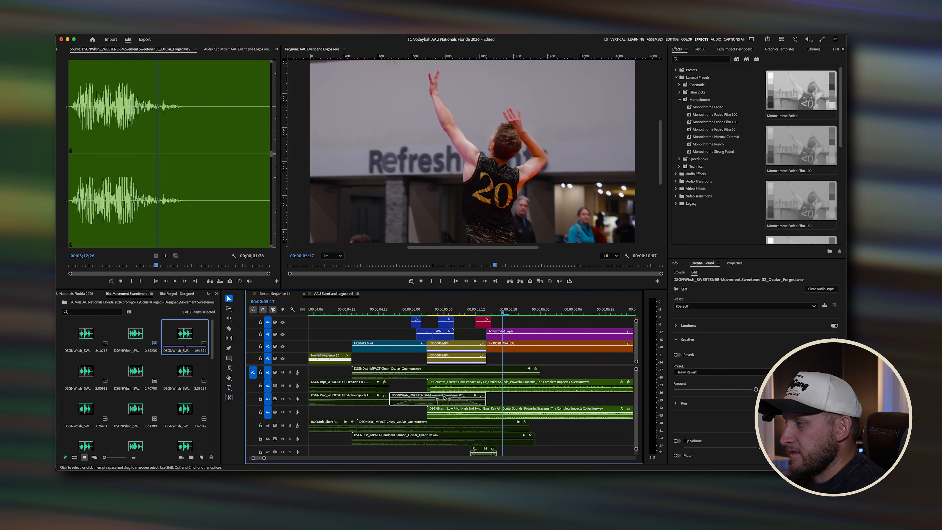
# Step: Zoom the timeline out and replay the jump-serve sequence from about 4 seconds several times
pyautogui.scroll(-3, 444, 398)
pyautogui.scroll(-2, 444, 398)
pyautogui.click(420, 314)
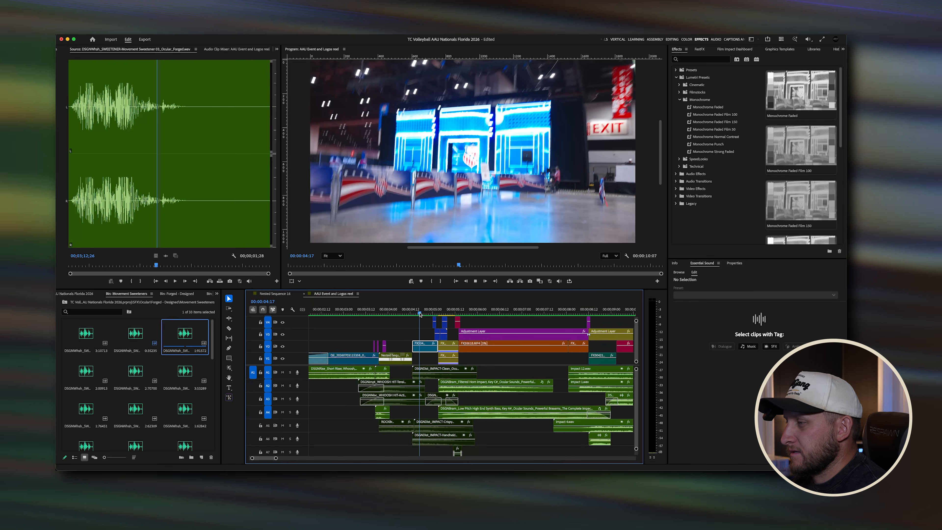
pyautogui.press('space')
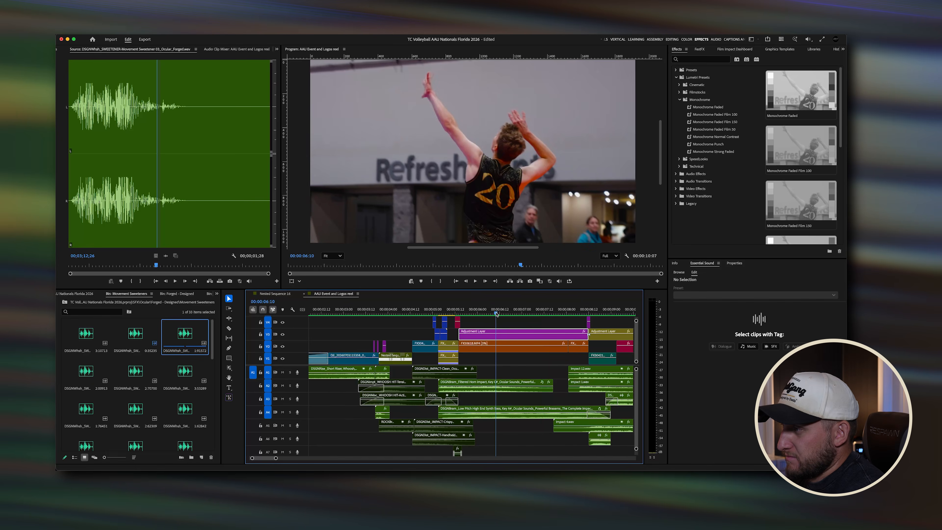
pyautogui.click(420, 313)
pyautogui.press('space')
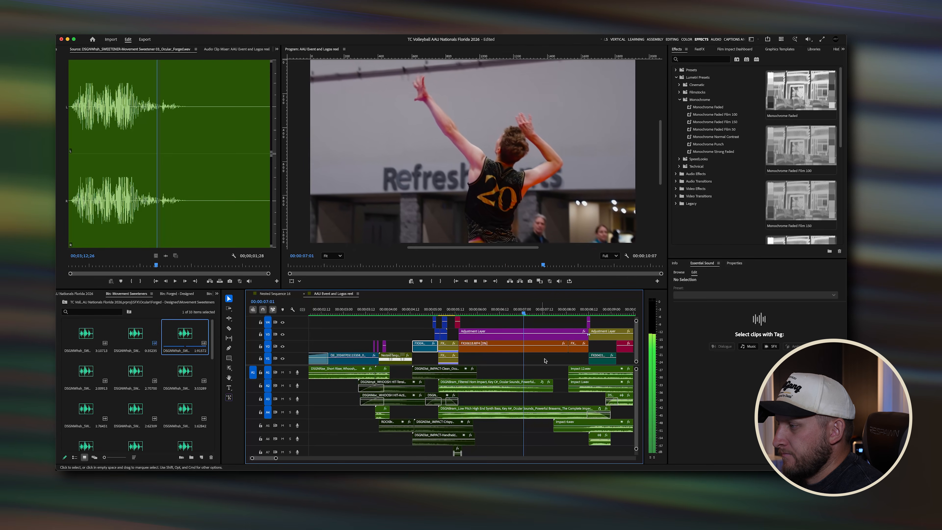
pyautogui.press('space')
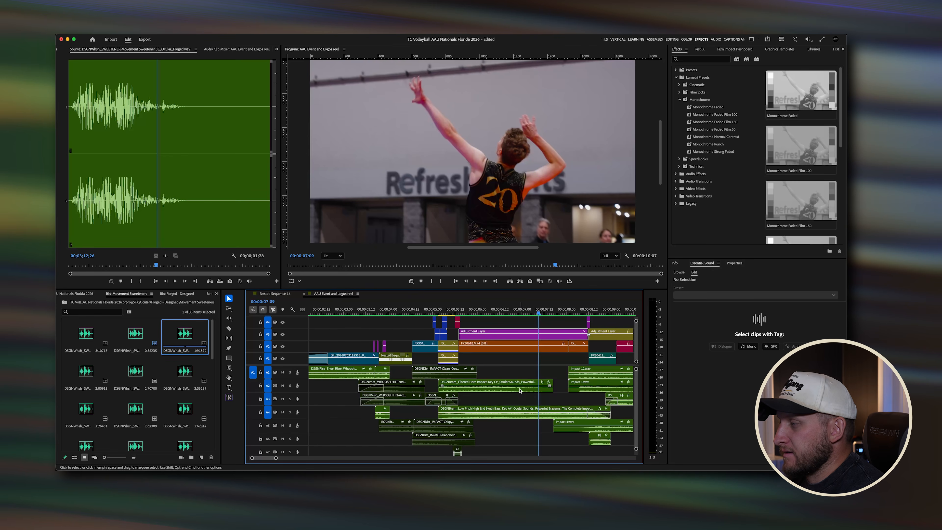
pyautogui.click(429, 309)
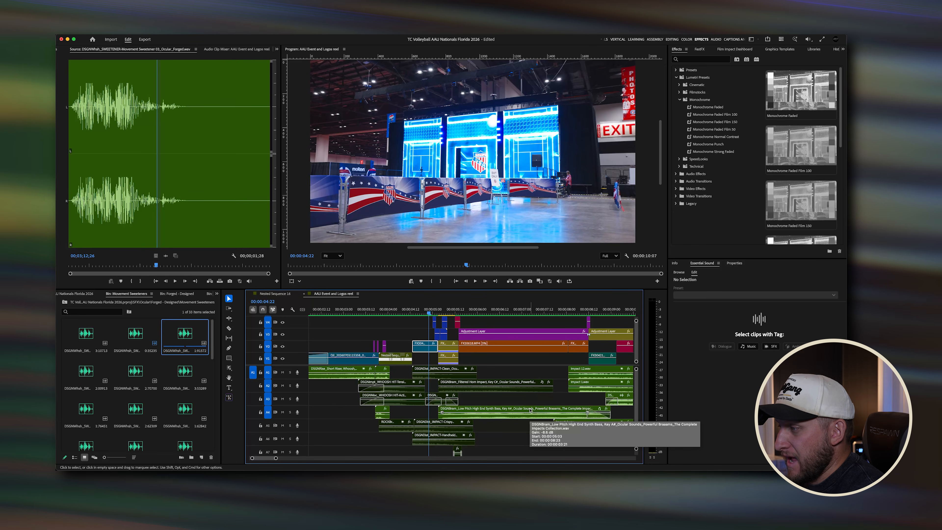
pyautogui.press('space')
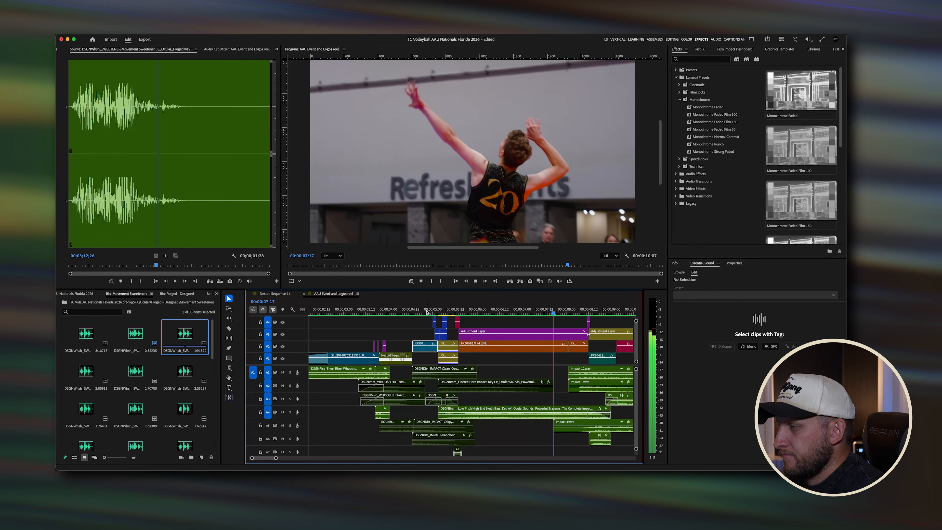
pyautogui.press('space')
pyautogui.press('space')
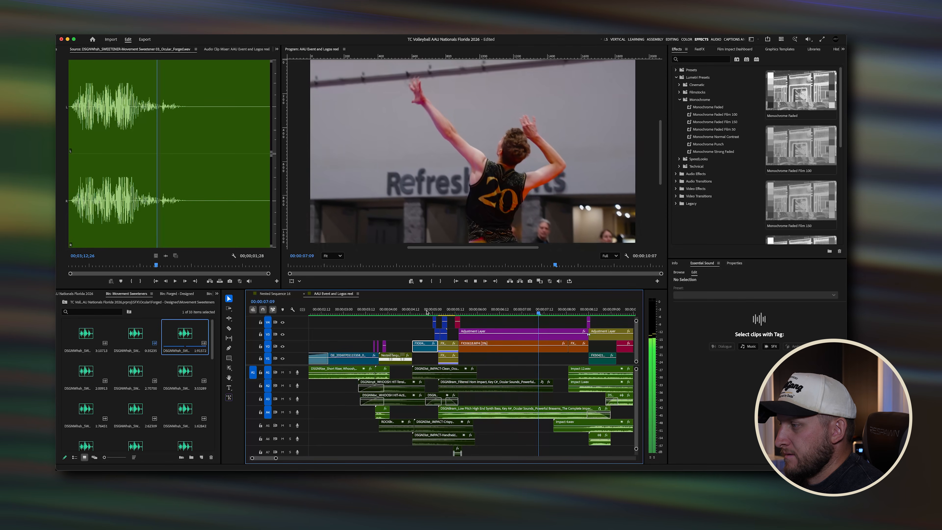
pyautogui.press('space')
pyautogui.press('space')
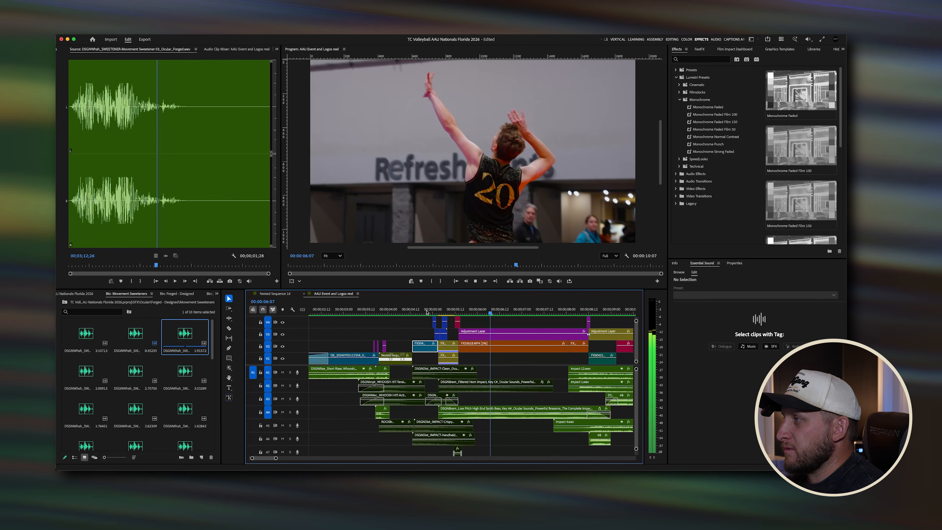
pyautogui.press('space')
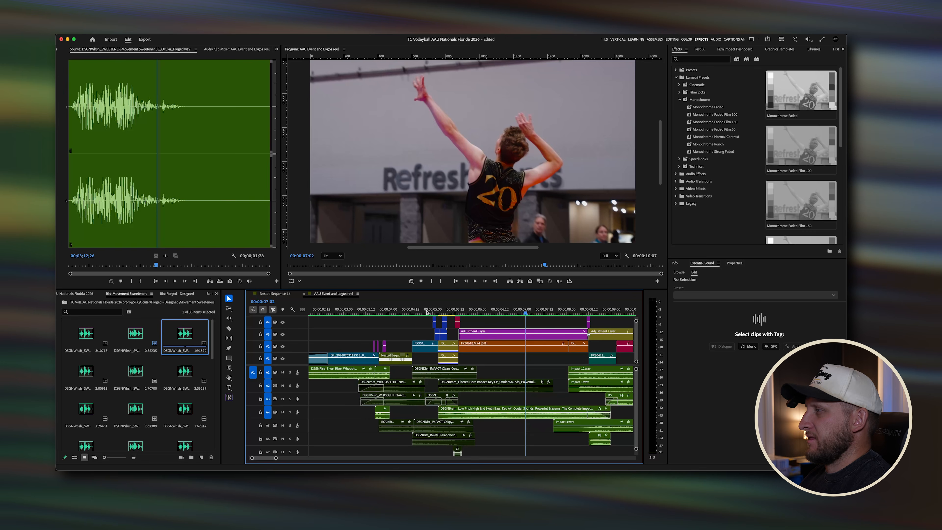
# Step: Select the Filtered Horn Impact and Low Pitch Synth Bass clips and replay the serve from about 4 seconds
pyautogui.click(506, 387)
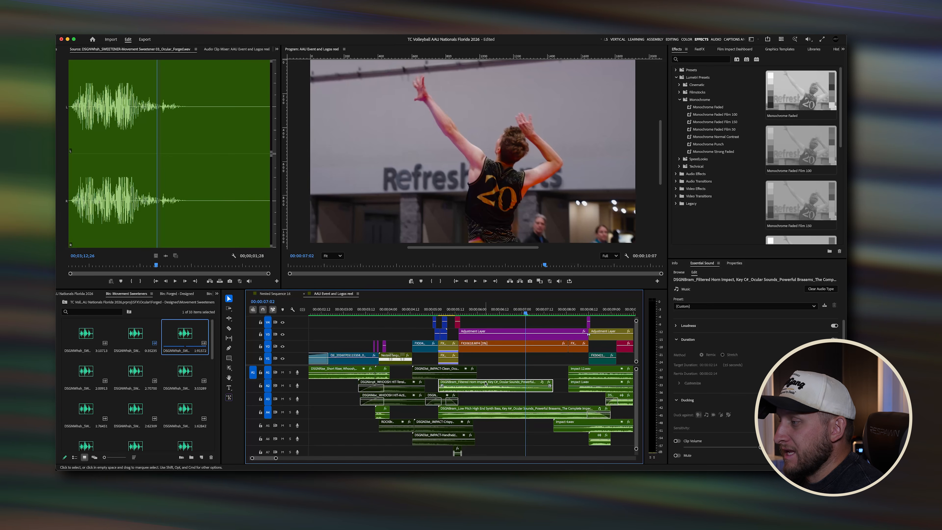
pyautogui.click(508, 408)
pyautogui.click(507, 423)
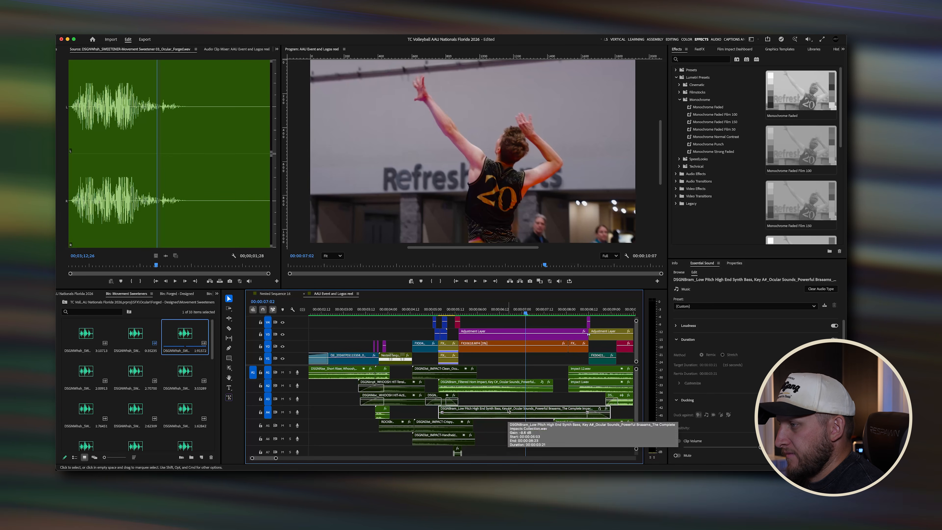
pyautogui.click(429, 311)
pyautogui.press('space')
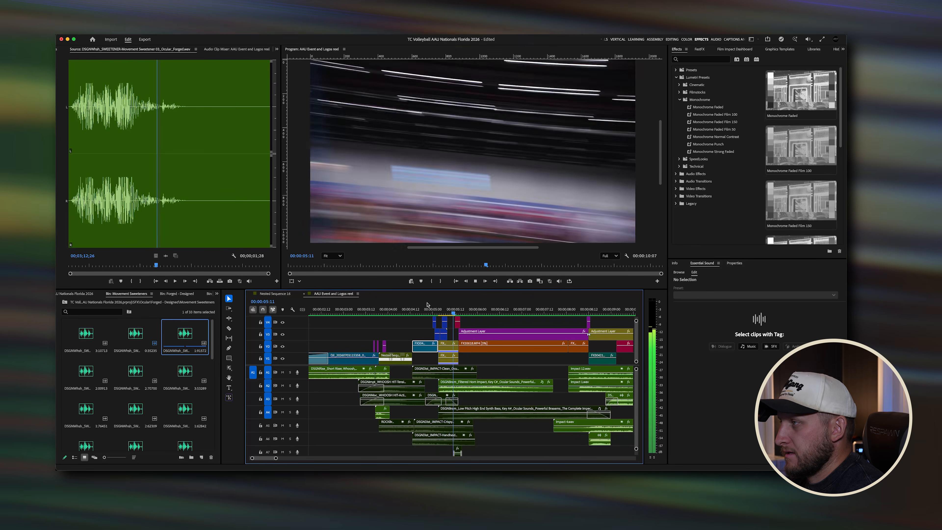
pyautogui.click(429, 311)
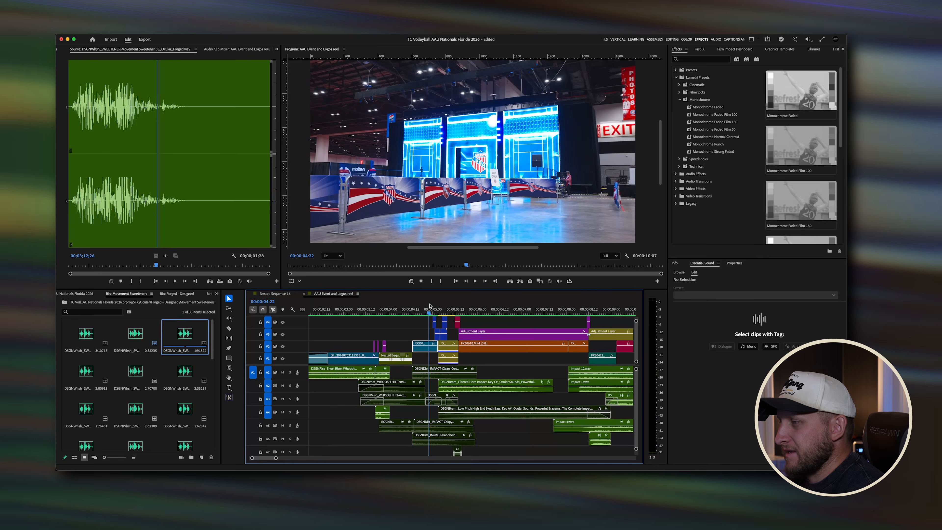
pyautogui.press('space')
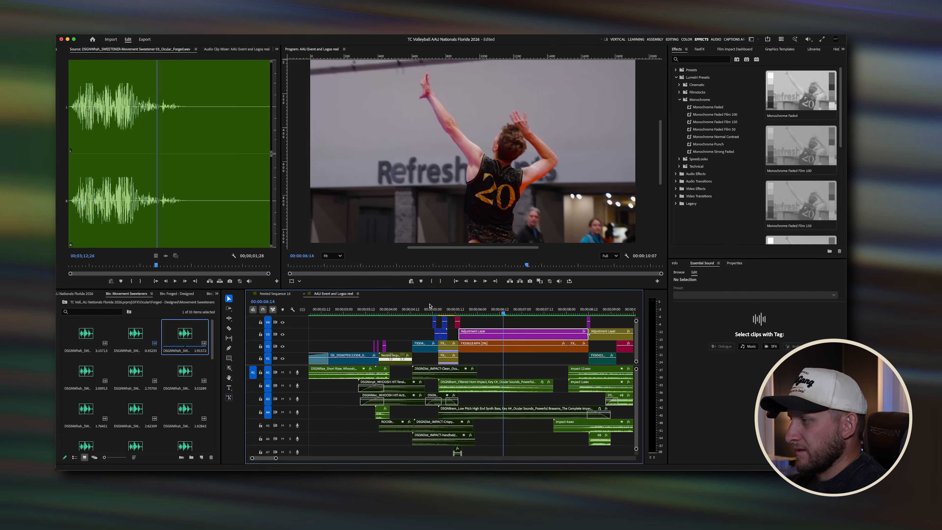
pyautogui.click(429, 306)
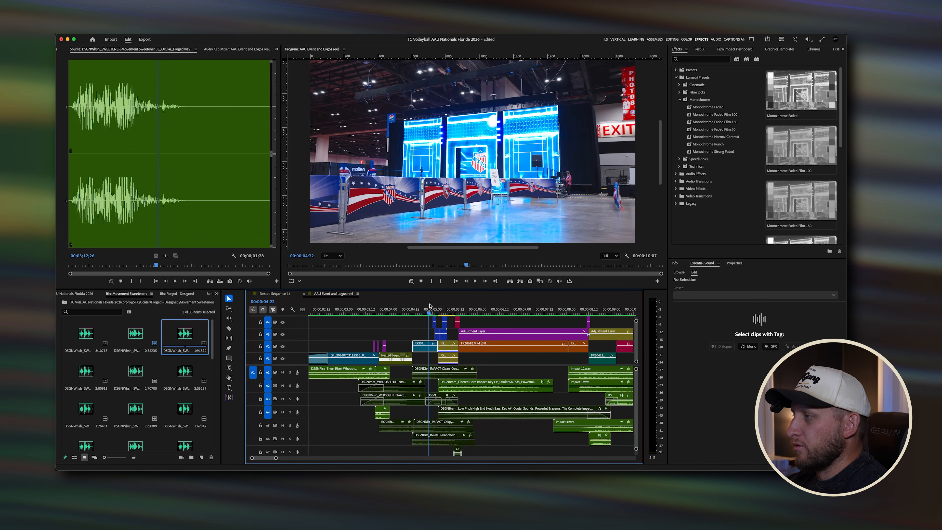
pyautogui.press('space')
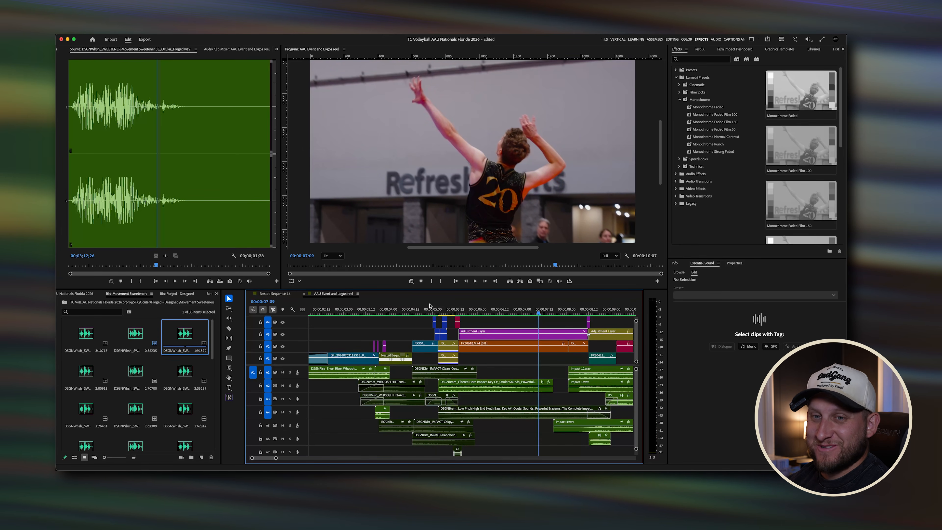
pyautogui.click(429, 305)
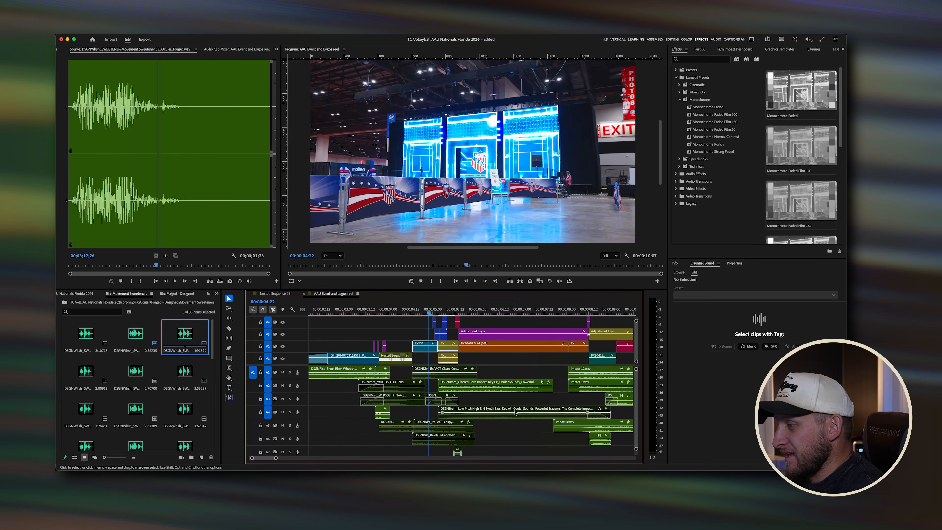
pyautogui.press('space')
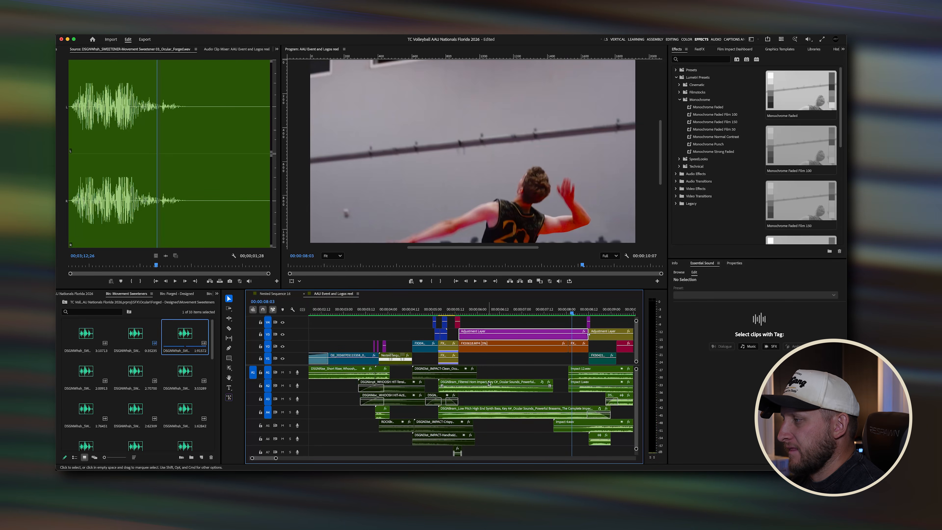
# Step: Try to apply an orange label to the Impact Cover, Impact Lasso and Impact Keen clips, then undo it
pyautogui.hscroll(4, 488, 384)
pyautogui.moveTo(488, 314)
pyautogui.mouseDown()
pyautogui.moveTo(425, 318)
pyautogui.moveTo(490, 314)
pyautogui.mouseUp()
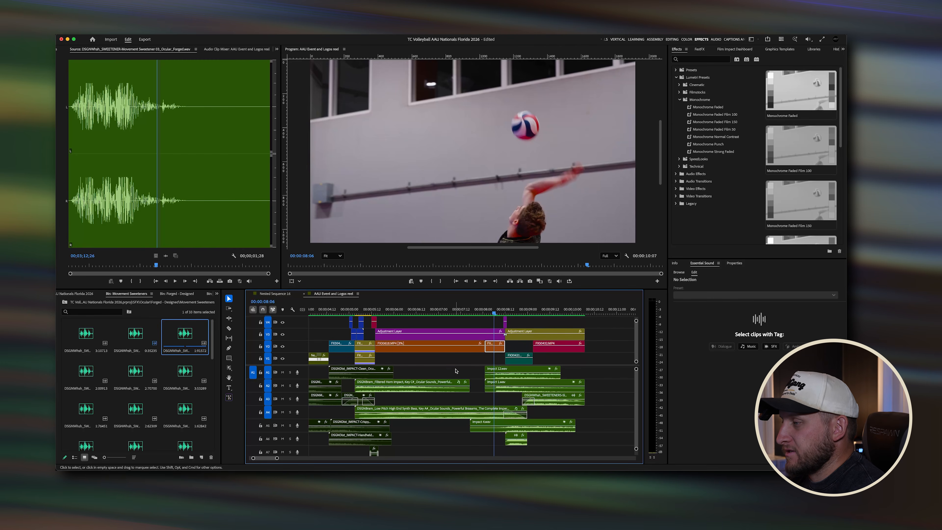
pyautogui.moveTo(455, 370); pyautogui.dragTo(433, 427)
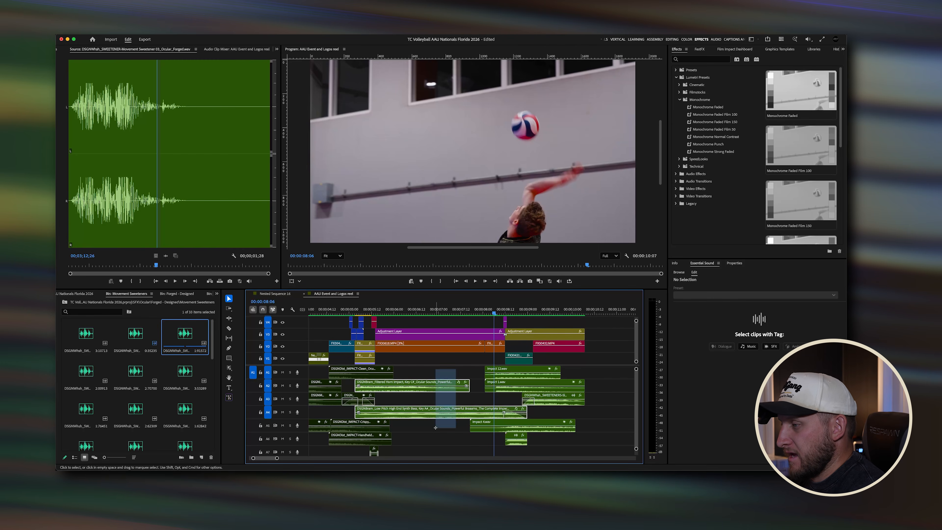
pyautogui.click(457, 312)
pyautogui.click(489, 362)
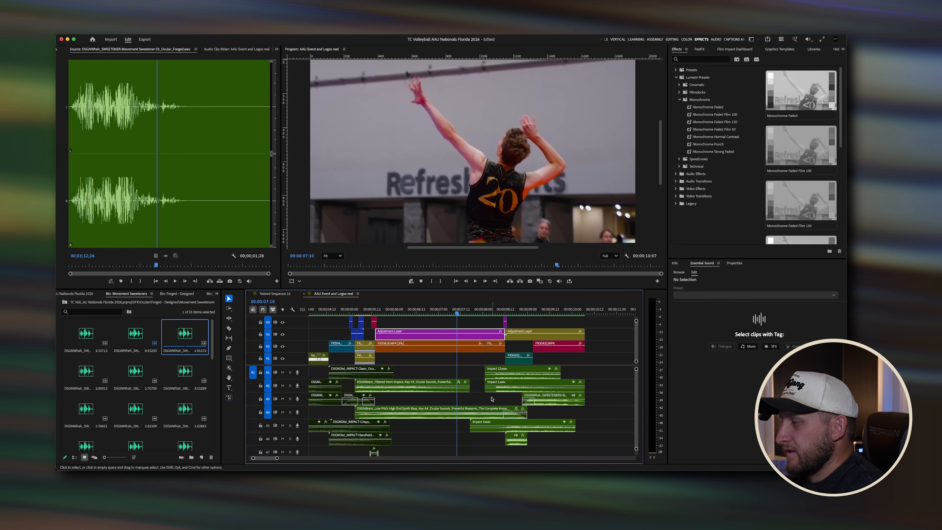
pyautogui.scroll(3, 498, 418)
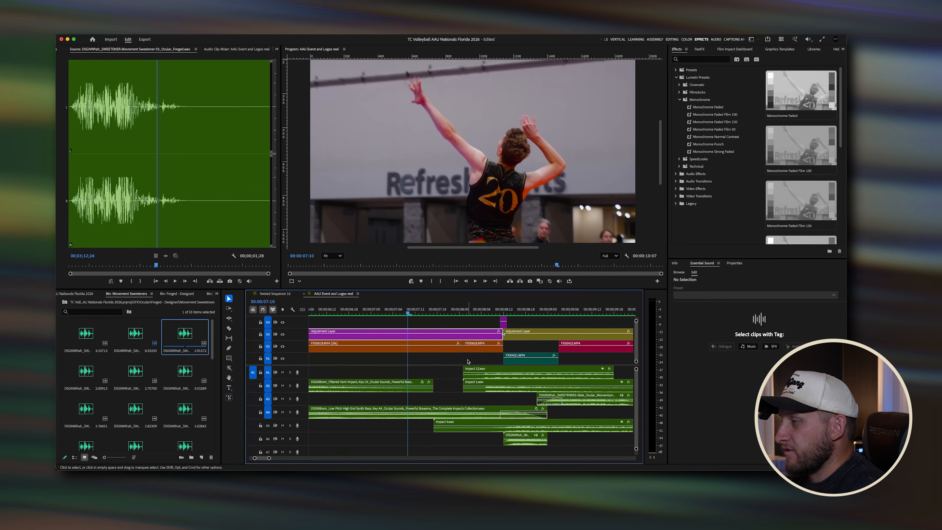
pyautogui.moveTo(468, 359); pyautogui.dragTo(481, 402)
pyautogui.click(481, 422)
pyautogui.click(481, 383)
pyautogui.hotkey('ctrl', '8')
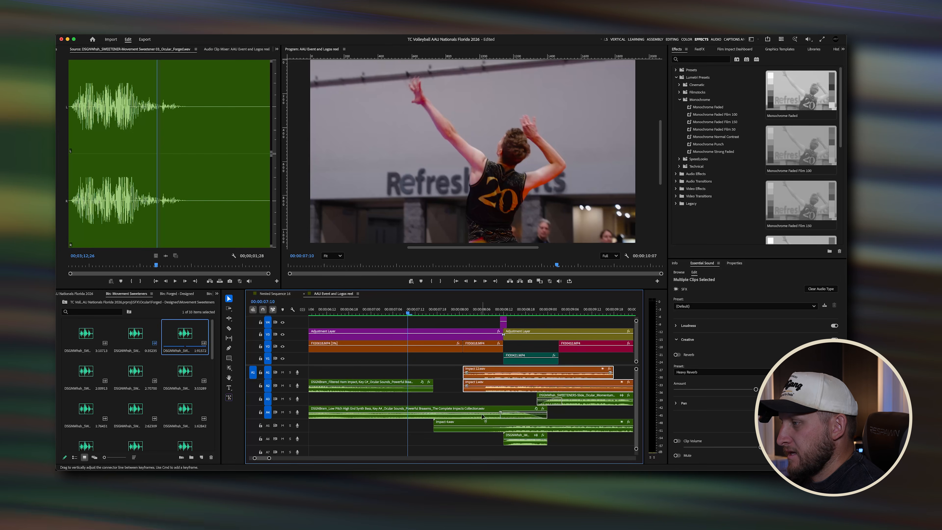
pyautogui.click(481, 422)
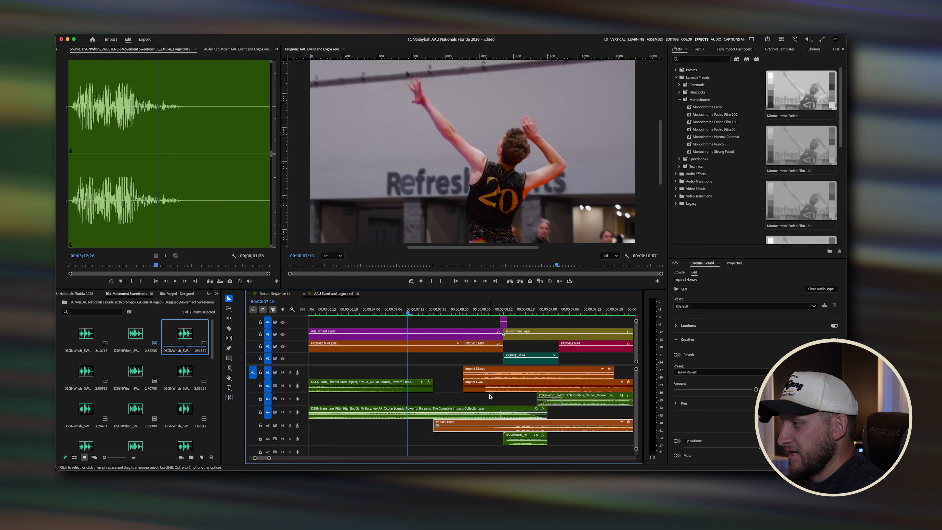
pyautogui.press('super+z')
pyautogui.press('super+z')
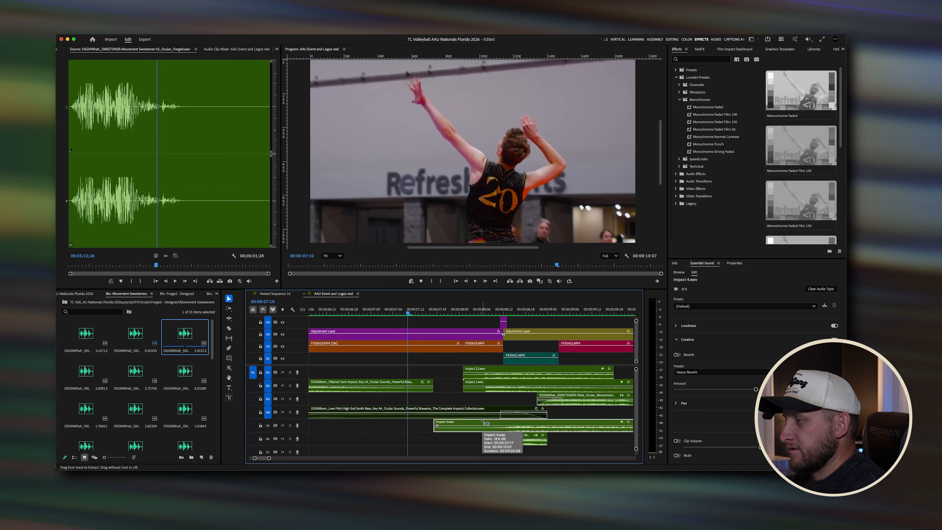
pyautogui.press('super+shift+z')
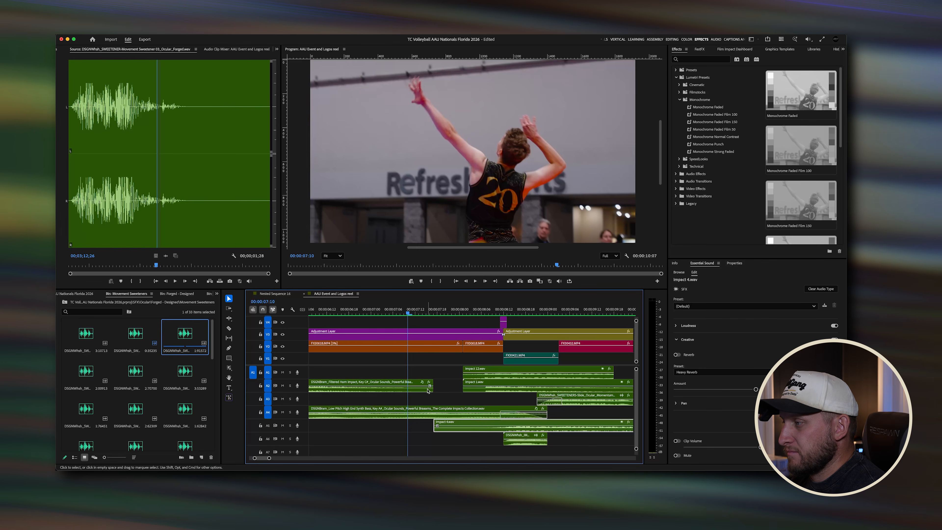
# Step: Zoom the timeline out and inspect the Slide Momentum and Flaming Double impact clips
pyautogui.press('-')
pyautogui.click(525, 404)
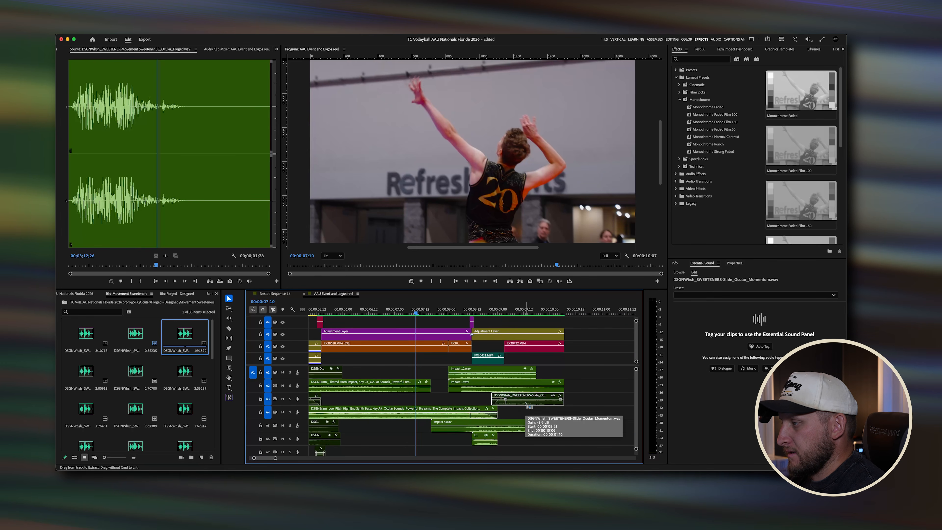
pyautogui.click(481, 437)
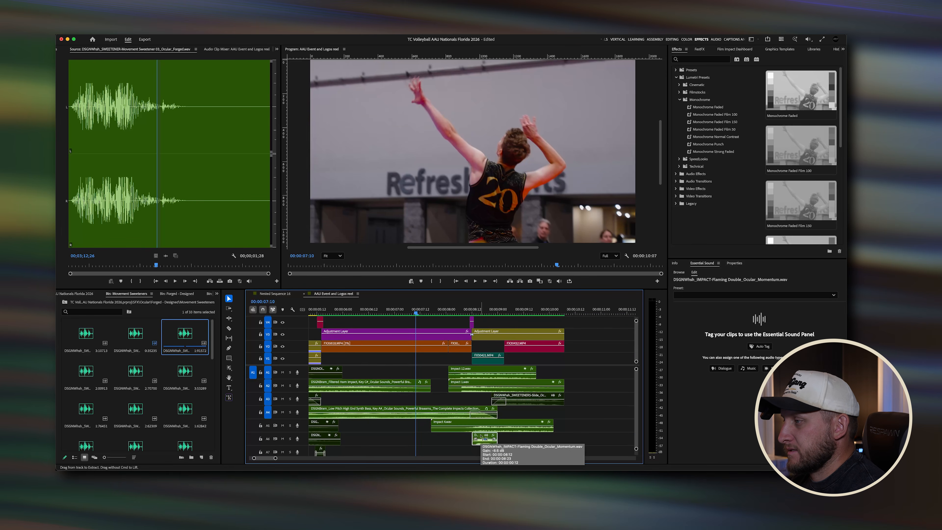
# Step: Replay the jump-serve moment from about 7 seconds several times on the timeline
pyautogui.click(454, 314)
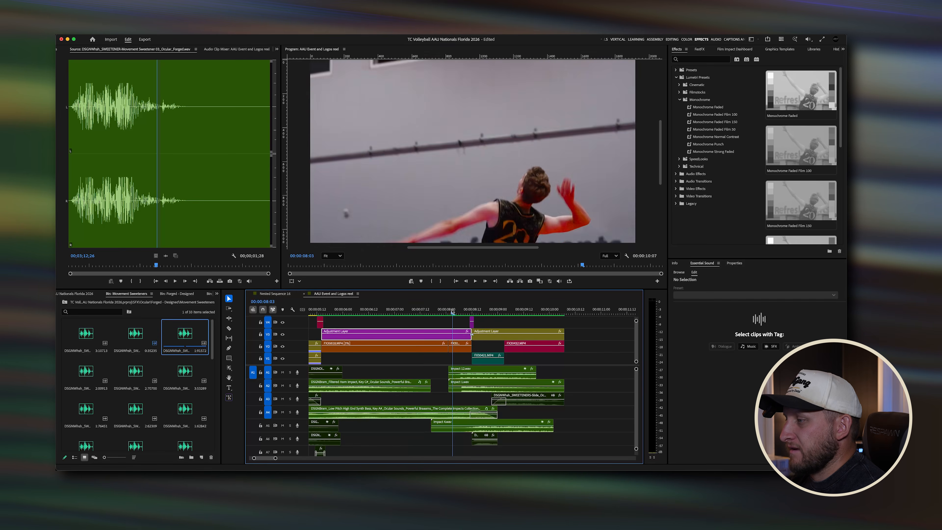
pyautogui.moveTo(460, 315); pyautogui.dragTo(437, 313)
pyautogui.press('space')
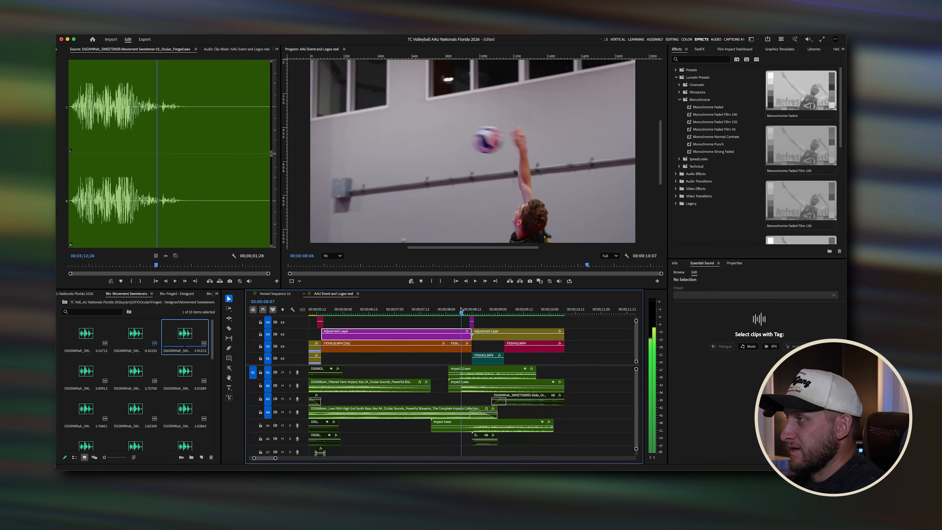
pyautogui.press('space')
pyautogui.moveTo(437, 310); pyautogui.dragTo(436, 308)
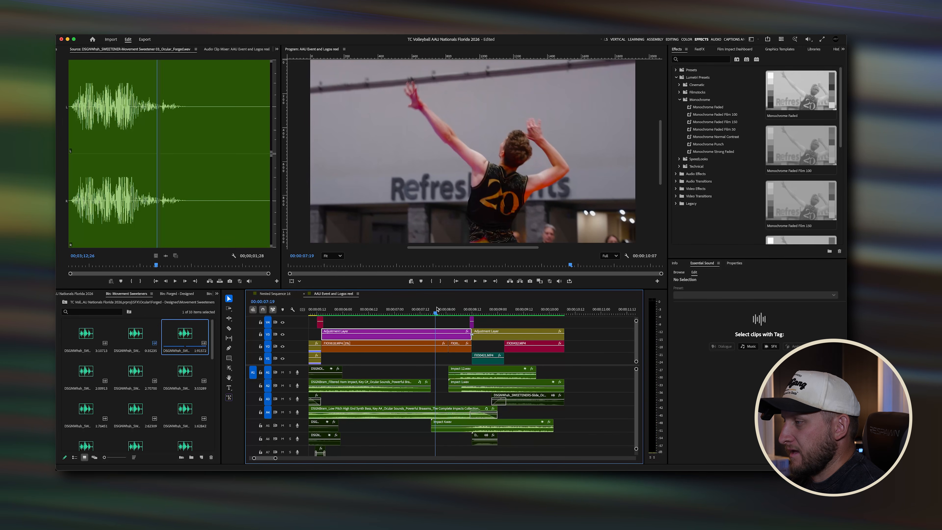
pyautogui.press('space')
pyautogui.press('space')
pyautogui.click(444, 310)
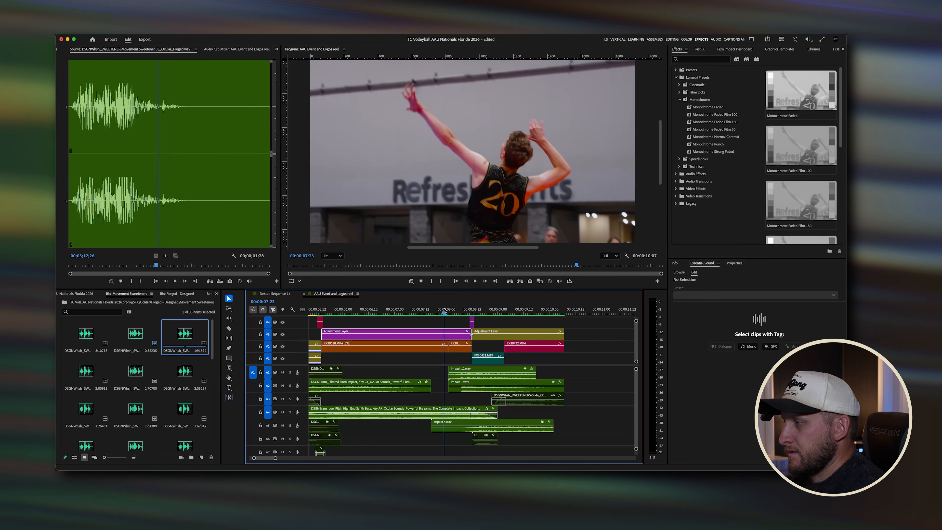
pyautogui.press('space')
pyautogui.press('space')
# Step: Disable the Impact Kaiser sound effect clip and replay the serve from about 7 seconds
pyautogui.click(490, 423)
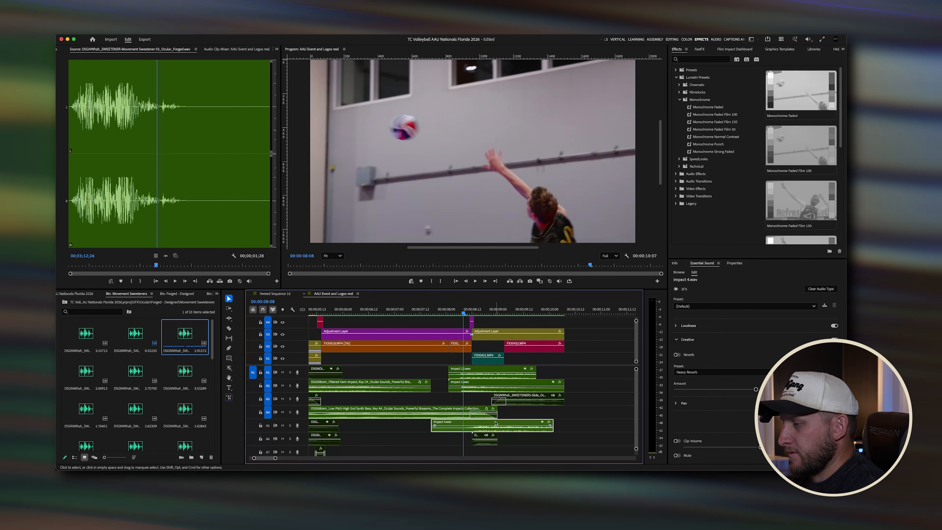
pyautogui.press('shift+super+e')
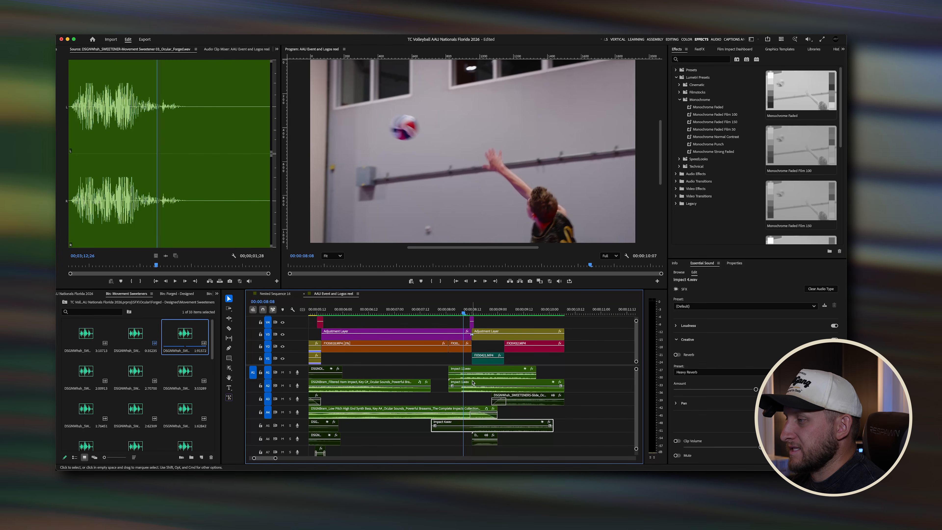
pyautogui.click(463, 391)
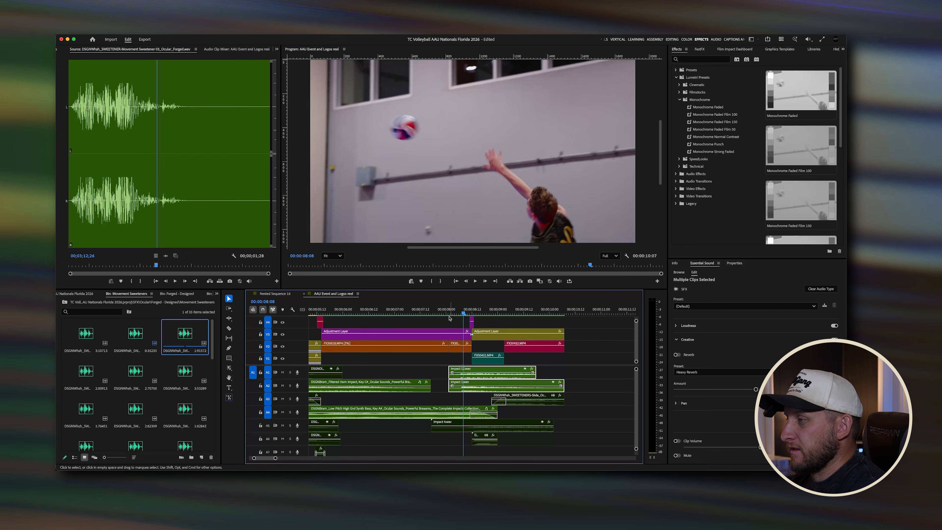
pyautogui.click(444, 310)
pyautogui.press('space')
pyautogui.press('space')
pyautogui.click(445, 309)
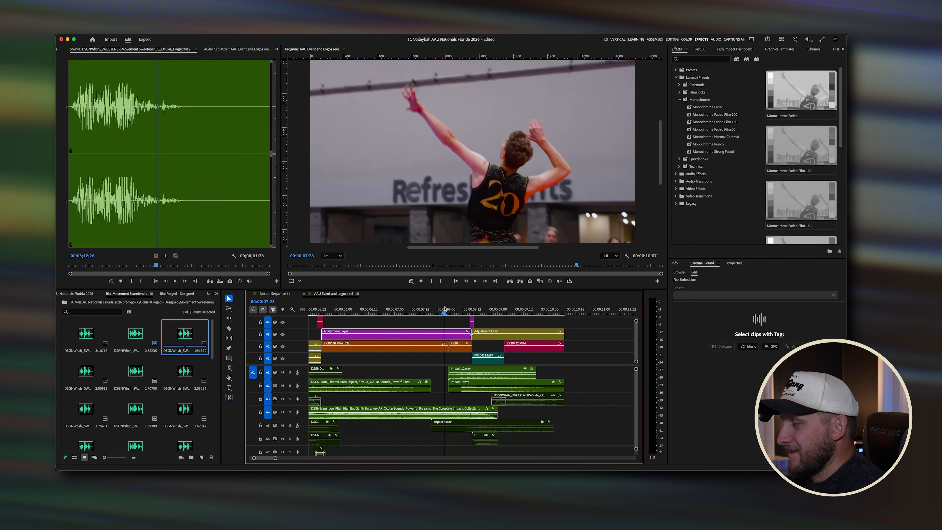
pyautogui.press('space')
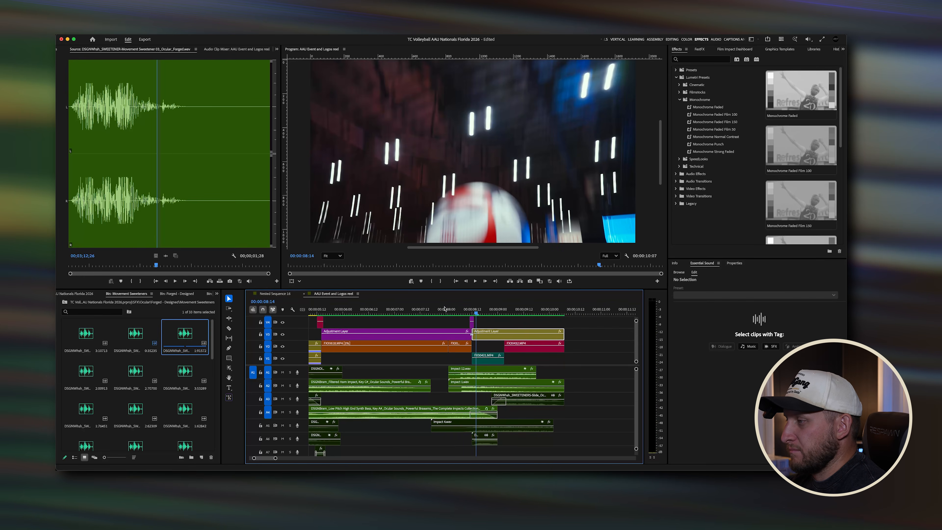
# Step: Reveal the Impact 12 clip in the project and browse to the Sounds From The Den 03_Impact folder
pyautogui.rightClick(468, 376)
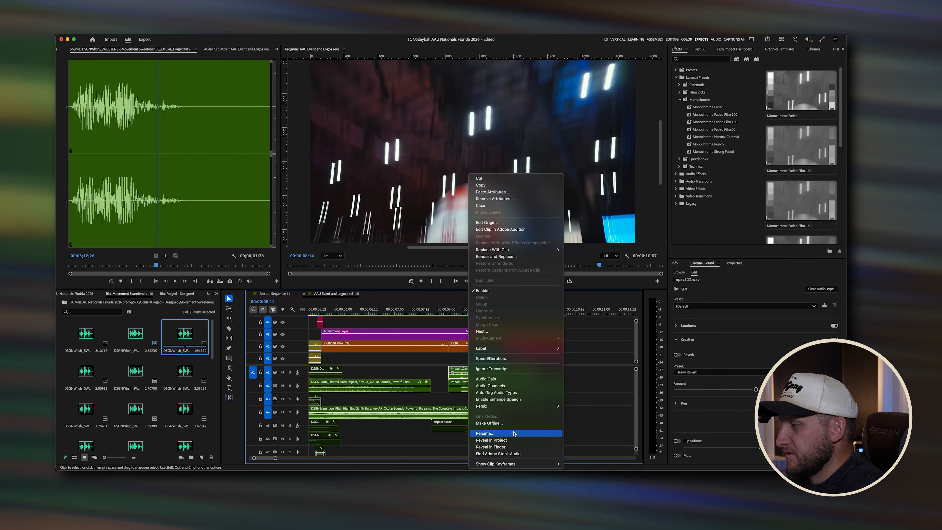
pyautogui.click(512, 443)
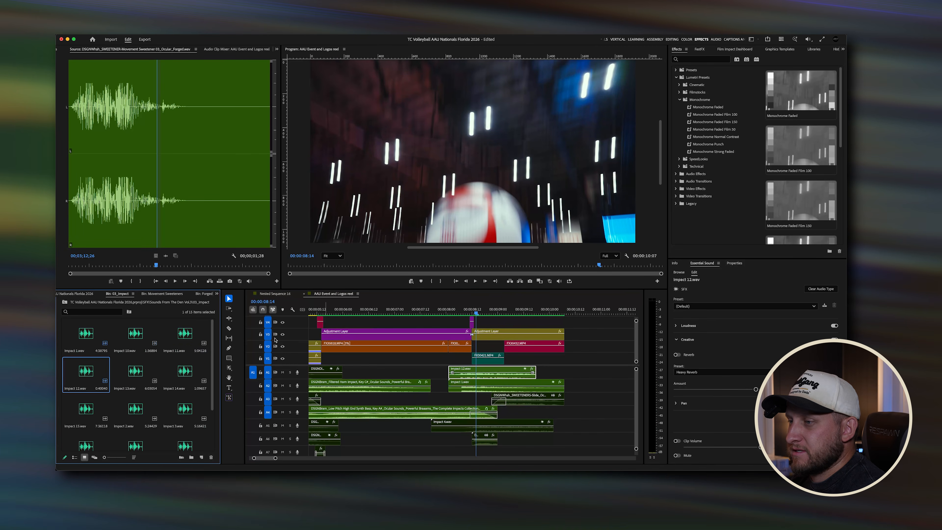
pyautogui.click(65, 303)
pyautogui.click(65, 302)
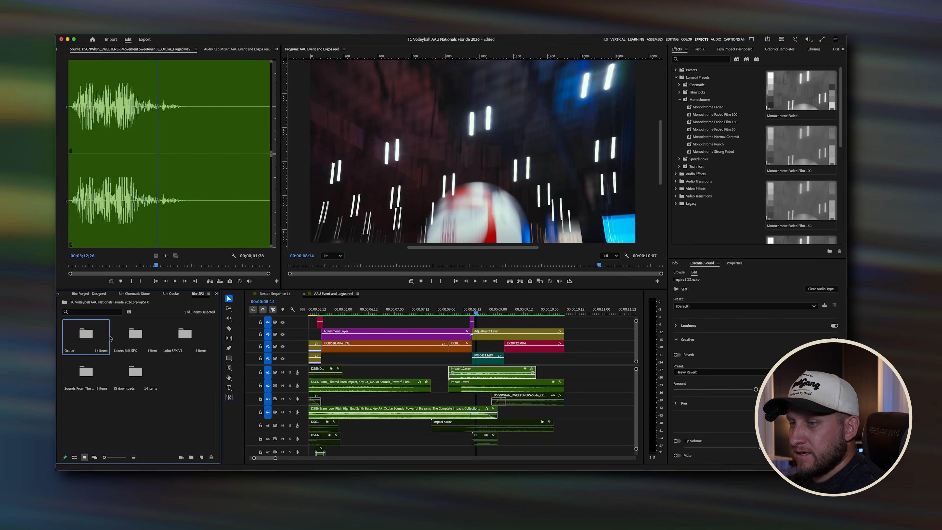
pyautogui.doubleClick(99, 337)
pyautogui.click(65, 302)
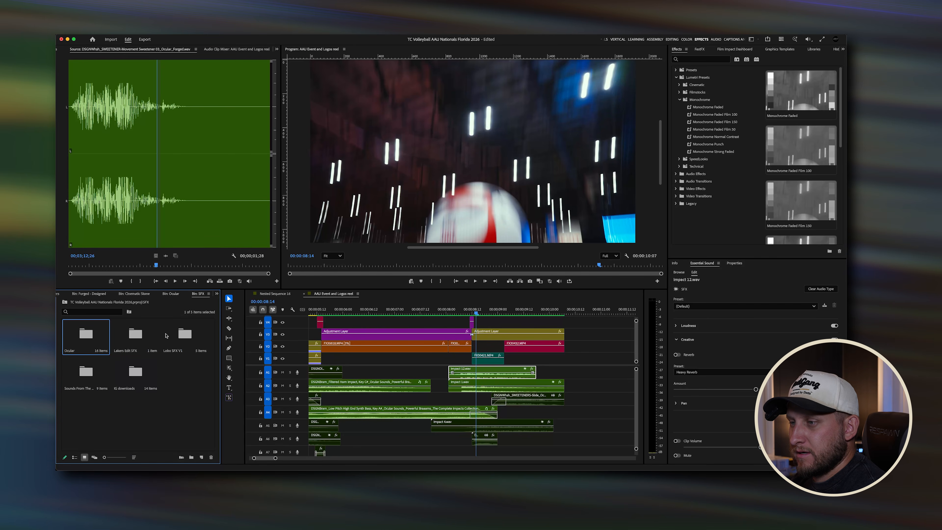
pyautogui.doubleClick(89, 377)
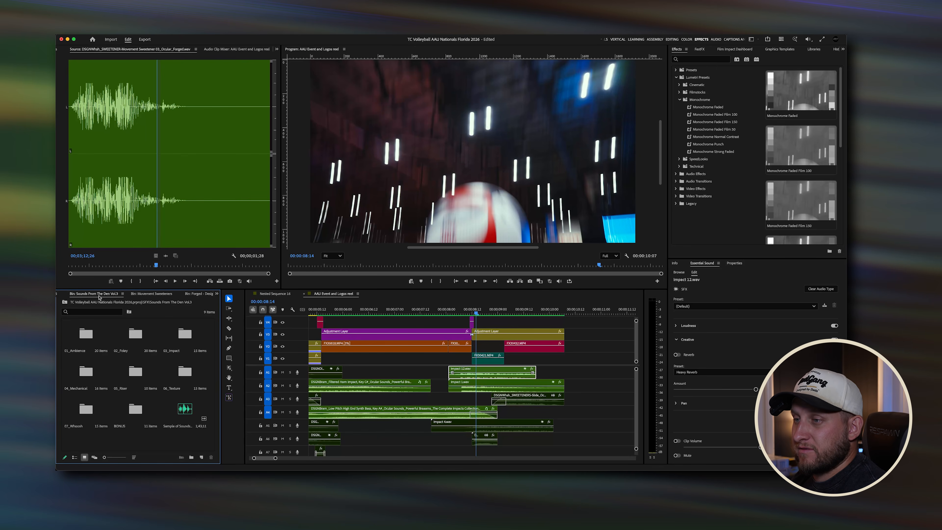
pyautogui.click(186, 335)
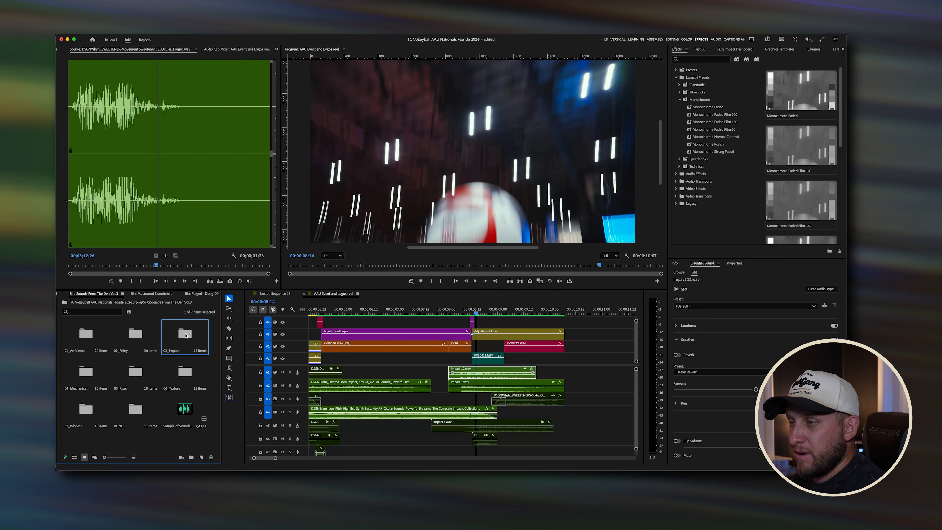
pyautogui.doubleClick(185, 335)
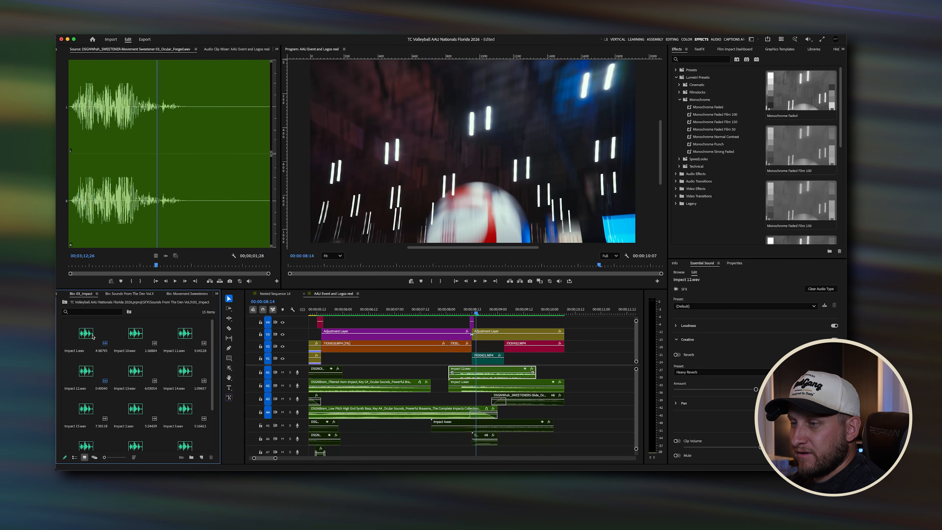
# Step: Preview the Impact 12 and Impact 1 sound effects in the Source monitor
pyautogui.doubleClick(85, 371)
pyautogui.press('space')
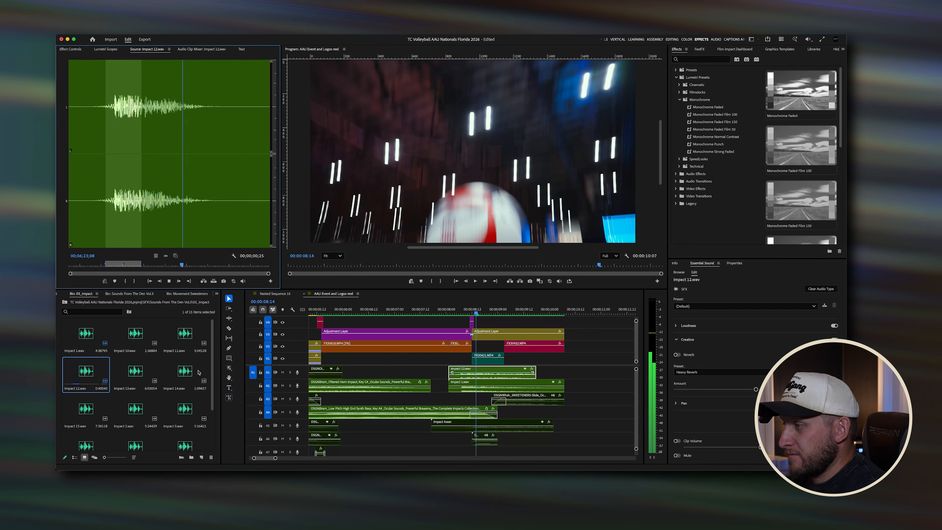
pyautogui.press('space')
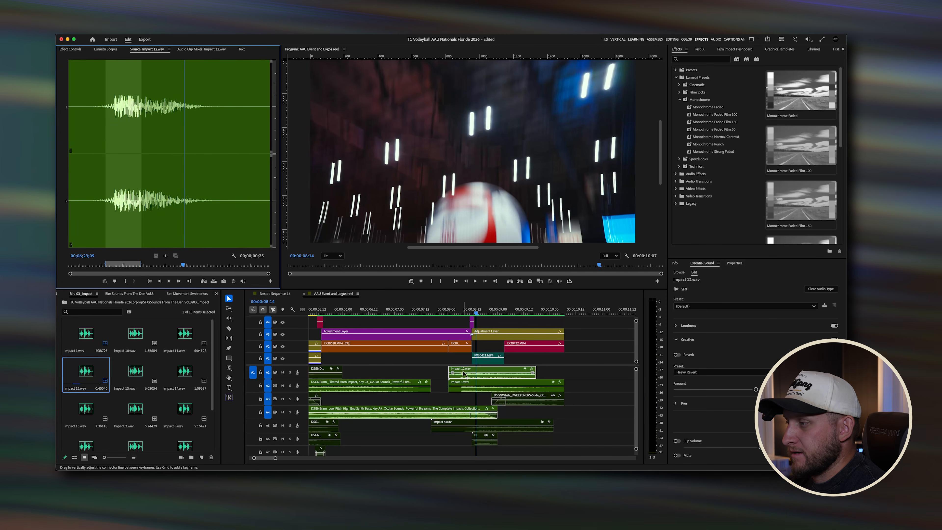
pyautogui.doubleClick(85, 337)
pyautogui.press('space')
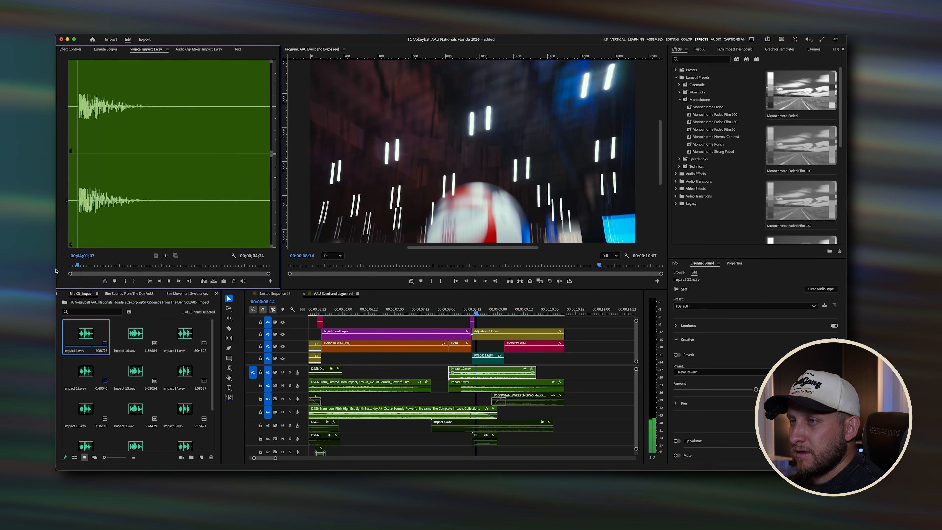
pyautogui.moveTo(117, 265); pyautogui.dragTo(58, 268)
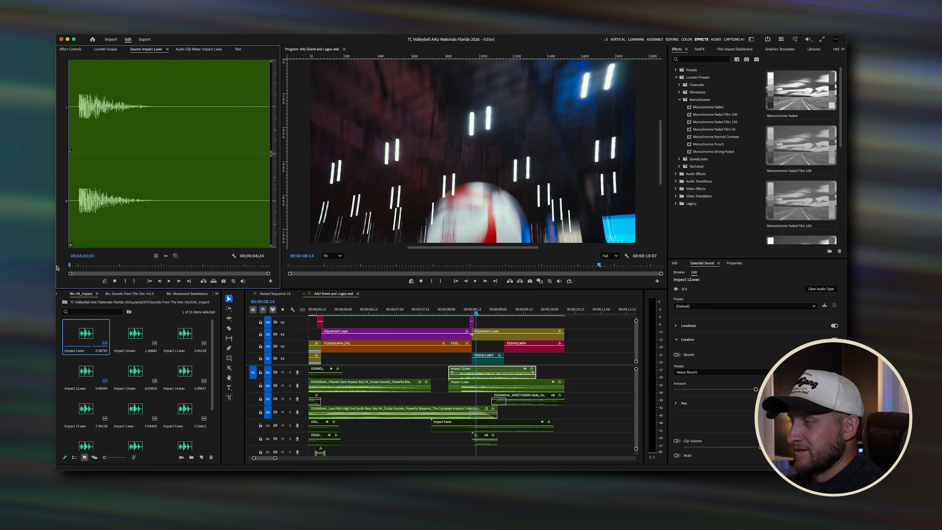
pyautogui.press('space')
# Step: Replay the serve-to-AAU-ball transition from about 7 seconds several times
pyautogui.click(443, 313)
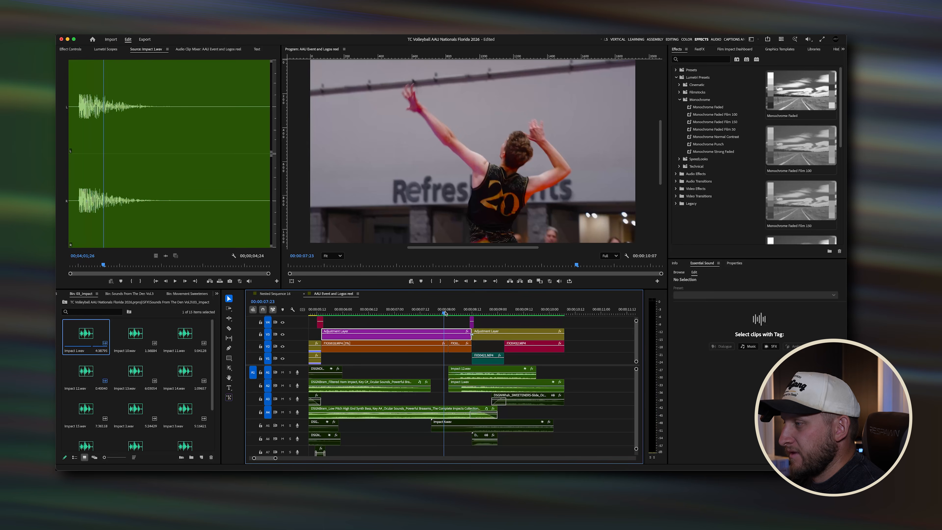
pyautogui.click(436, 313)
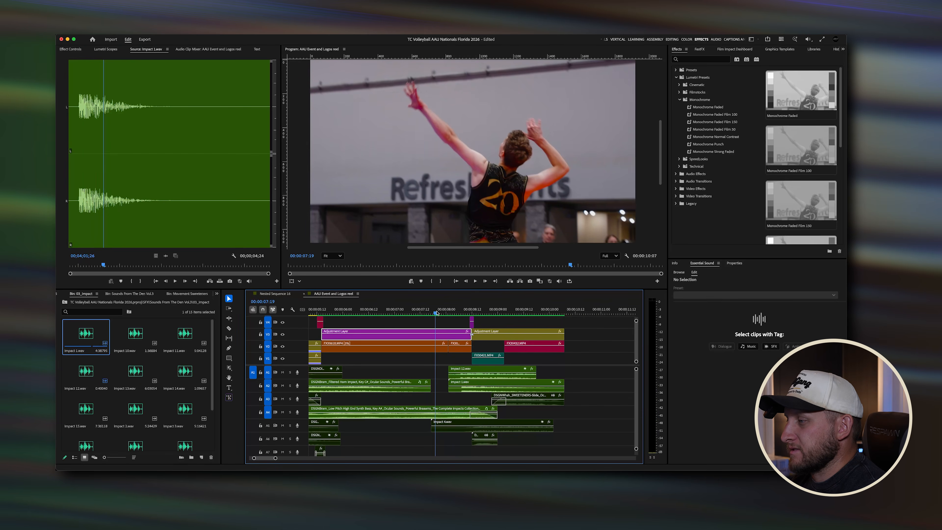
pyautogui.press('space')
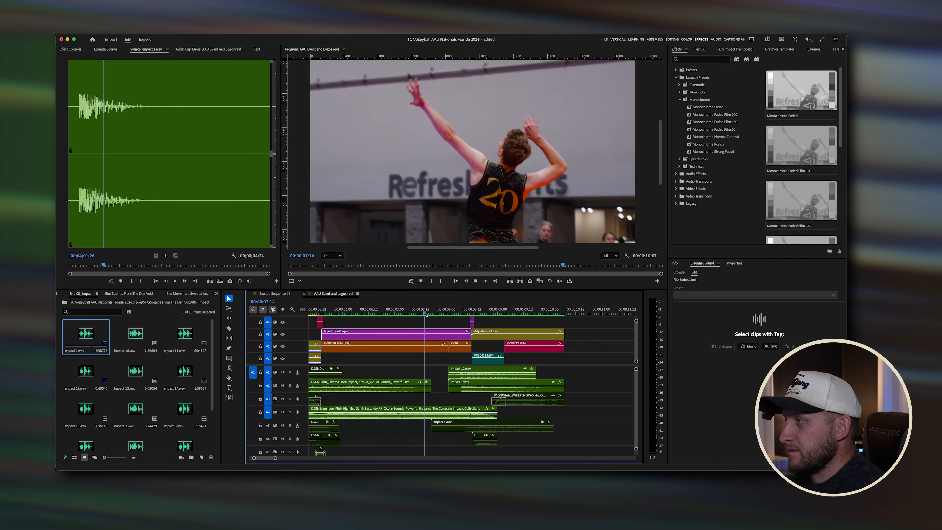
pyautogui.click(428, 385)
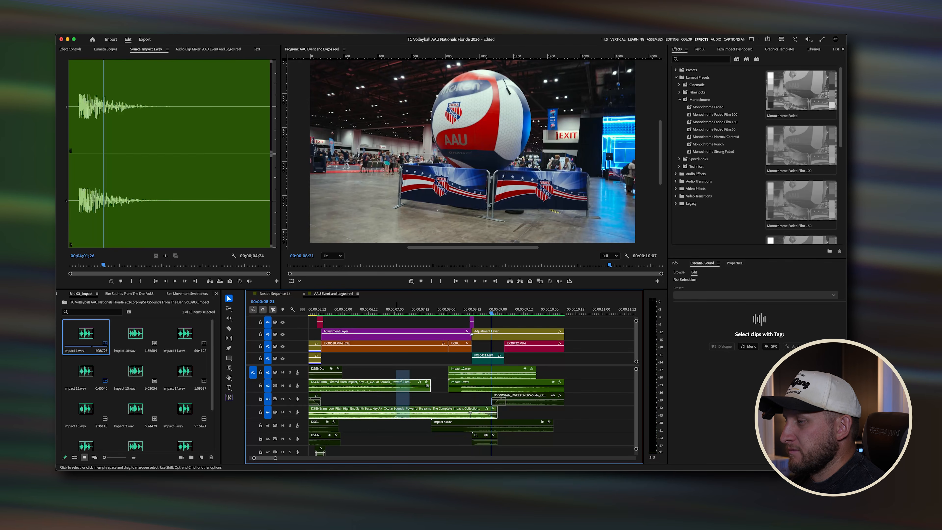
pyautogui.click(427, 311)
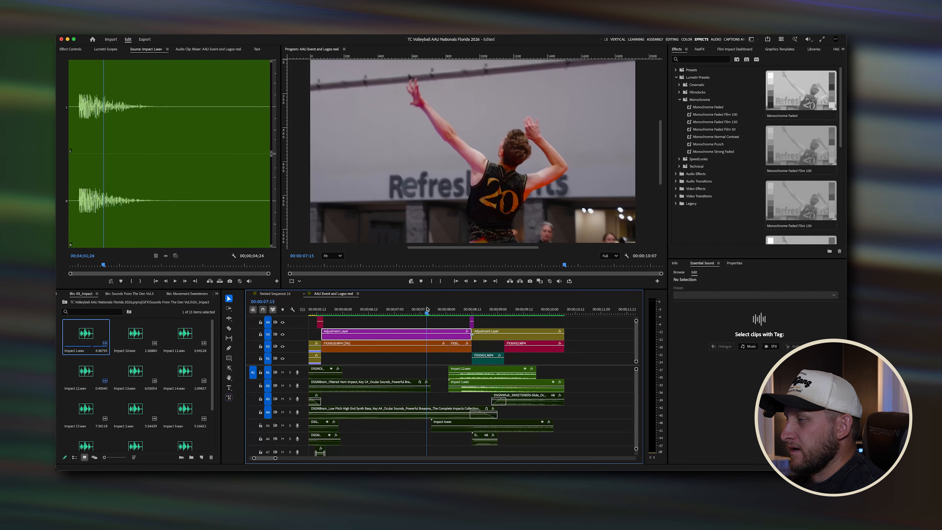
pyautogui.press('space')
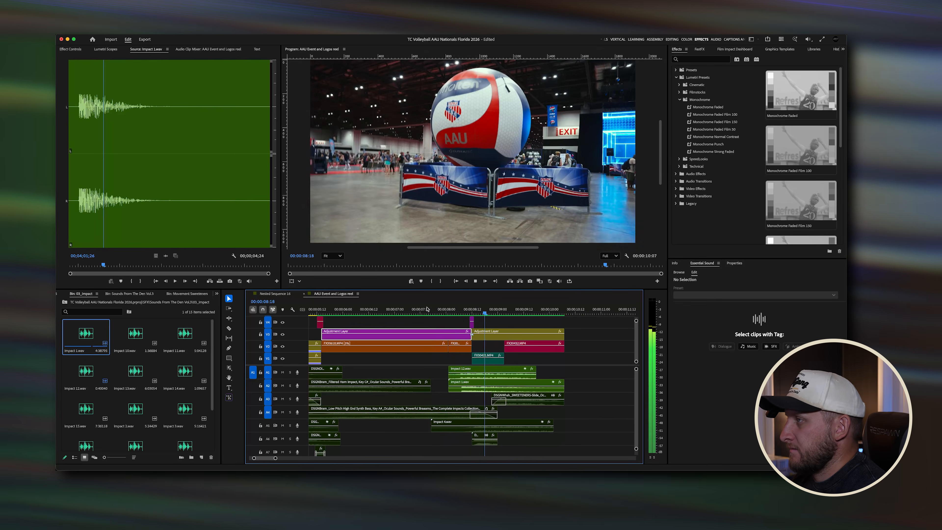
pyautogui.click(427, 309)
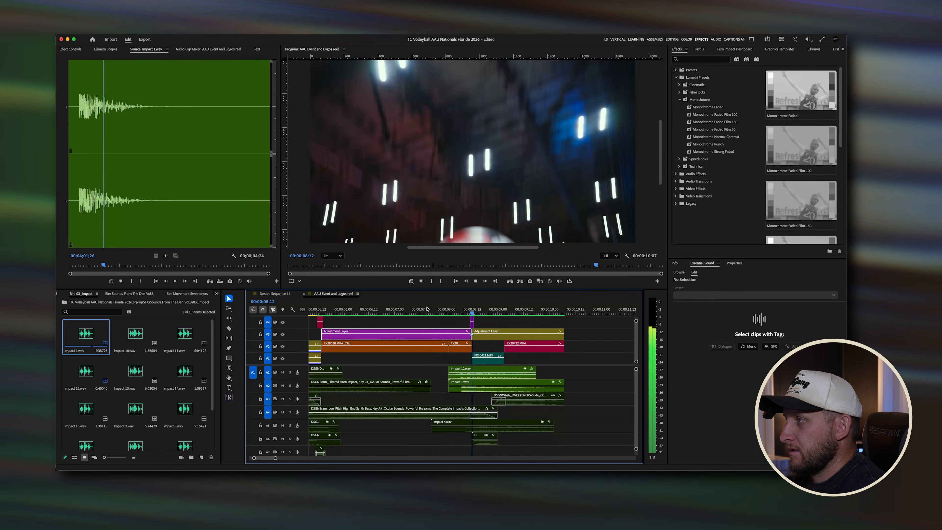
pyautogui.click(435, 310)
pyautogui.press('space')
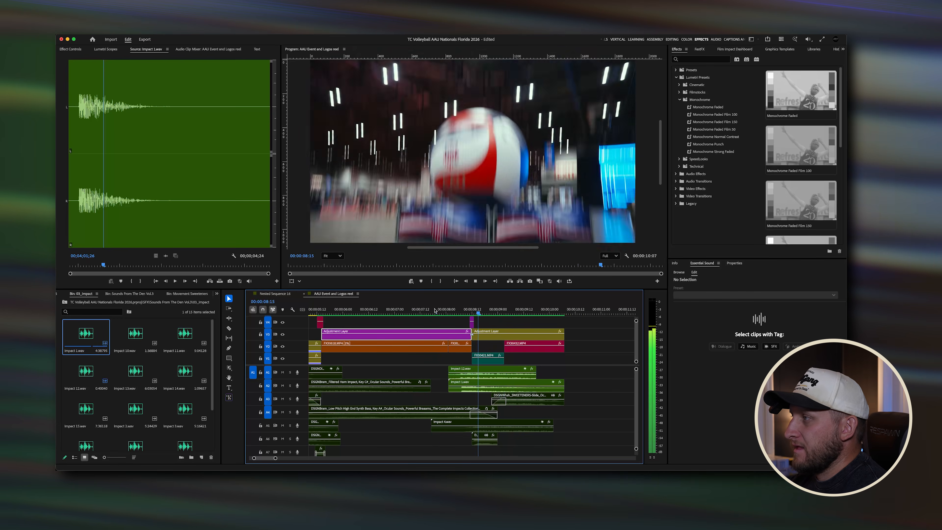
pyautogui.press('space')
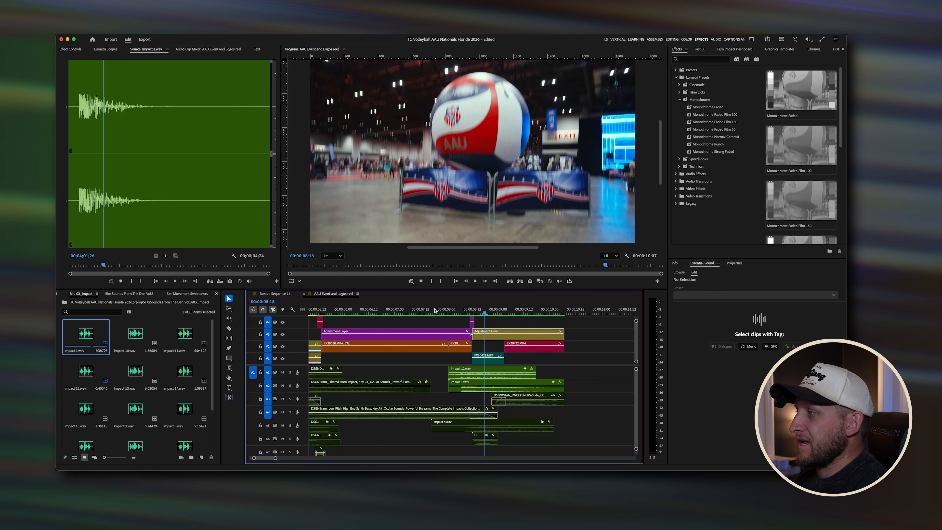
pyautogui.press('space')
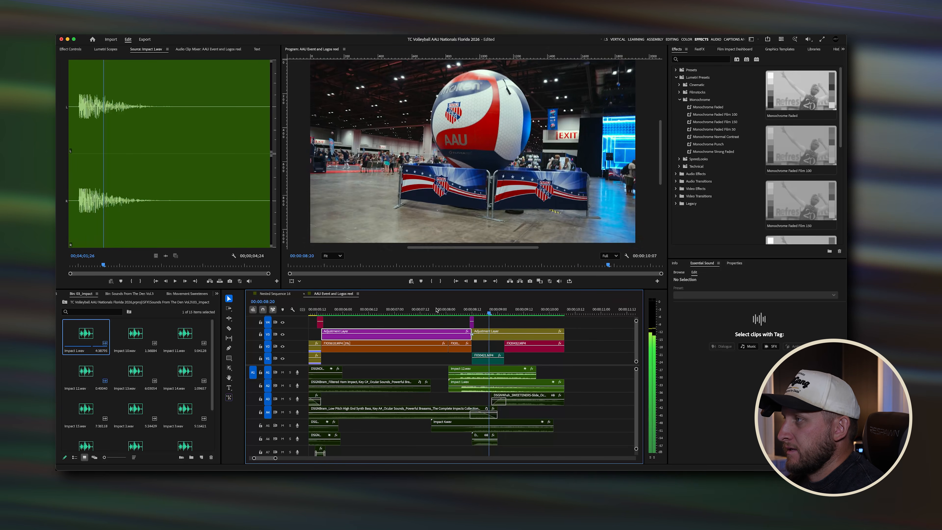
pyautogui.press('space')
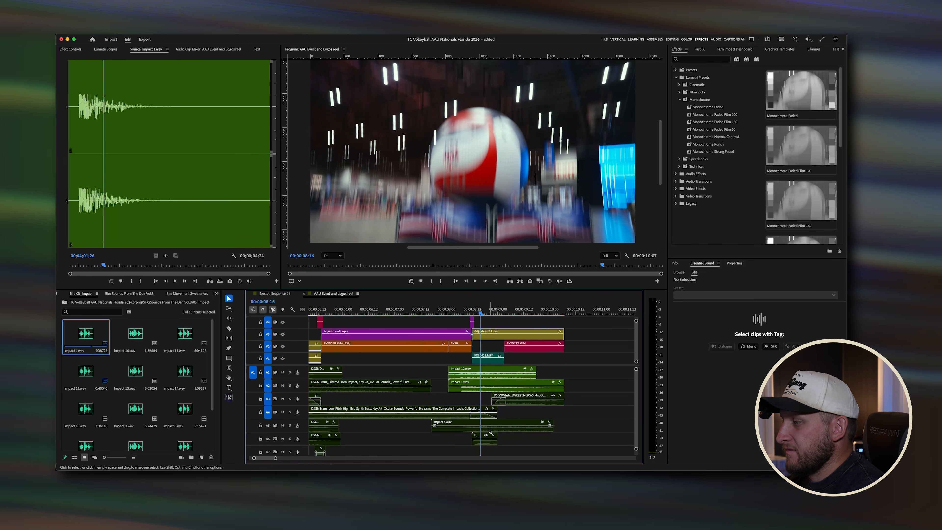
# Step: Zoom into the timeline around the transition and scrub and replay the sequence around 8 seconds
pyautogui.press('=')
pyautogui.click(470, 424)
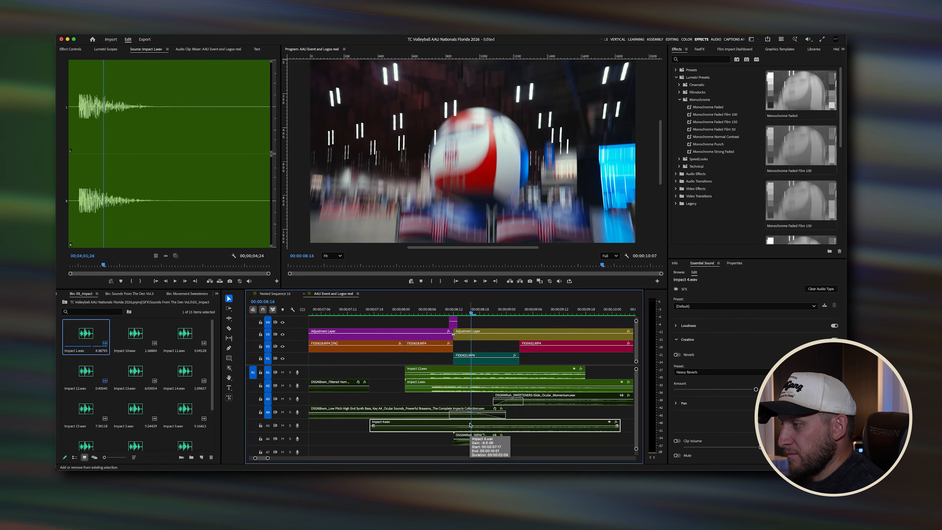
pyautogui.moveTo(395, 365); pyautogui.dragTo(433, 393)
pyautogui.click(393, 365)
pyautogui.click(378, 305)
pyautogui.press('space')
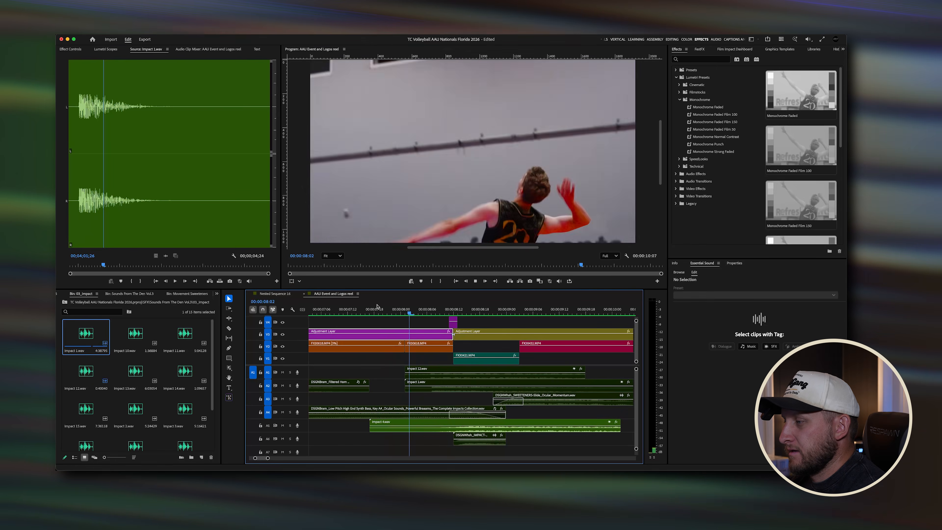
pyautogui.moveTo(452, 309); pyautogui.dragTo(472, 322)
pyautogui.moveTo(460, 312); pyautogui.dragTo(414, 311)
pyautogui.press('space')
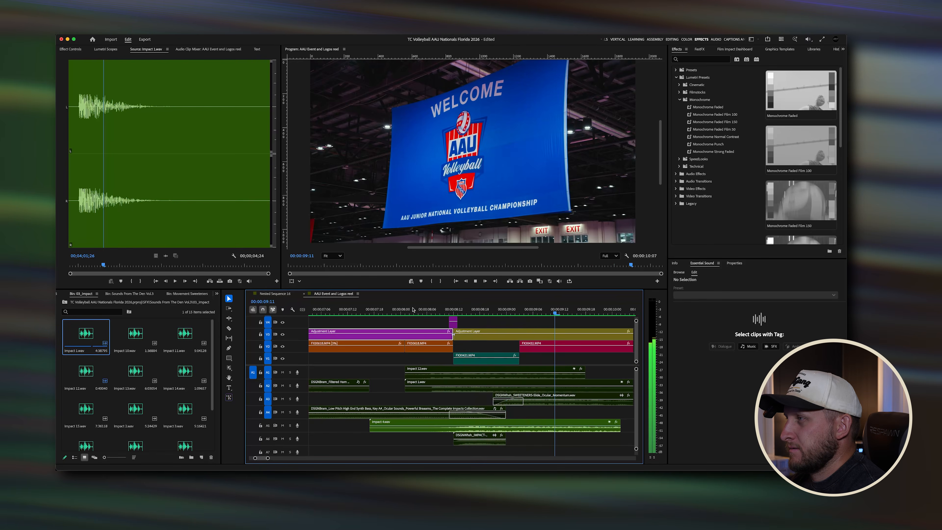
pyautogui.press('space')
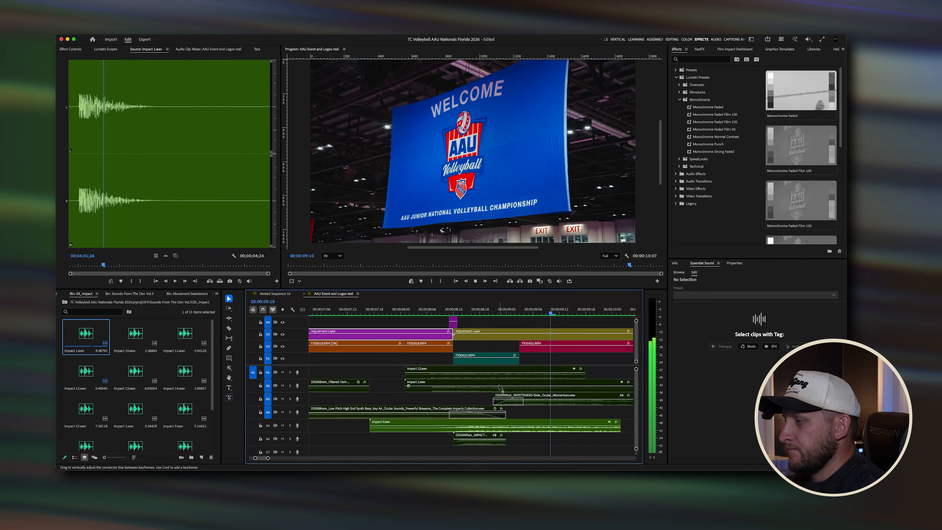
# Step: Zoom into the transition and select the IMPACT Flaming Double and SWEETENERS Slide sound-effect clips to inspect them
pyautogui.press('-')
pyautogui.scroll(3, 497, 442)
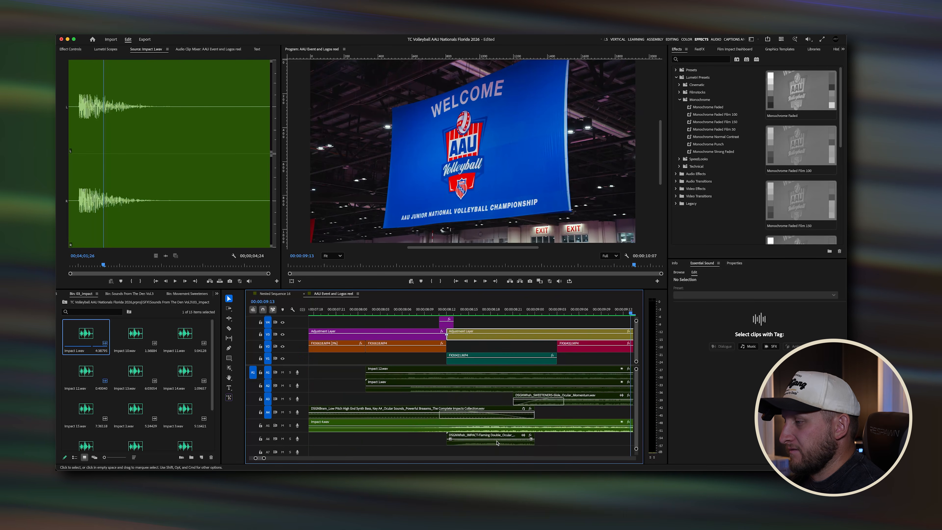
pyautogui.click(495, 442)
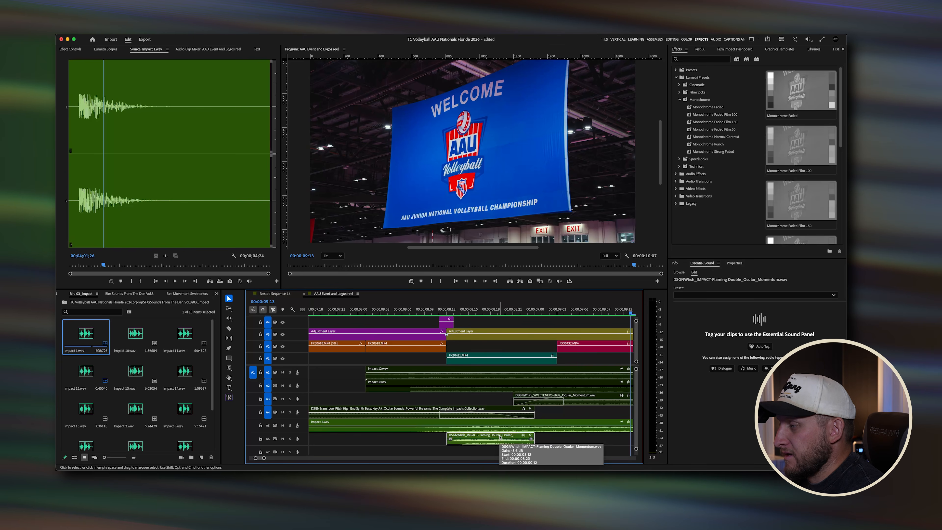
pyautogui.scroll(-3, 499, 437)
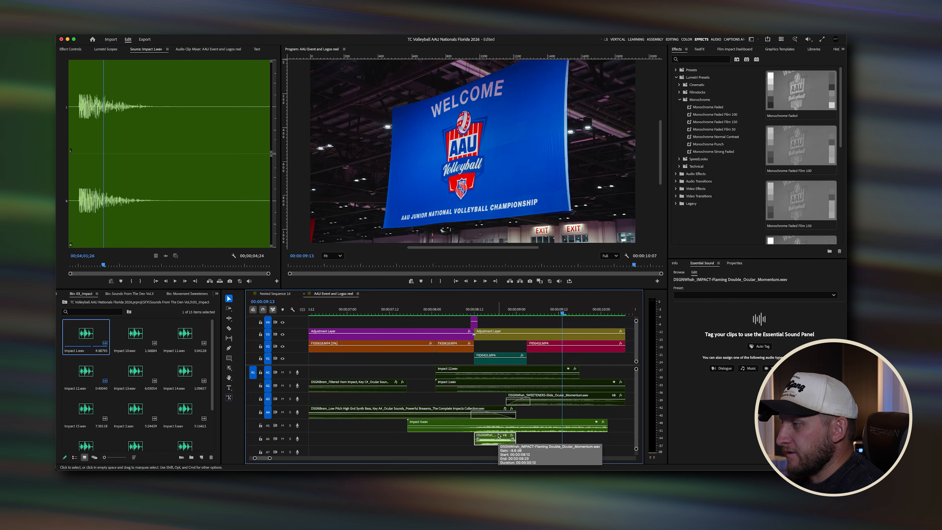
pyautogui.click(534, 398)
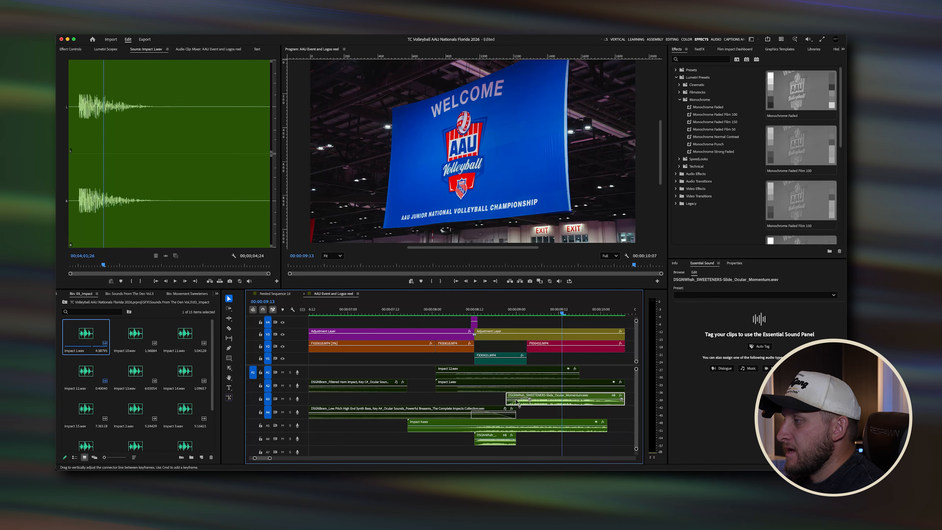
# Step: Play back the sequence from just before the jump-serve shot around 8 seconds
pyautogui.scroll(-3, 516, 401)
pyautogui.moveTo(503, 311)
pyautogui.mouseDown()
pyautogui.moveTo(523, 313)
pyautogui.moveTo(490, 310)
pyautogui.mouseUp()
pyautogui.press('space')
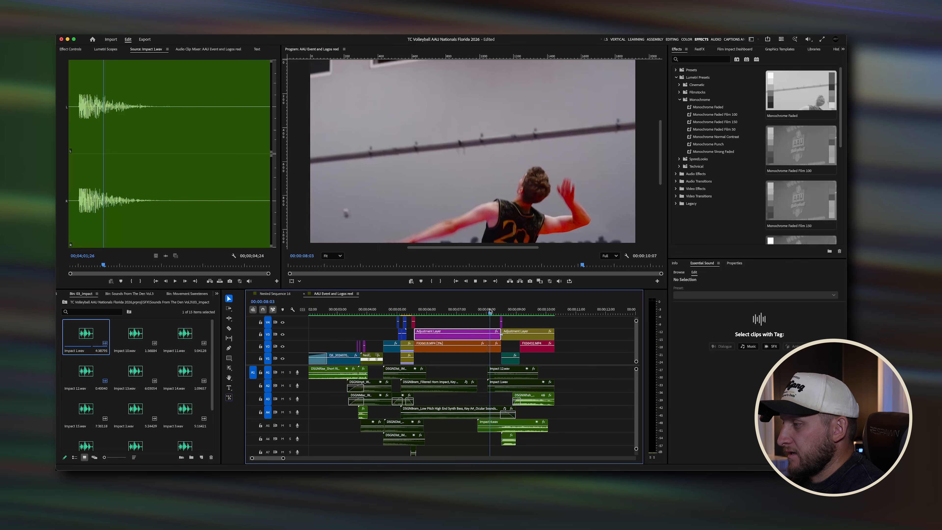
pyautogui.press('space')
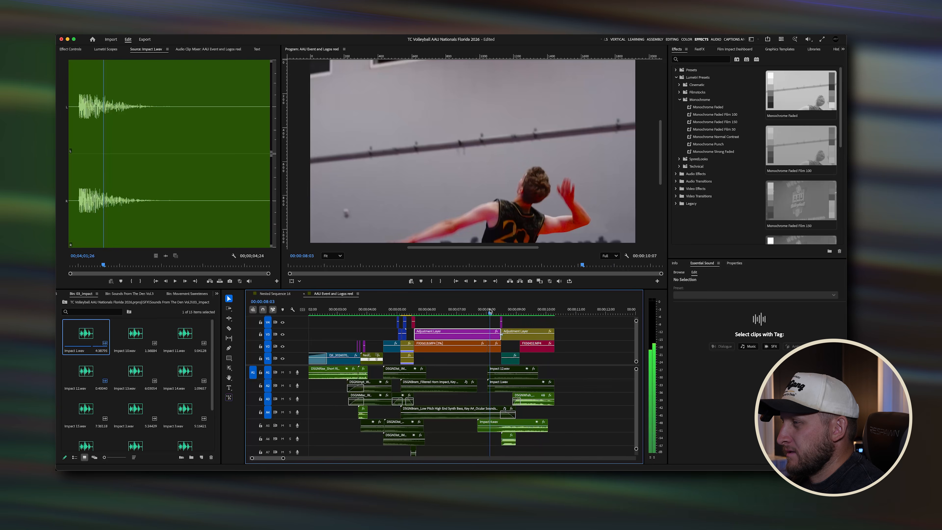
pyautogui.press('space')
# Step: Select the Impact 4, IMPACT Flaming Double and SWEETENERS Slide clips in turn to check them
pyautogui.scroll(4, 517, 442)
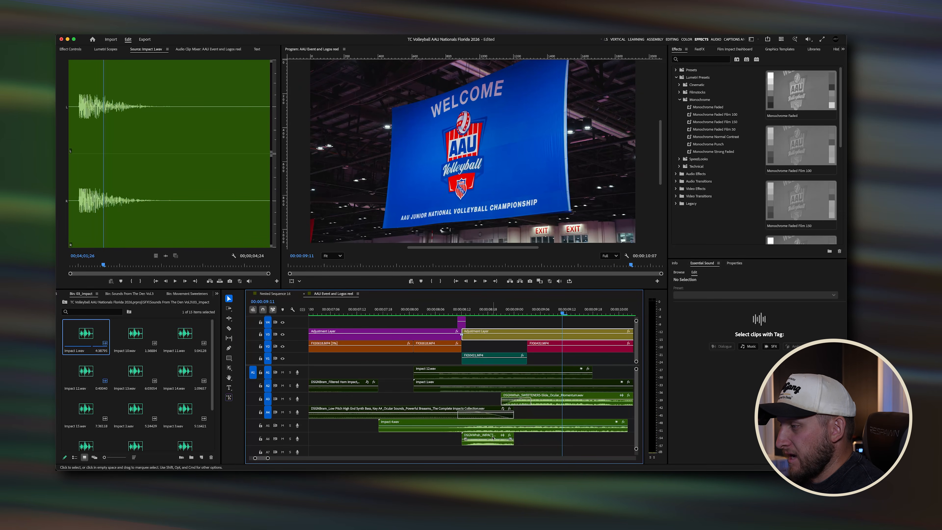
pyautogui.click(492, 424)
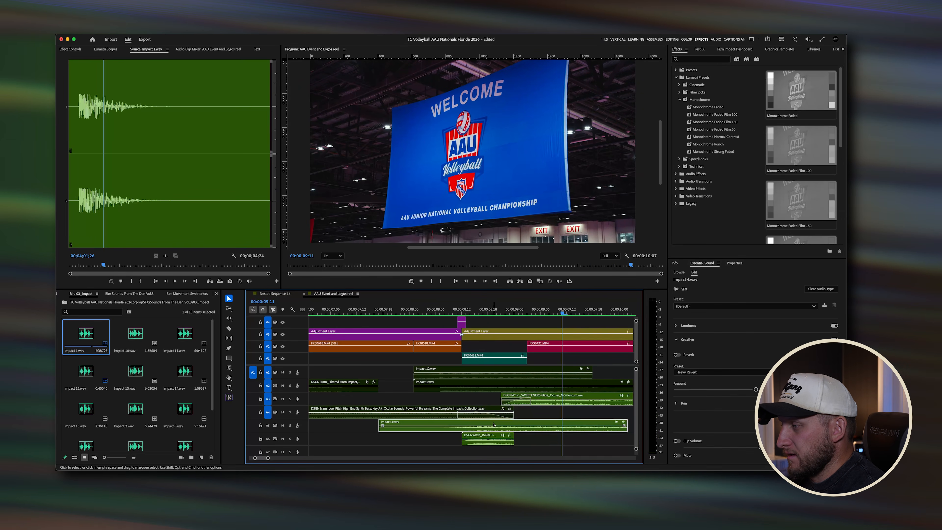
pyautogui.click(490, 436)
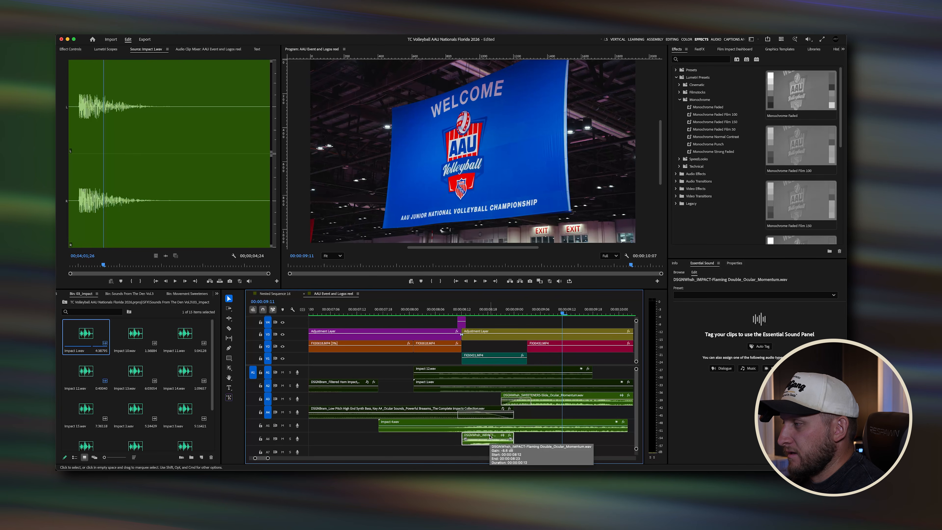
pyautogui.click(544, 400)
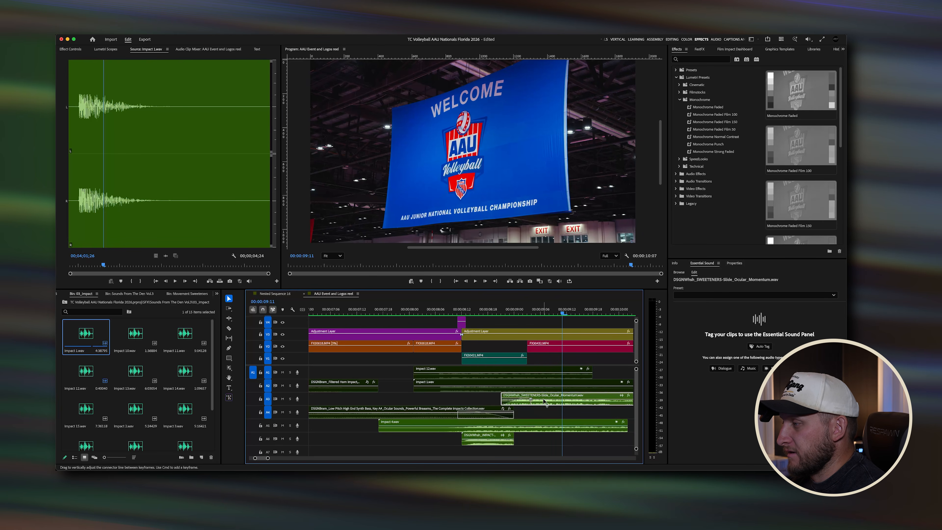
# Step: Zoom out, play and scrub the sequence, then step through its final frames at the end
pyautogui.press('-')
pyautogui.press('space')
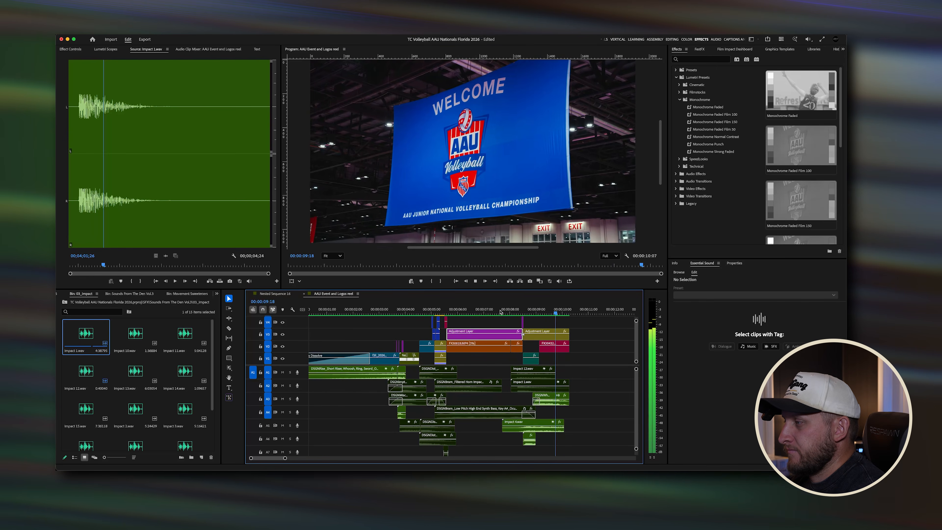
pyautogui.moveTo(535, 311); pyautogui.dragTo(436, 312)
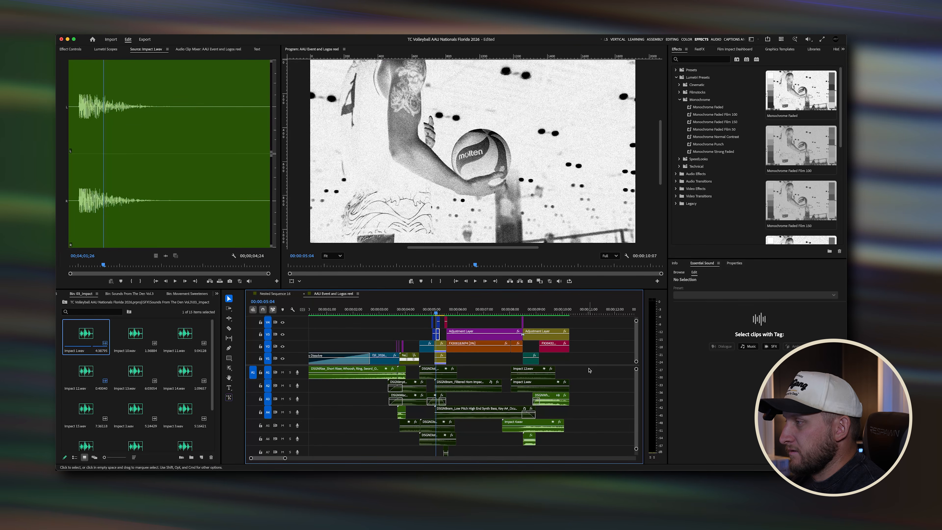
pyautogui.press('End')
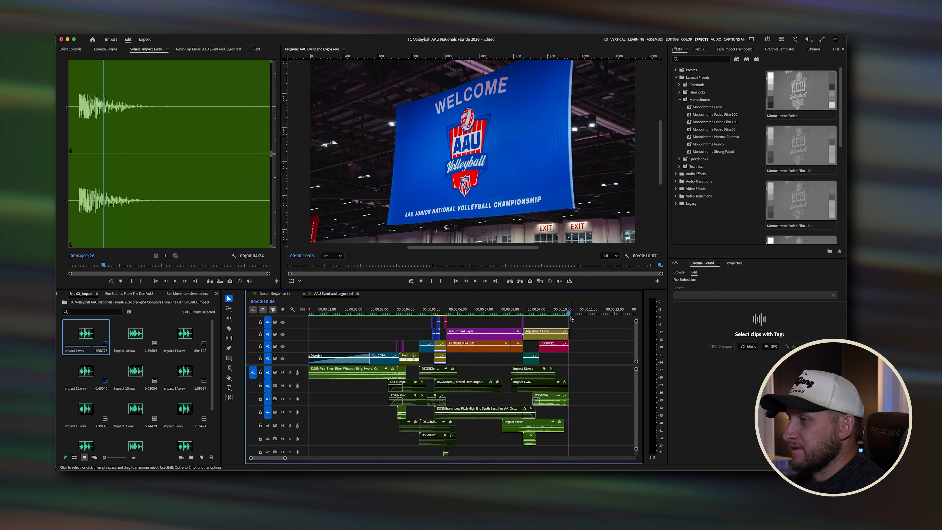
pyautogui.press('Right')
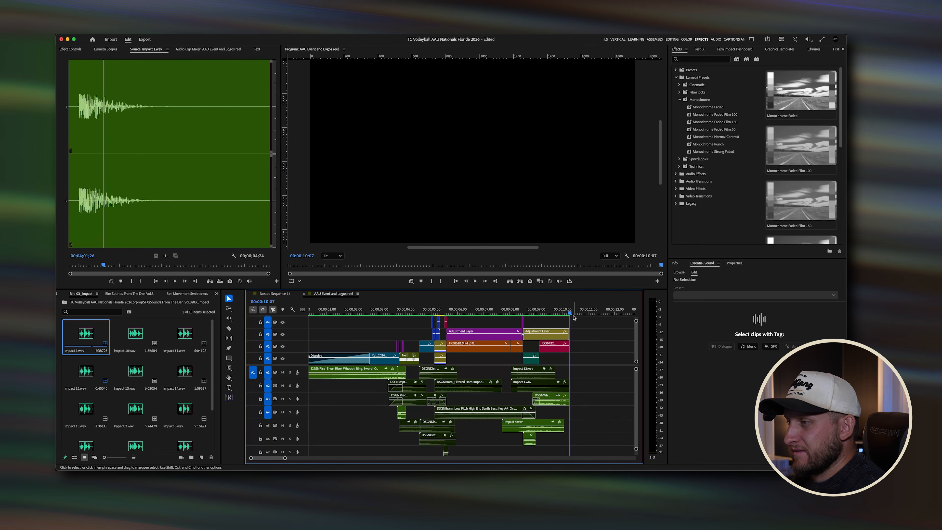
pyautogui.press('Left')
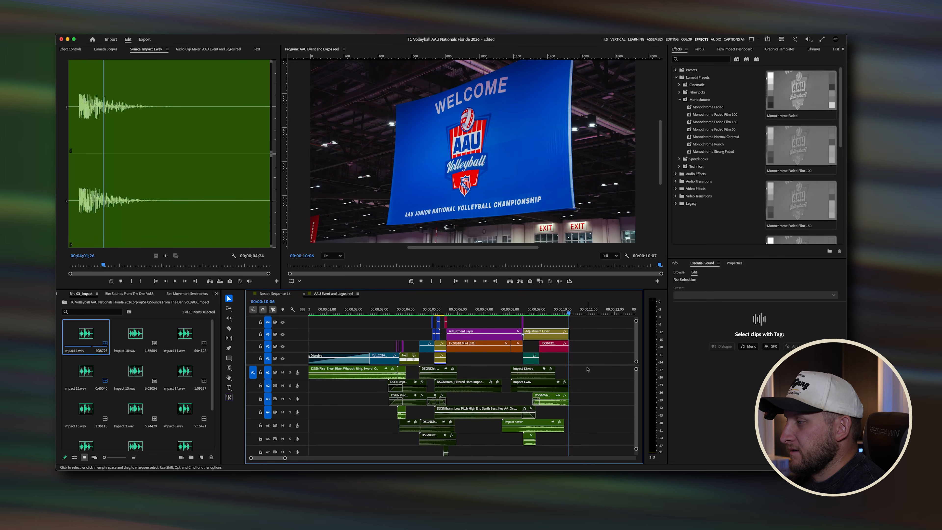
# Step: Select groups of sound-effect clips near the end of the sequence and toggle their enabled state
pyautogui.moveTo(587, 369); pyautogui.dragTo(548, 388)
pyautogui.press('shift+super+e')
pyautogui.moveTo(479, 366); pyautogui.dragTo(433, 400)
pyautogui.press('shift+super+e')
pyautogui.click(415, 390)
pyautogui.press('shift+super+e')
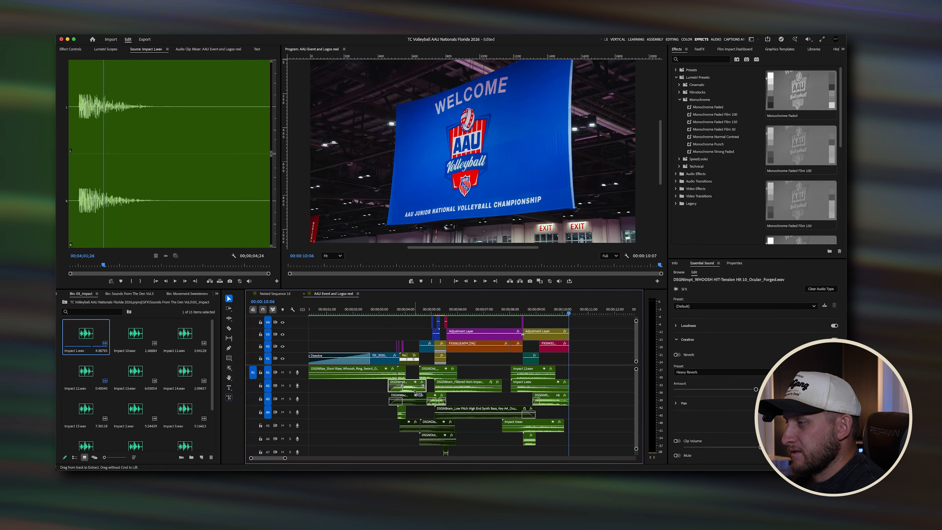
# Step: Select the lower sound-effect clips, then play the whole sequence from the beginning
pyautogui.click(409, 398)
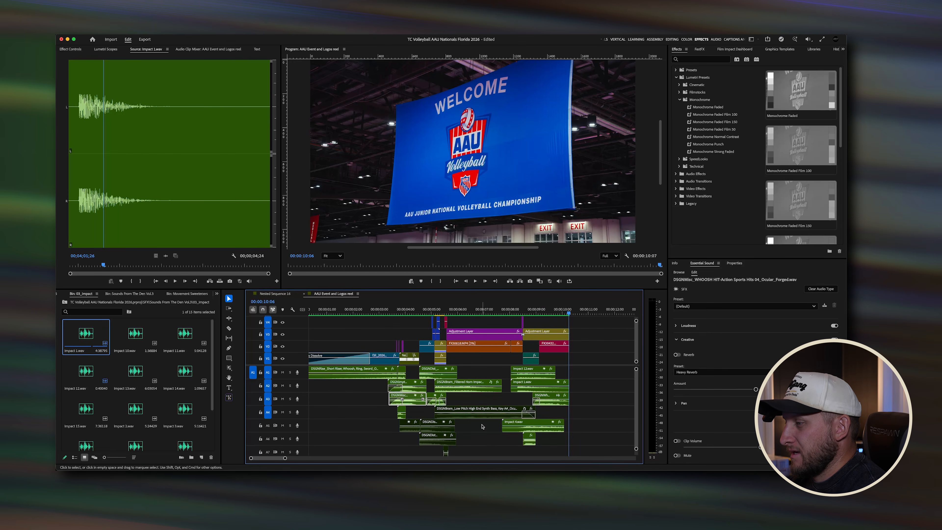
pyautogui.click(411, 429)
pyautogui.scroll(-2, 445, 426)
pyautogui.click(446, 418)
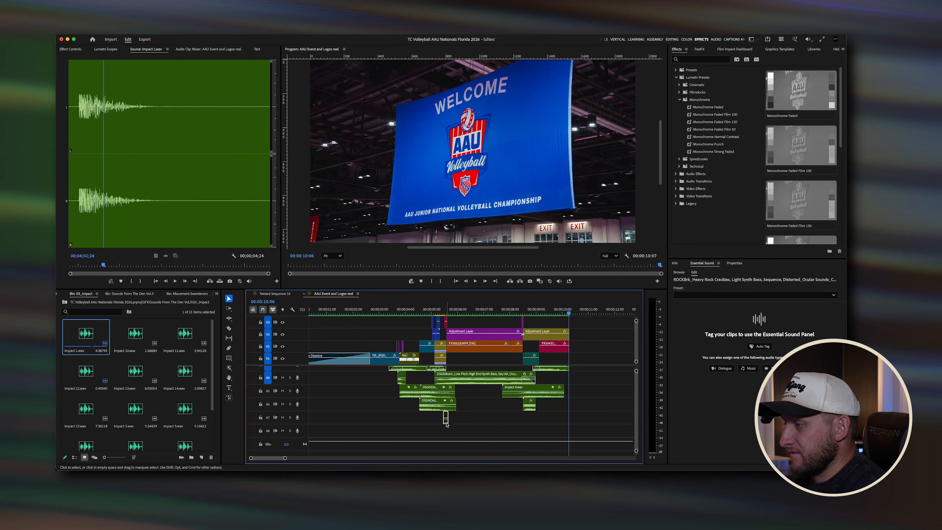
pyautogui.scroll(2, 446, 416)
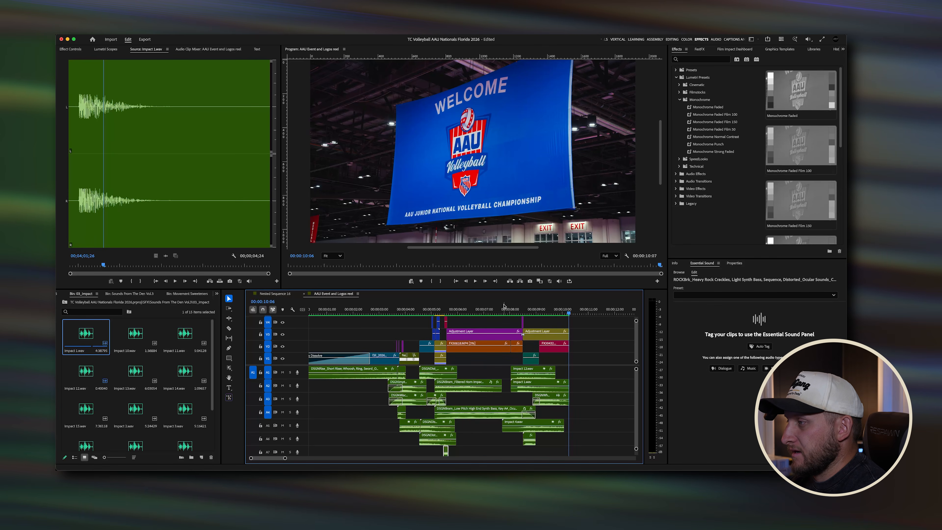
pyautogui.moveTo(504, 307); pyautogui.dragTo(284, 314)
pyautogui.press('space')
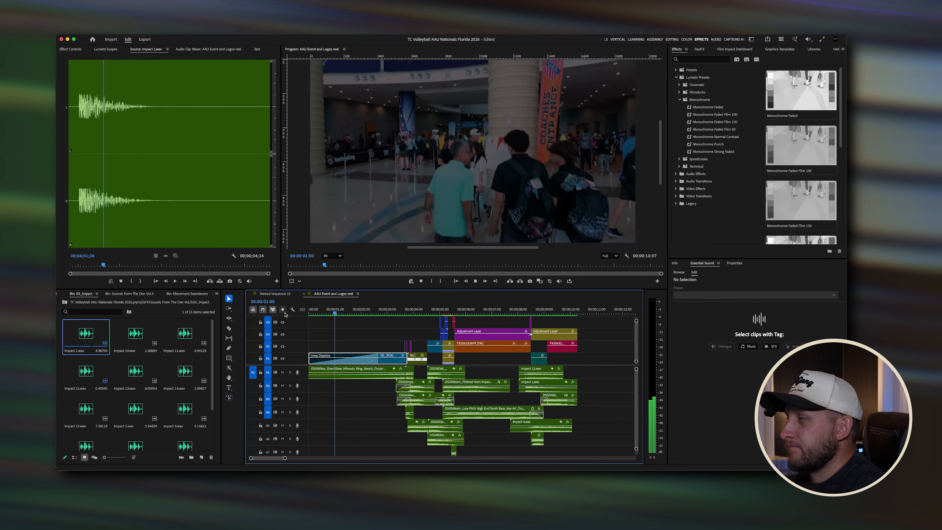